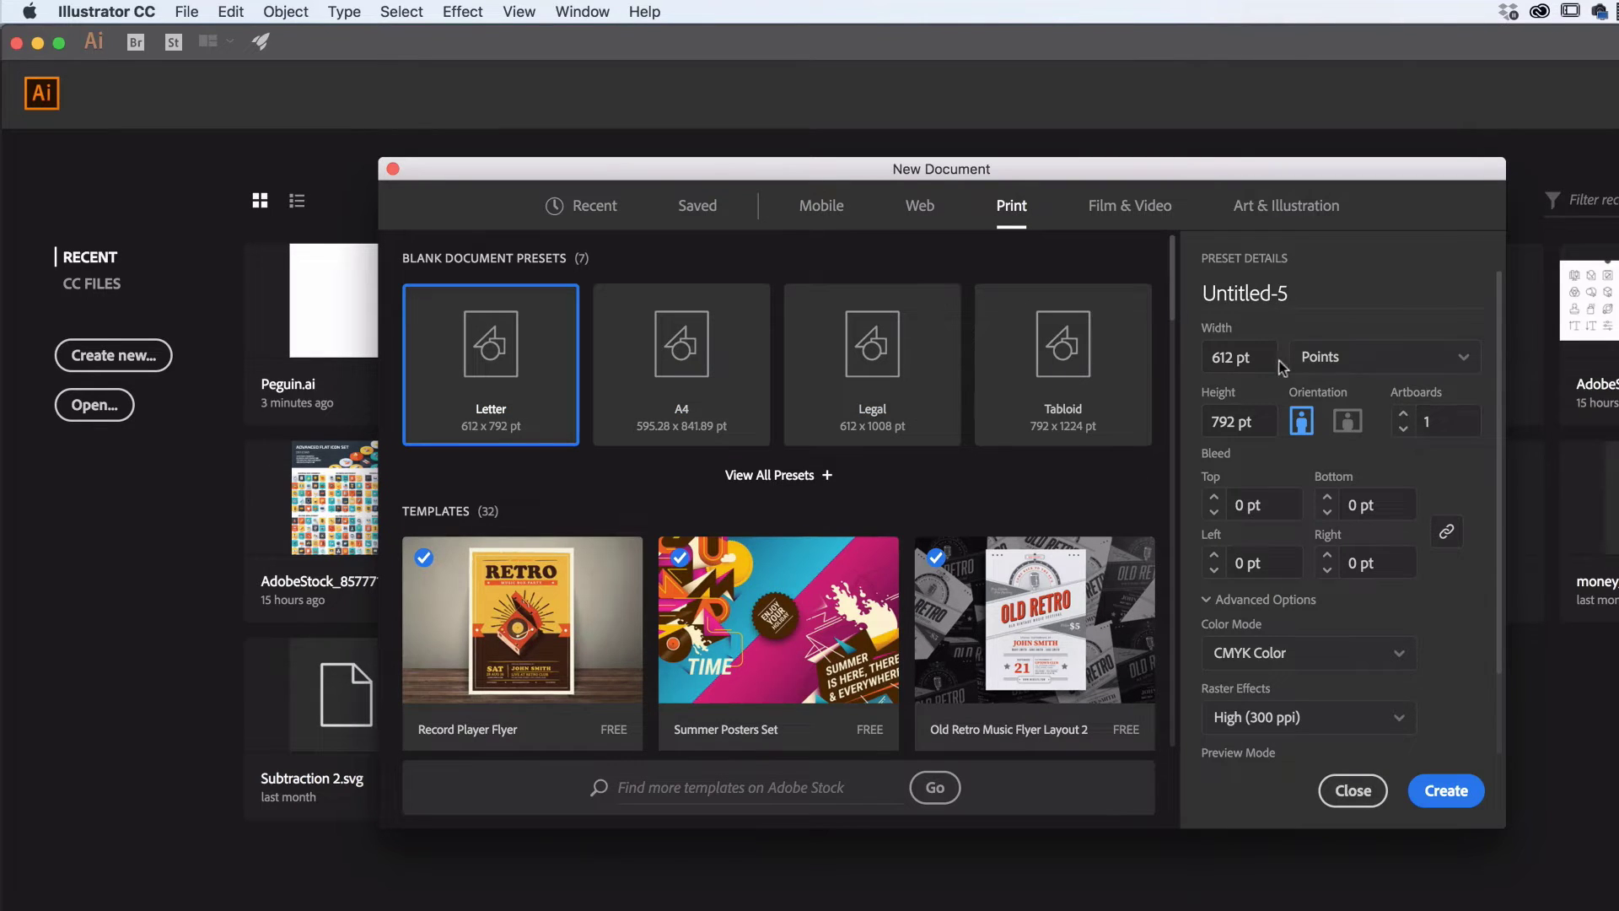
Set the new Letter document's units to Inches and its orientation to landscape.
click(1339, 358)
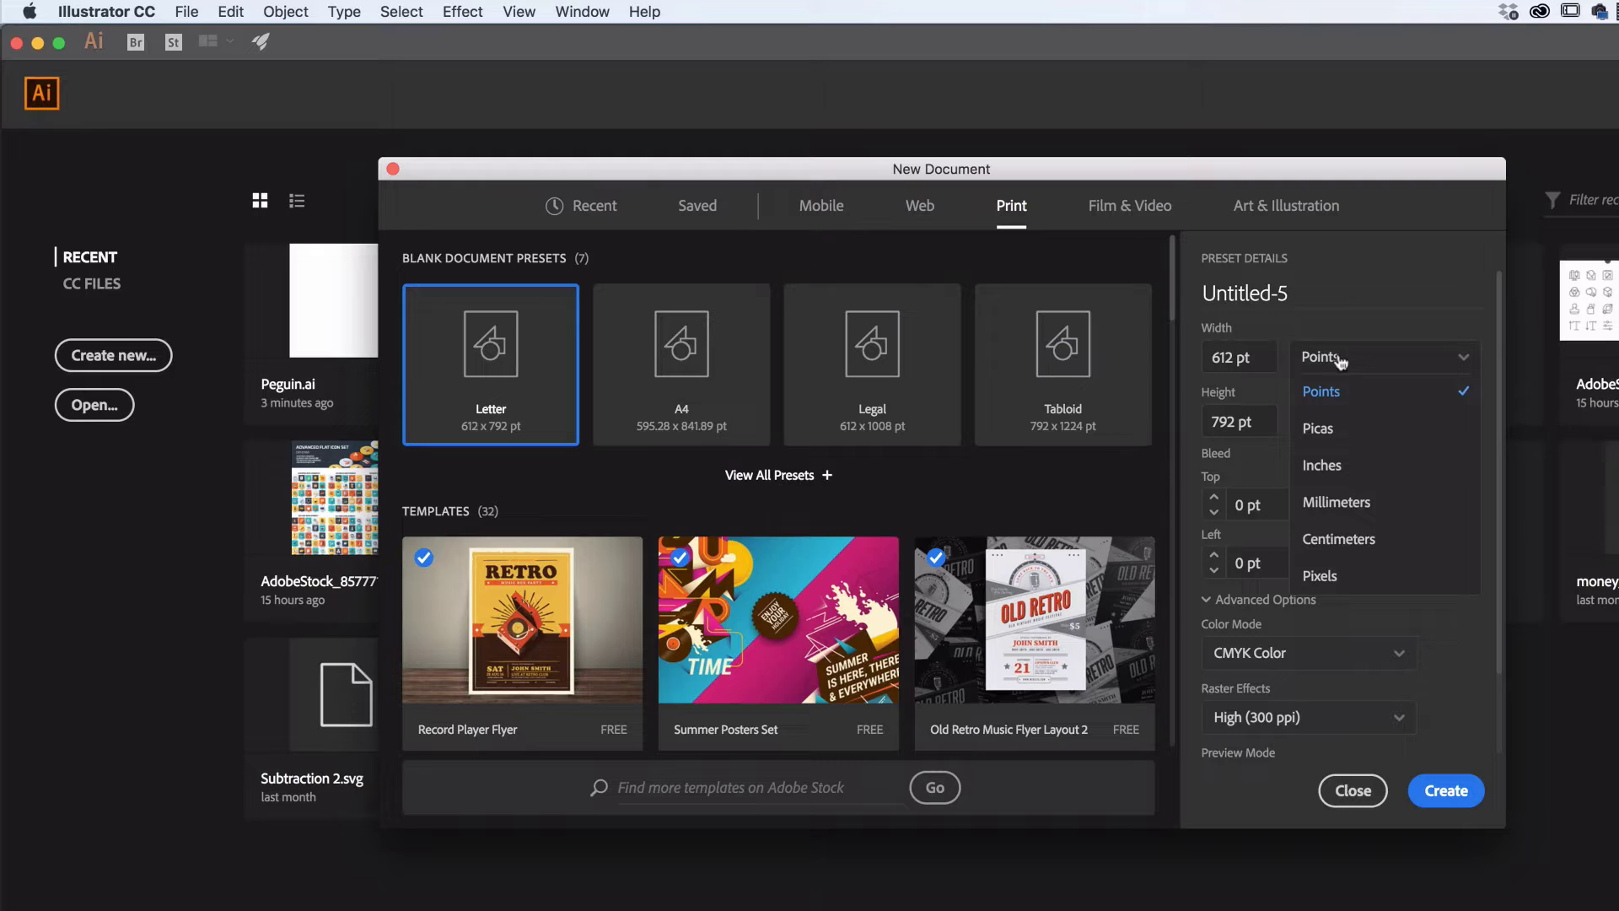
click(1316, 464)
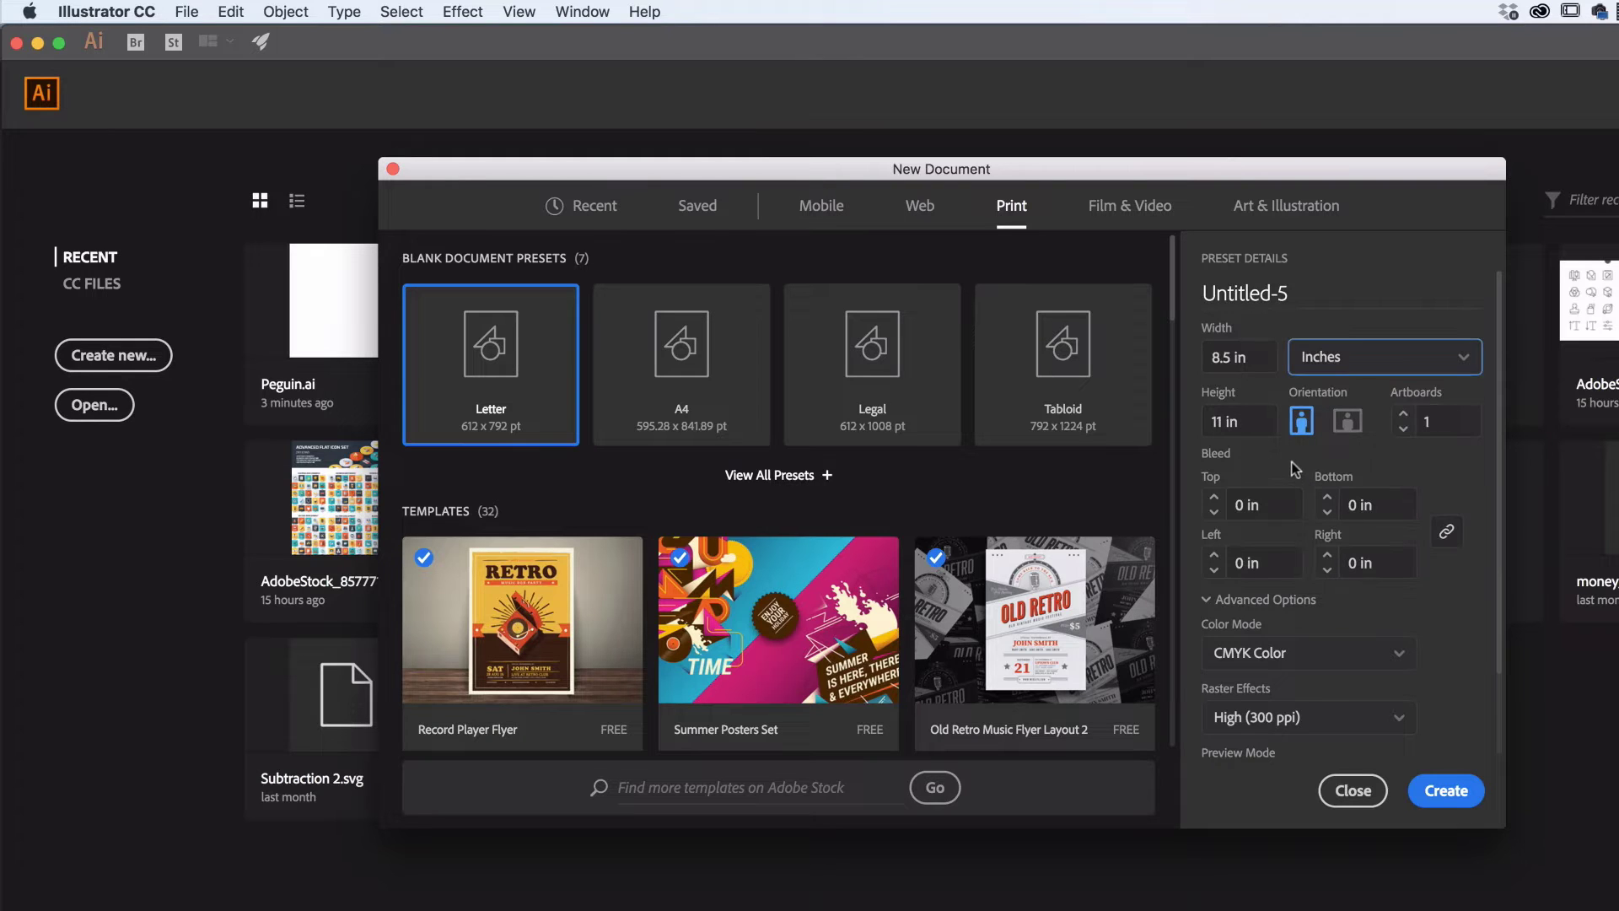
click(1349, 422)
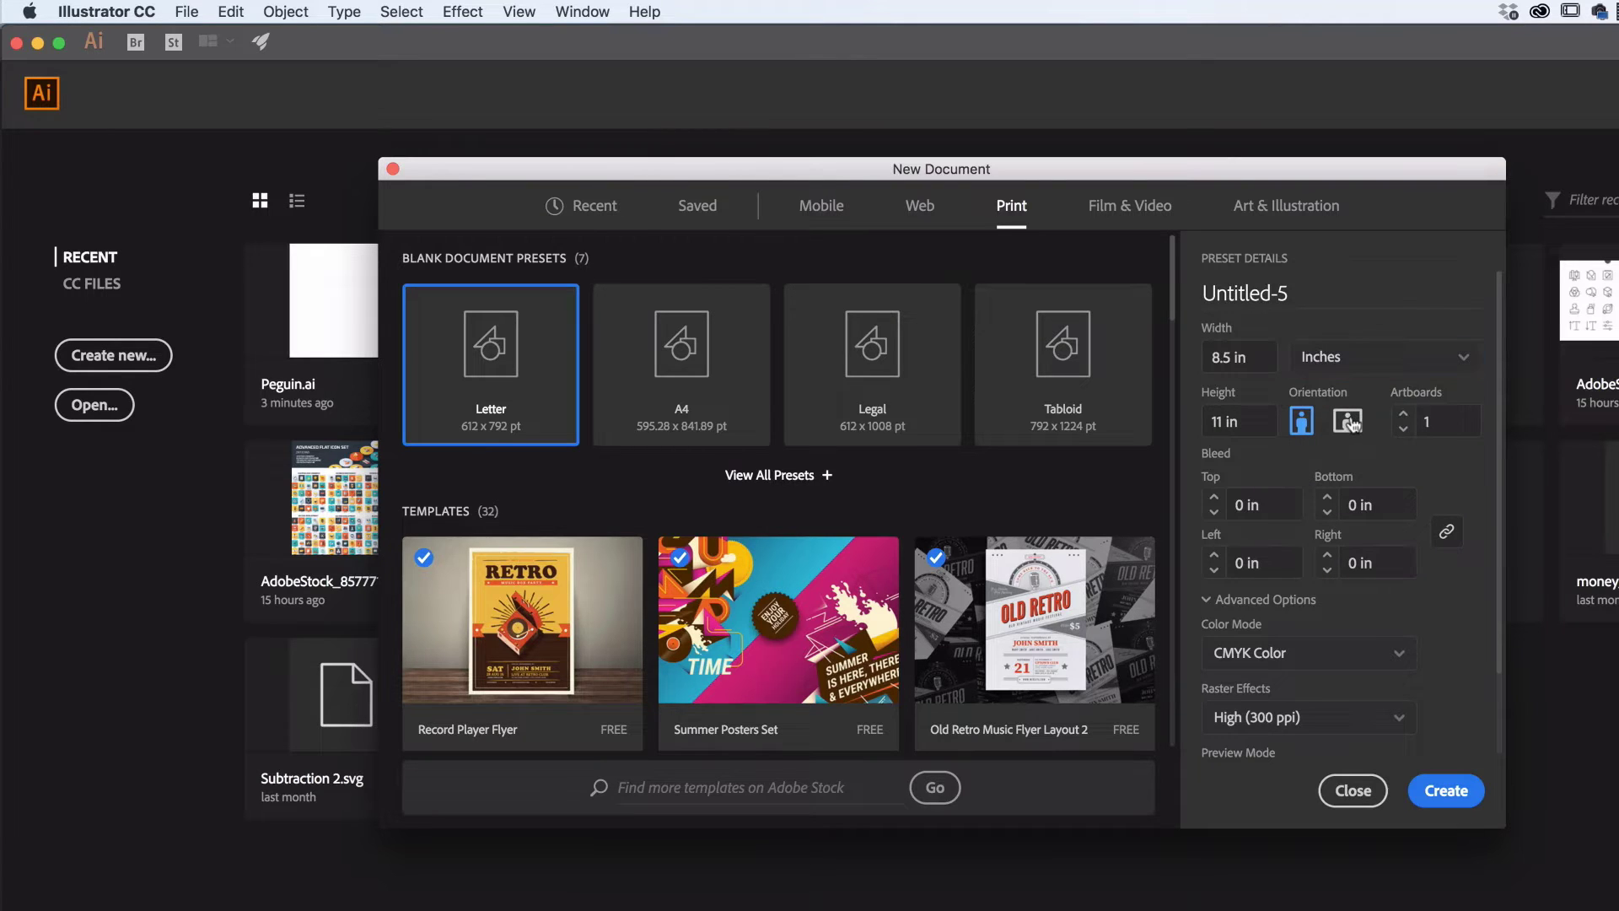
Set the color mode to RGB Color in the advanced options and create the document.
click(1207, 601)
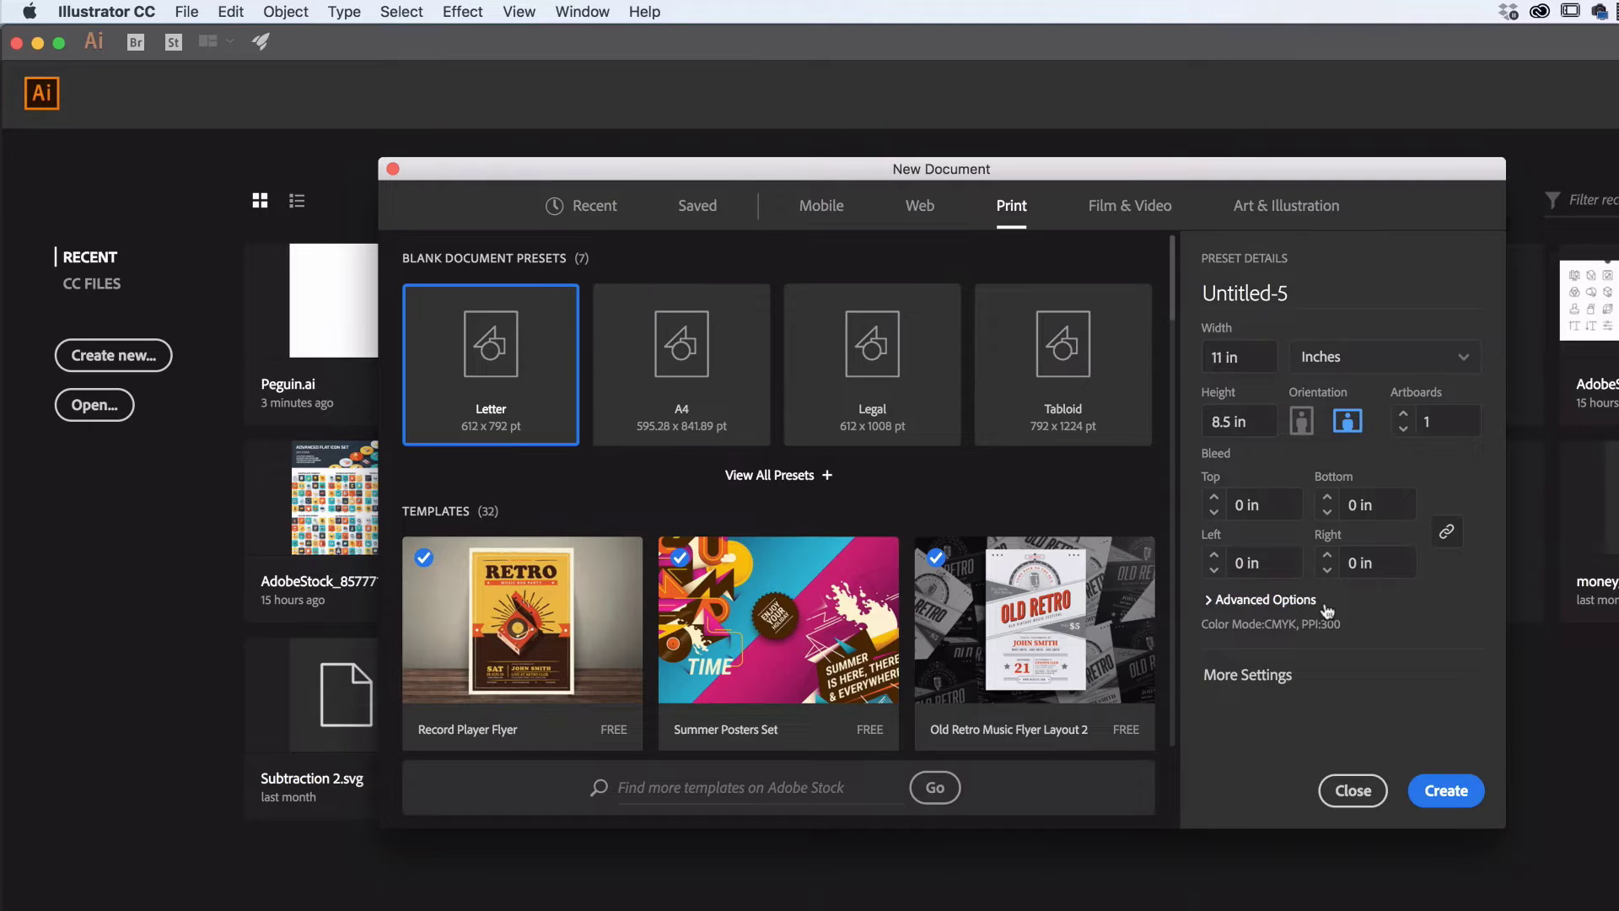
click(1238, 600)
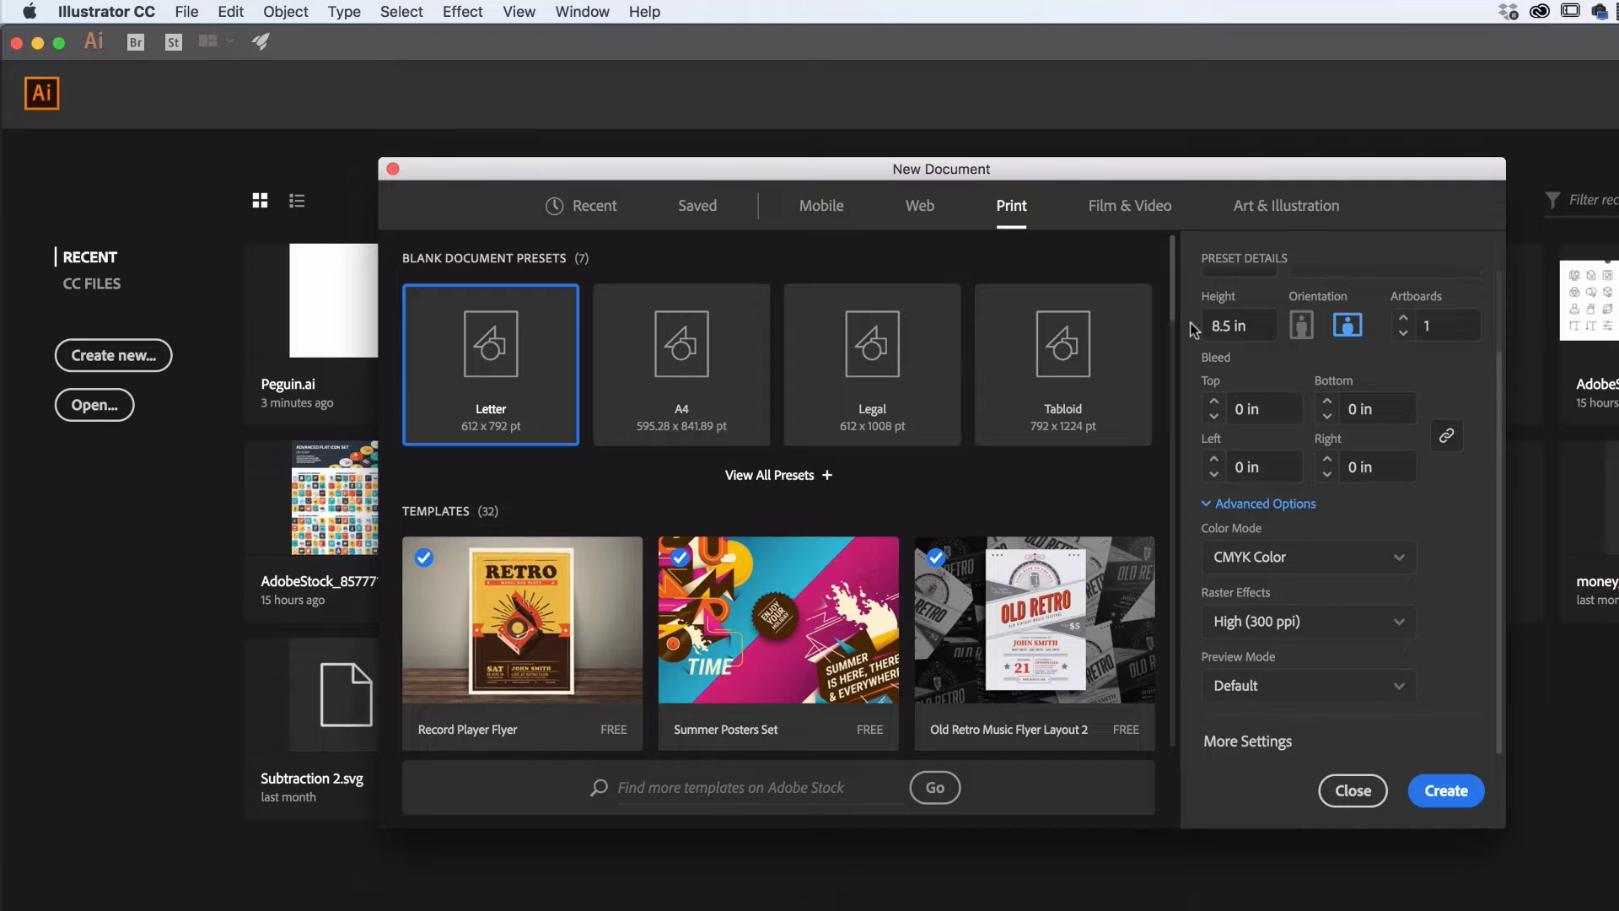
click(1237, 559)
click(1253, 593)
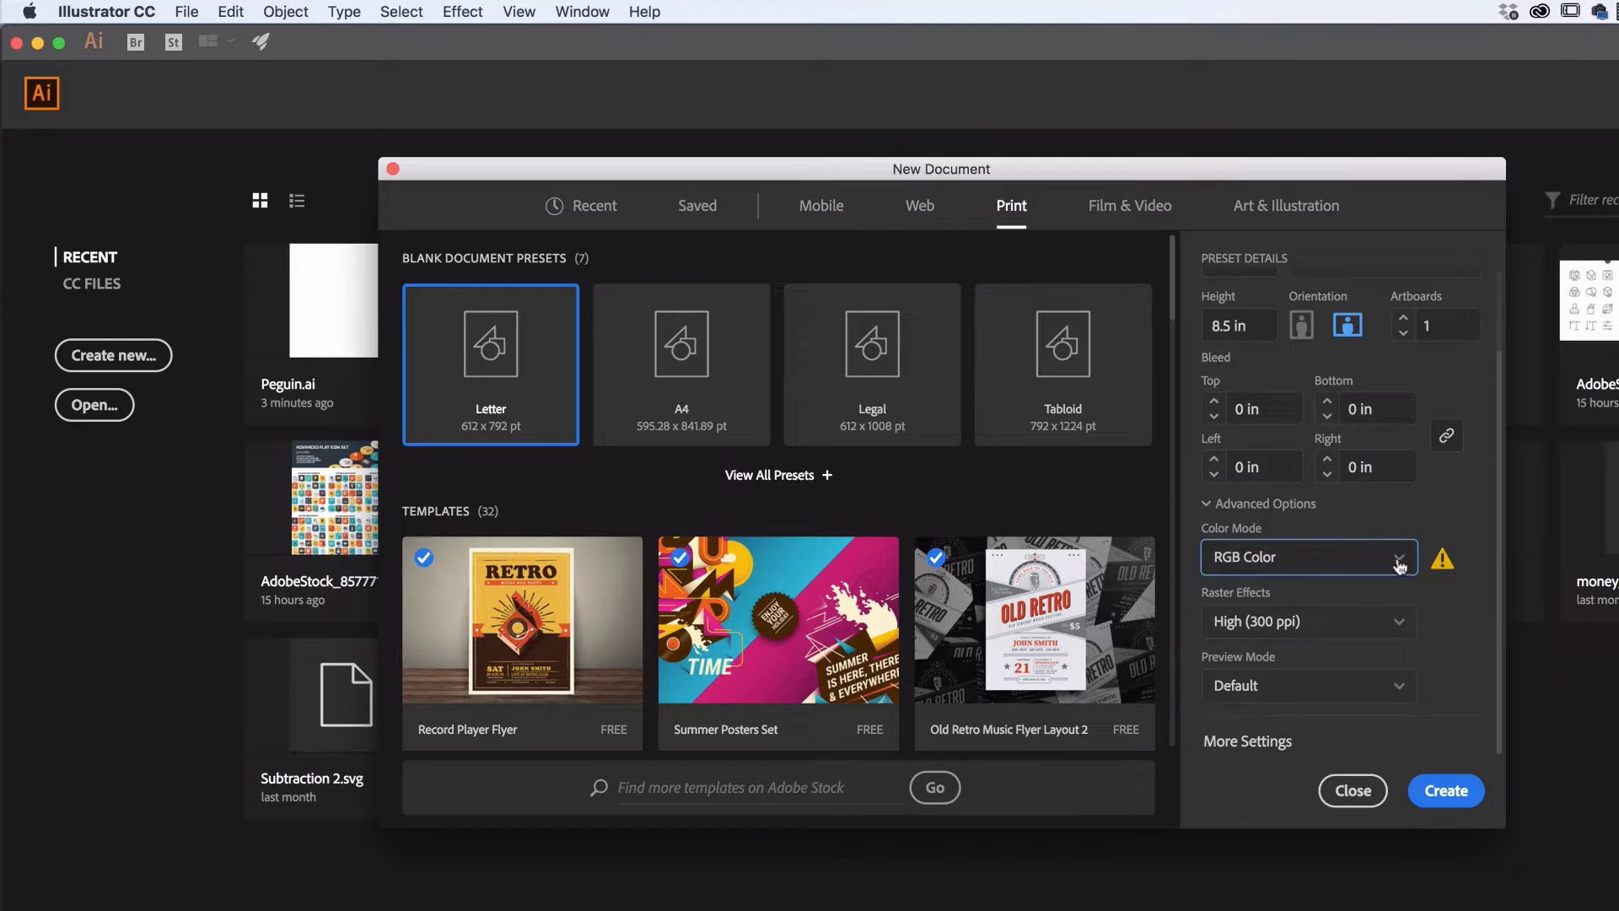
click(1251, 562)
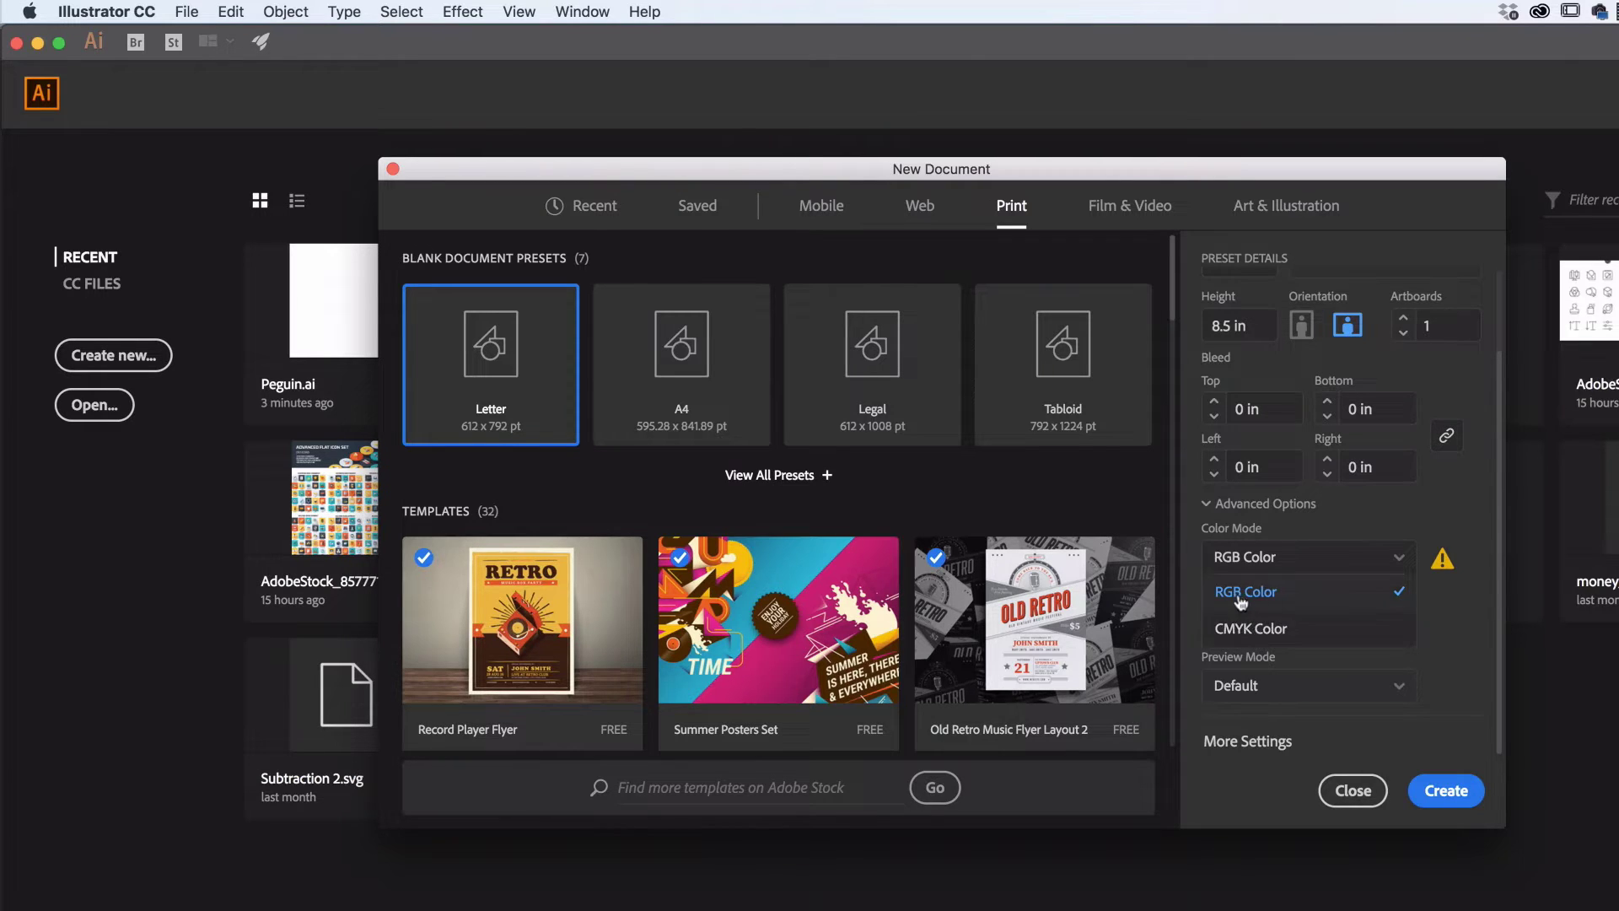
click(1396, 562)
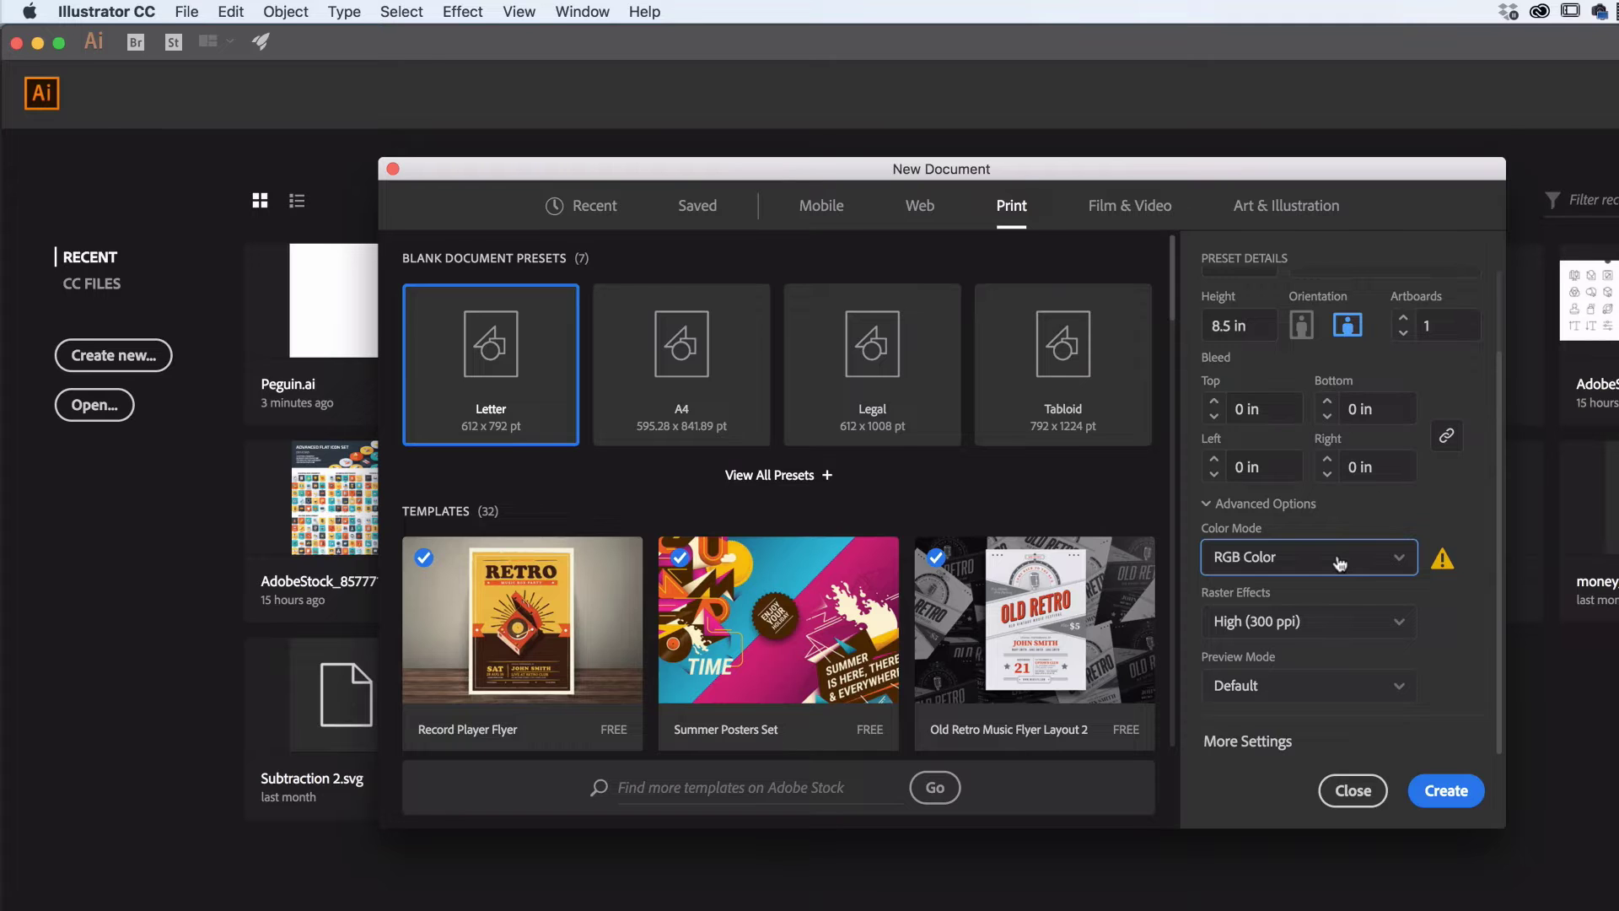
click(1446, 790)
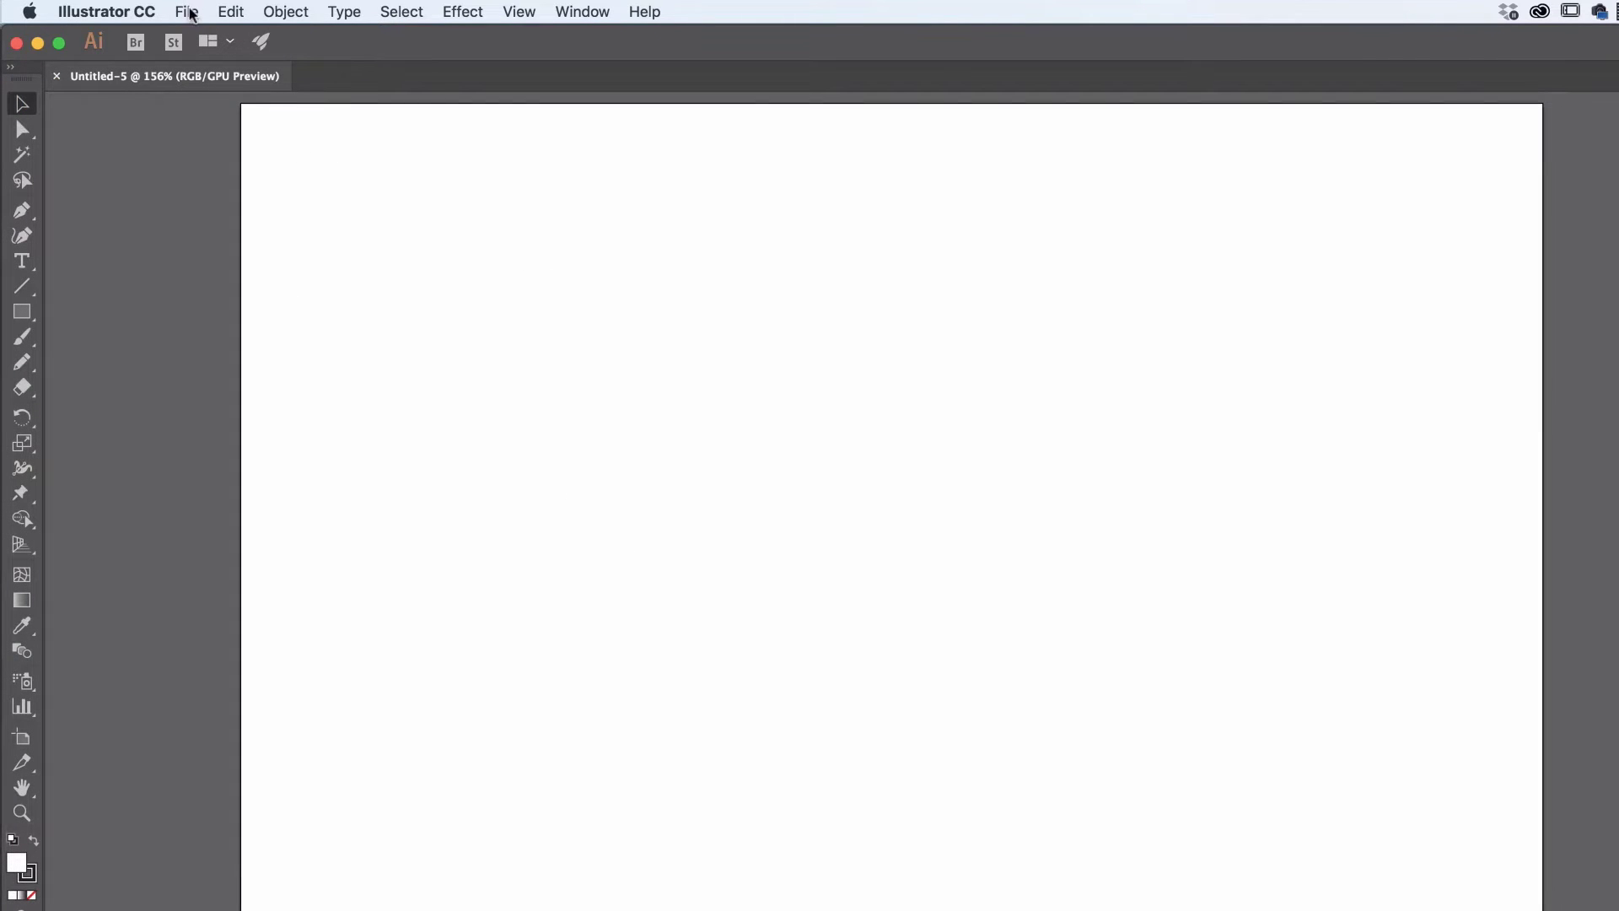
Start saving the new blank document.
click(188, 12)
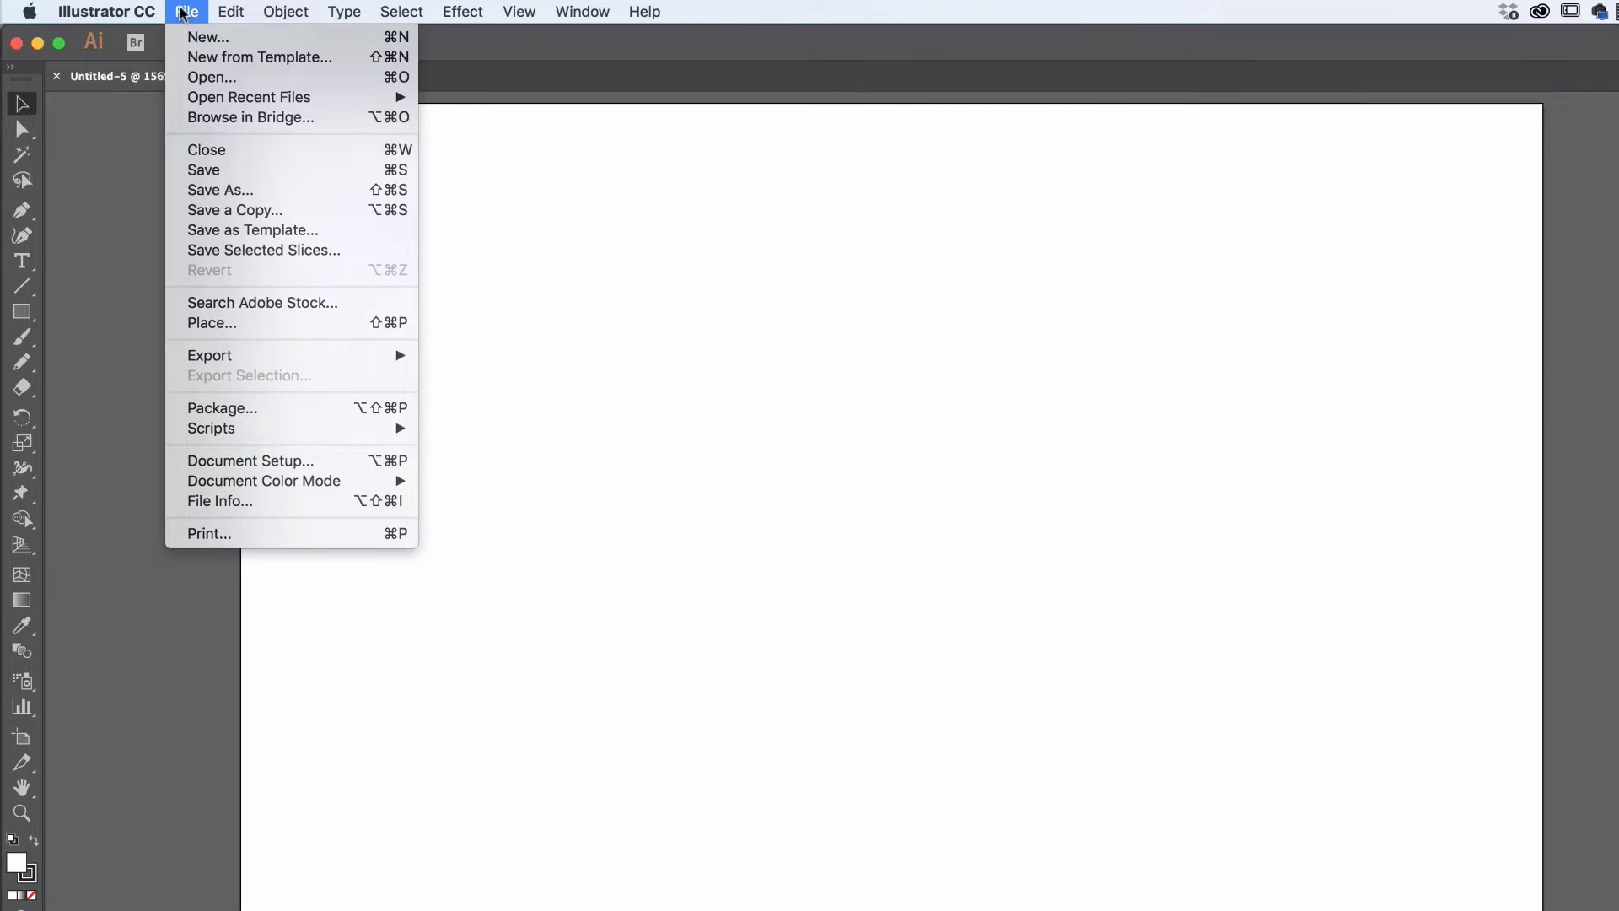
click(237, 169)
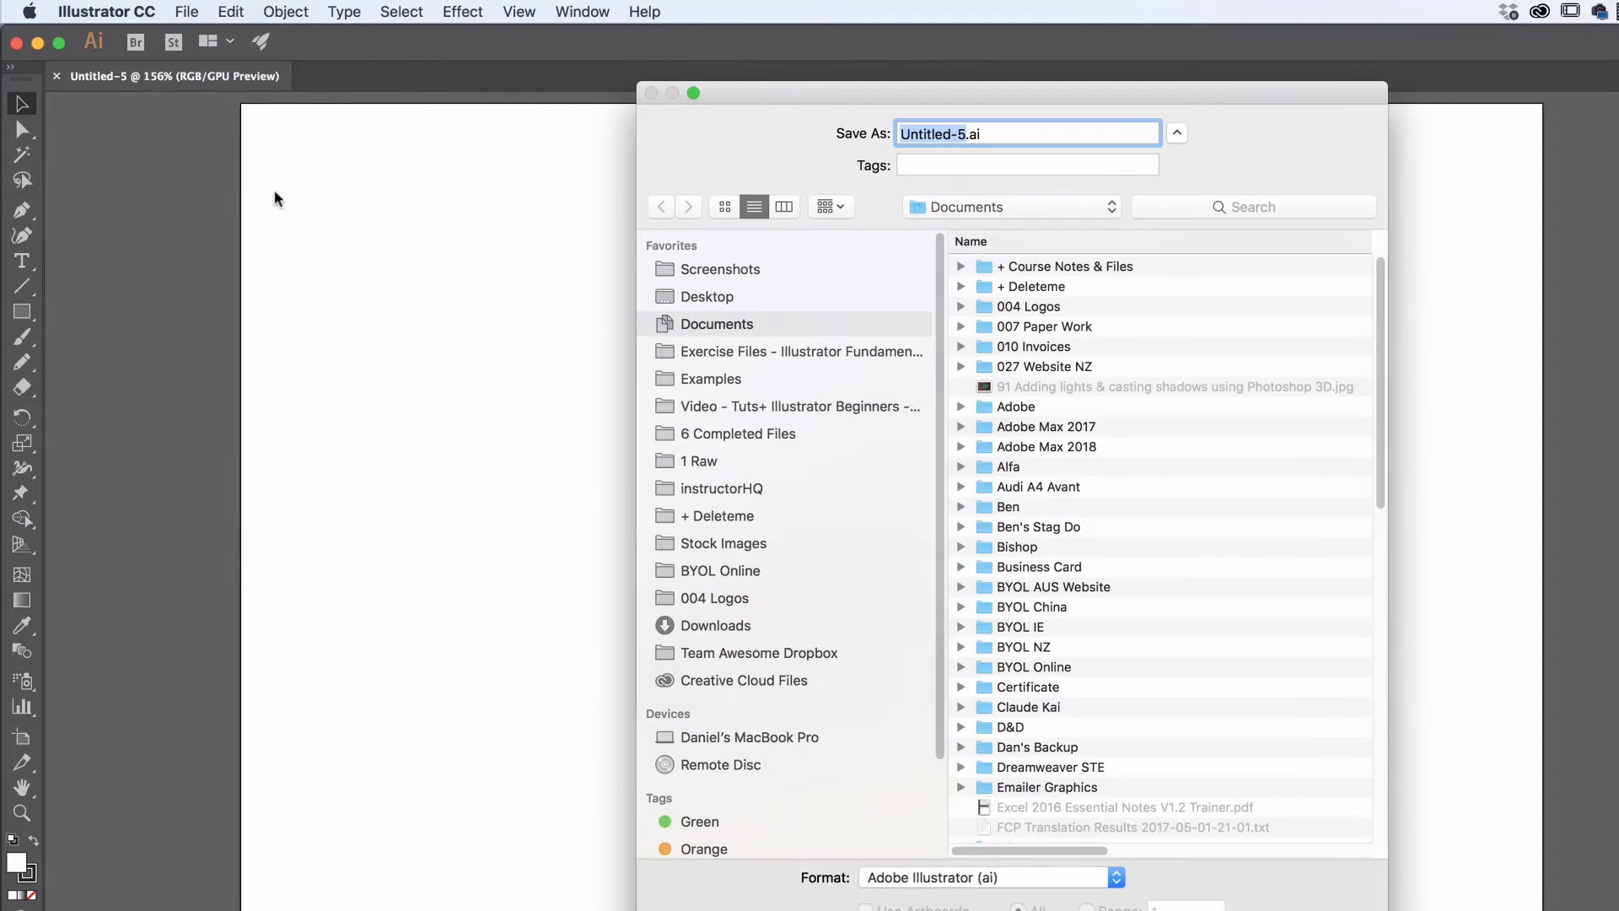
click(1177, 134)
click(1175, 135)
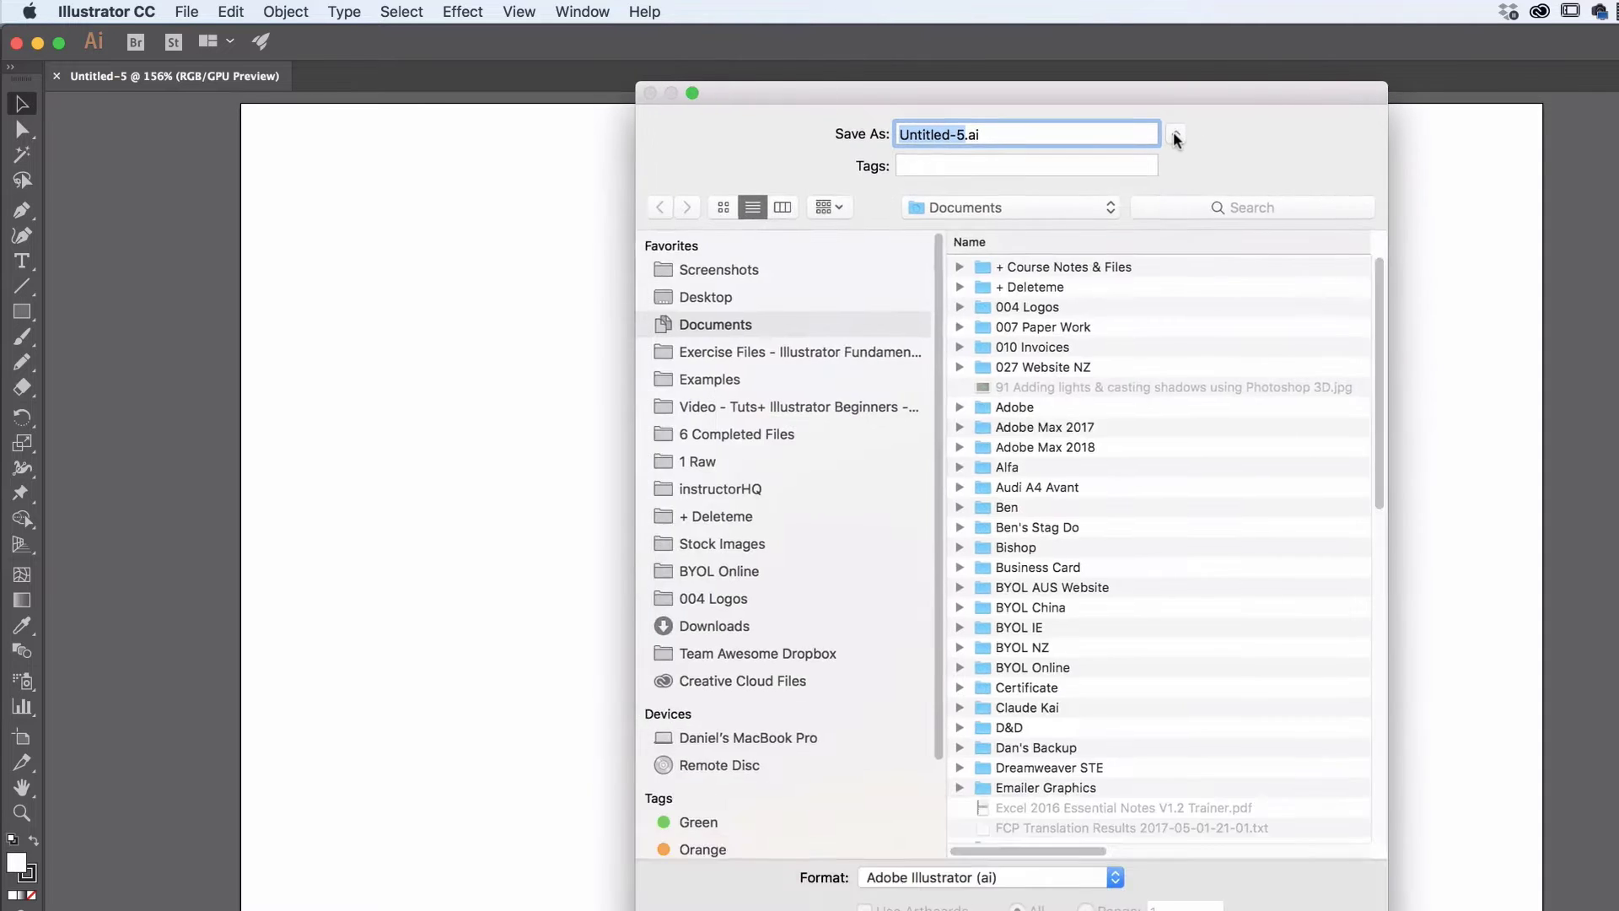
click(1176, 135)
click(1175, 135)
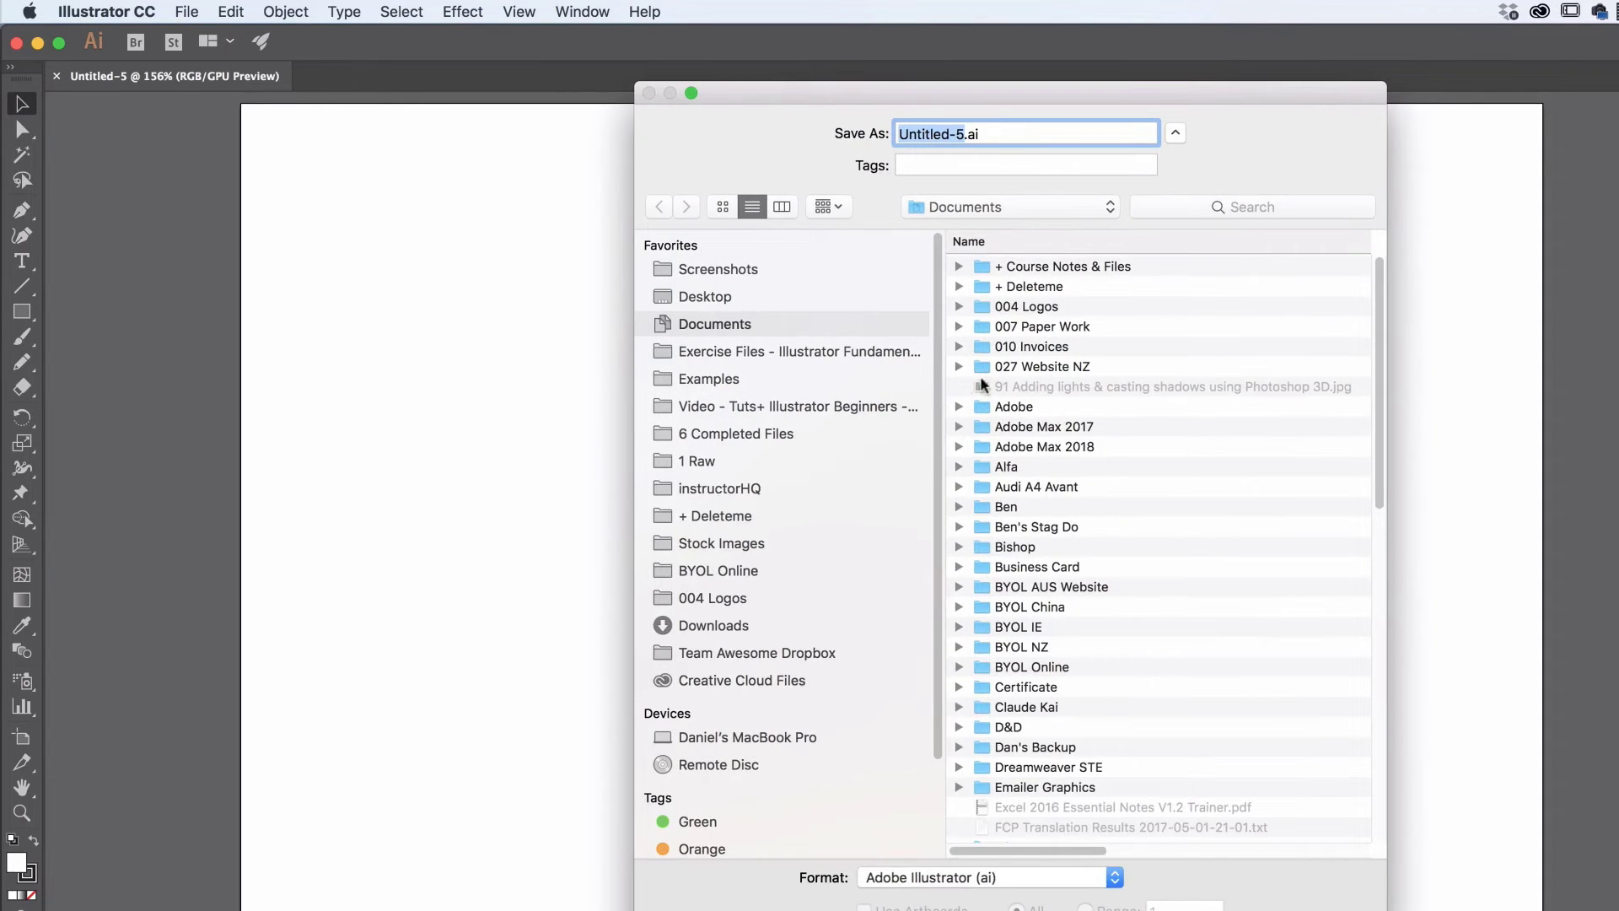
click(1175, 135)
click(1174, 135)
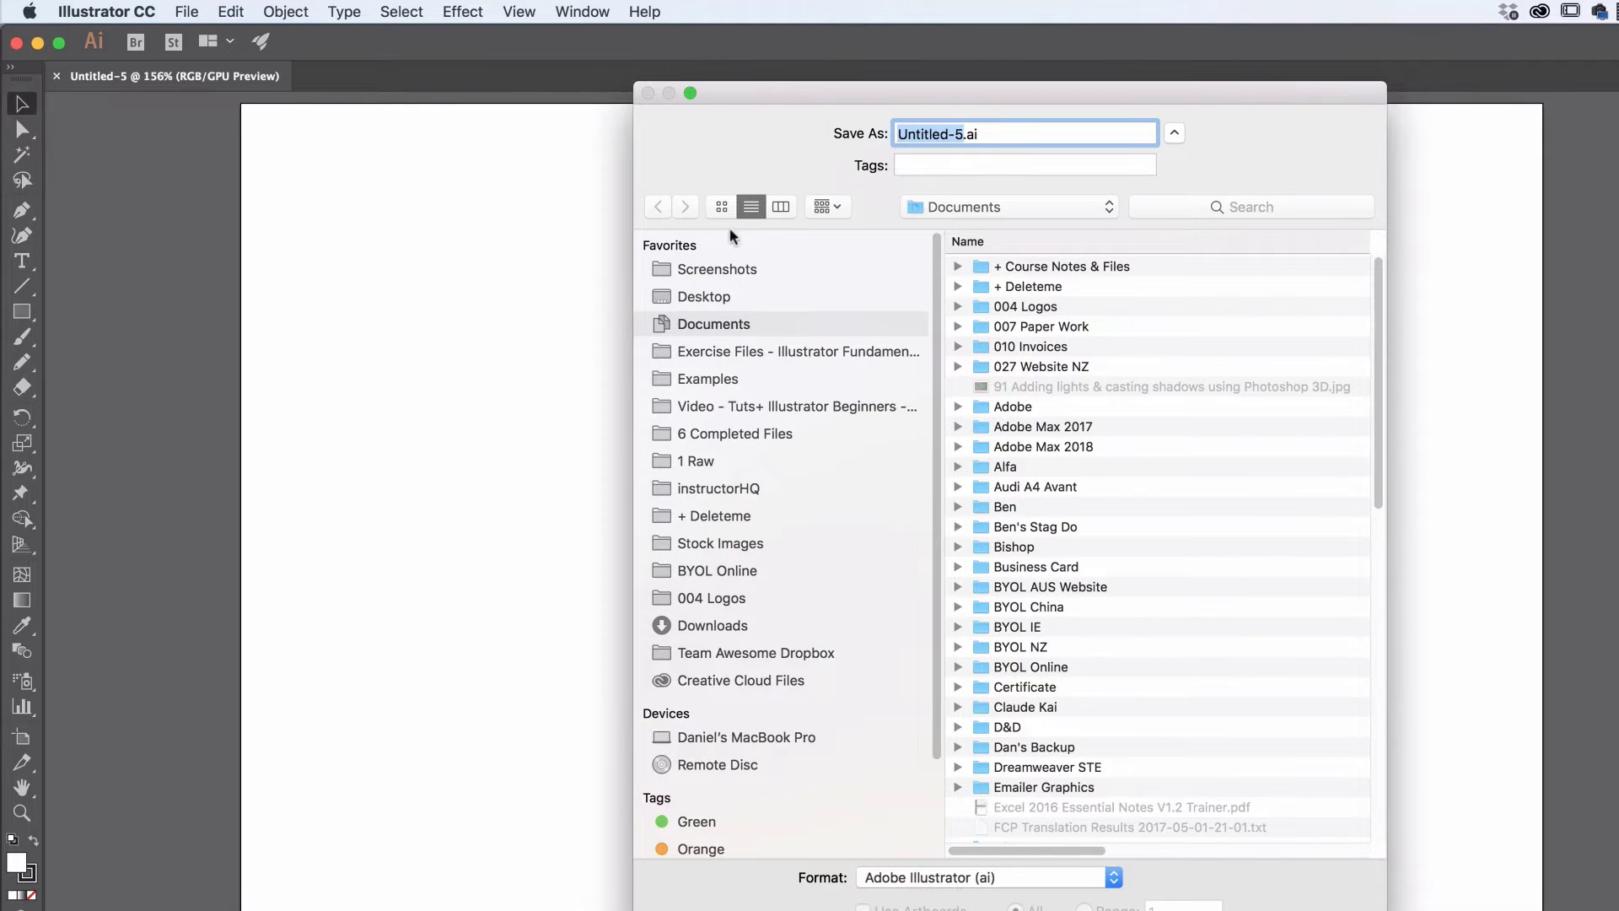
Create a new folder named Class Files on the Desktop as the save location.
click(696, 300)
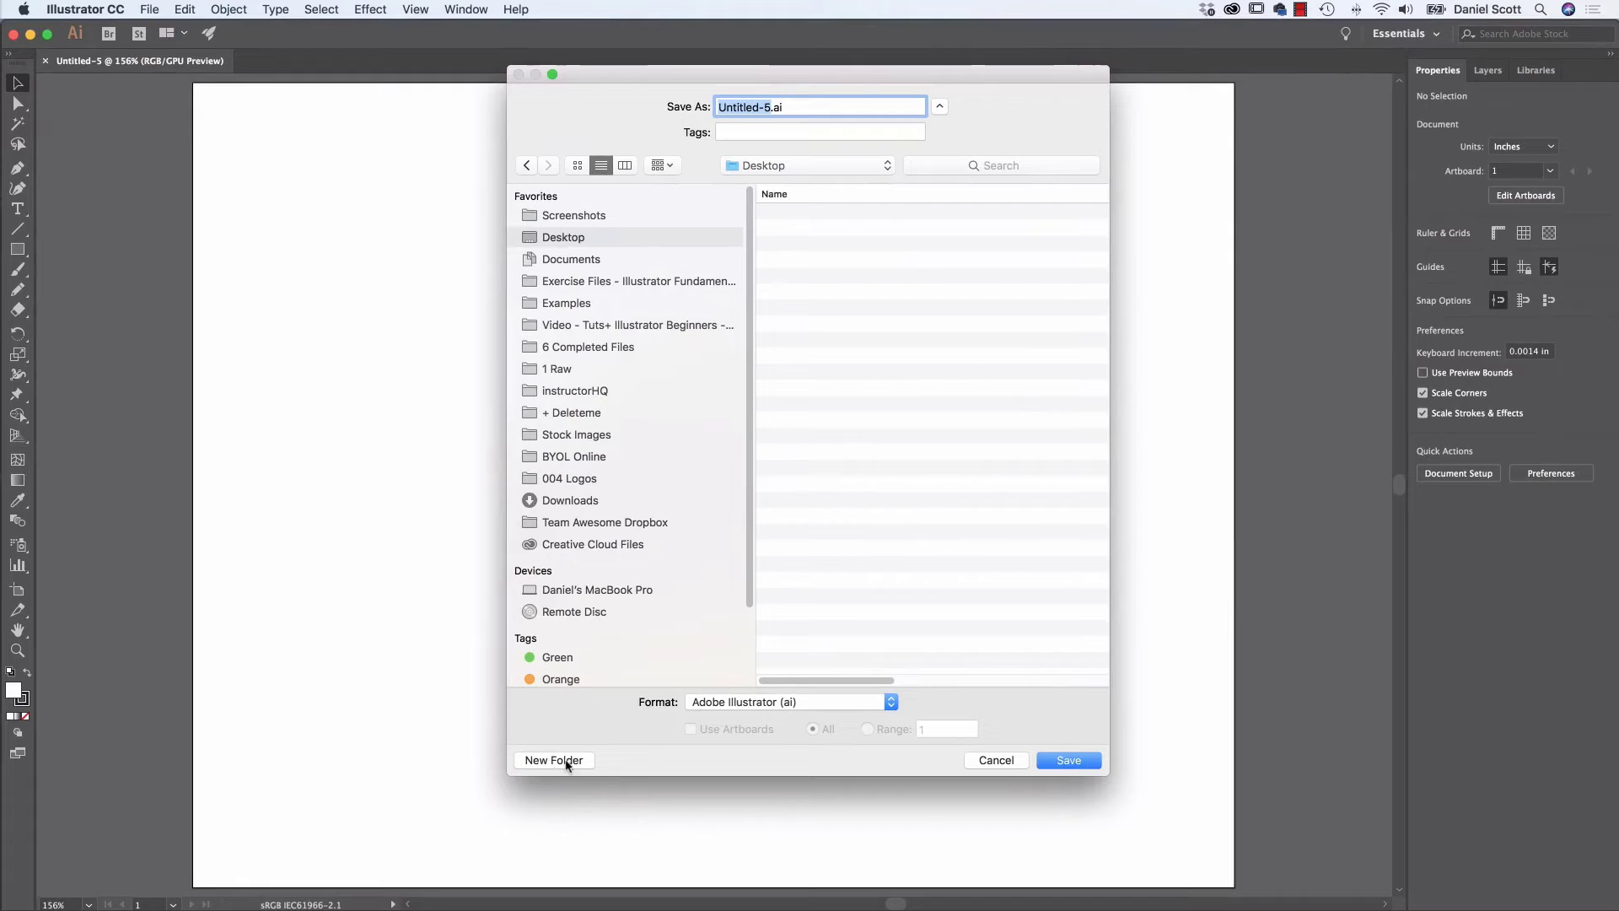
click(548, 760)
text(Cla)
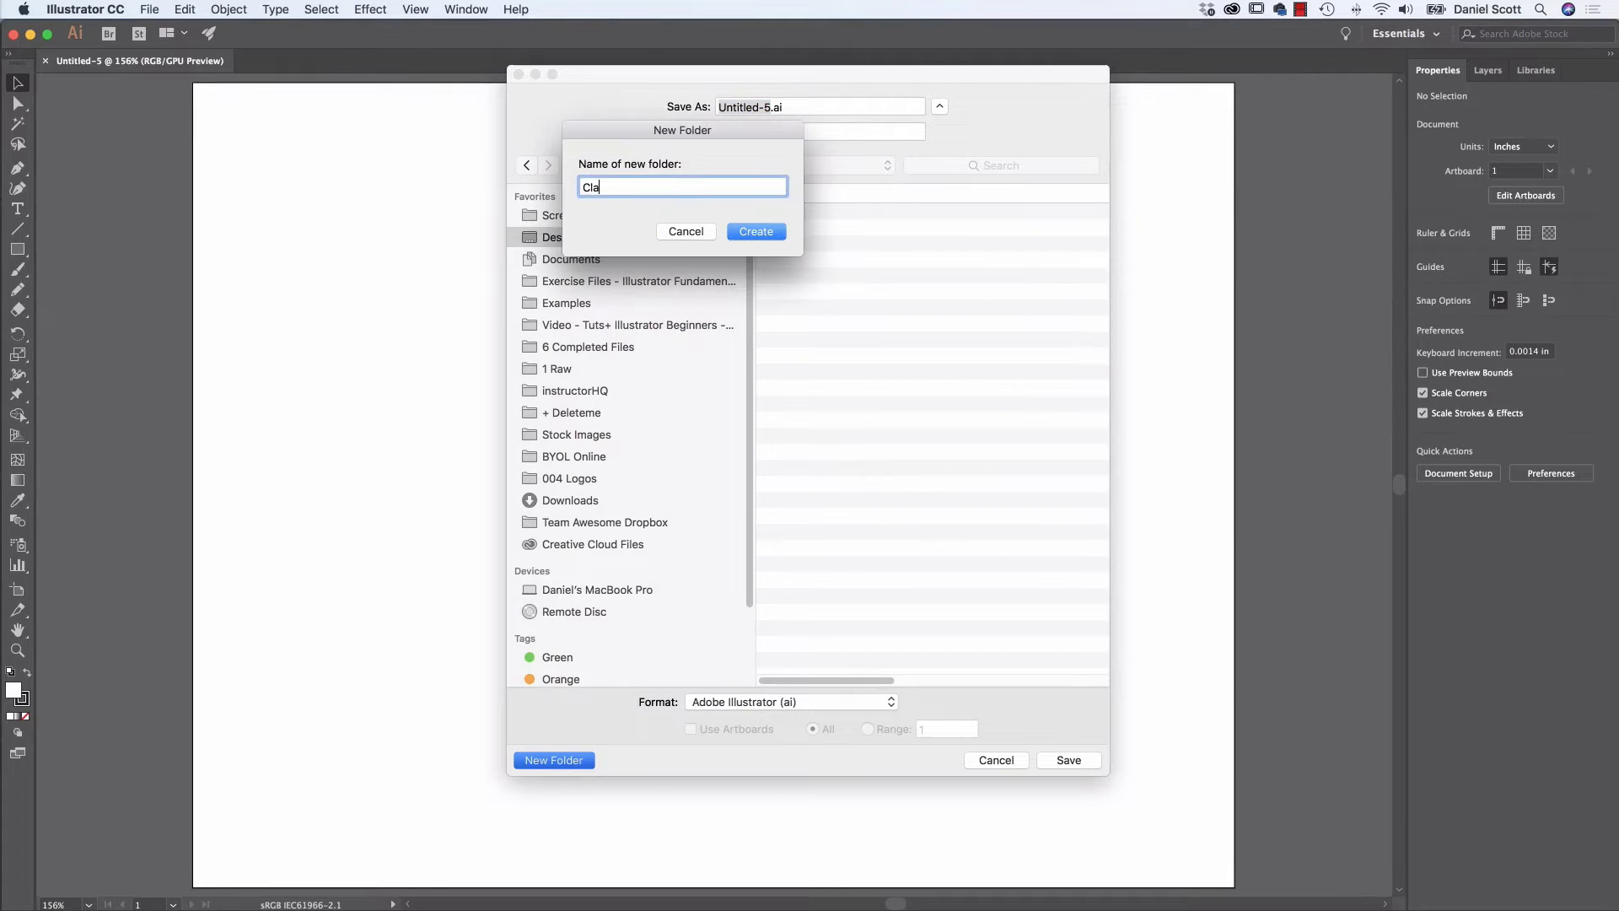
text(ss Files)
click(756, 231)
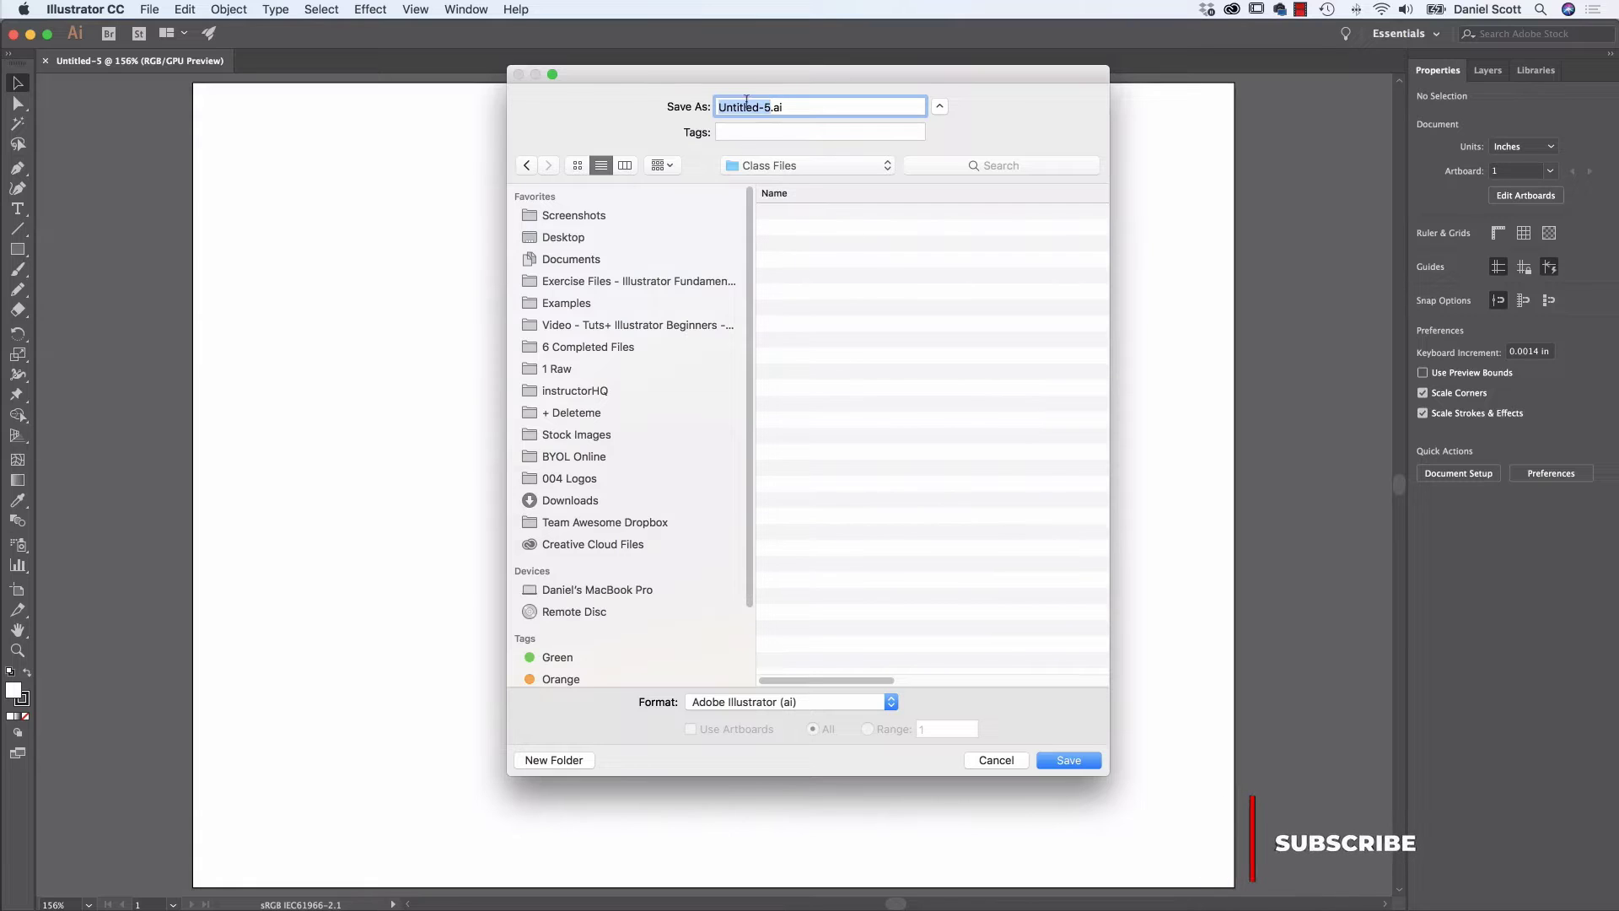
Save the document as Peguin.ai in Adobe Illustrator format with the default Illustrator CC options.
text(Peguin)
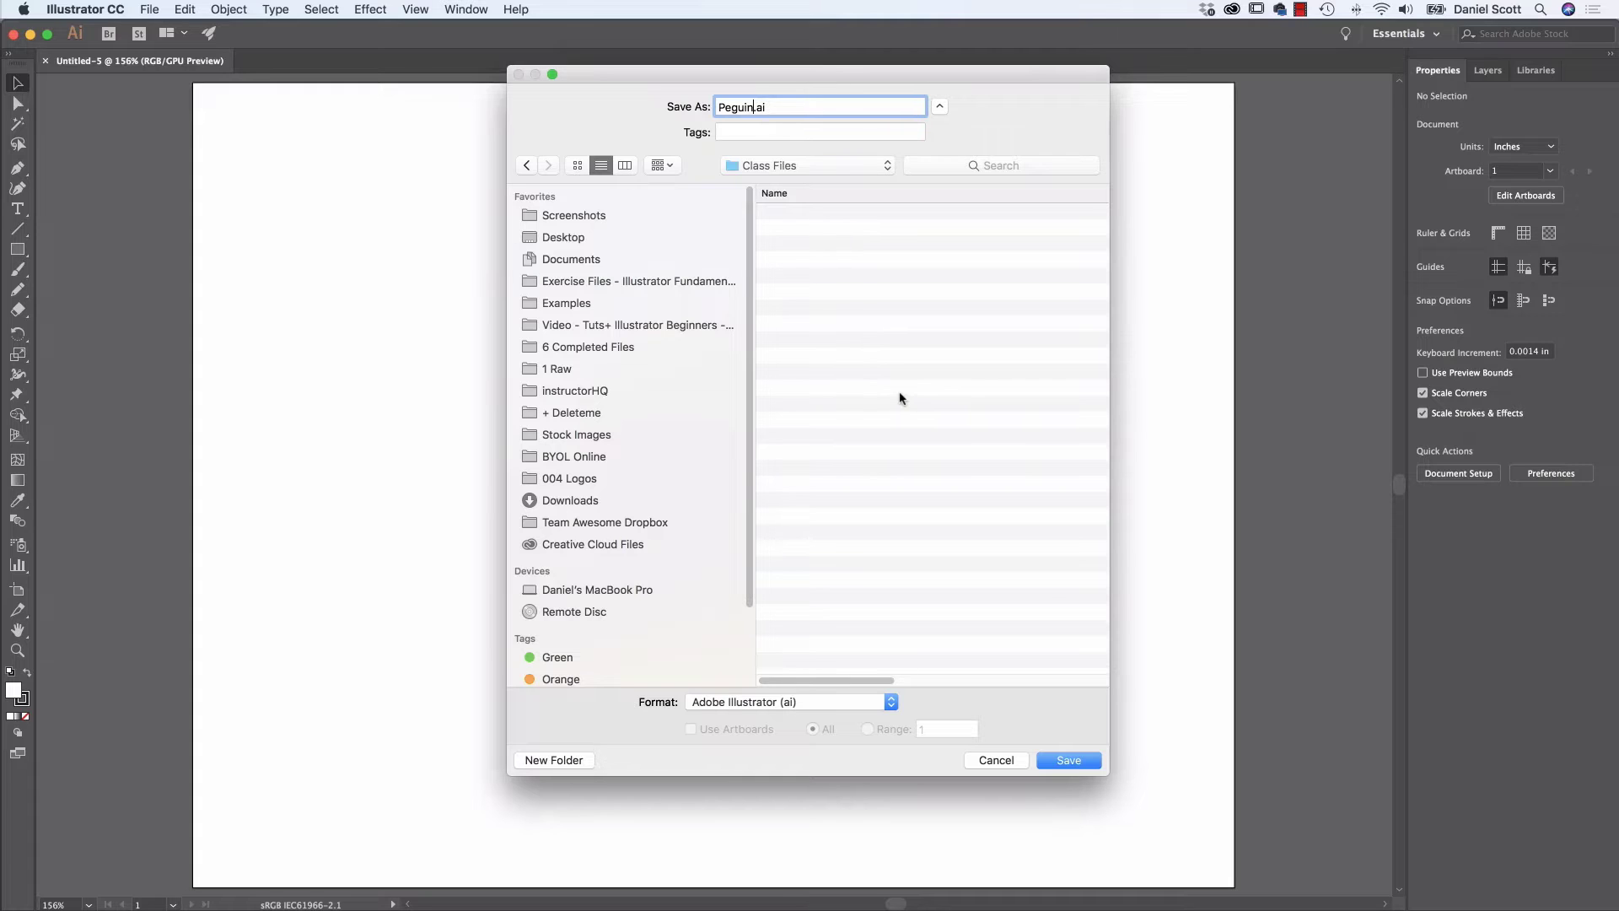
click(1086, 761)
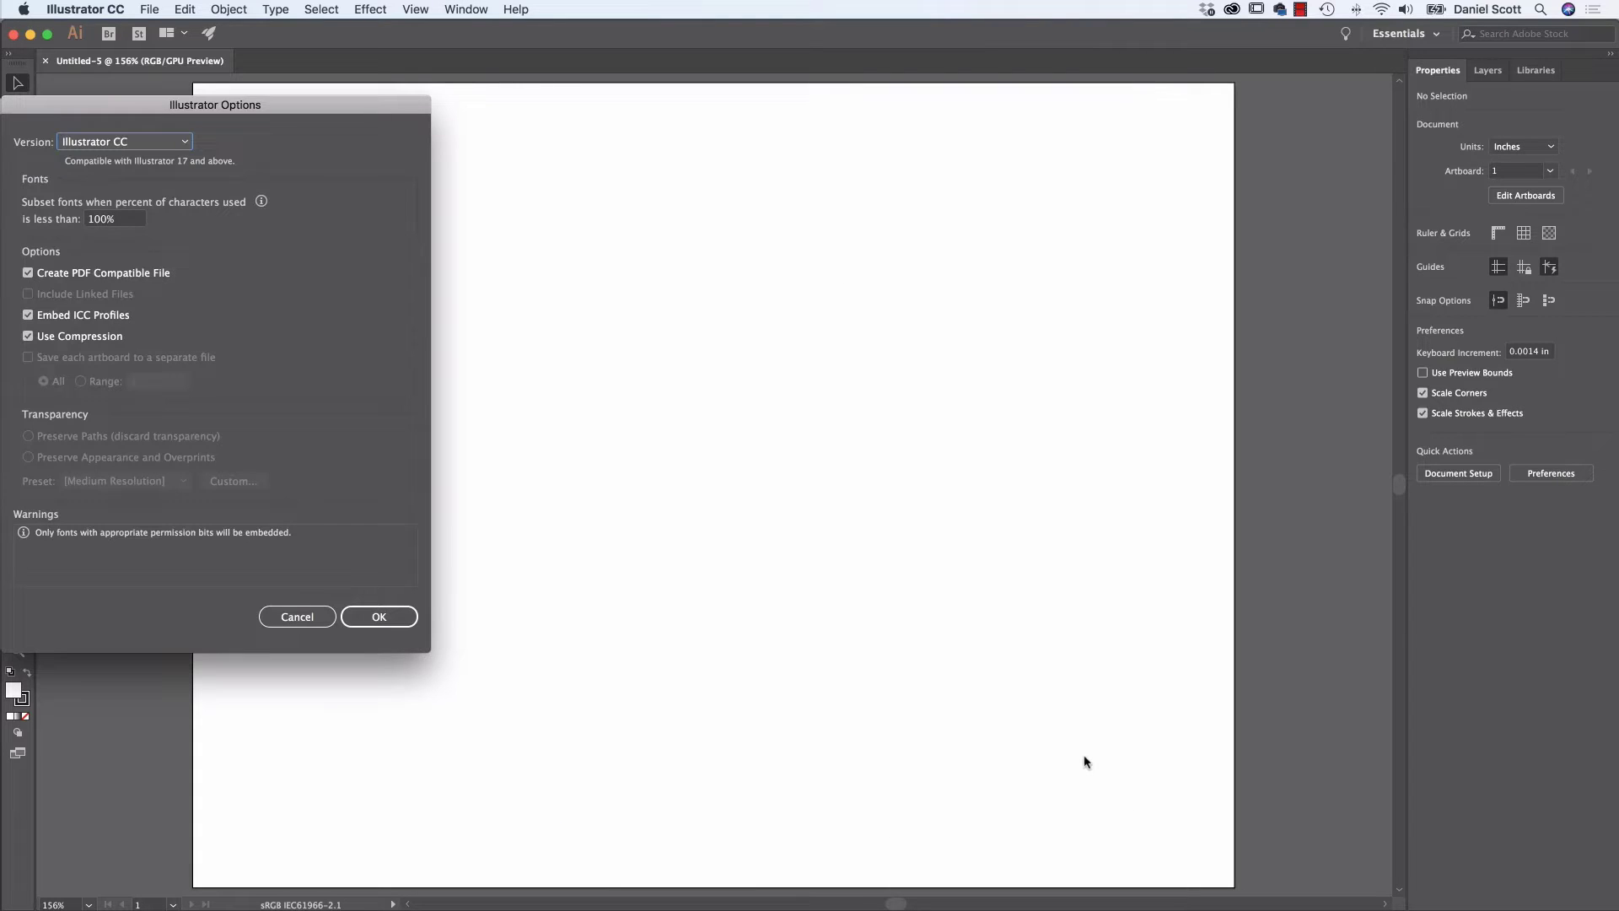
drag(356, 110, 761, 141)
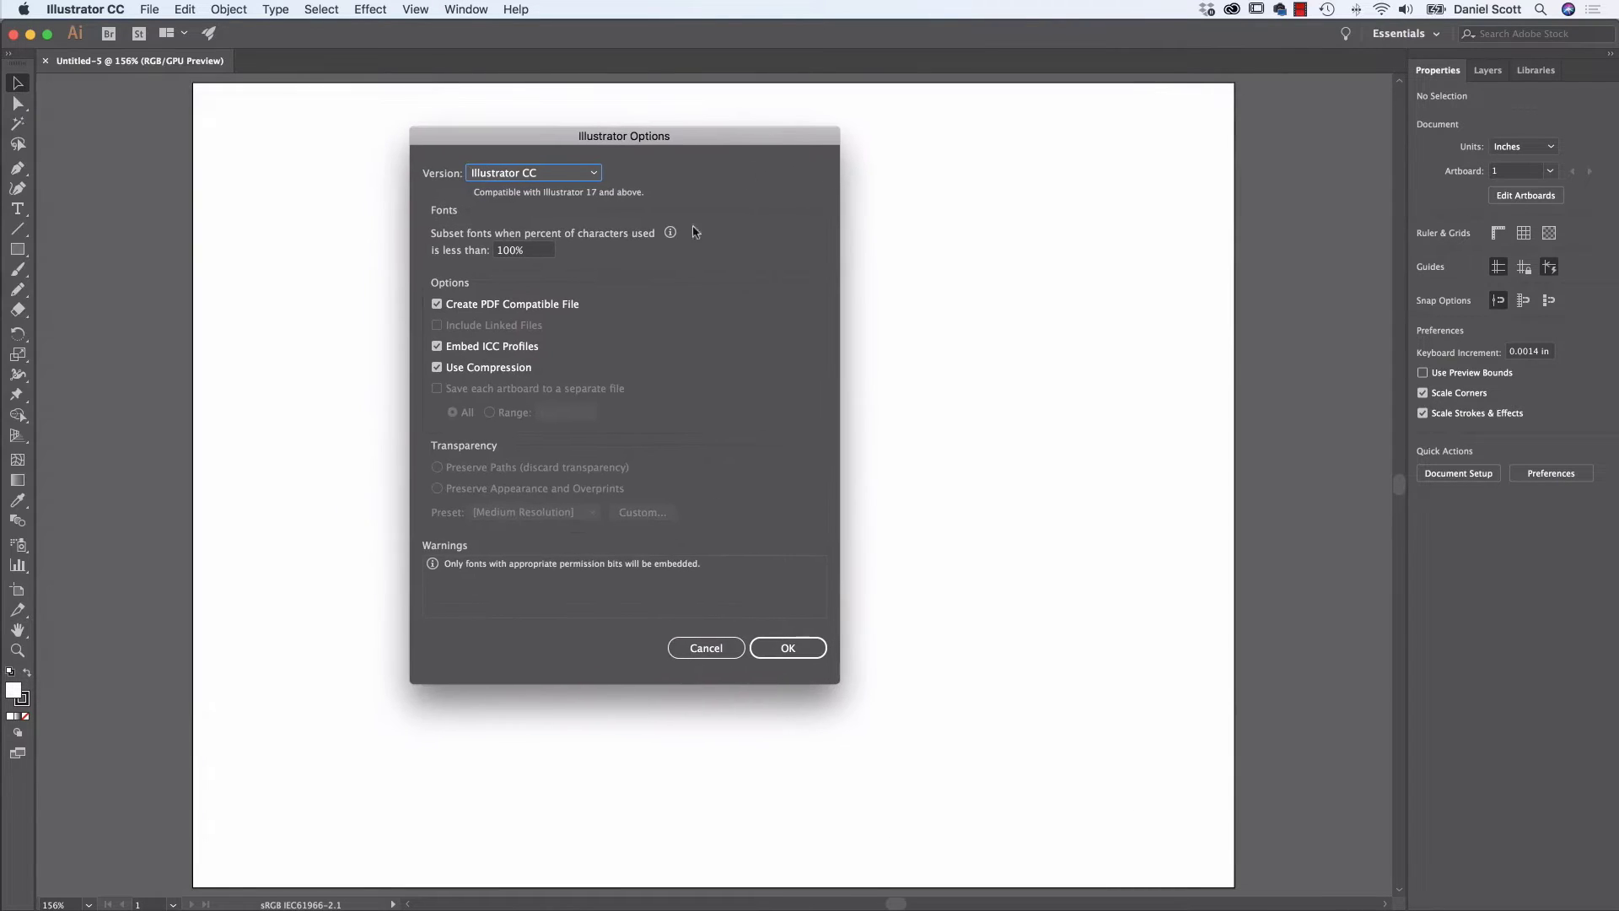
click(774, 646)
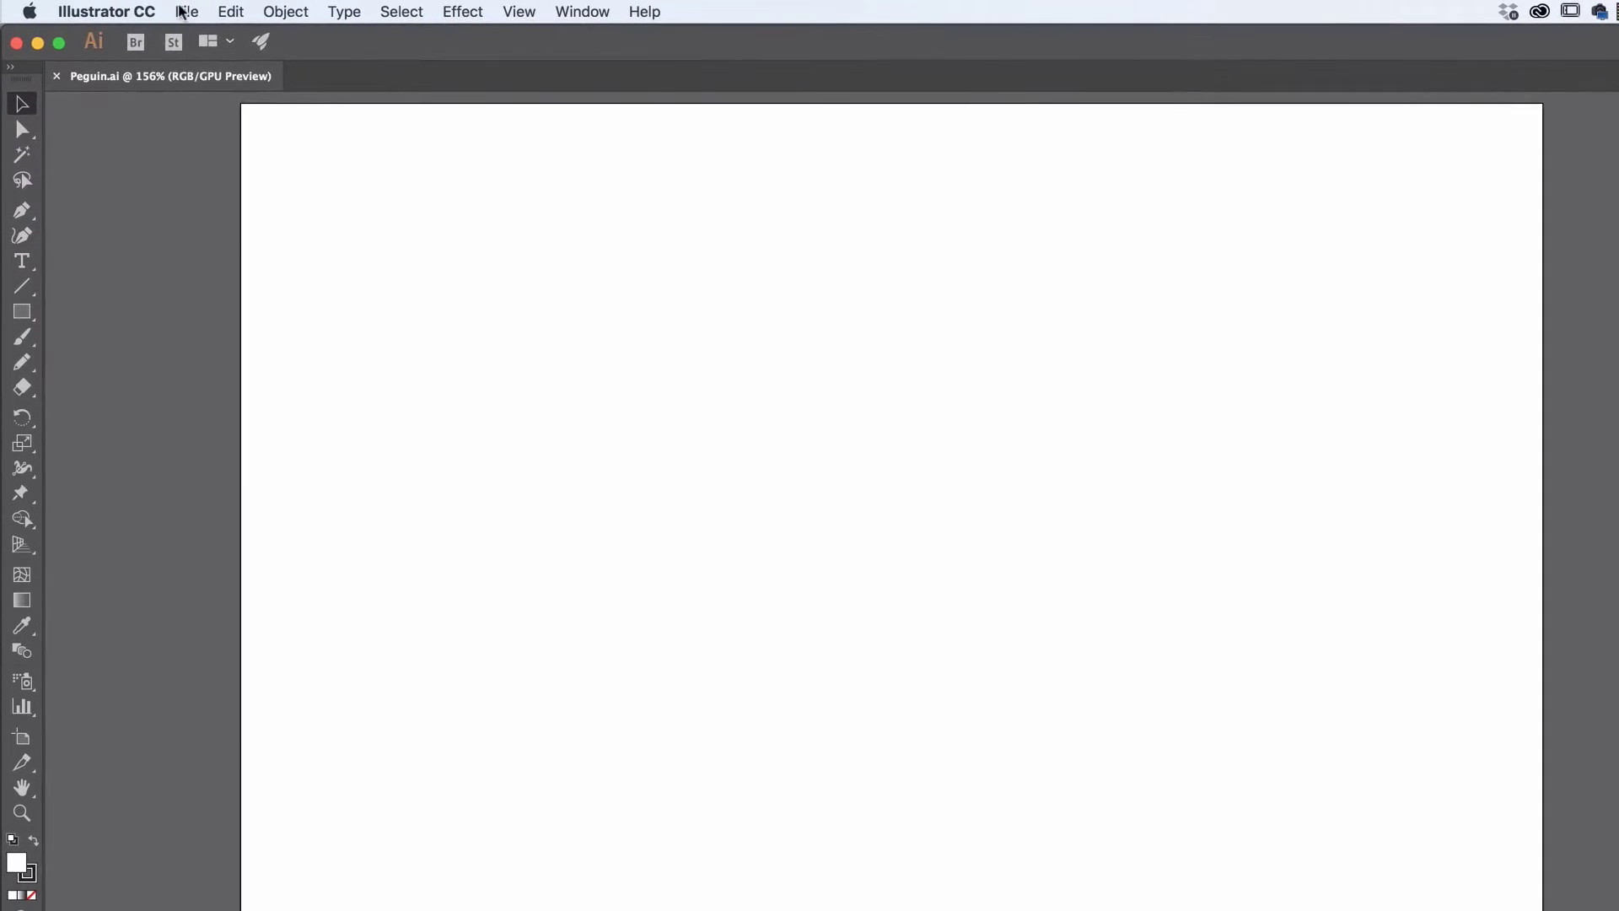
Place Penguin.jpg from the Illustrator exercise files folder as a template image, and deselect it.
click(184, 11)
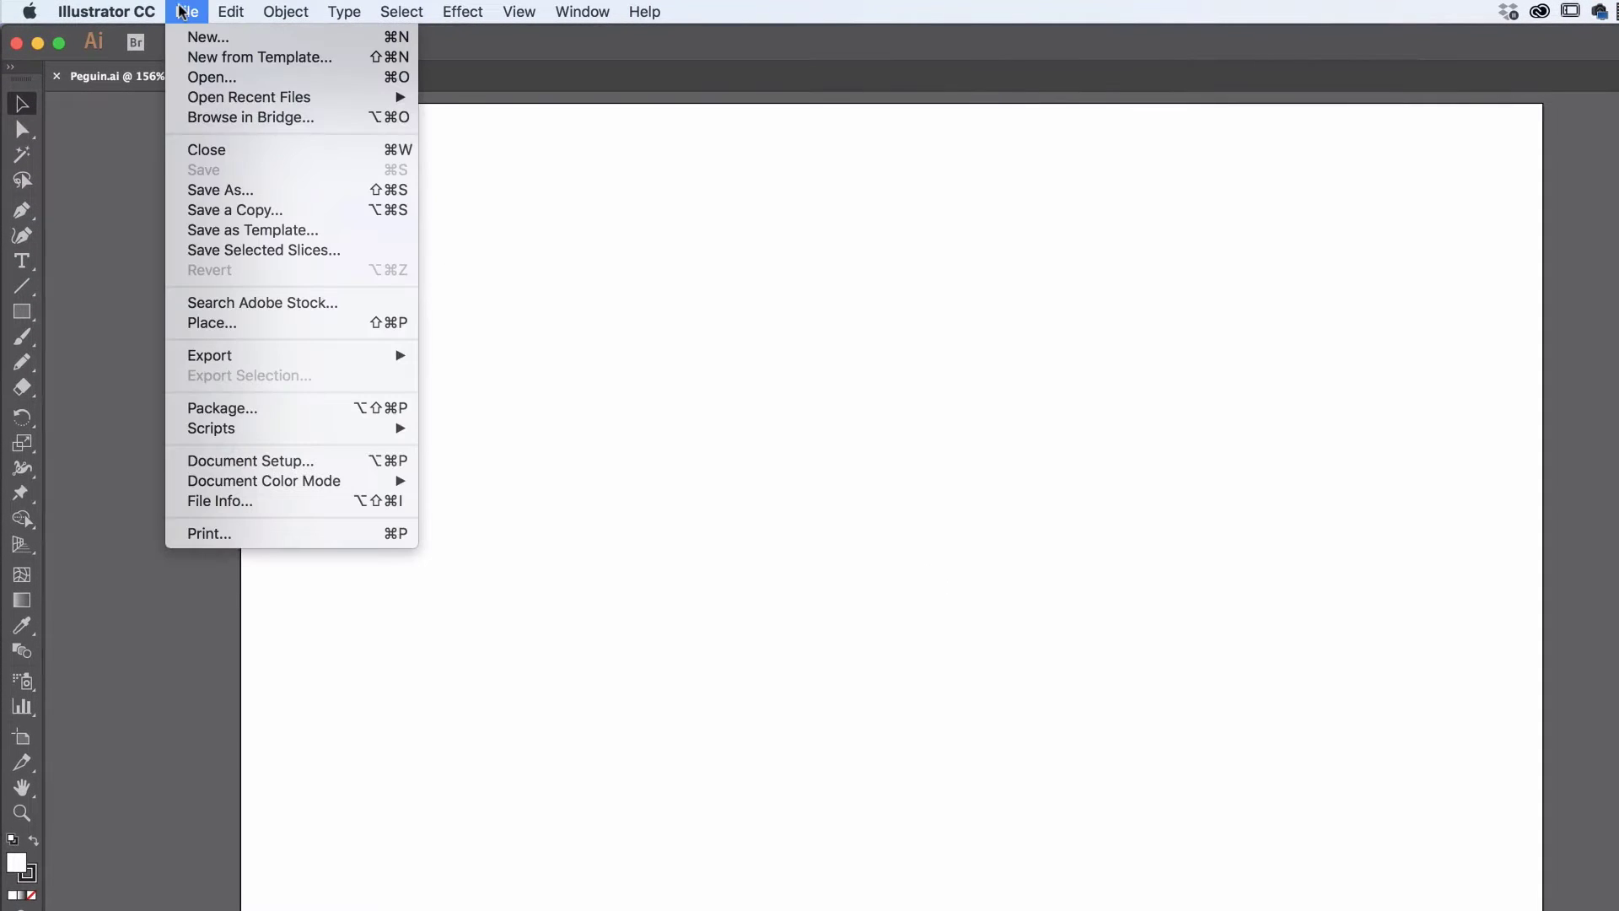
click(213, 323)
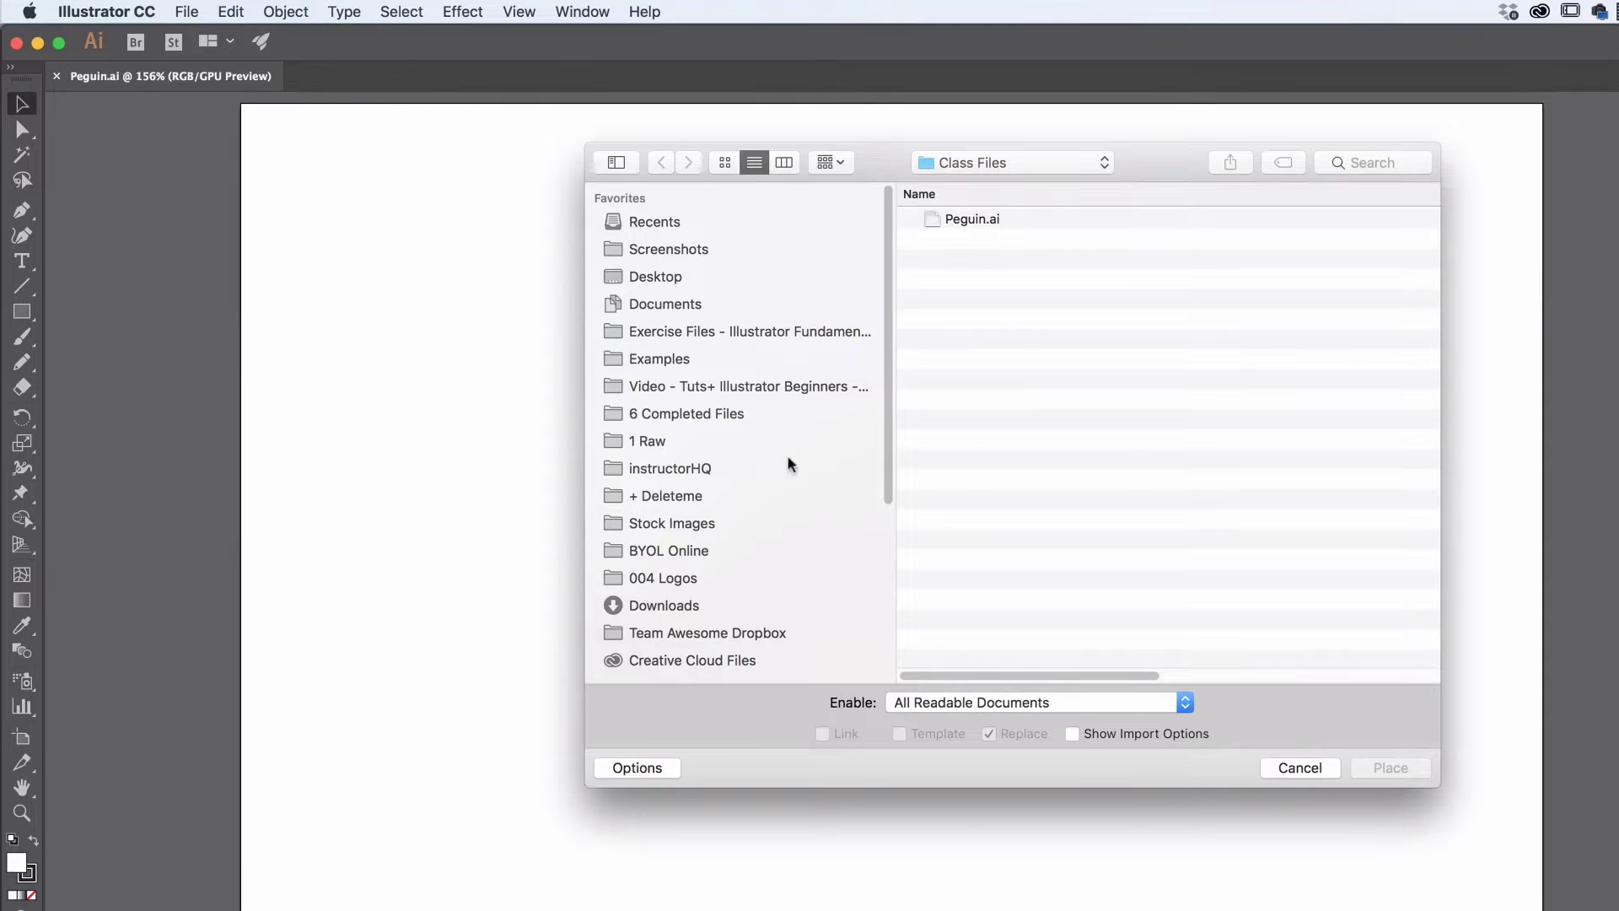
click(736, 336)
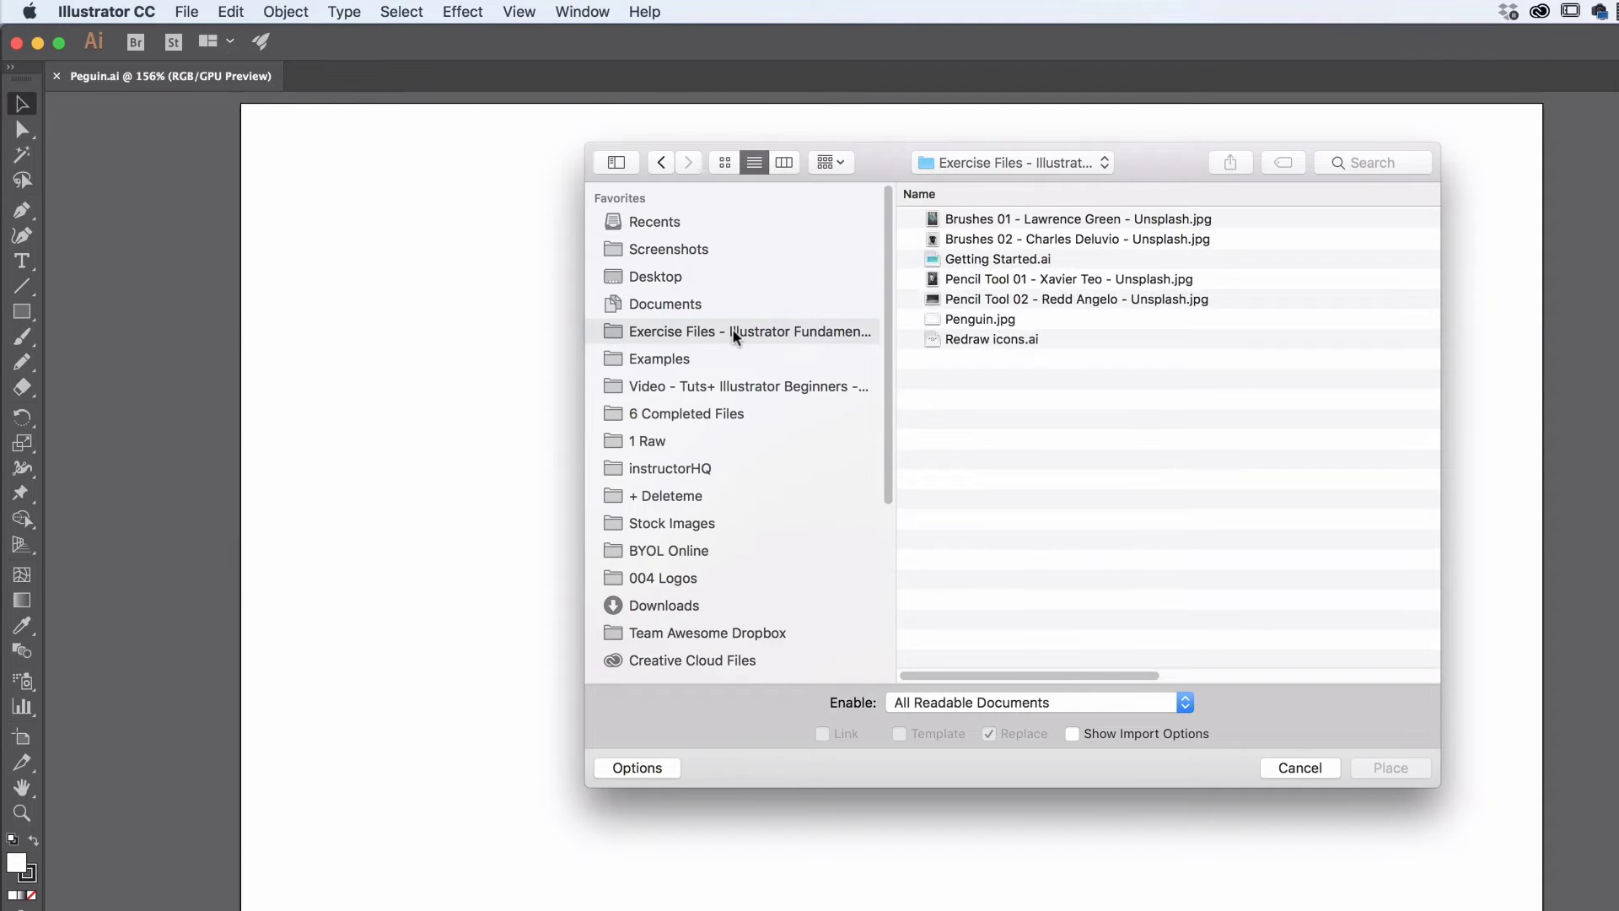
click(998, 319)
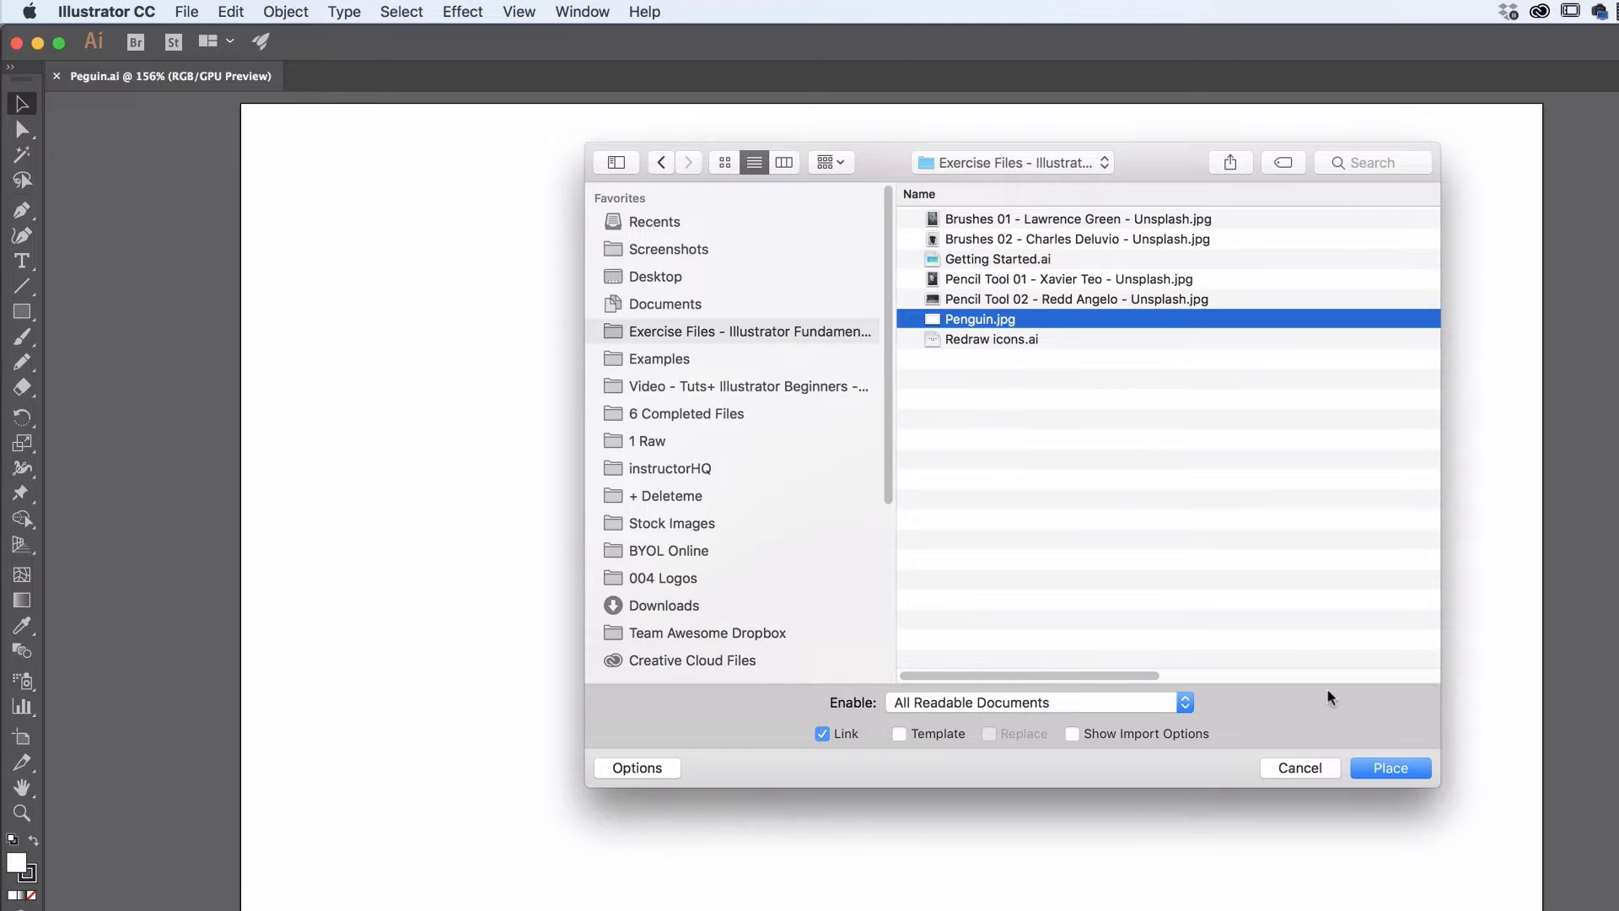
click(899, 736)
click(1389, 769)
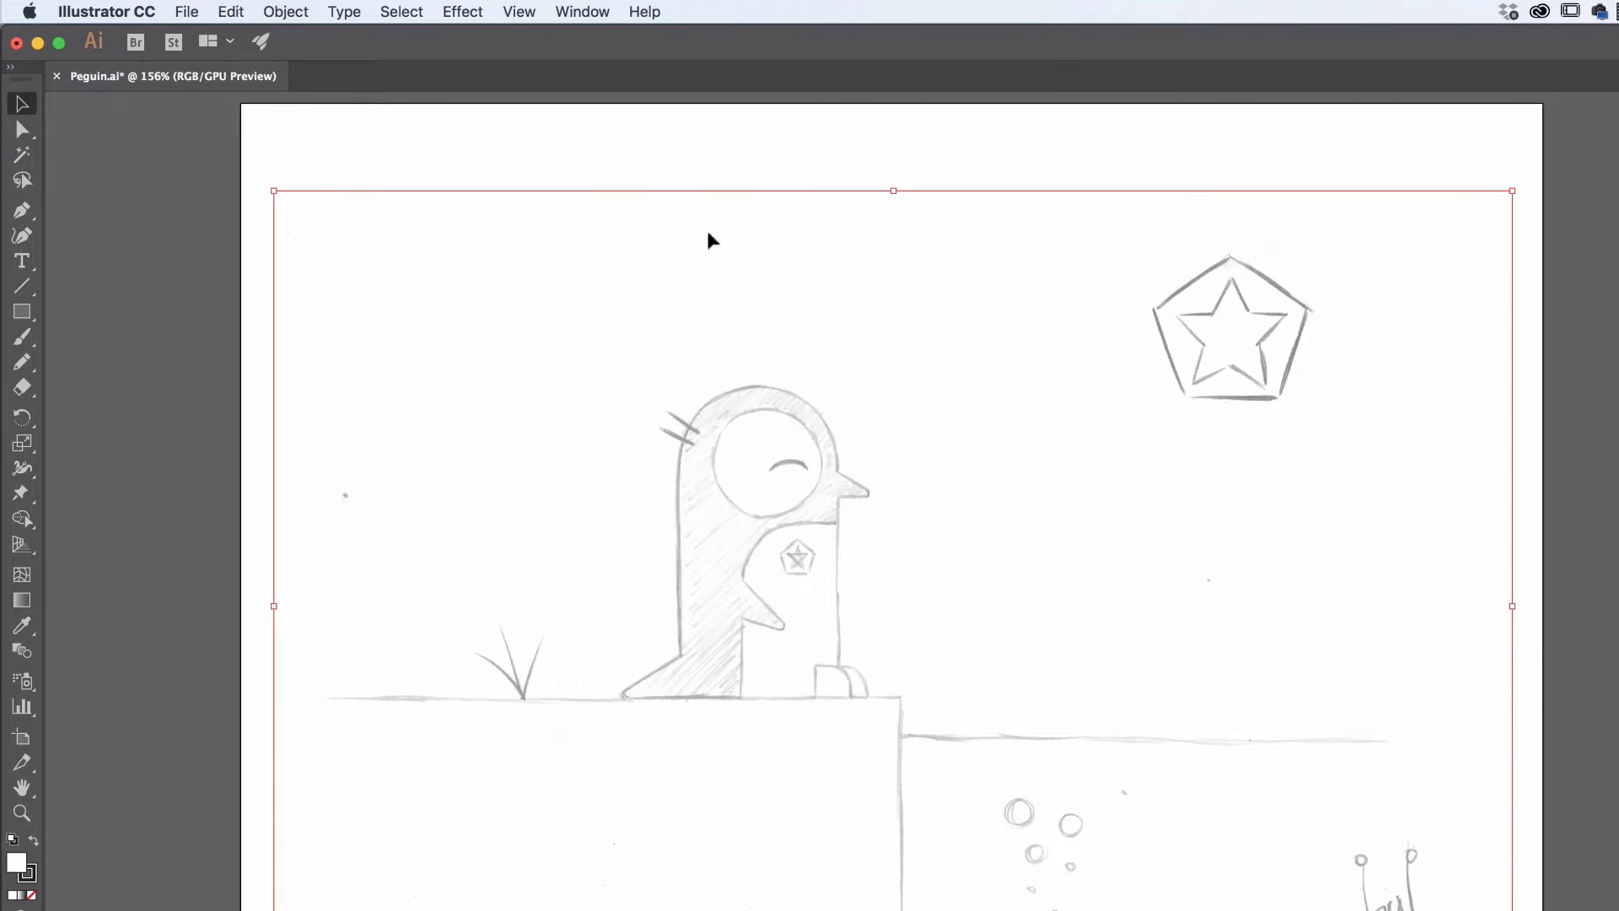
click(603, 164)
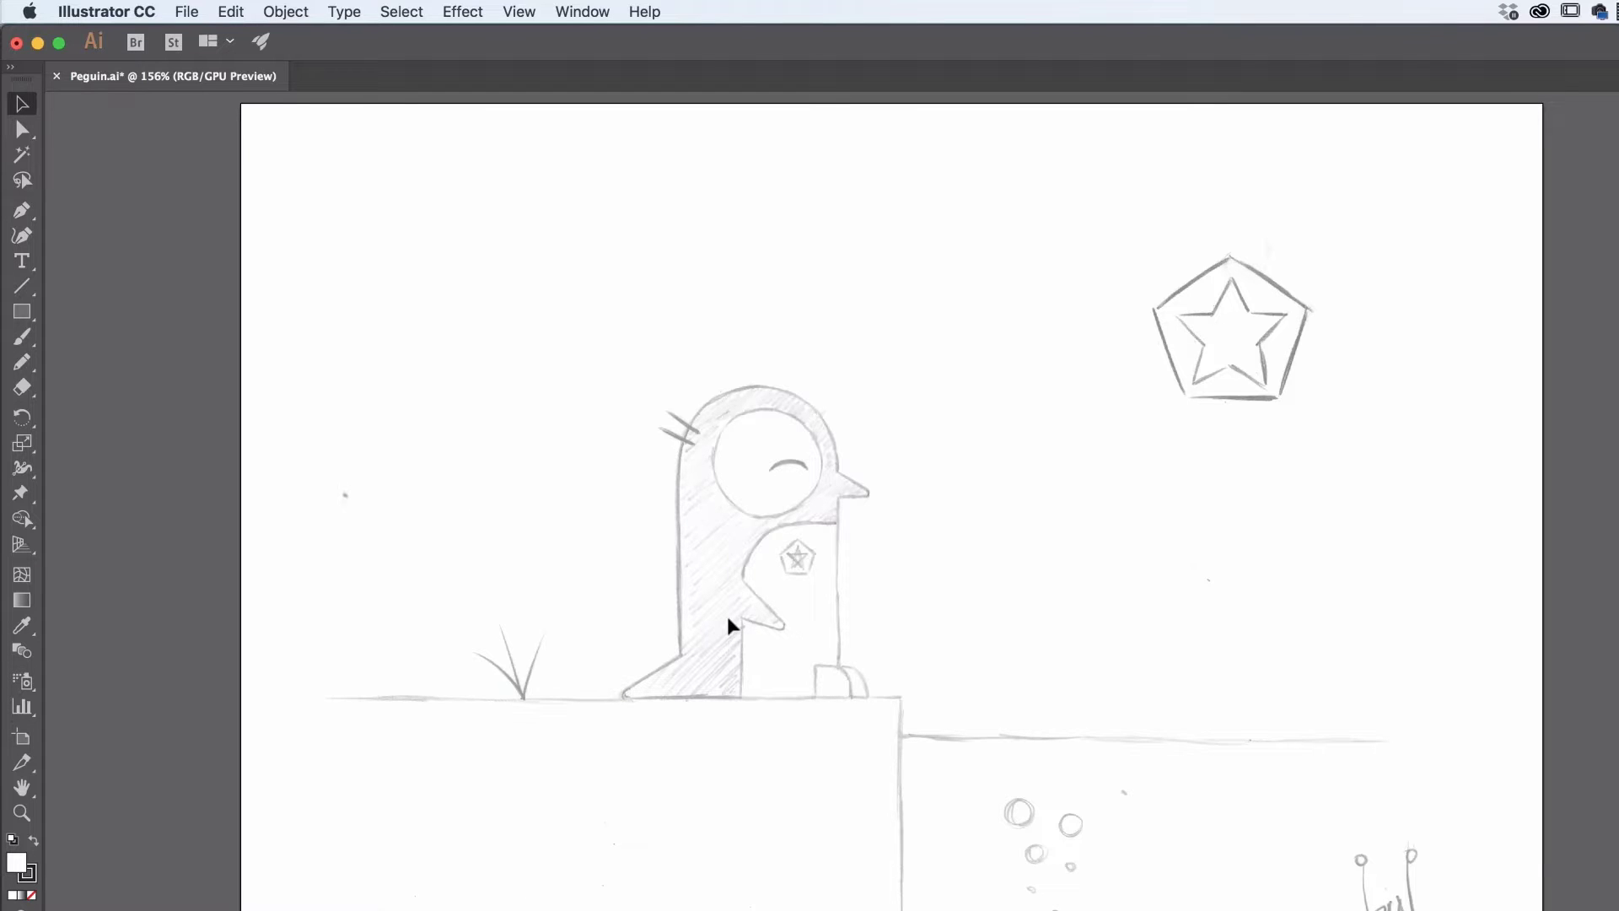
Unlock the template layer and move the penguin sketch slightly up on the artboard.
click(1478, 71)
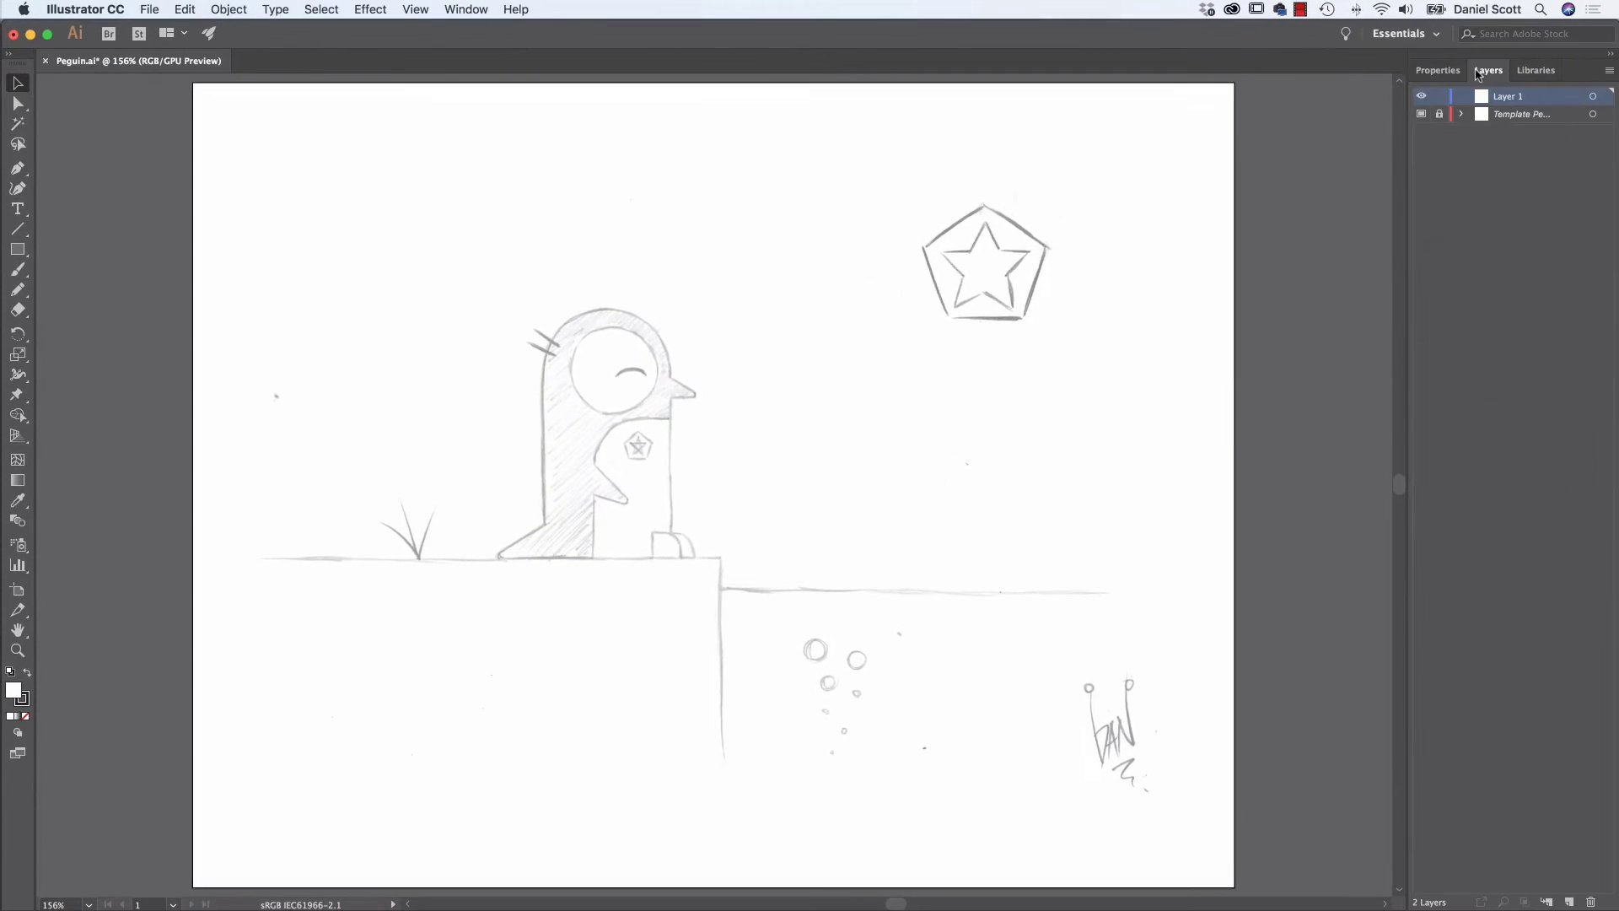
click(1518, 117)
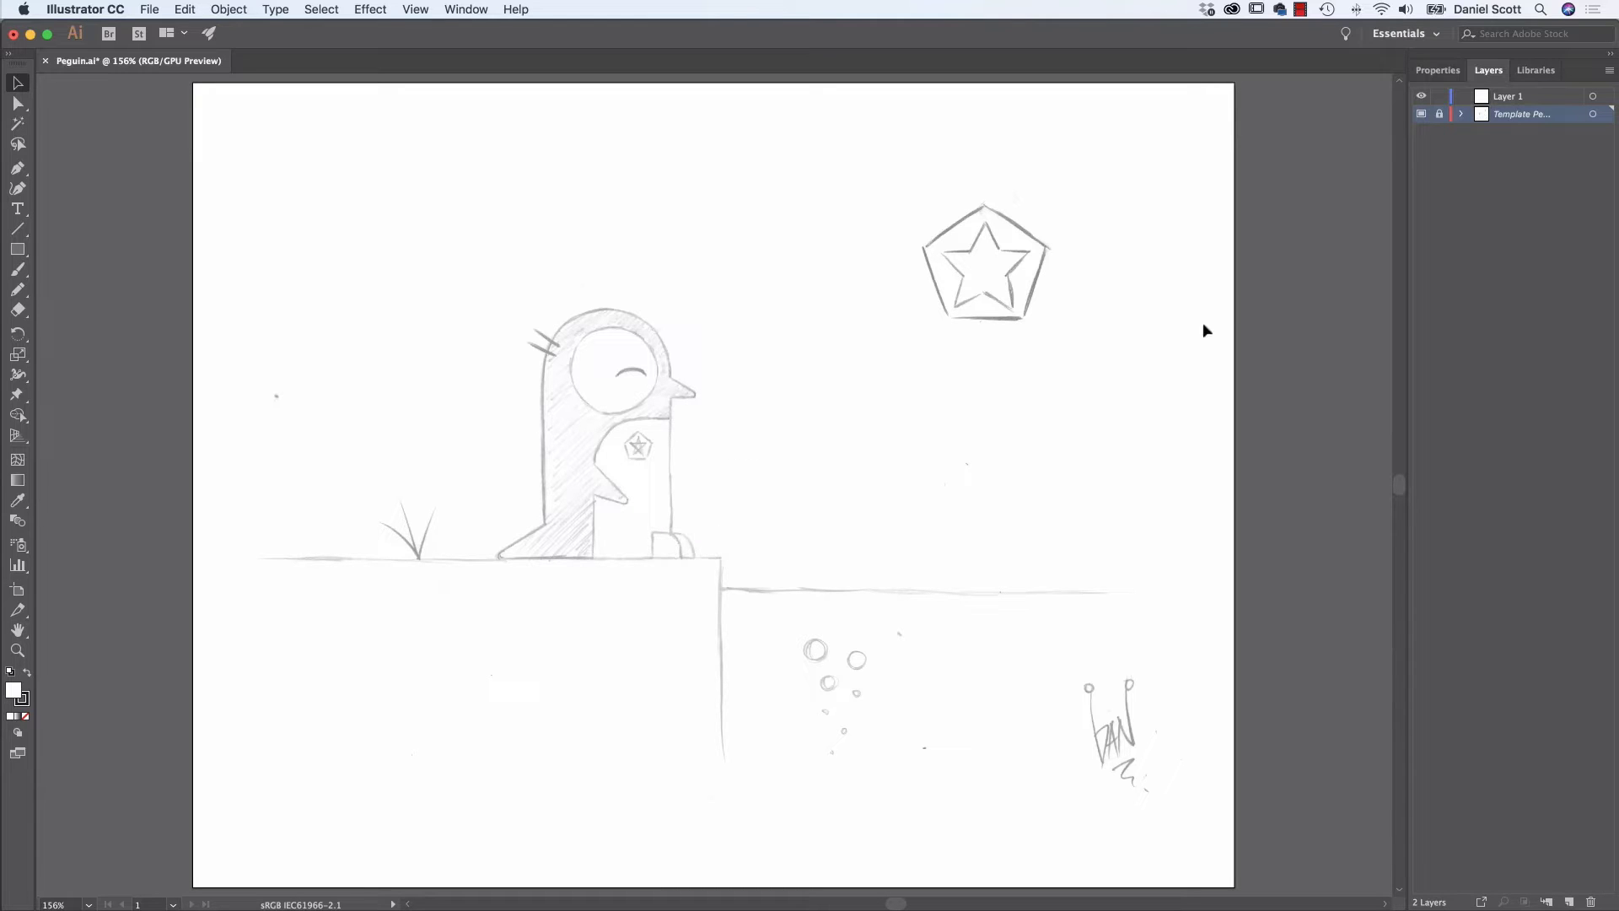
click(1440, 114)
click(794, 373)
drag(744, 346, 806, 368)
drag(700, 413, 903, 476)
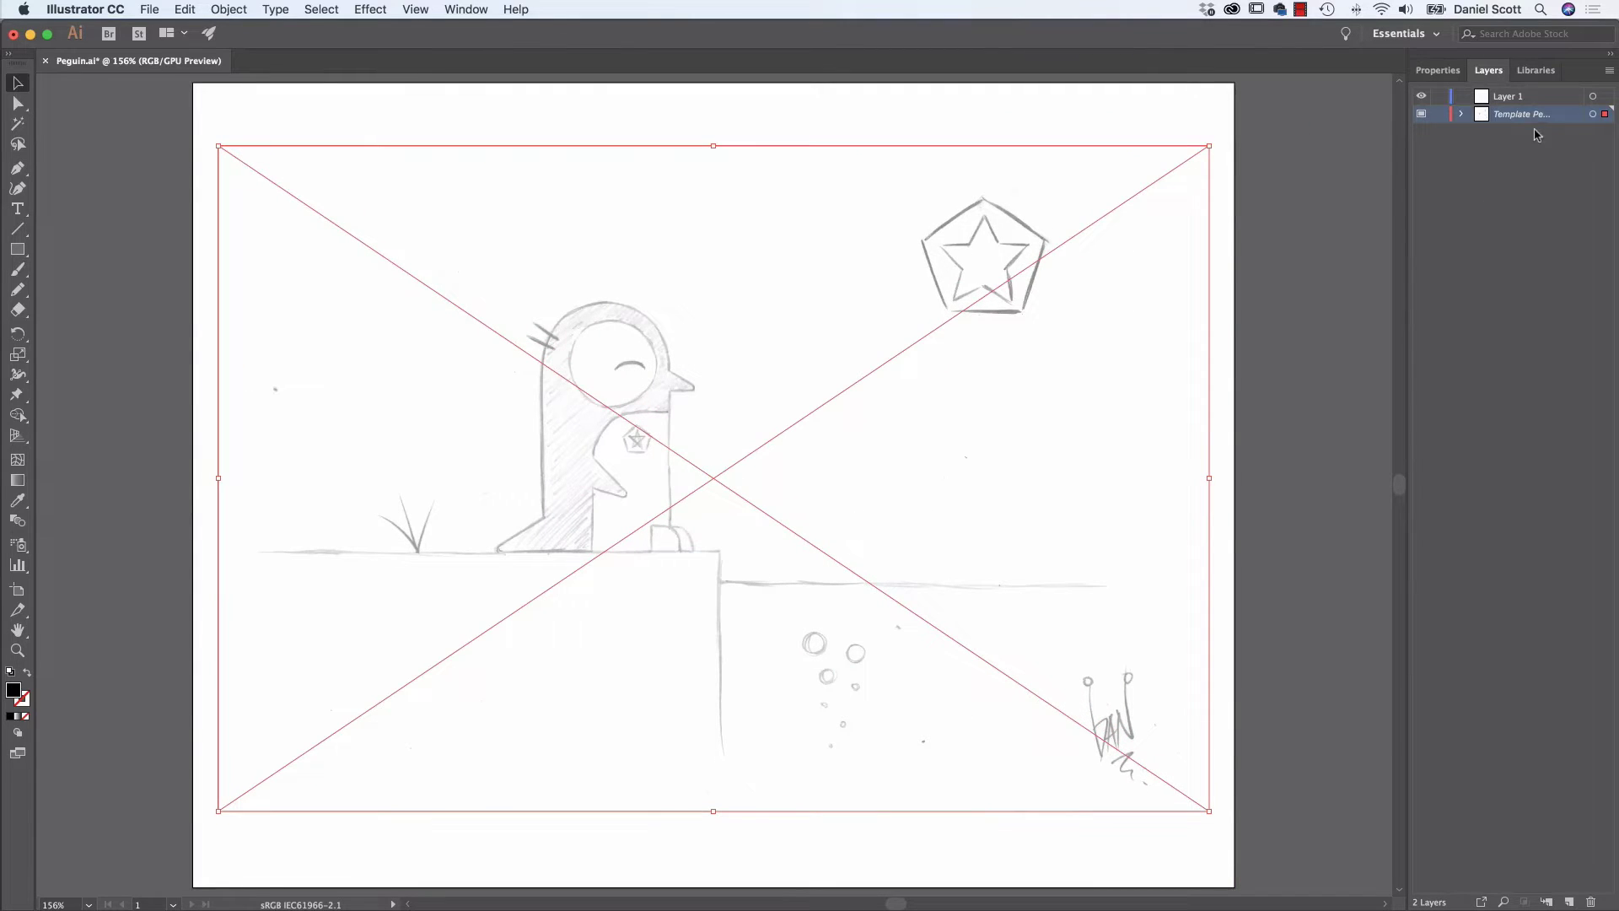
Lock the template layer again and make Layer 1 the active layer.
click(1440, 114)
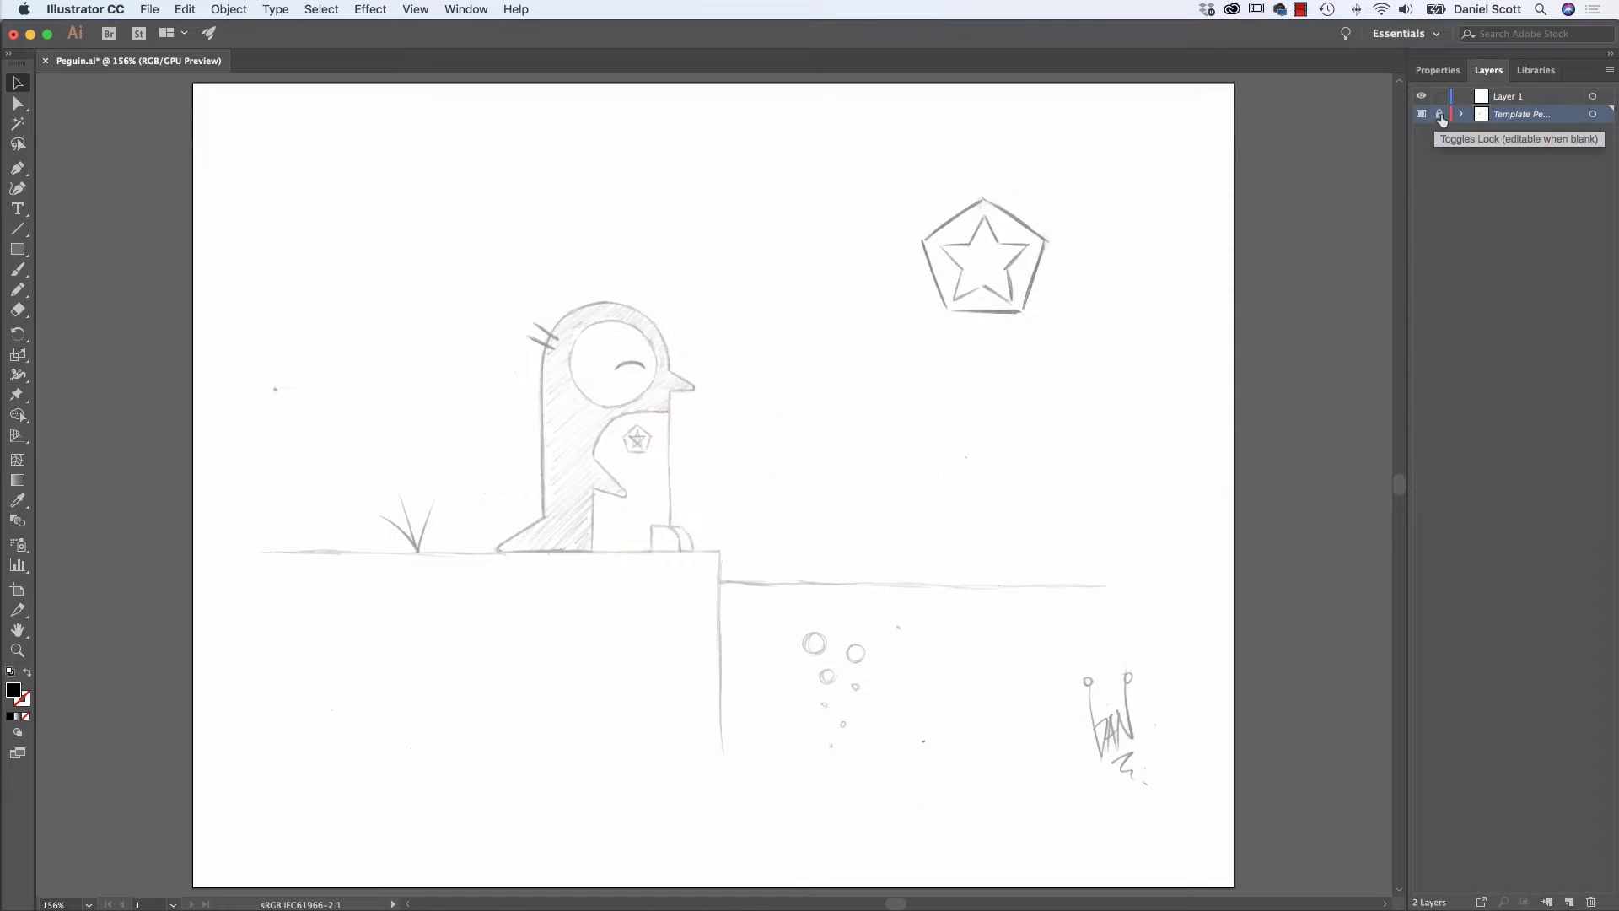
click(1517, 99)
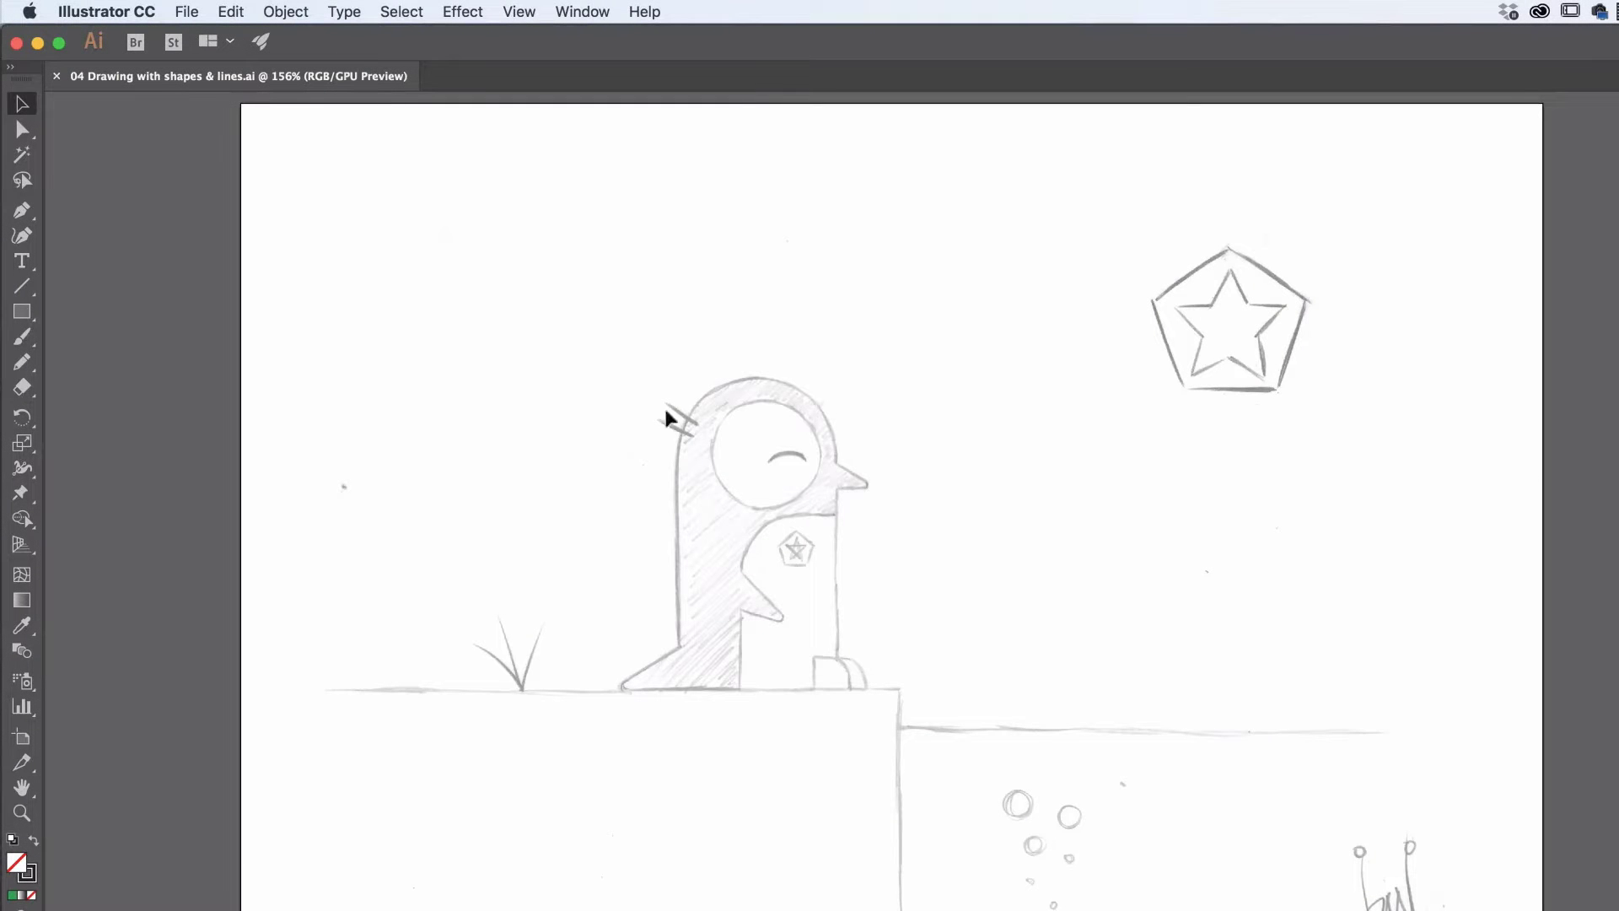
Activate the Rectangle tool and bring up the appearance properties for new shapes.
click(20, 315)
click(21, 317)
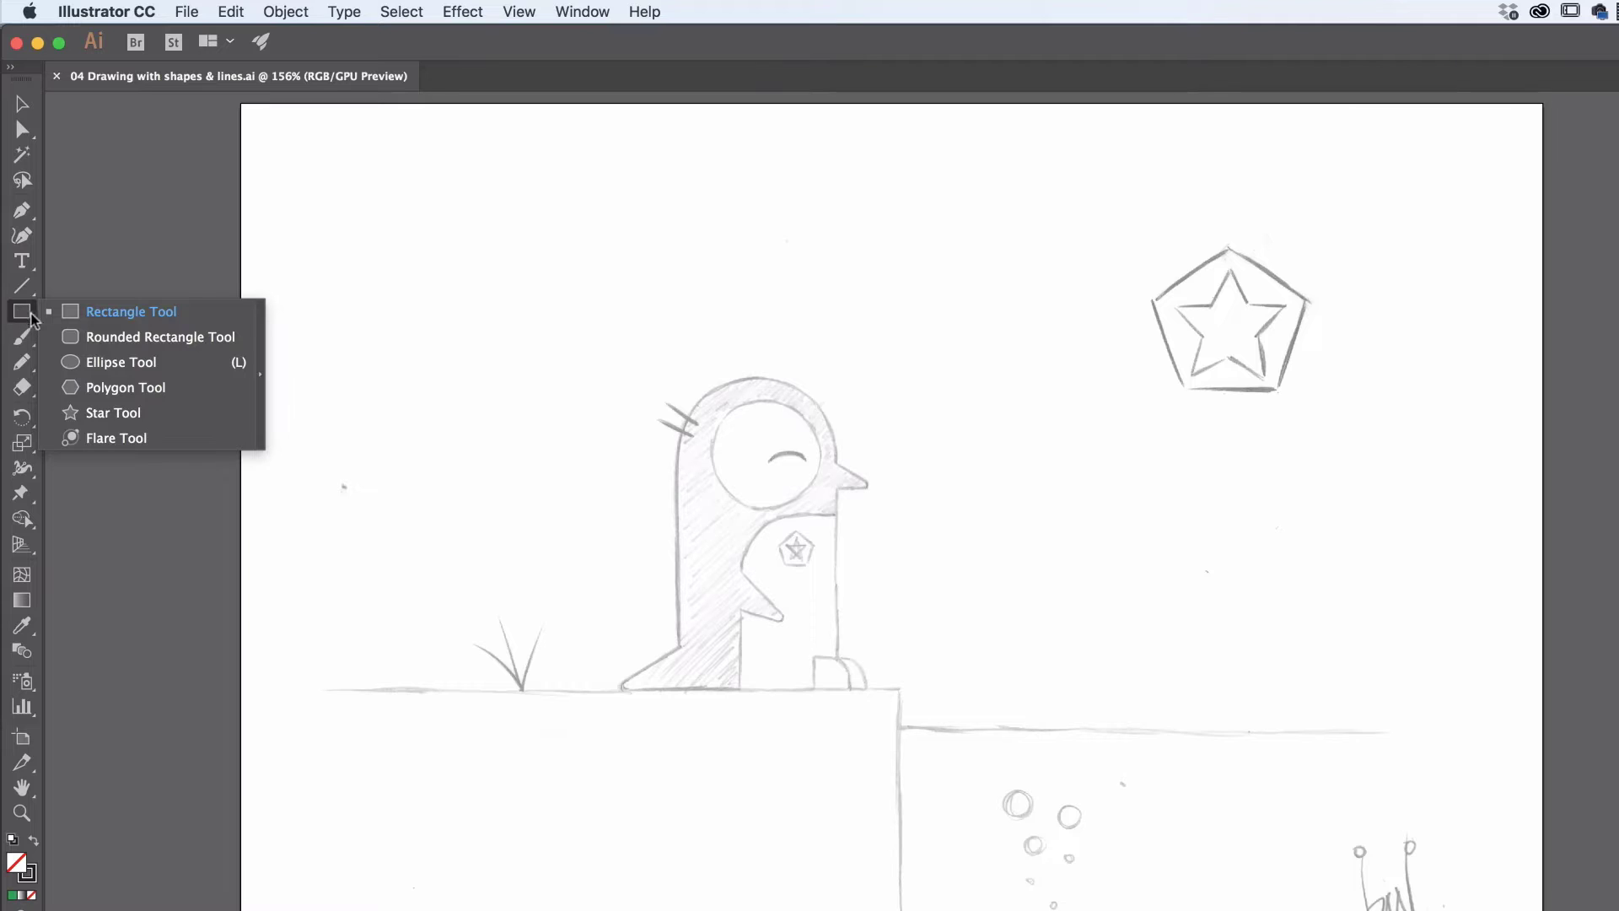
click(118, 369)
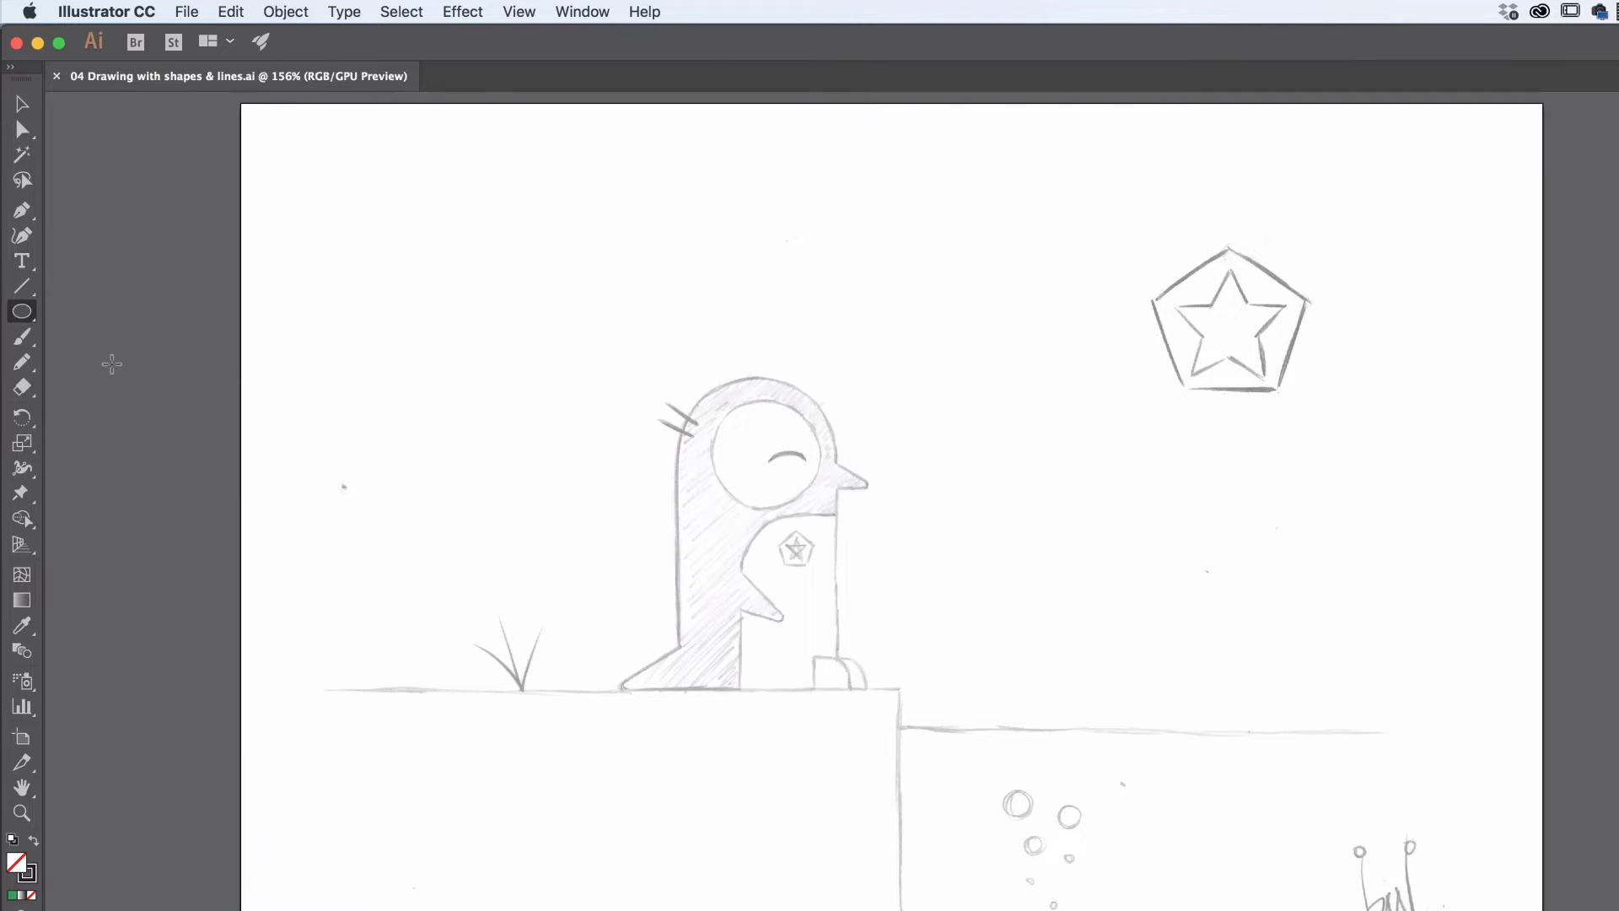
click(23, 313)
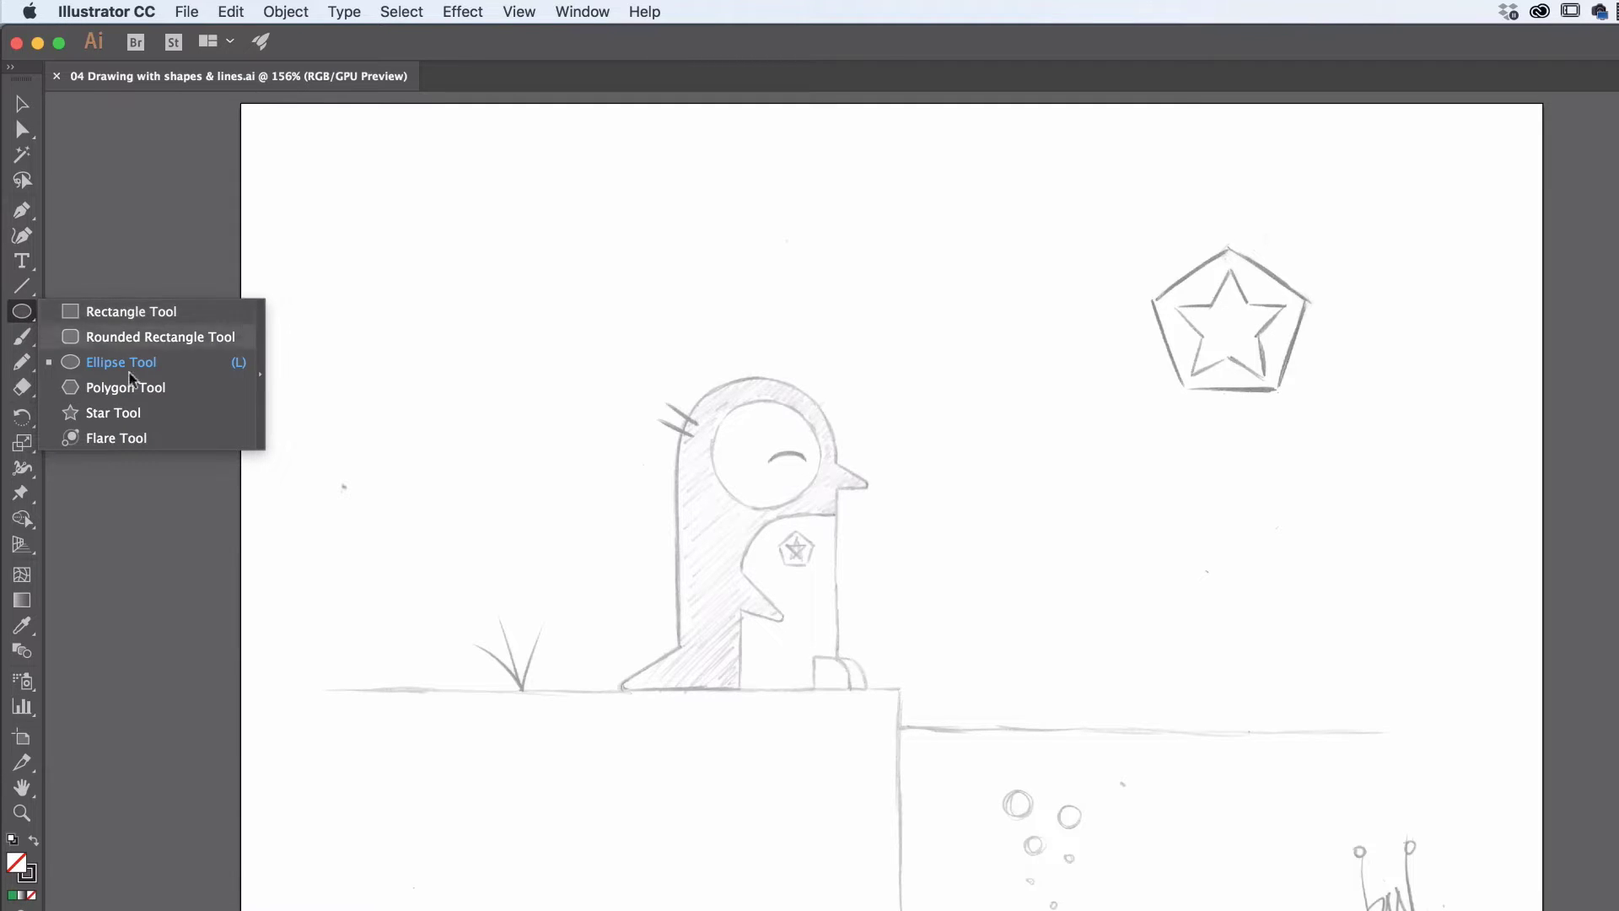
click(122, 315)
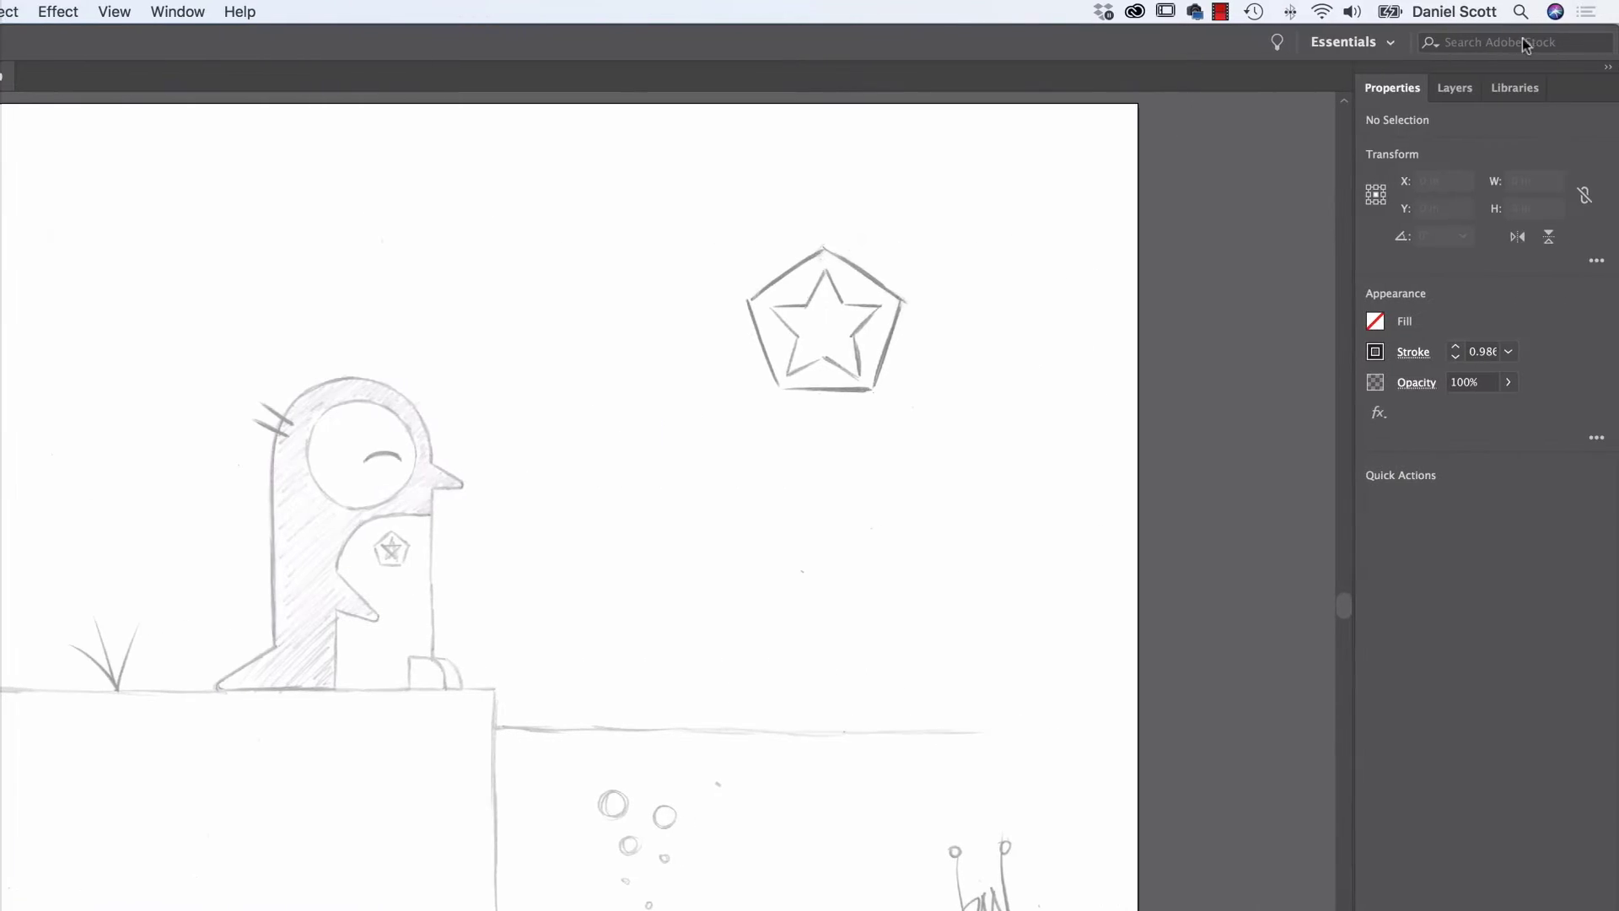
click(1461, 89)
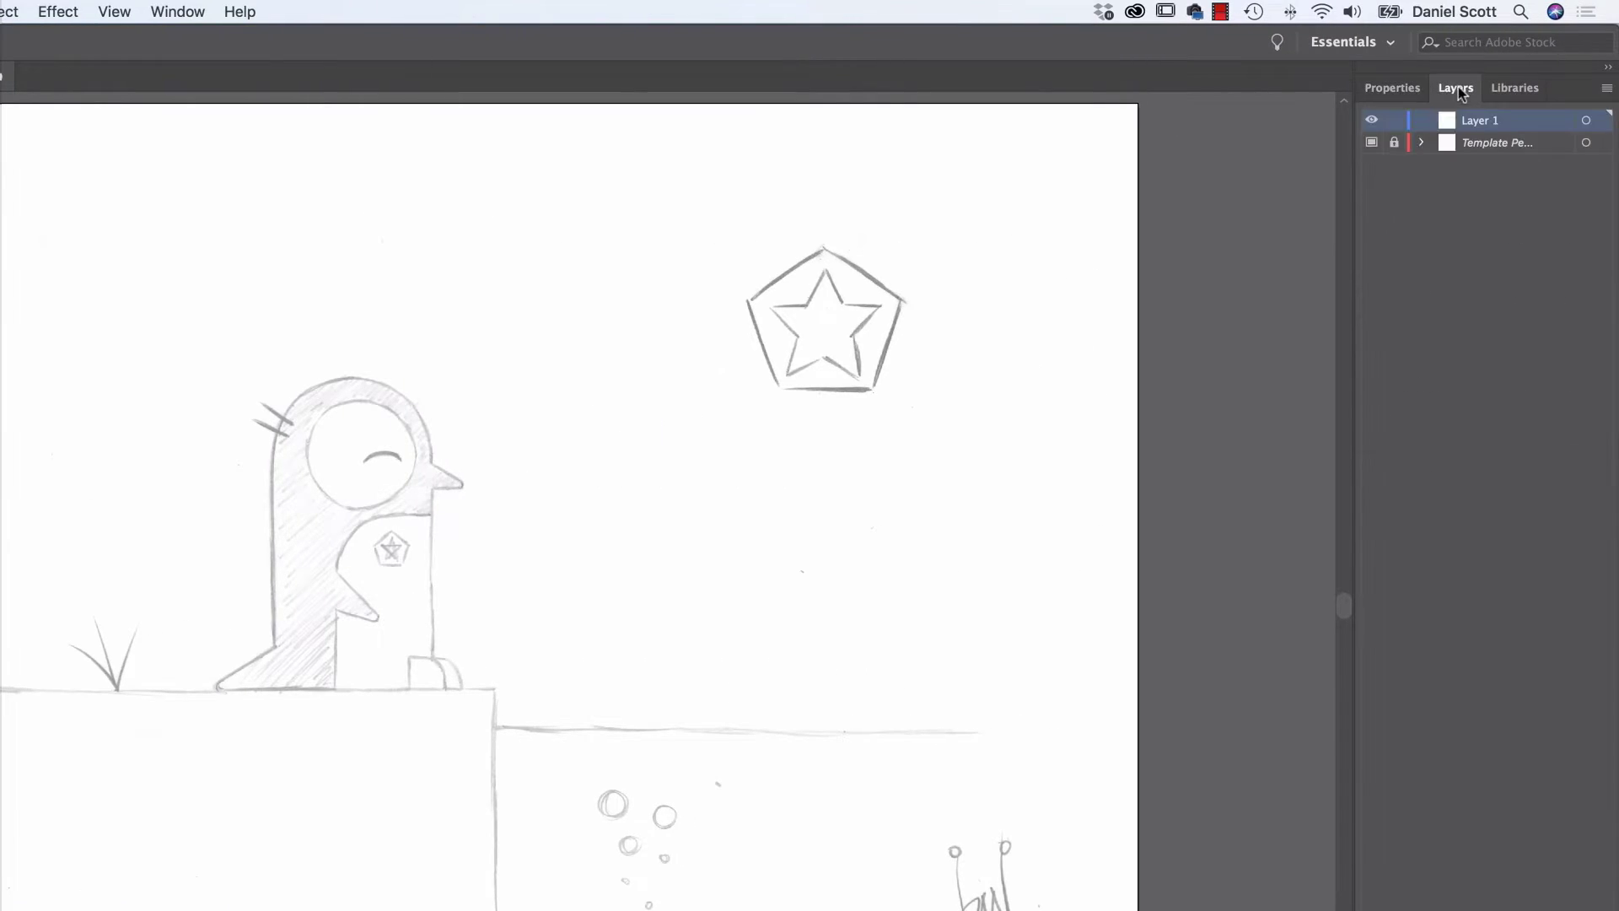
click(1406, 90)
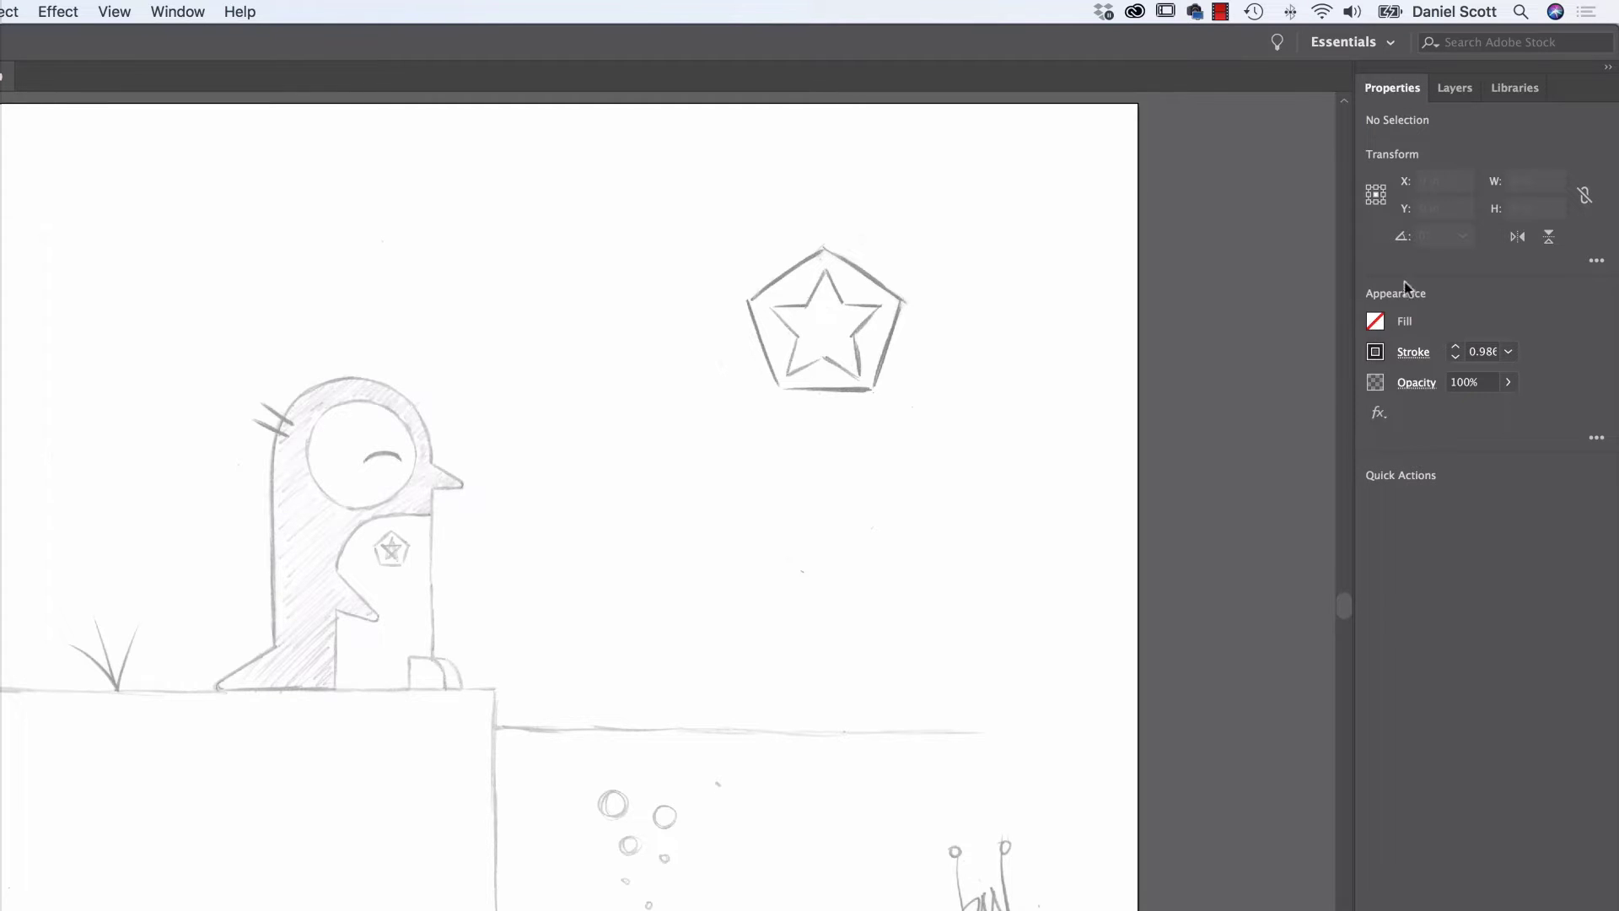
Set the fill colour for new shapes to green.
click(1375, 322)
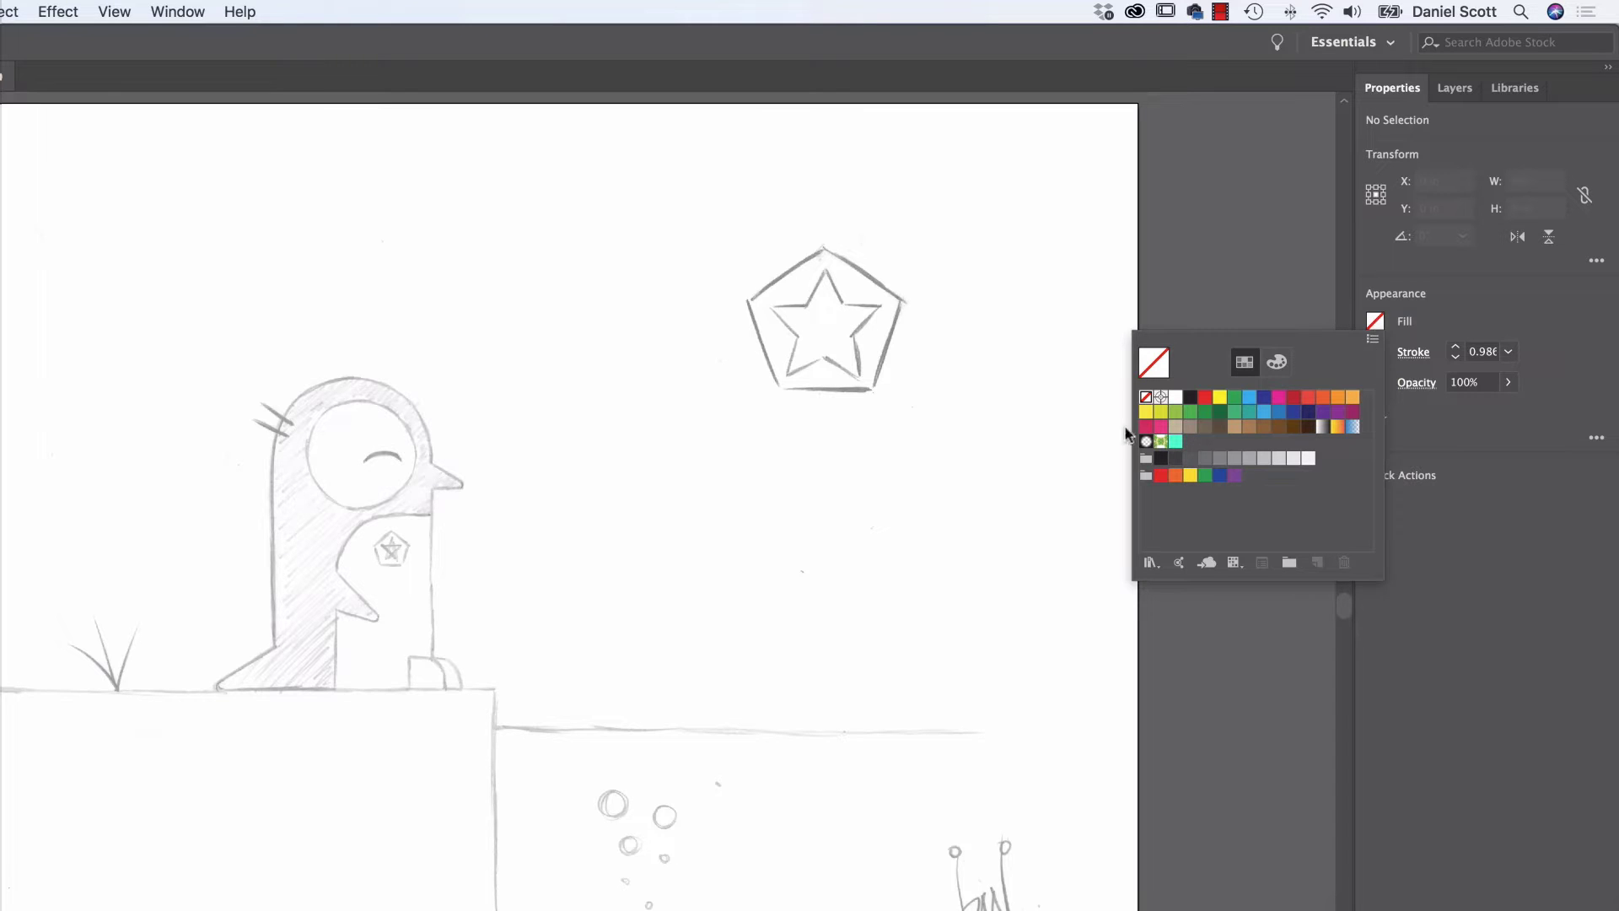
click(1264, 396)
click(1279, 397)
click(1220, 396)
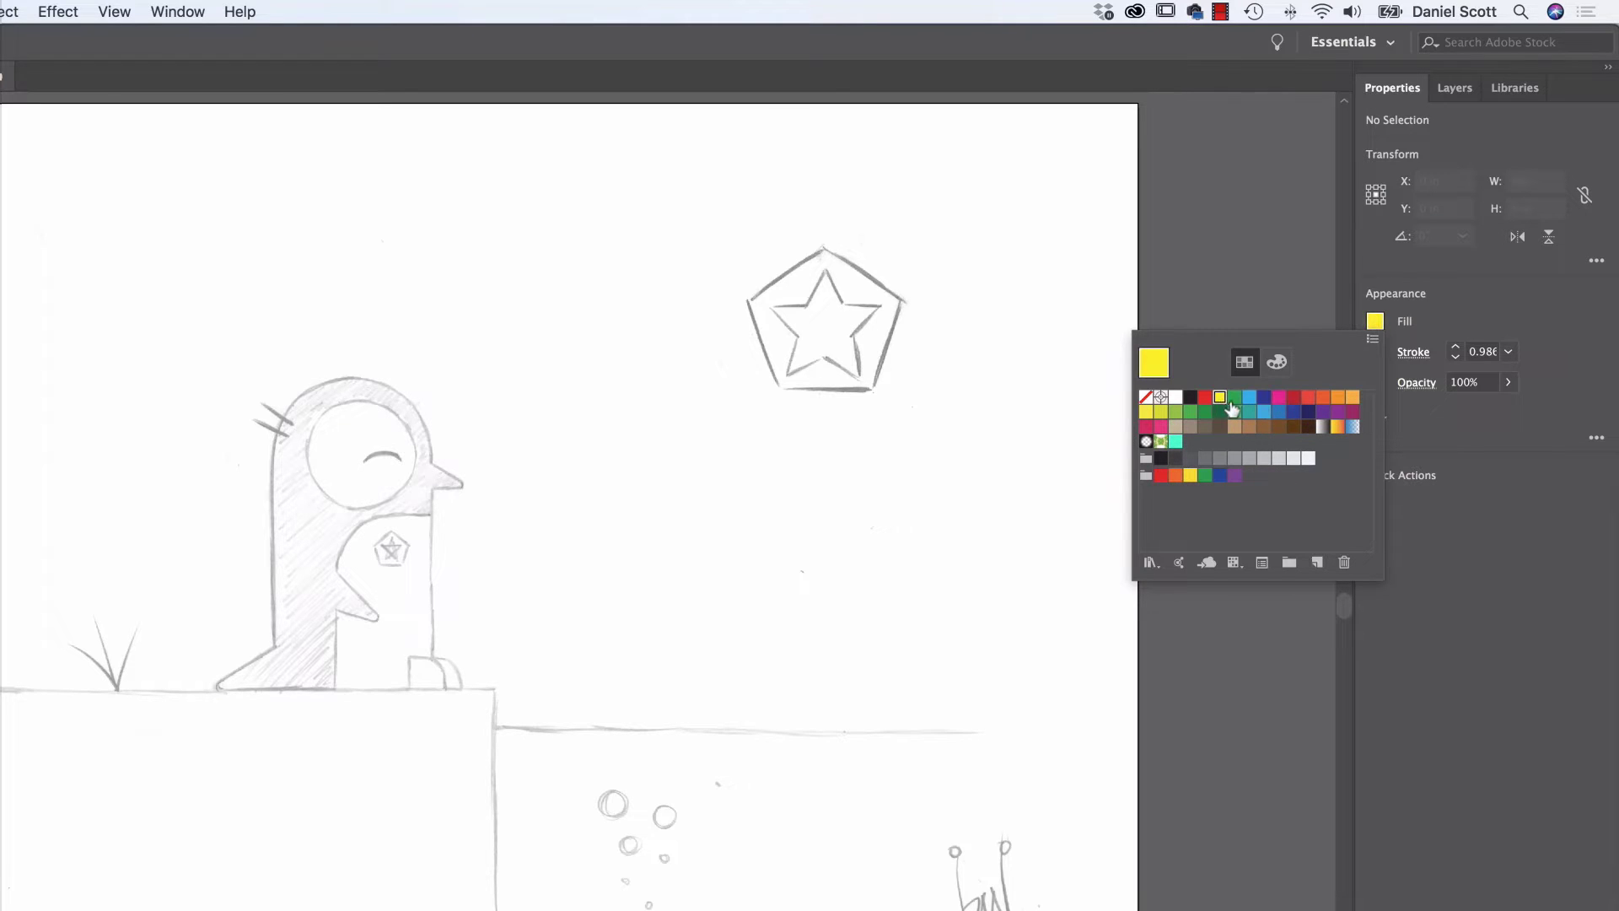
click(1235, 396)
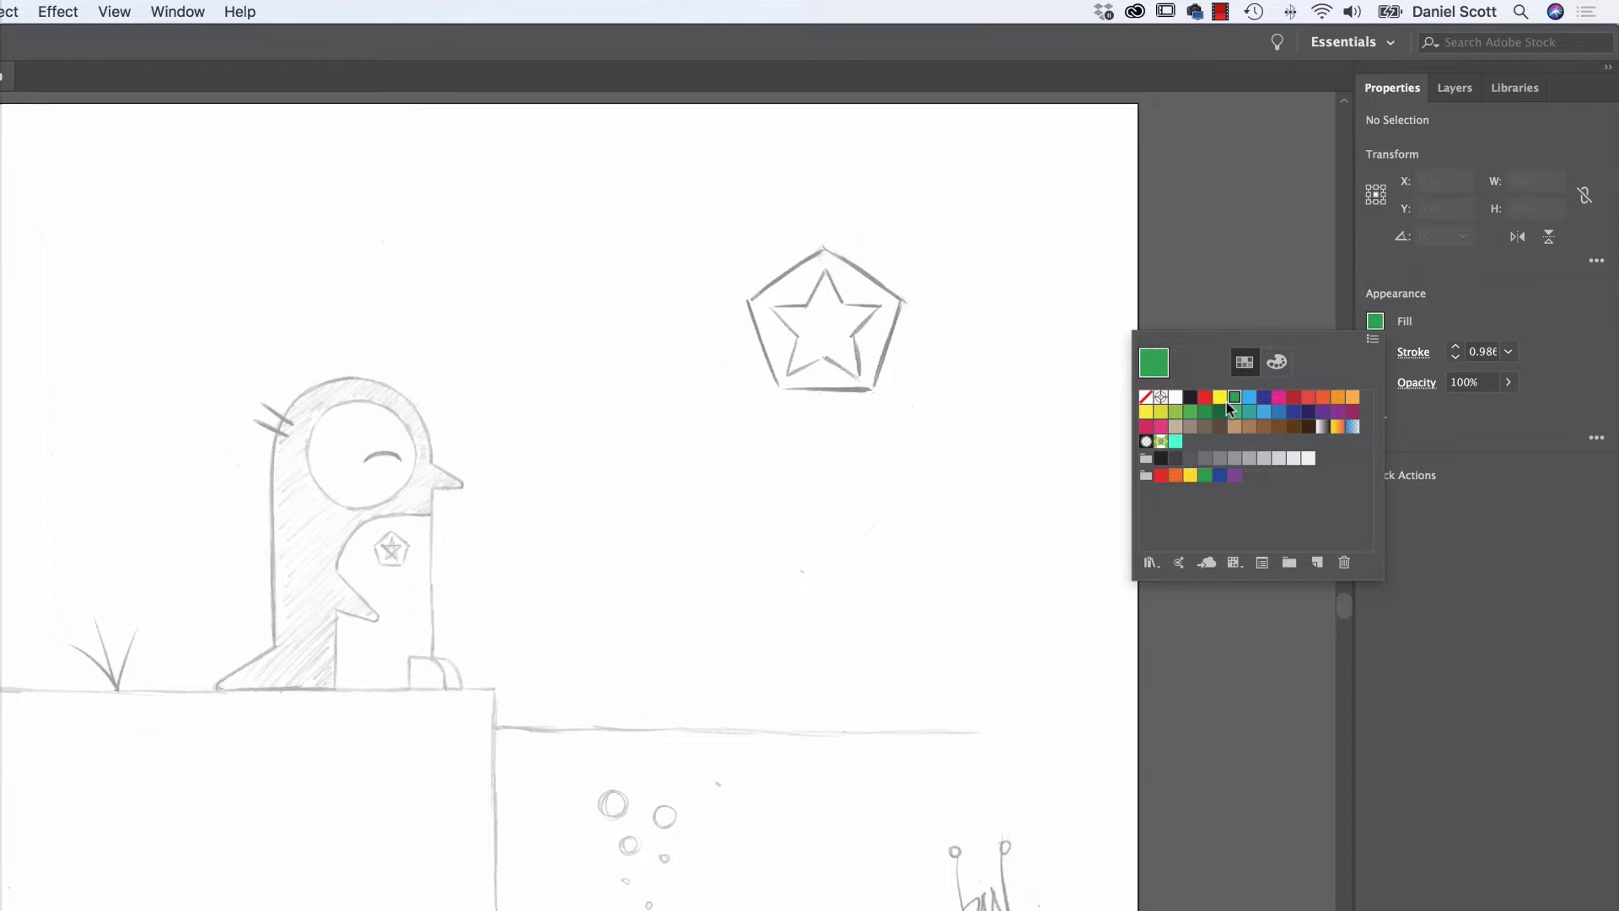
click(1373, 325)
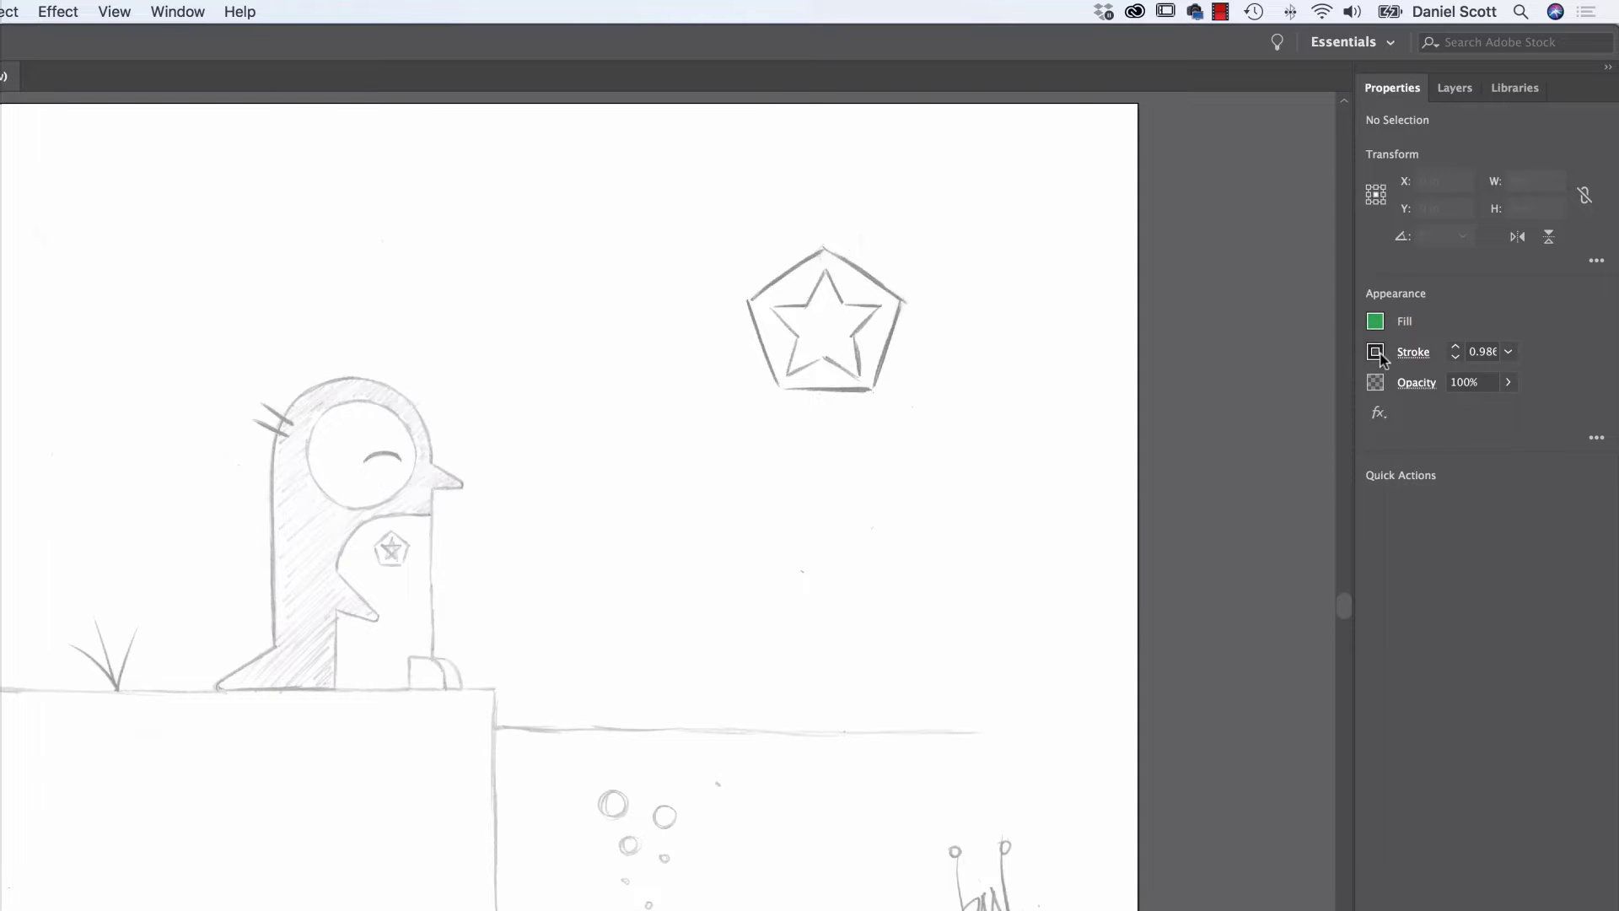
Set the stroke weight to 1 pt and draw a rectangle about 1.69 by 2.11 in over the penguin's head and body.
click(1377, 354)
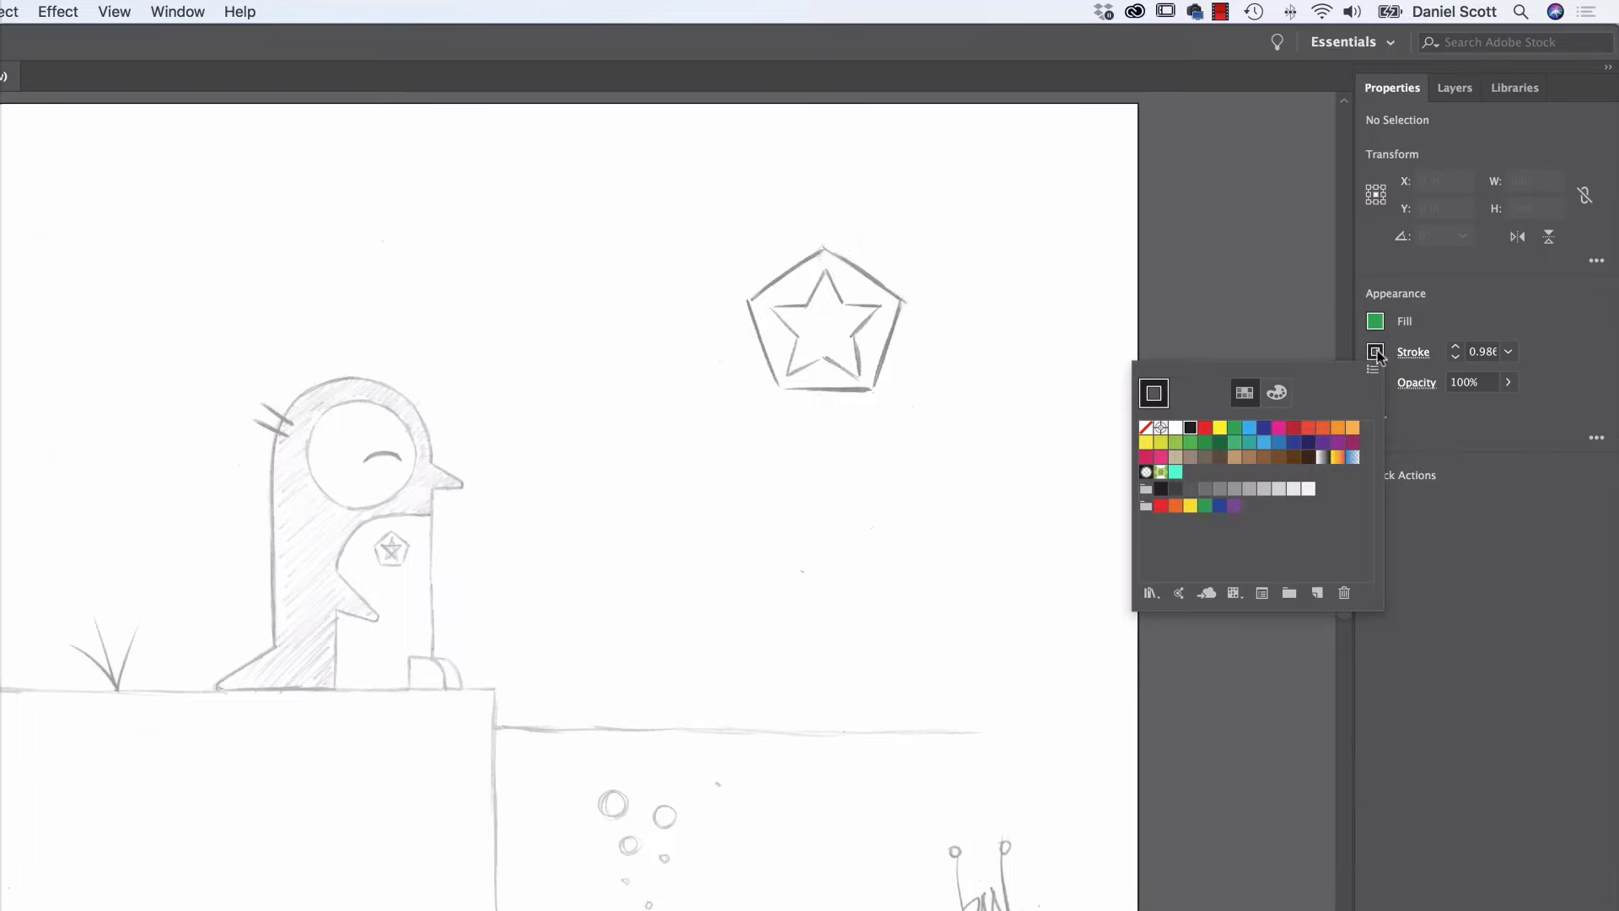
click(1484, 306)
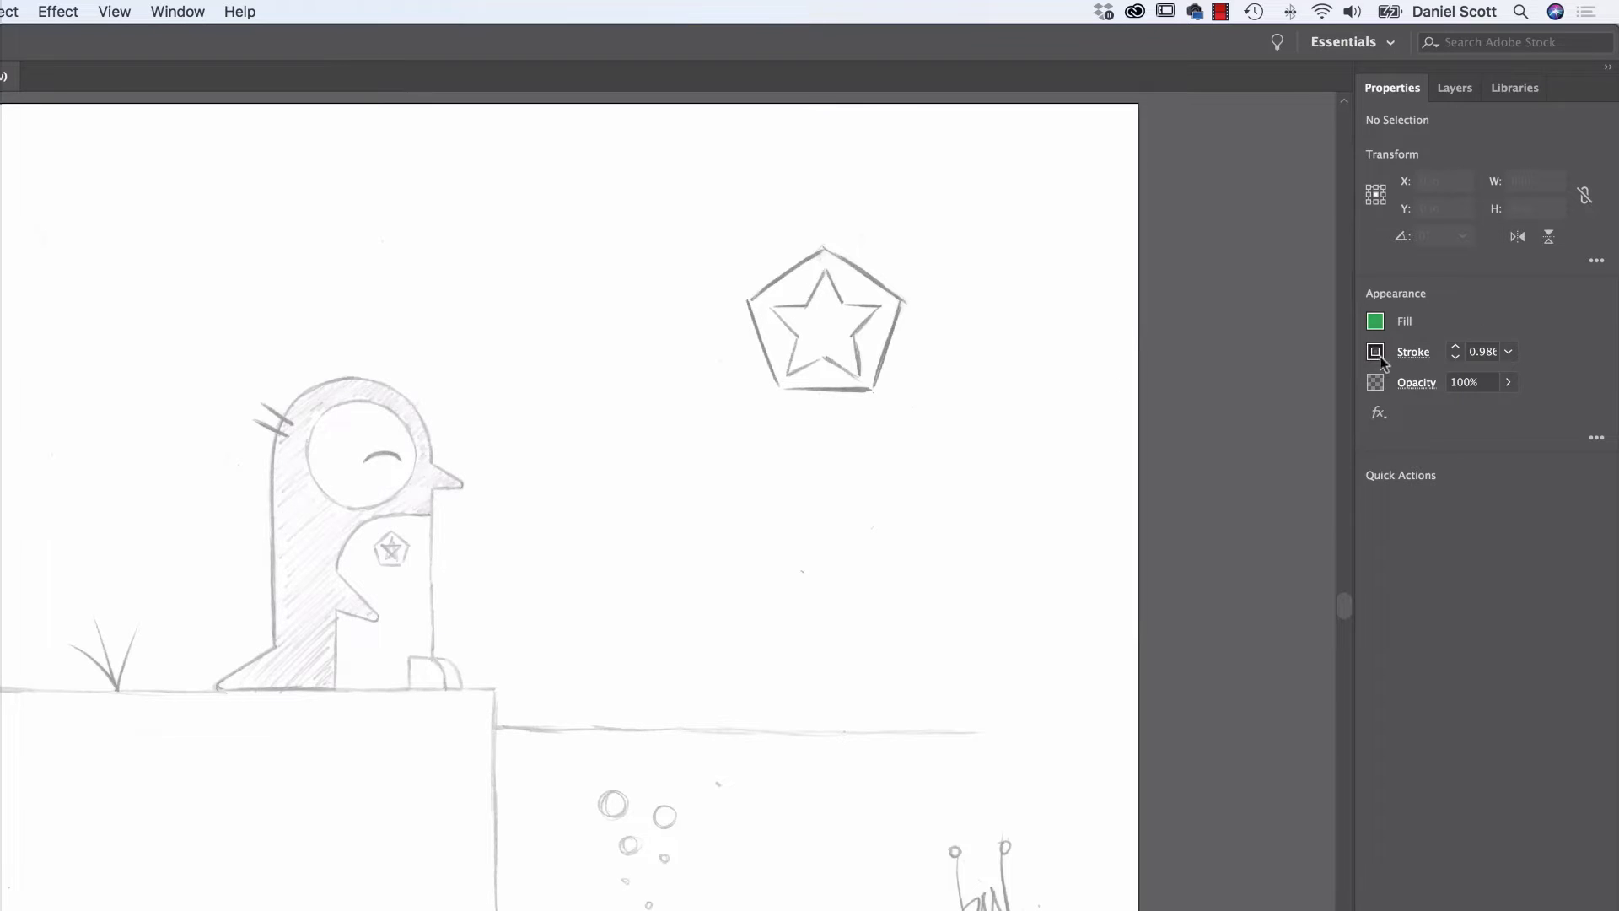
click(1509, 352)
click(1536, 445)
drag(244, 355, 445, 606)
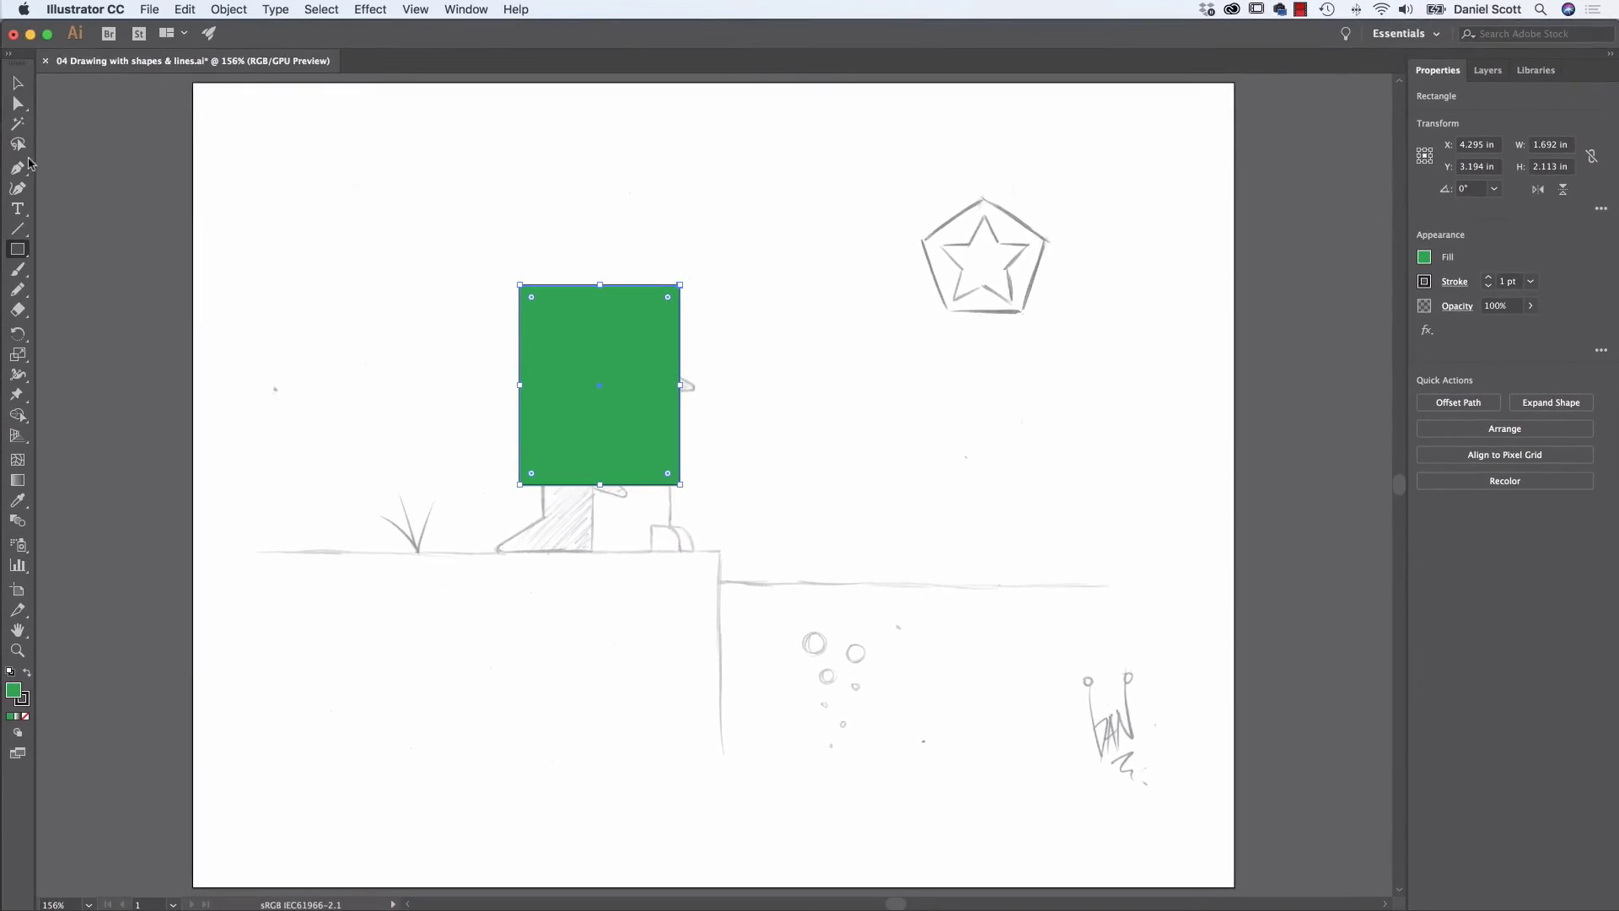
click(16, 84)
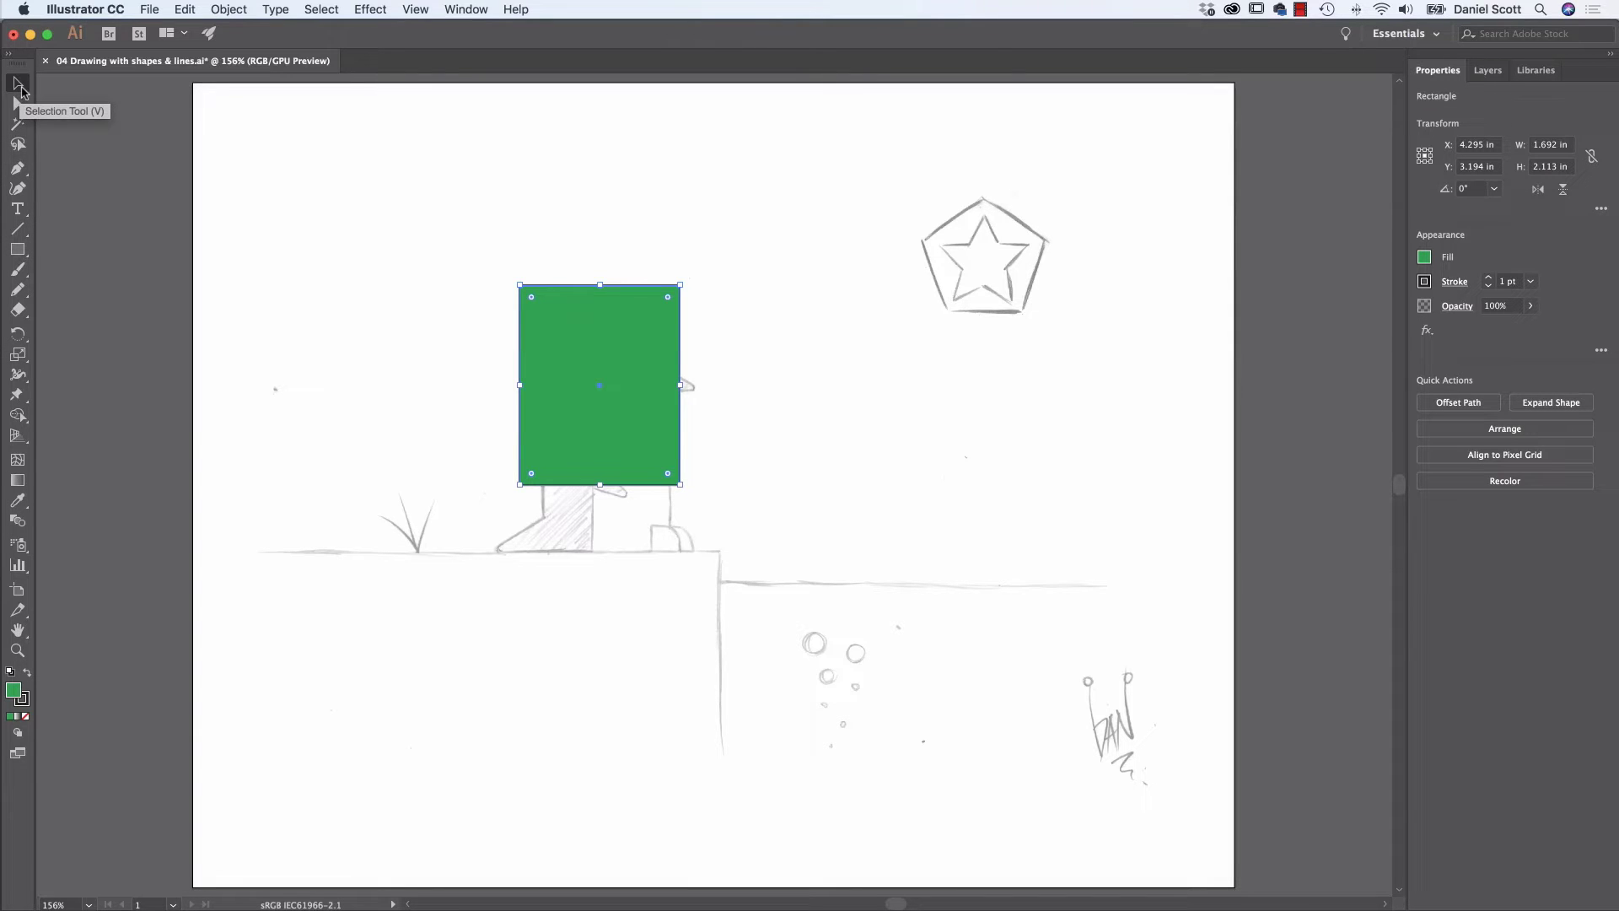
click(596, 175)
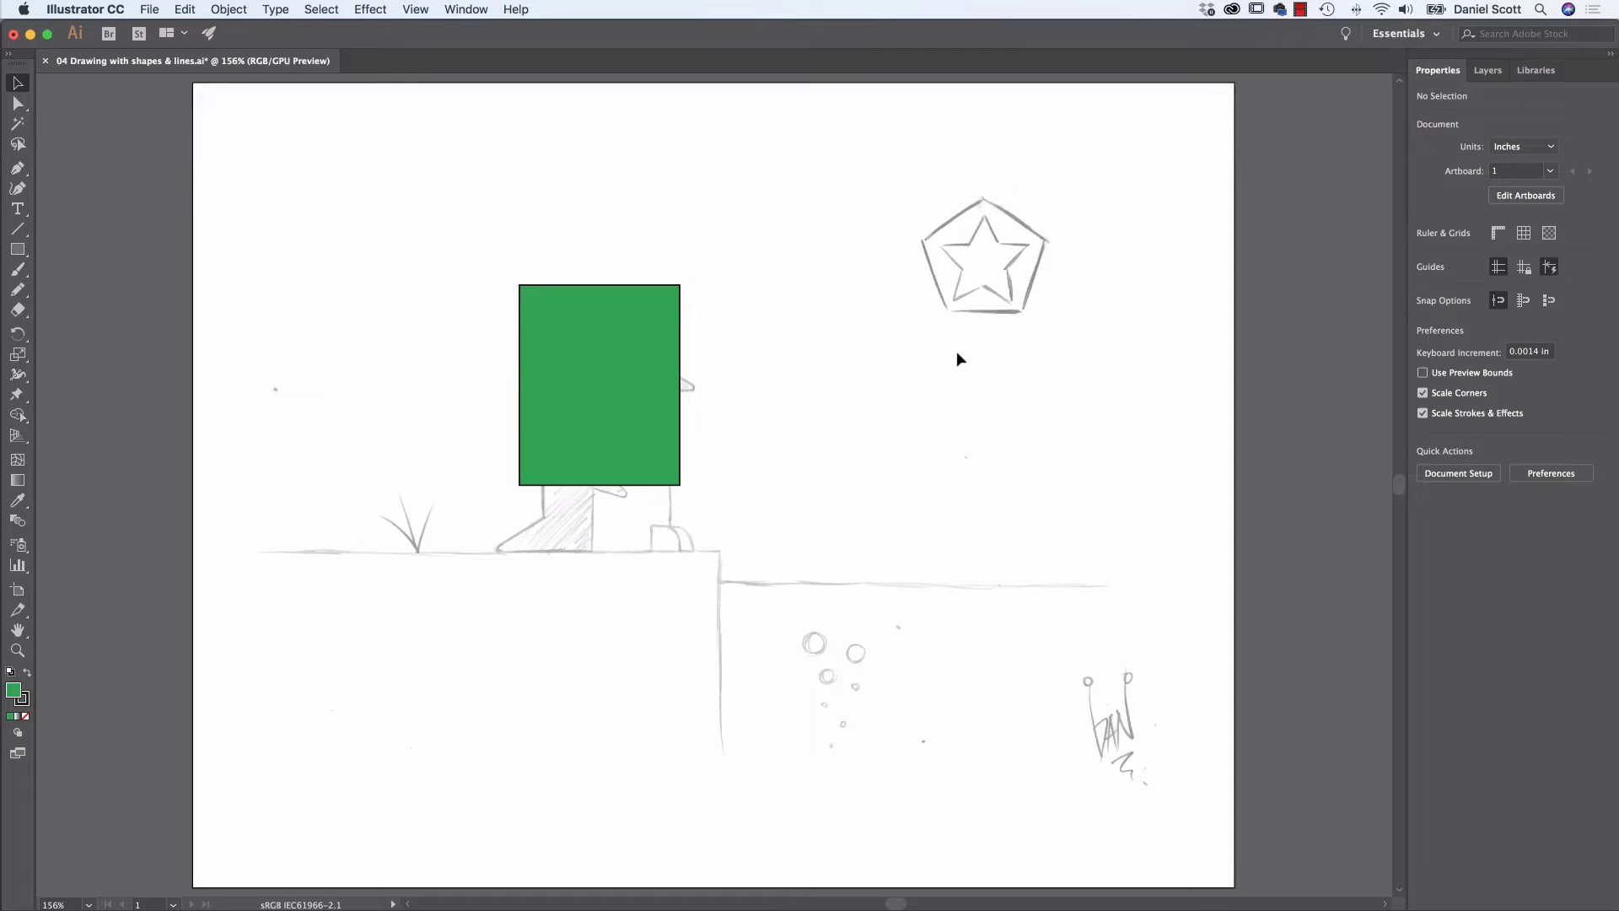
Set the rectangle's fill to None and deselect the rectangle.
click(626, 335)
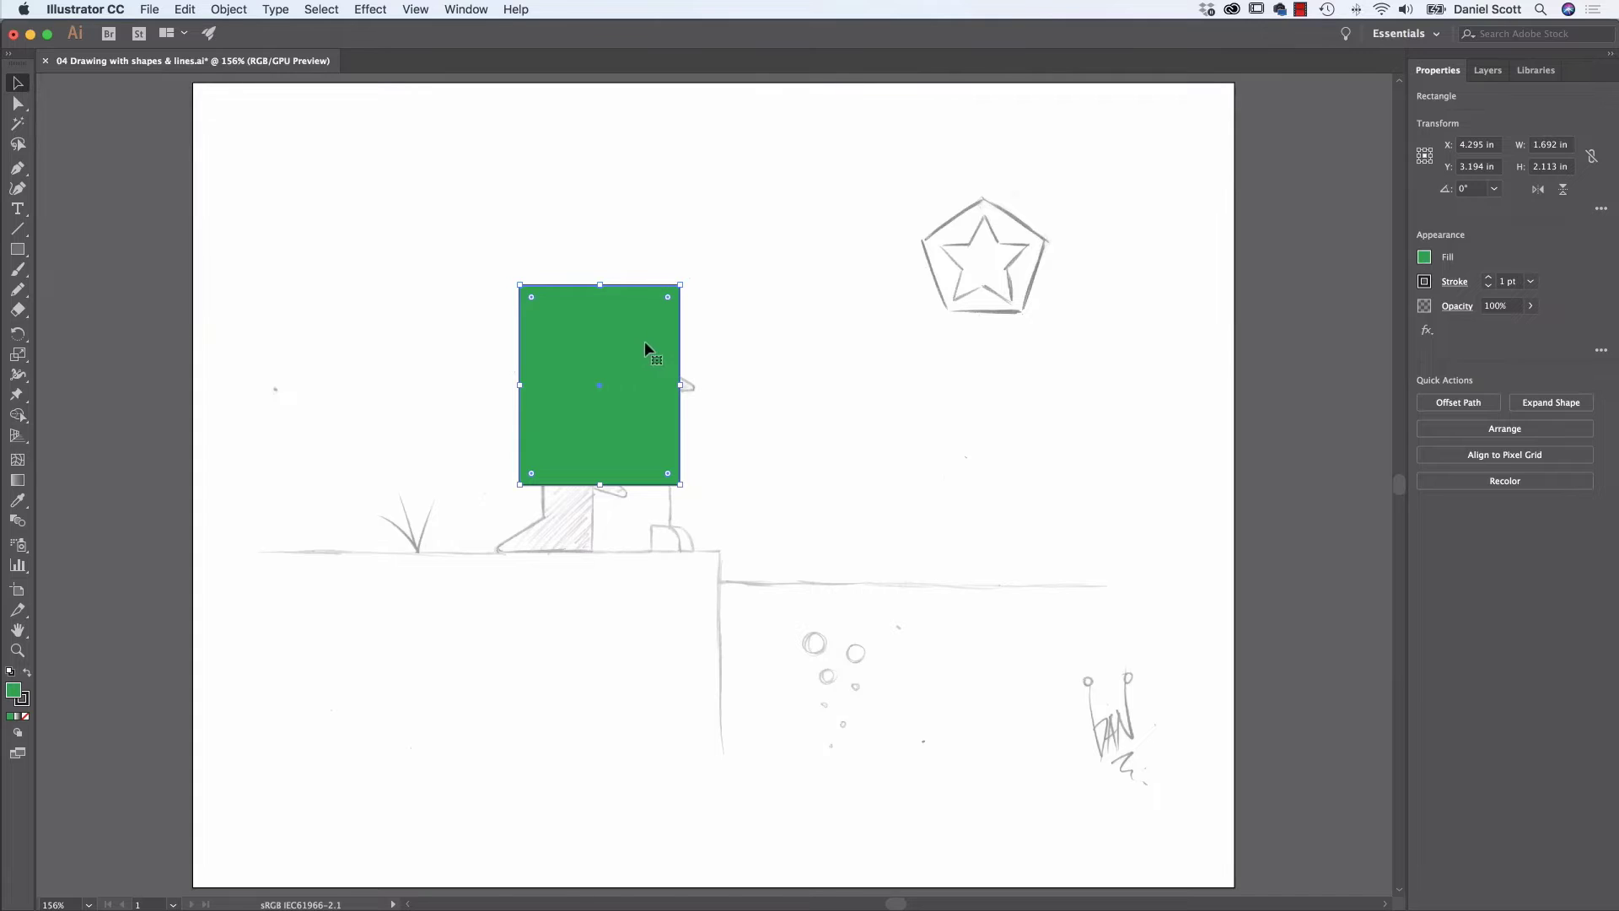
click(1424, 258)
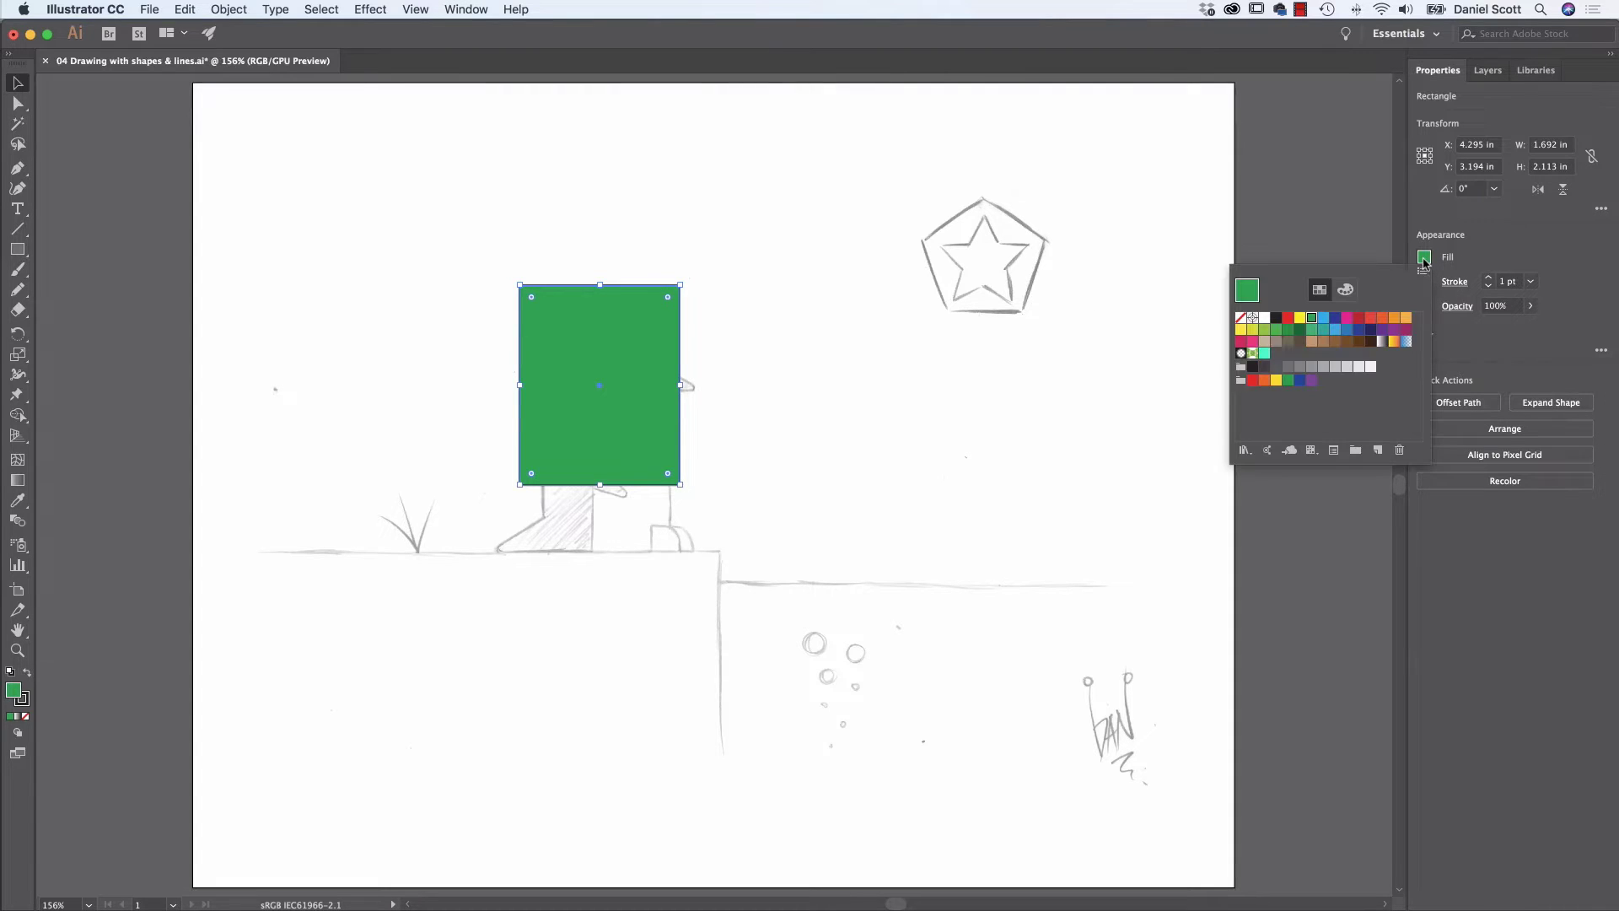
click(1240, 320)
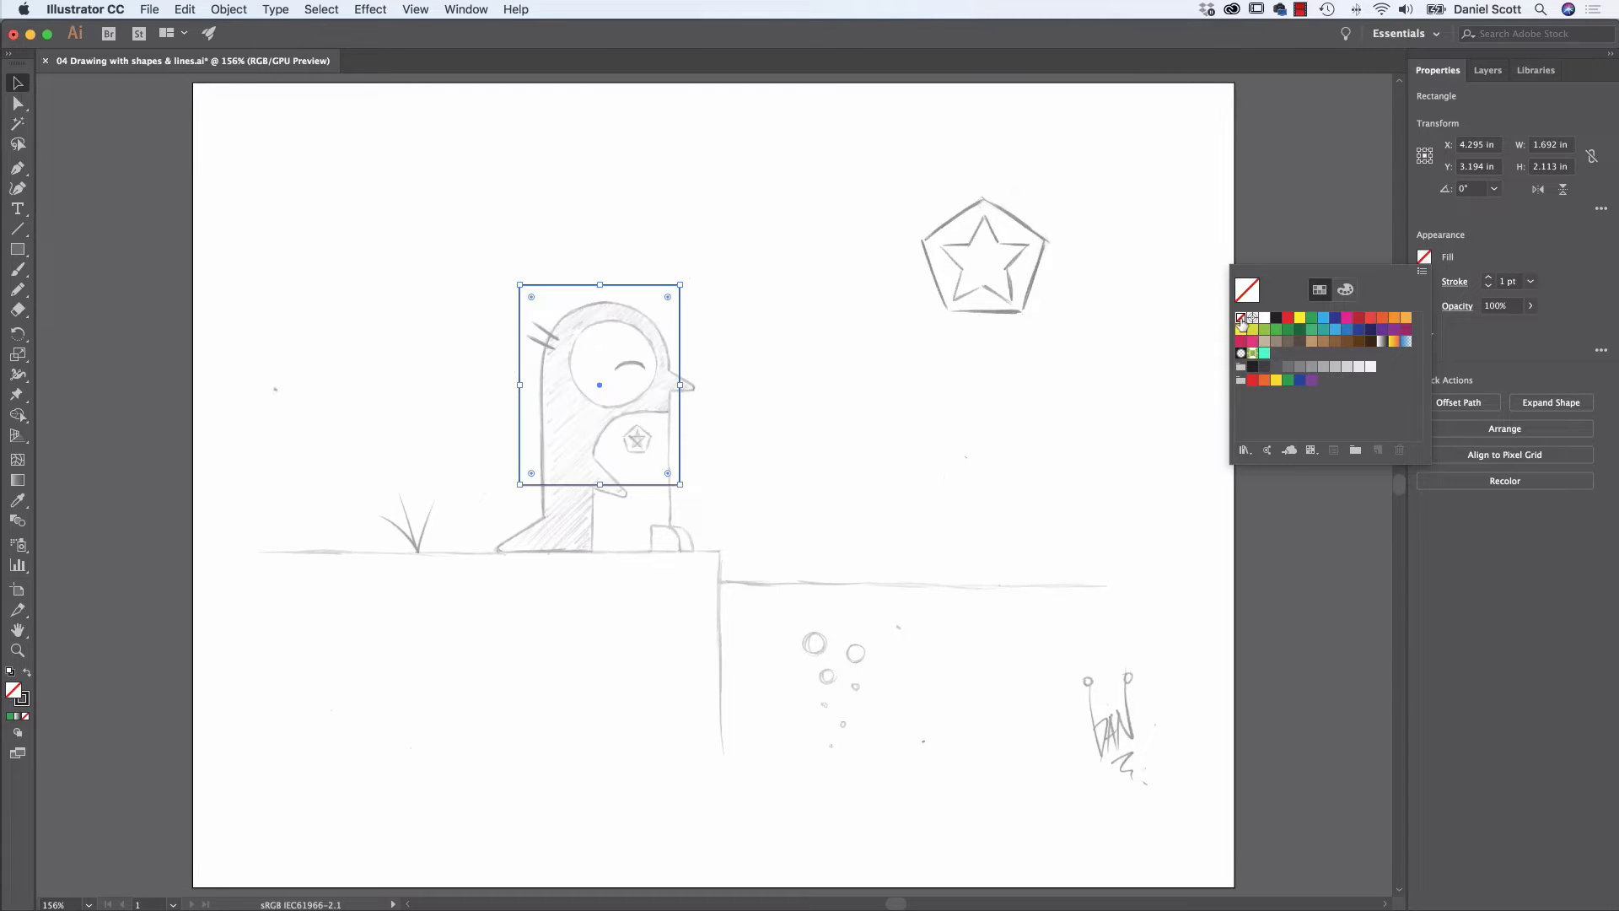
click(1035, 471)
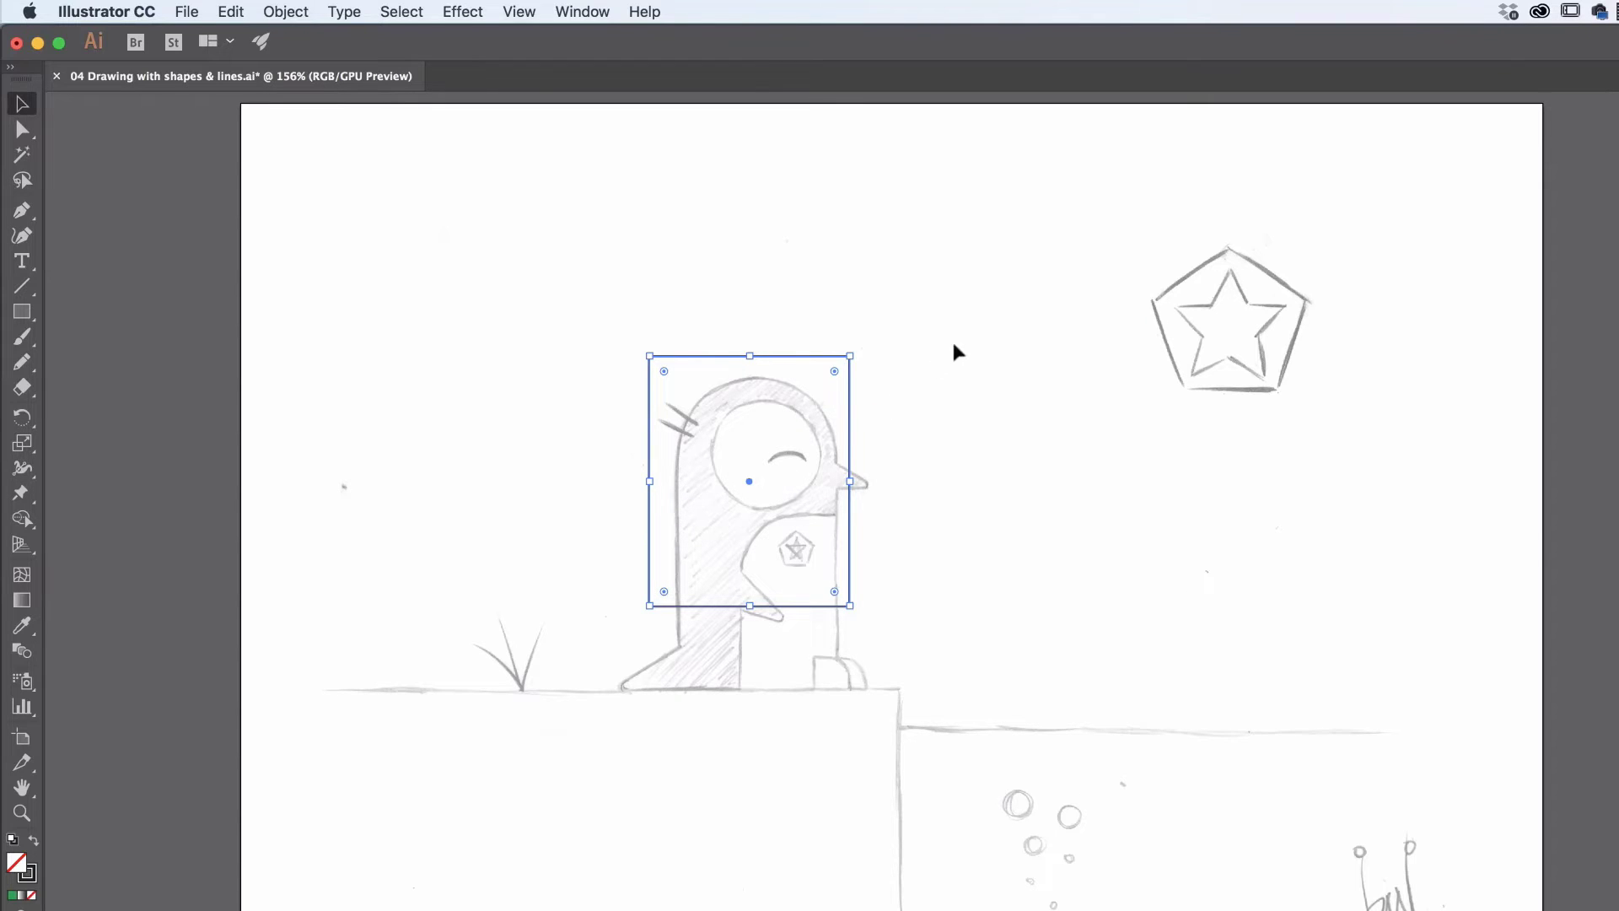
click(1033, 393)
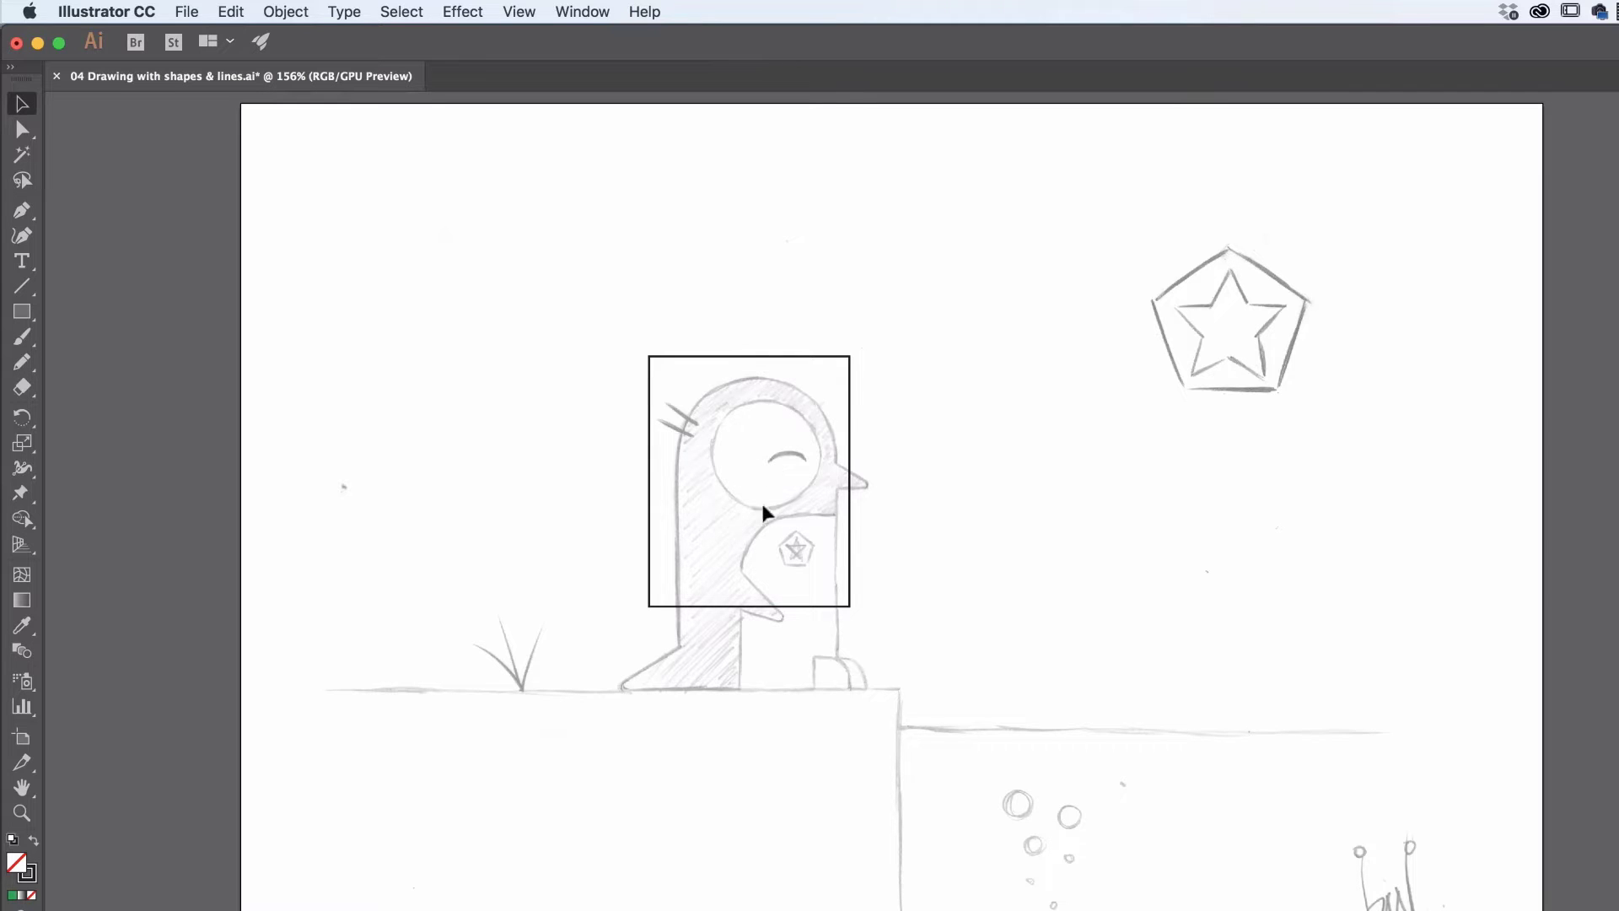
Resize the rectangle to match the sketched penguin body, from the top of the head down to the ground line.
click(849, 447)
click(851, 448)
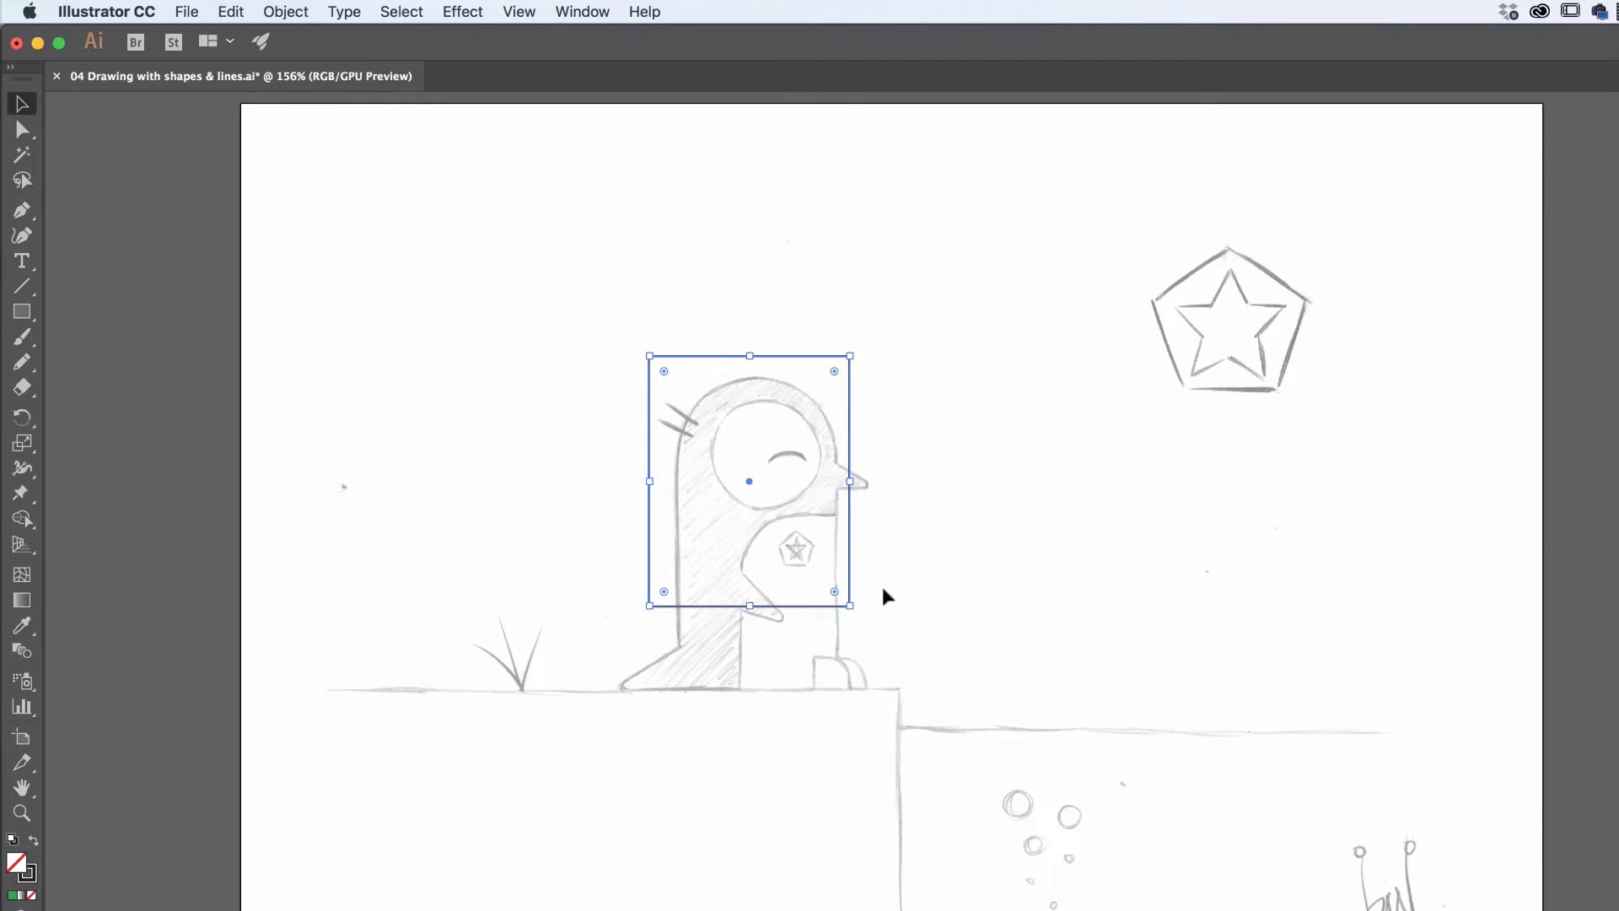
drag(750, 606, 751, 688)
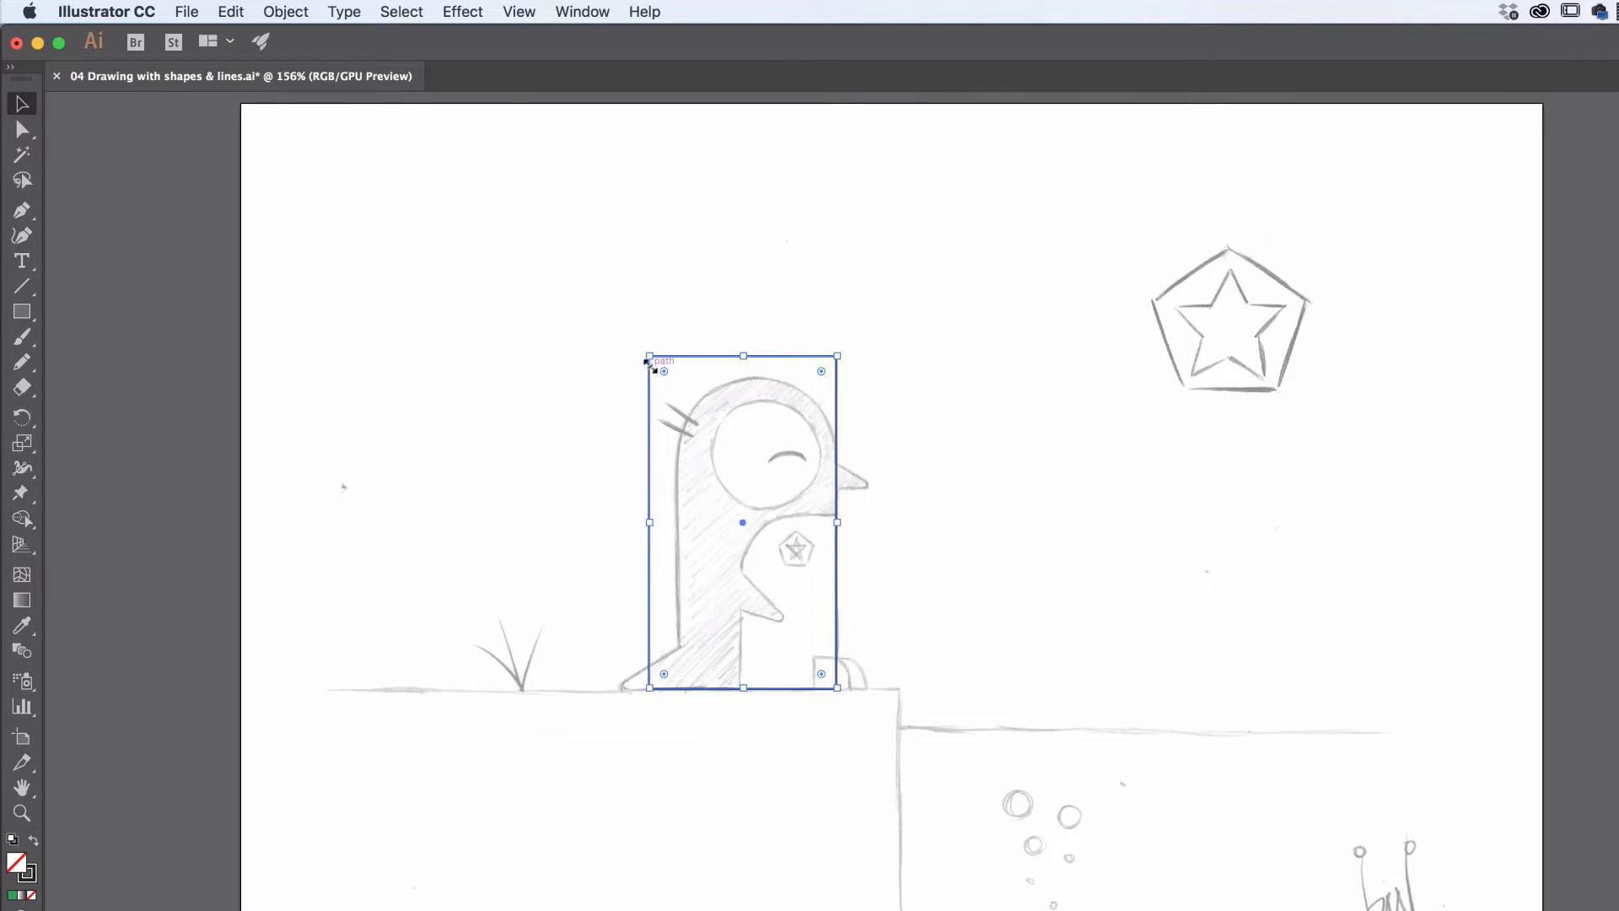
drag(649, 363, 677, 379)
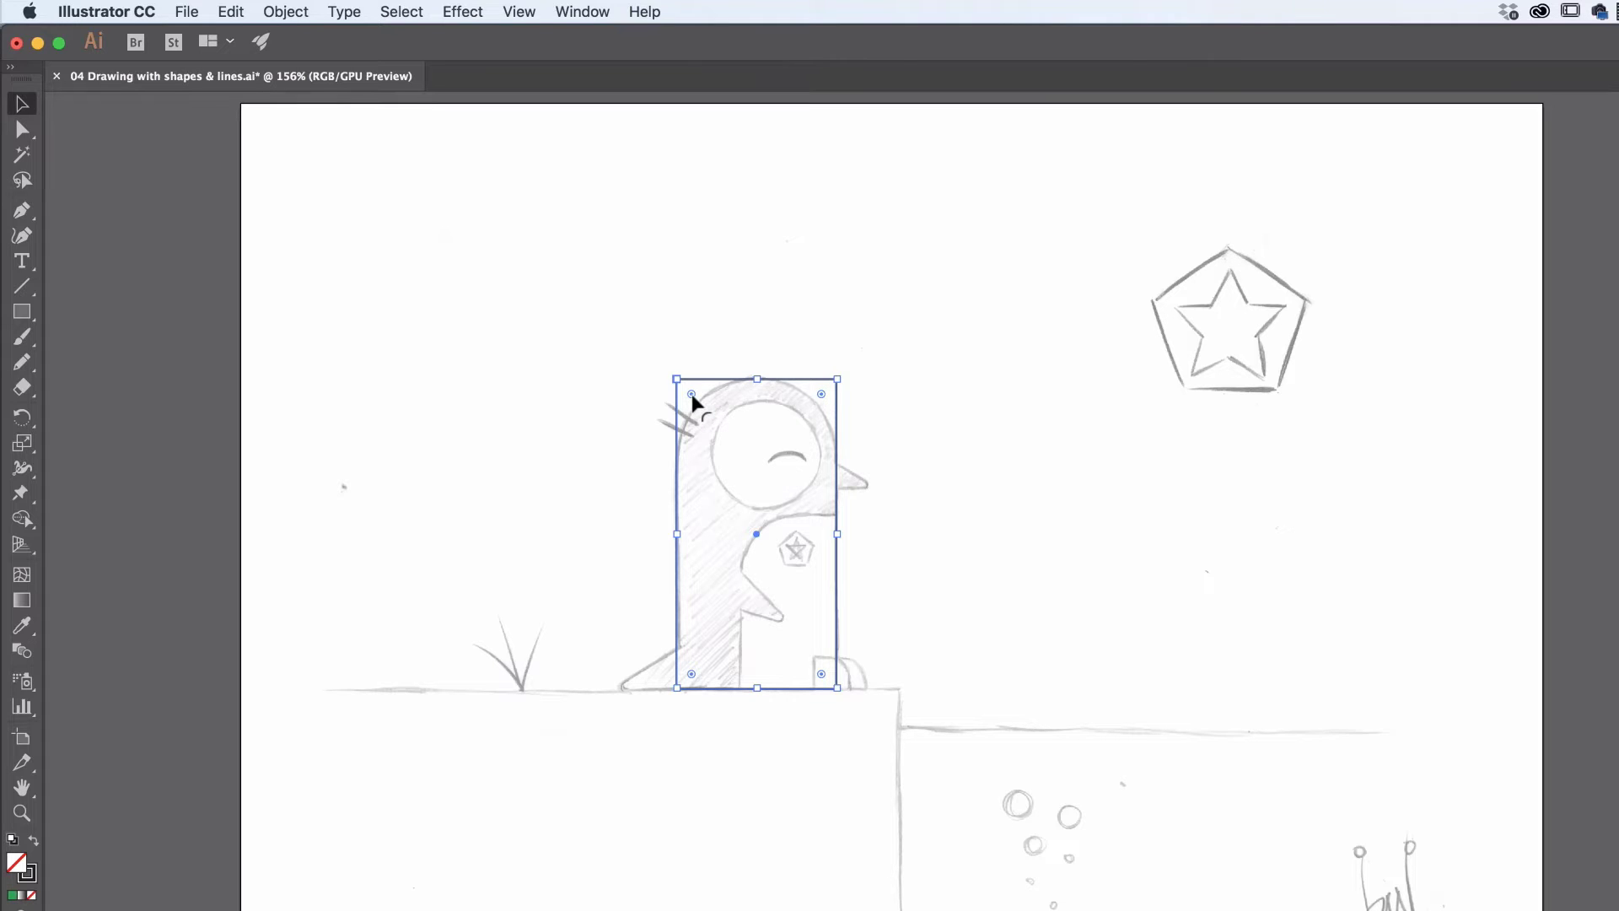
Try fully rounding all four corners of the body rectangle, and undo the rounding.
drag(691, 393, 747, 496)
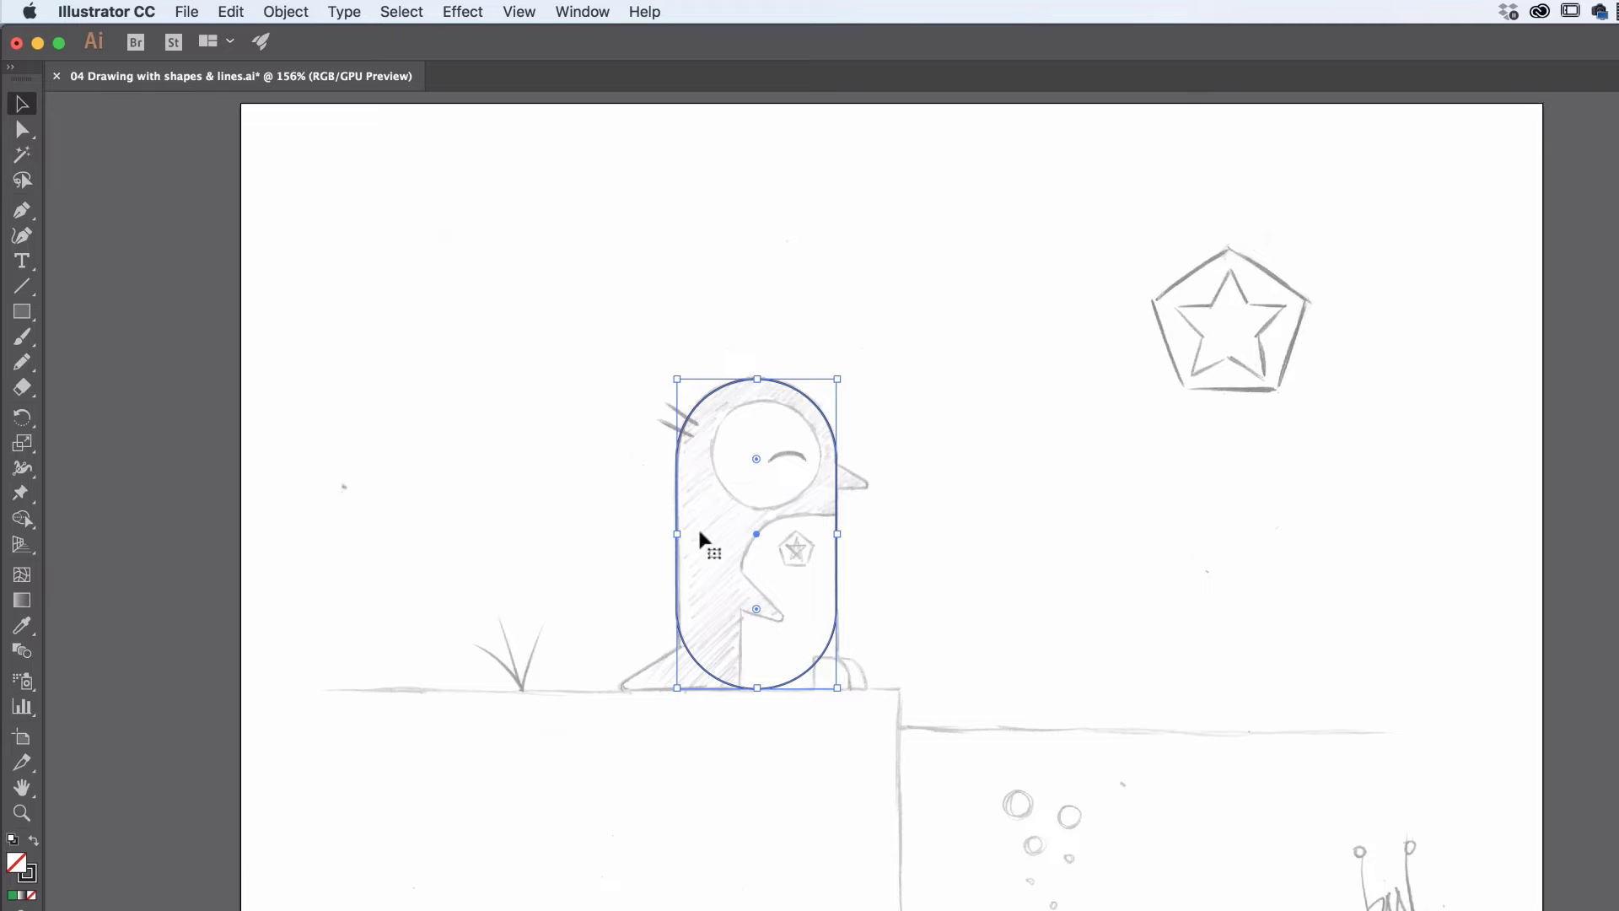
click(231, 12)
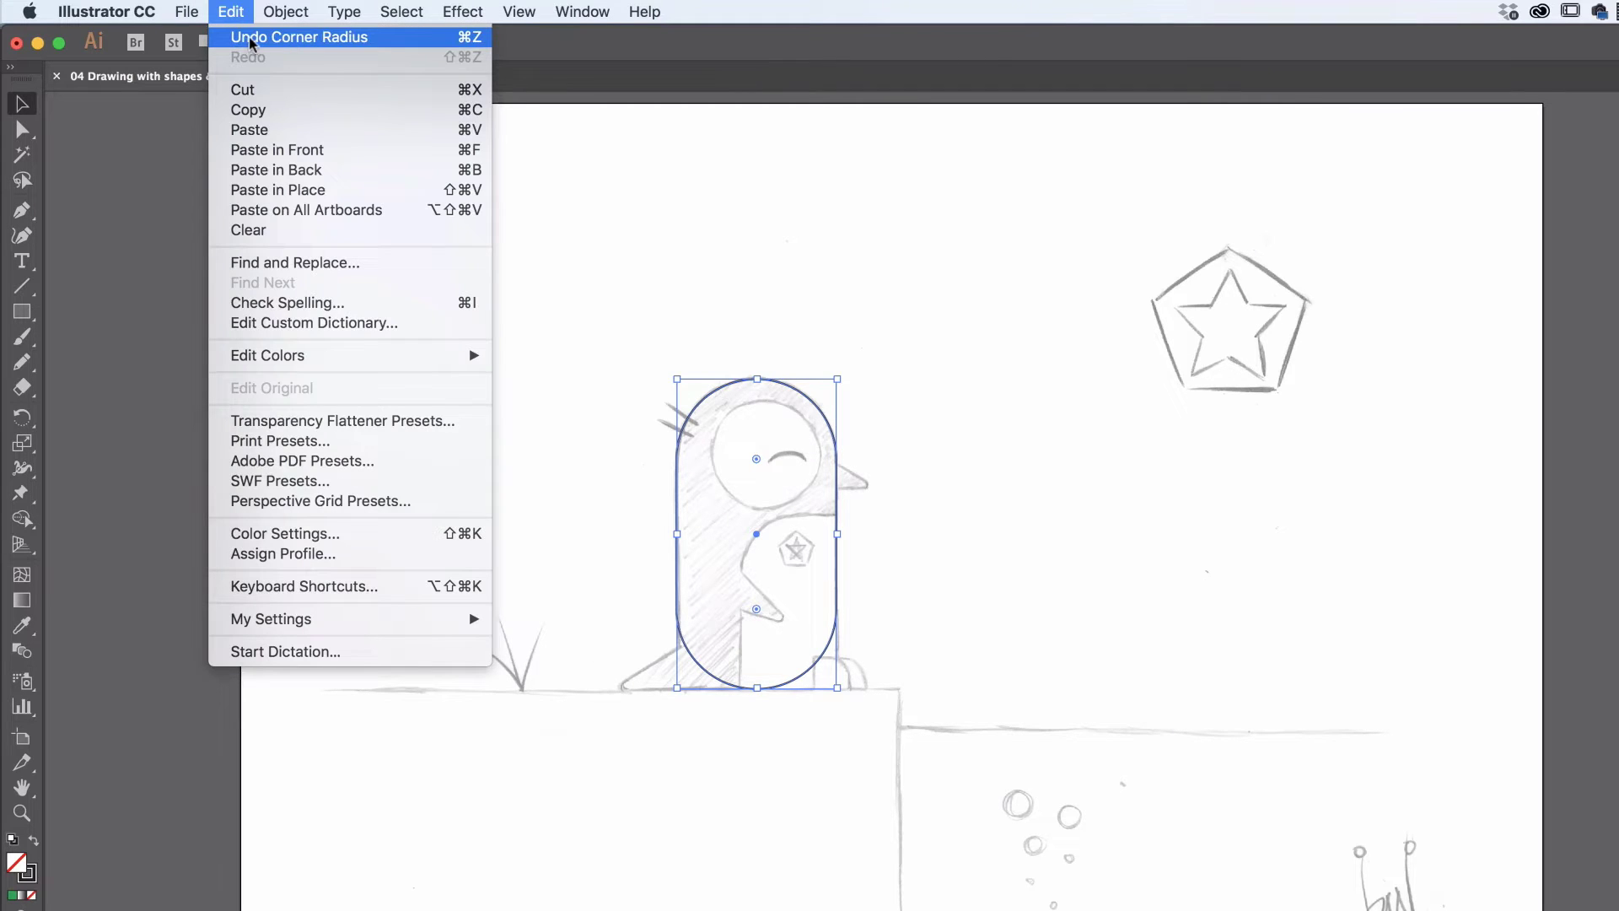
click(250, 40)
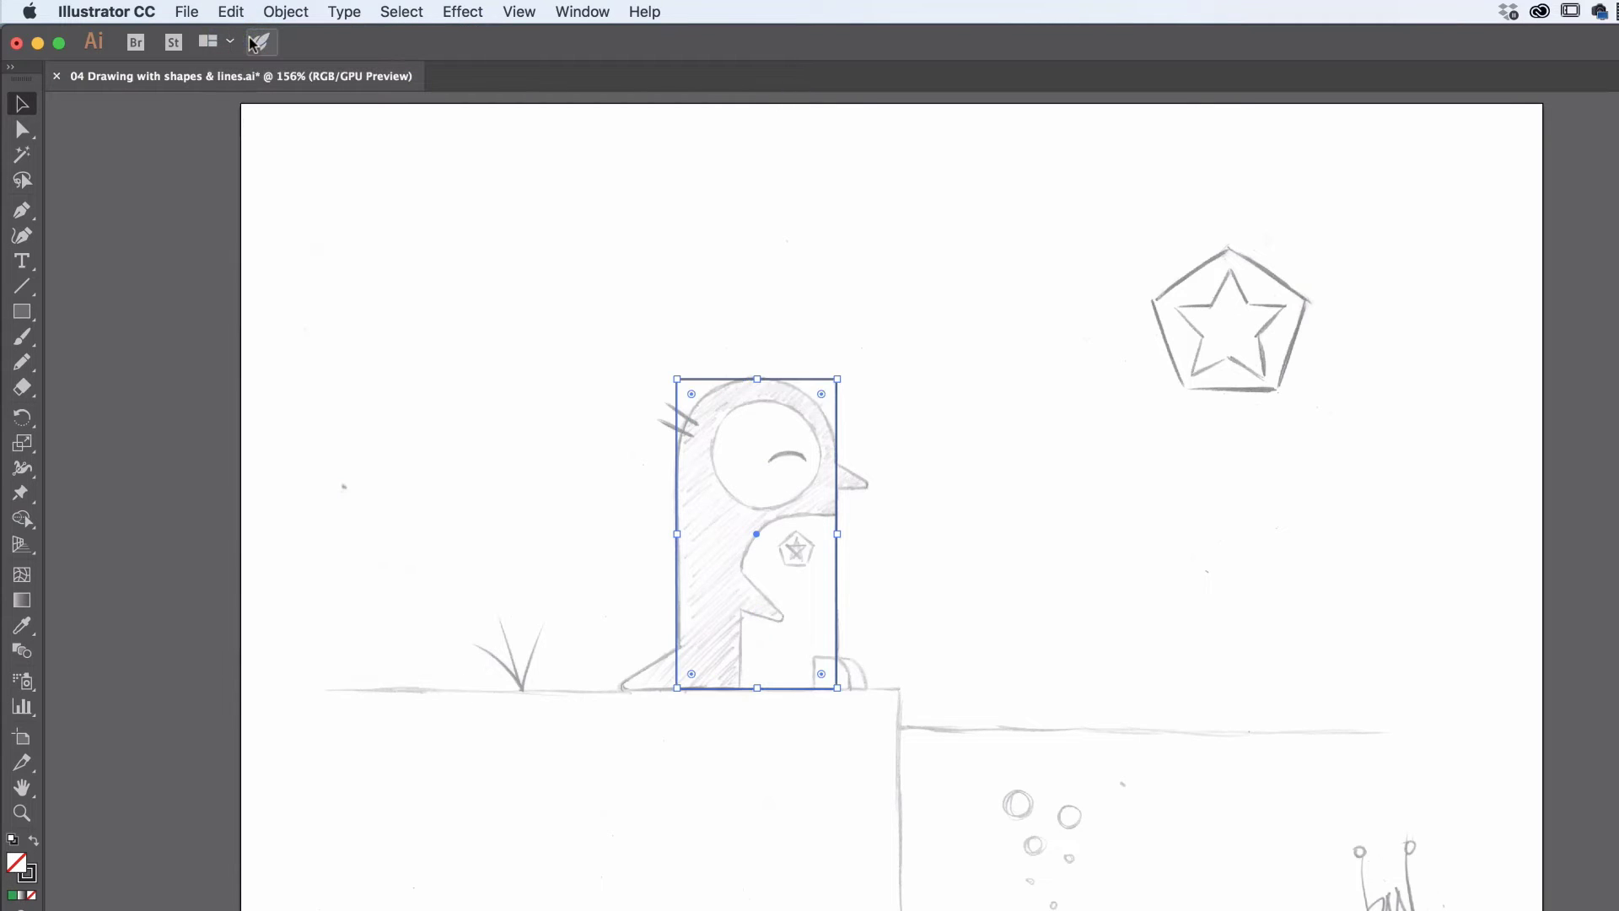
click(240, 15)
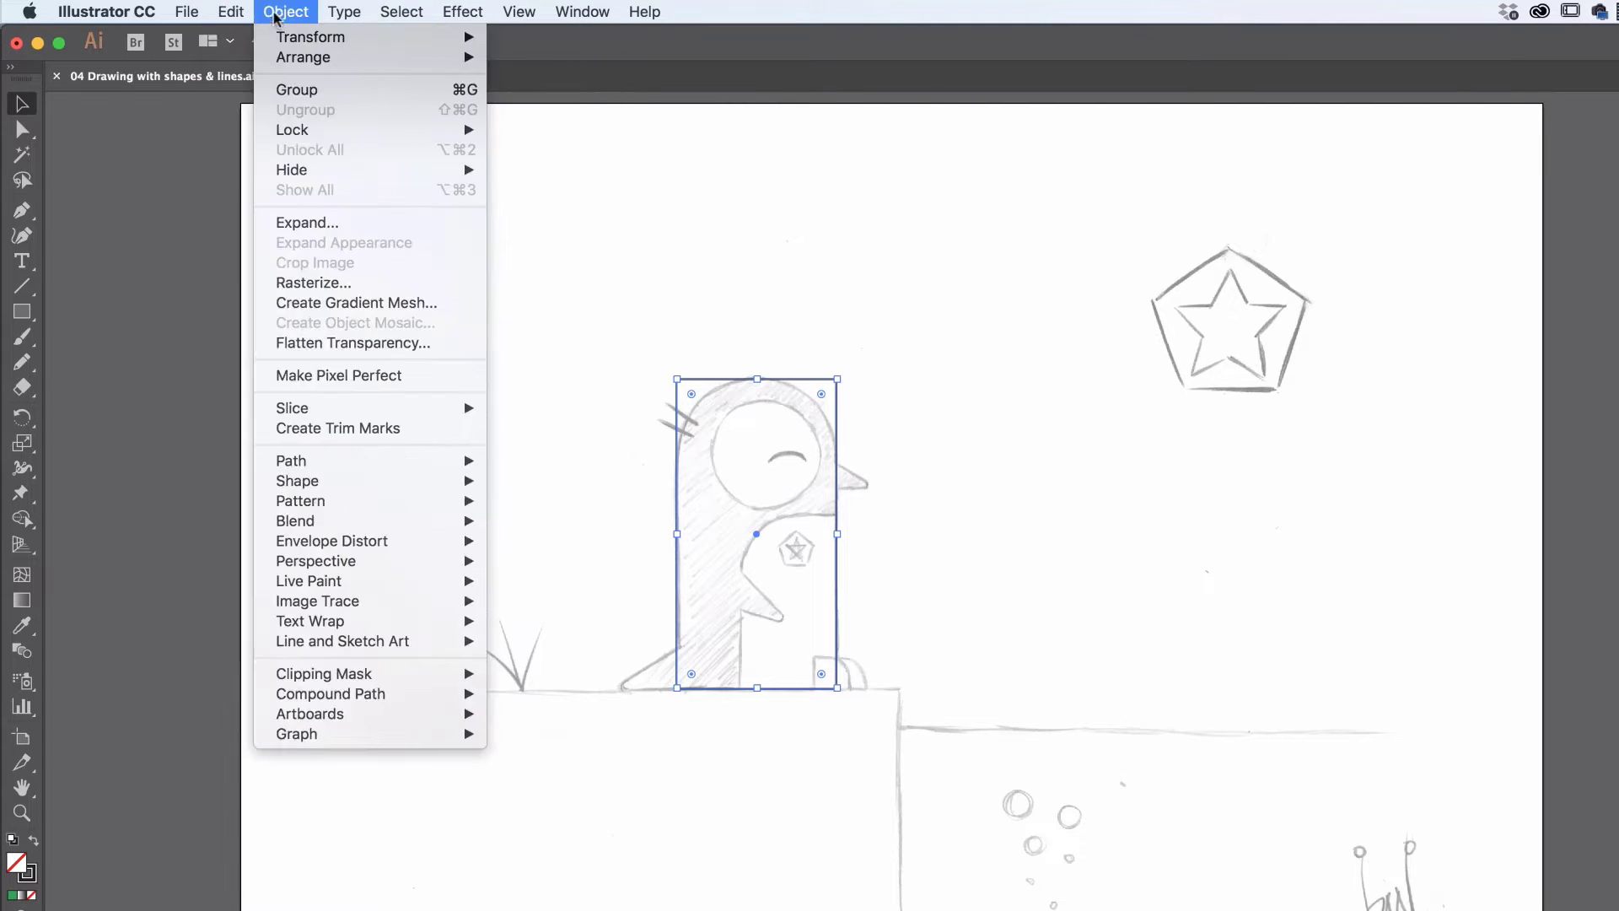
click(238, 13)
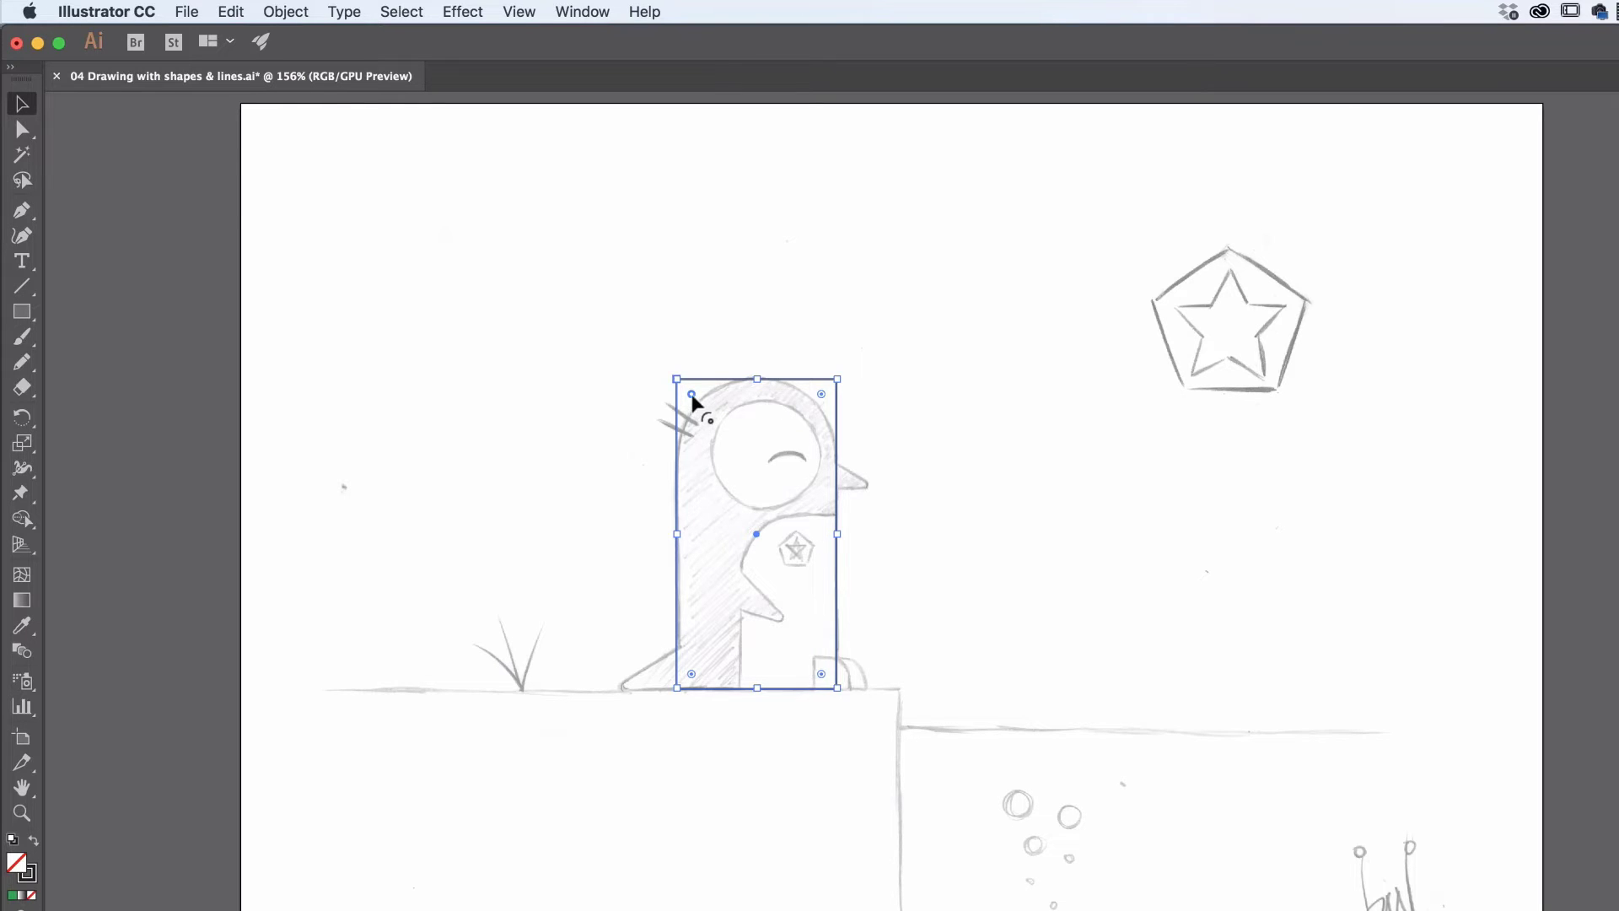
Round the body rectangle's two upper corners one at a time, and undo both corner radius changes.
drag(692, 396, 751, 456)
drag(820, 395, 749, 463)
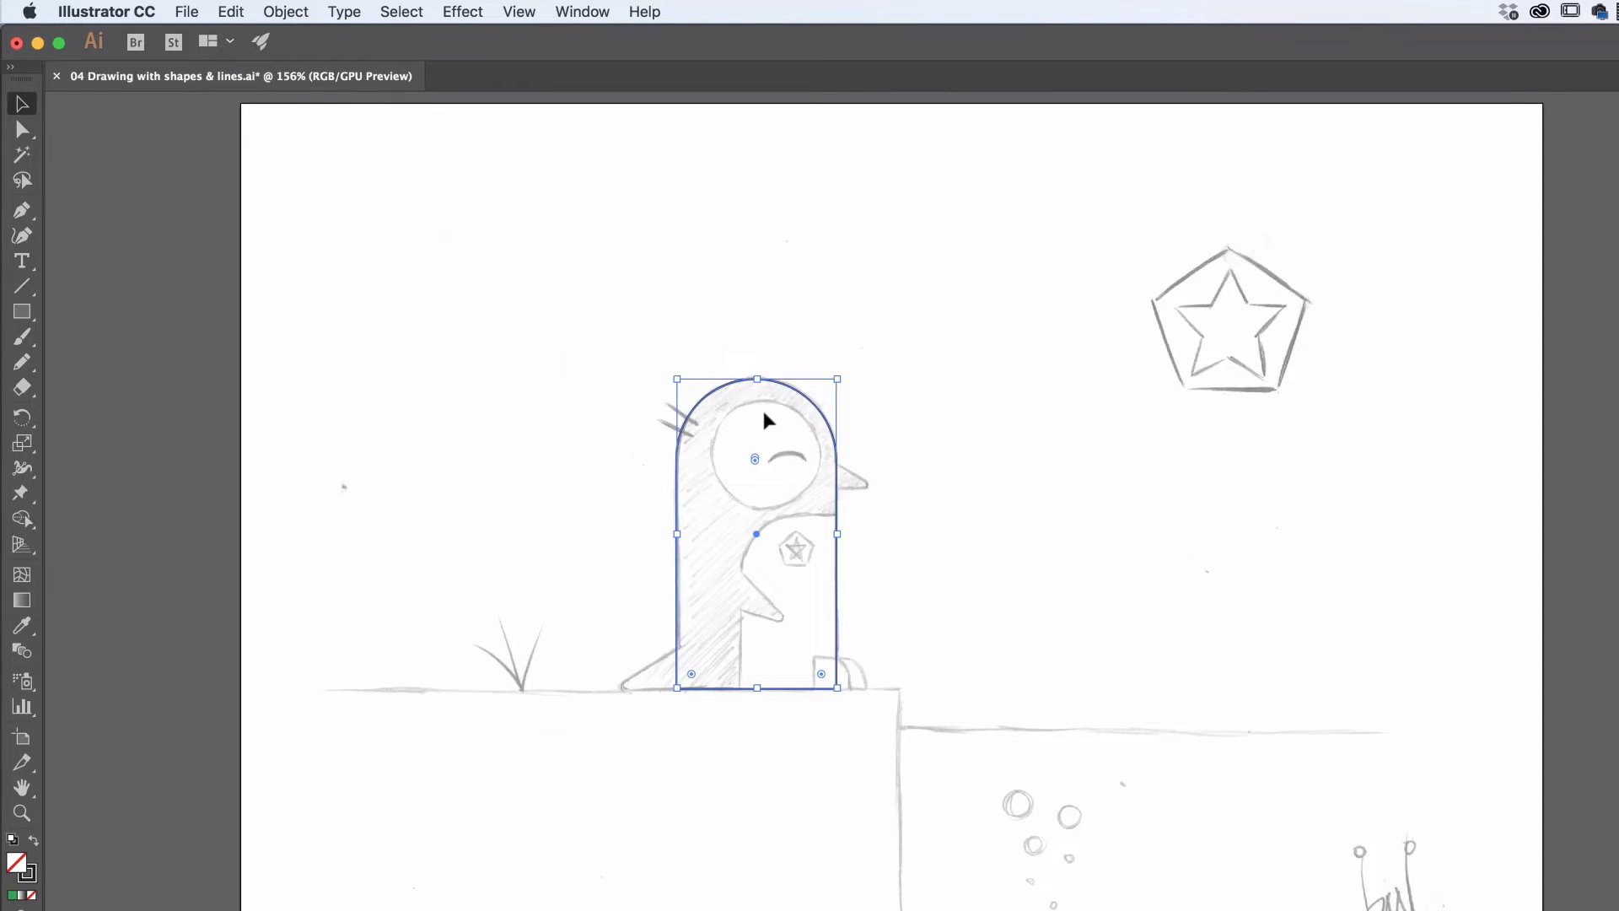
click(233, 12)
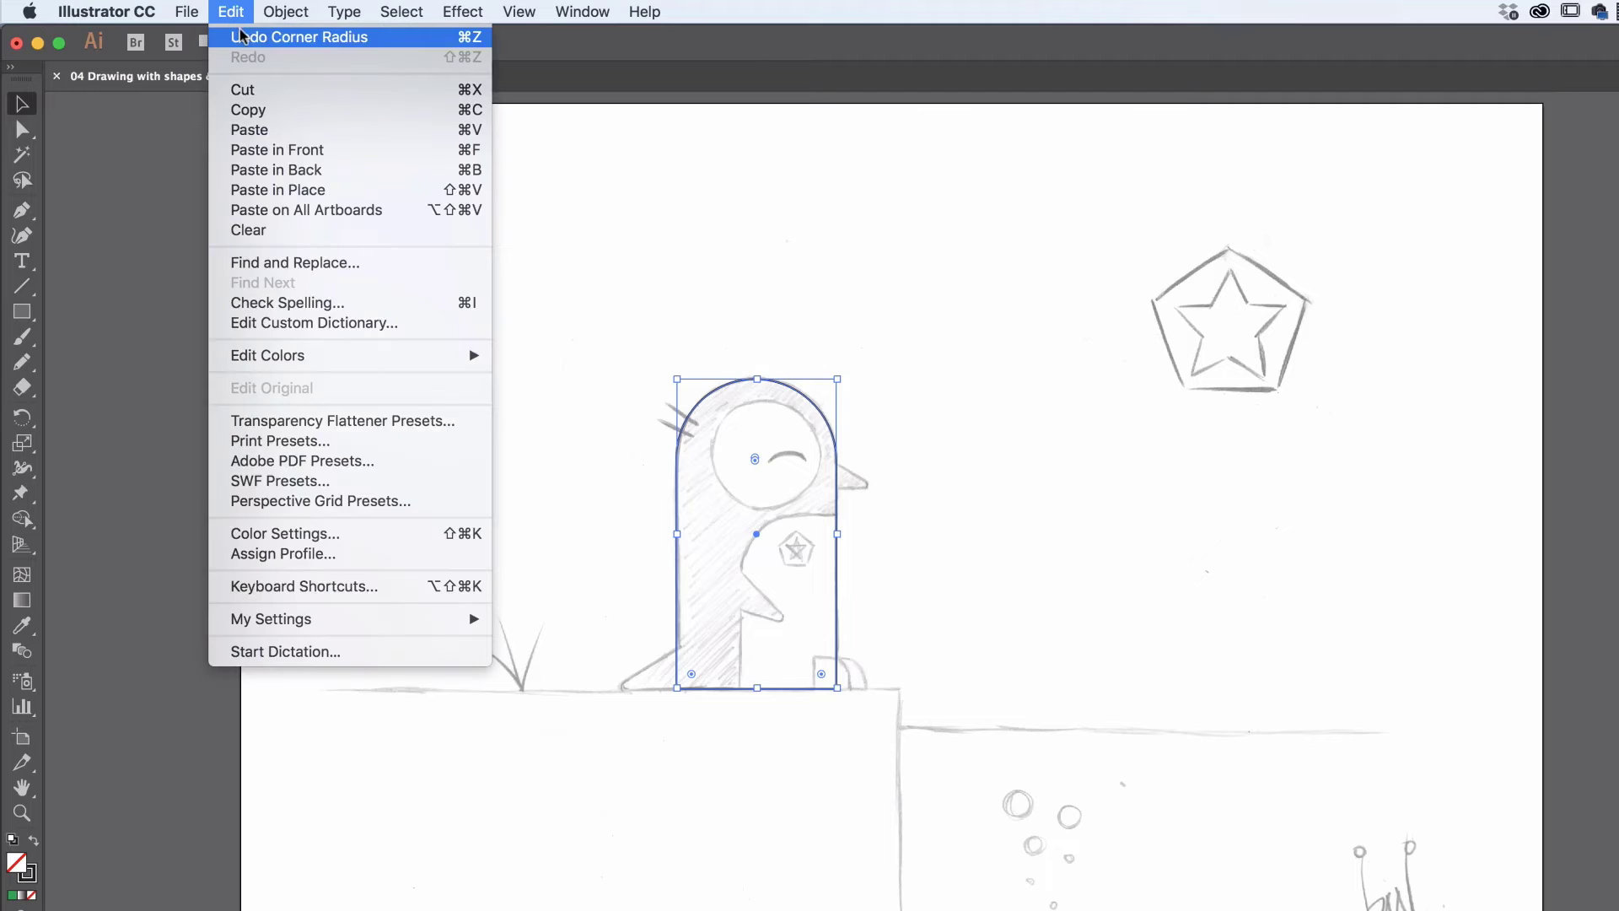
click(240, 37)
click(233, 12)
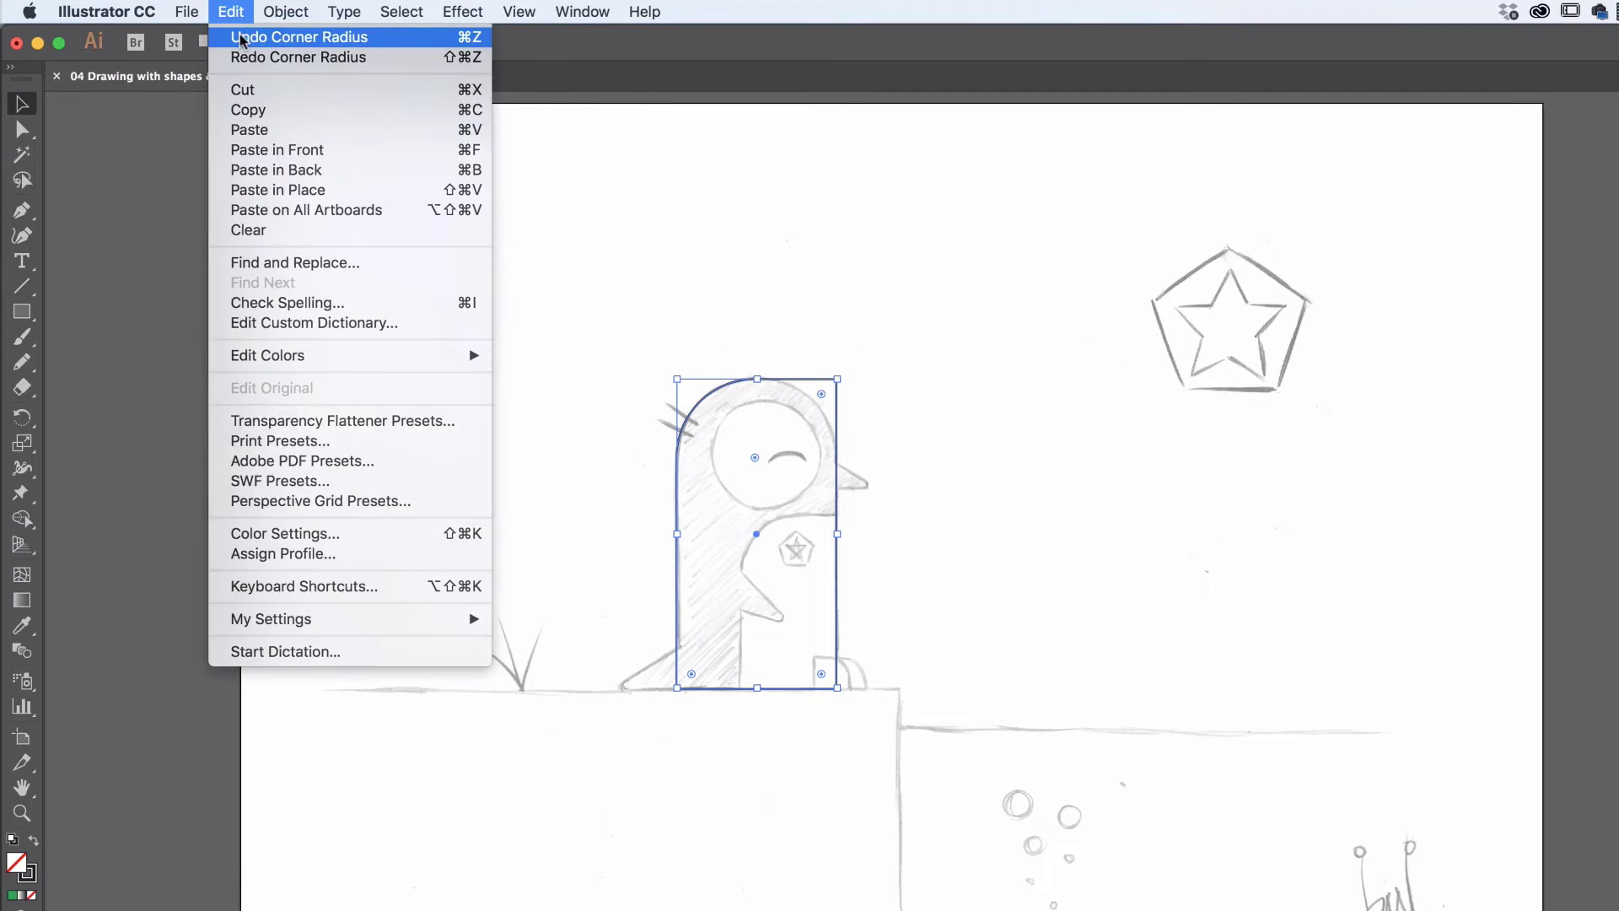
click(240, 37)
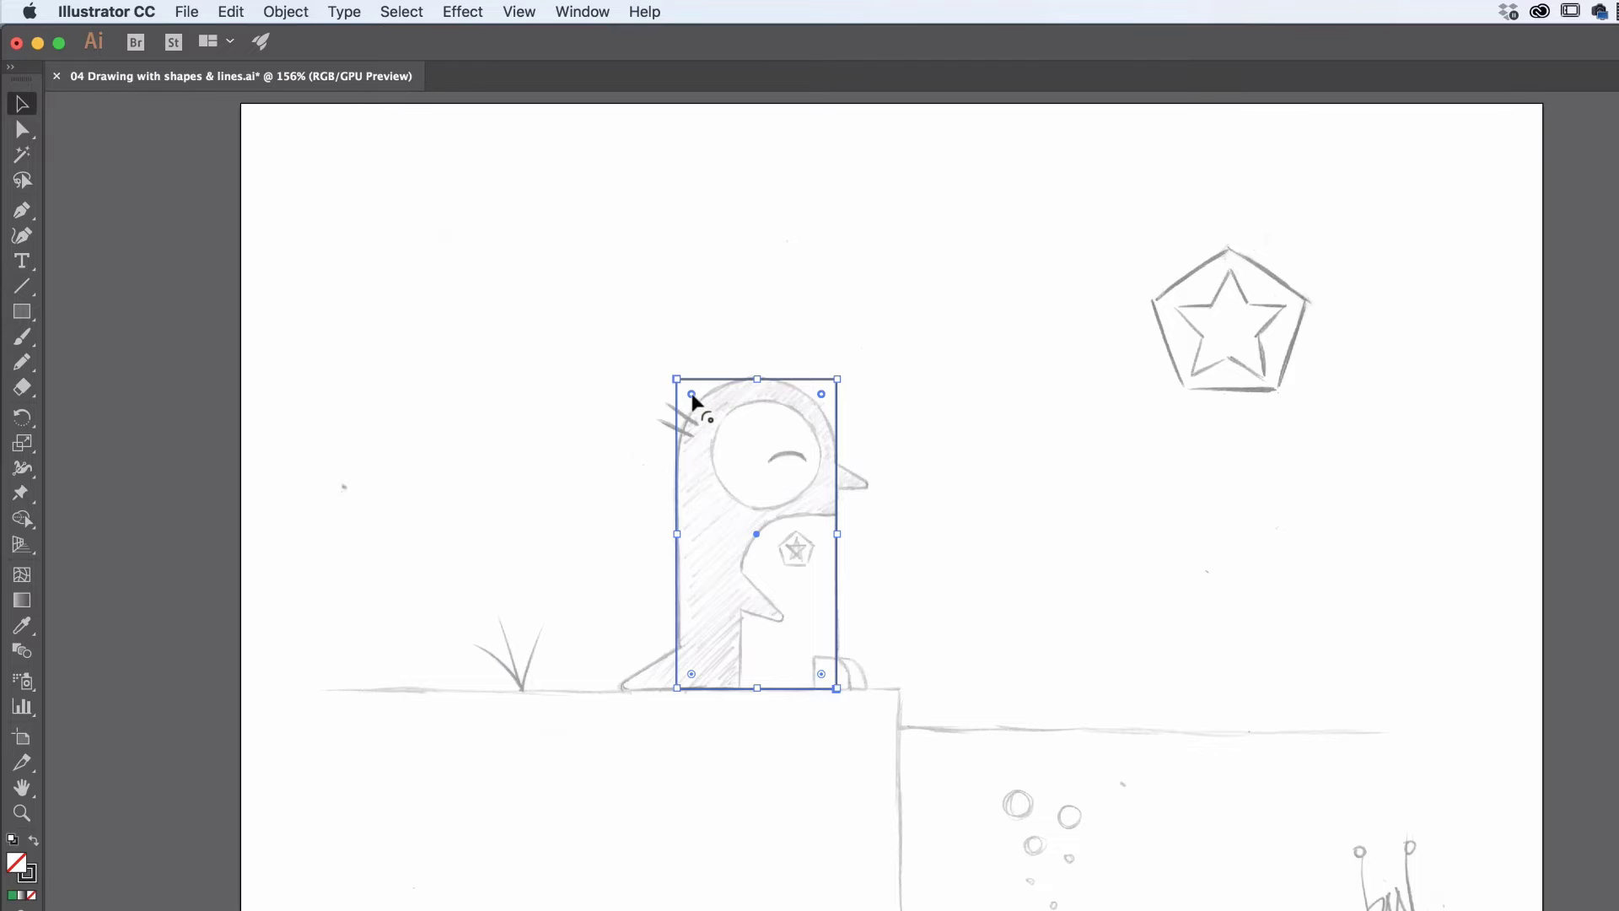
Fully round the body rectangle's two upper corners together and partly round its lower-right corner to follow the penguin sketch.
drag(692, 394, 757, 514)
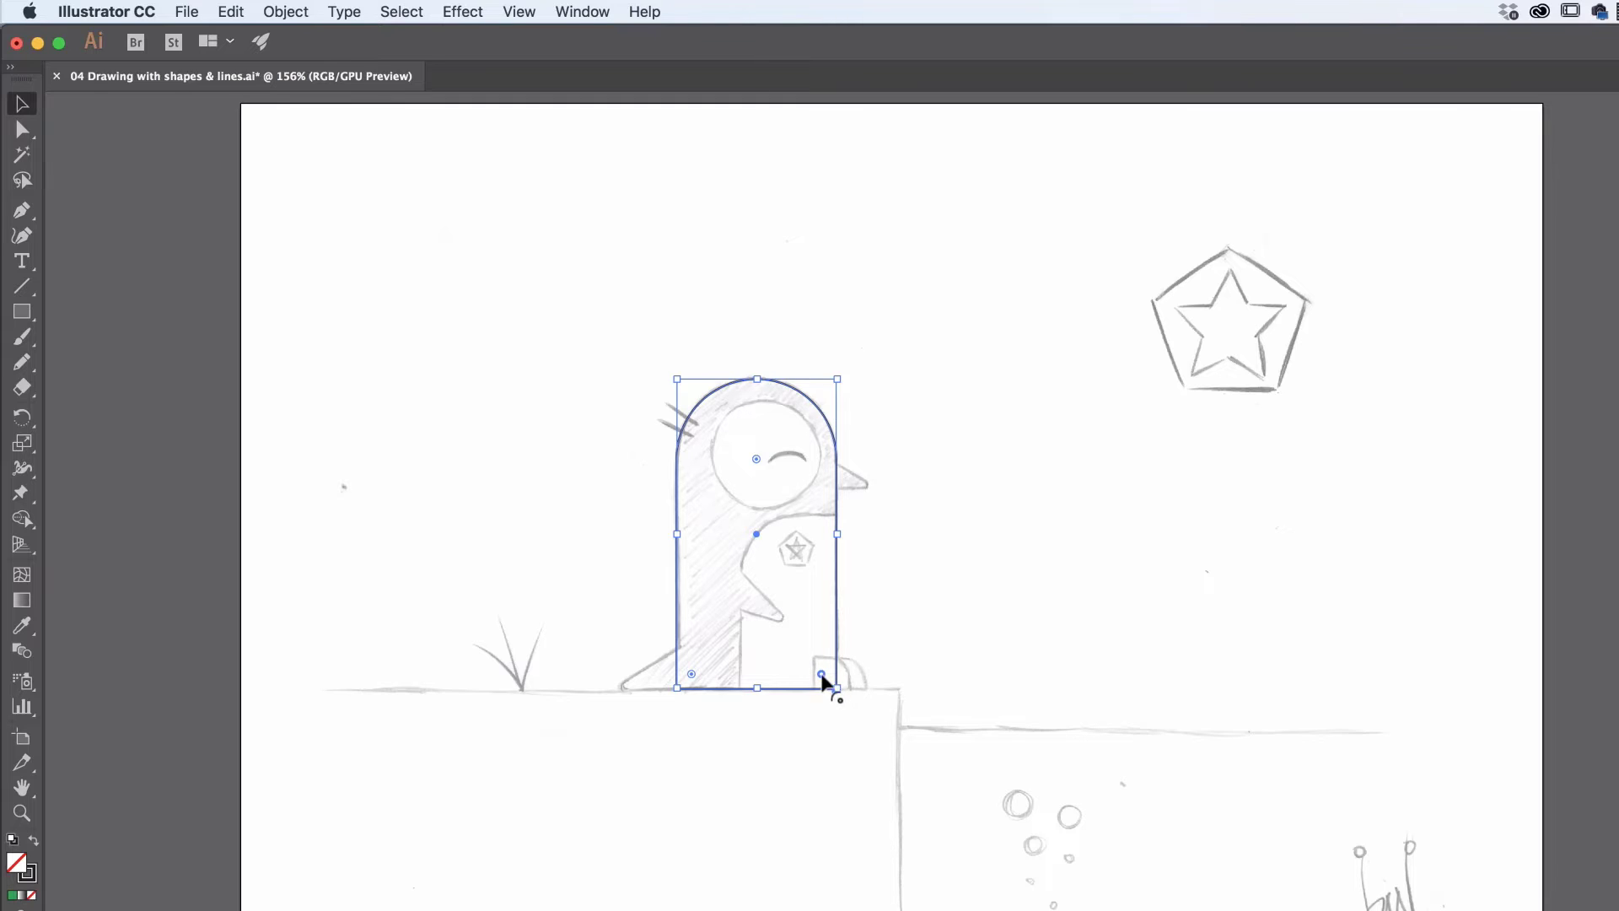
drag(822, 674, 766, 638)
Try out the Ellipse tool by drawing several freely proportioned ovals on the empty artboard, and undo them all.
key(l)
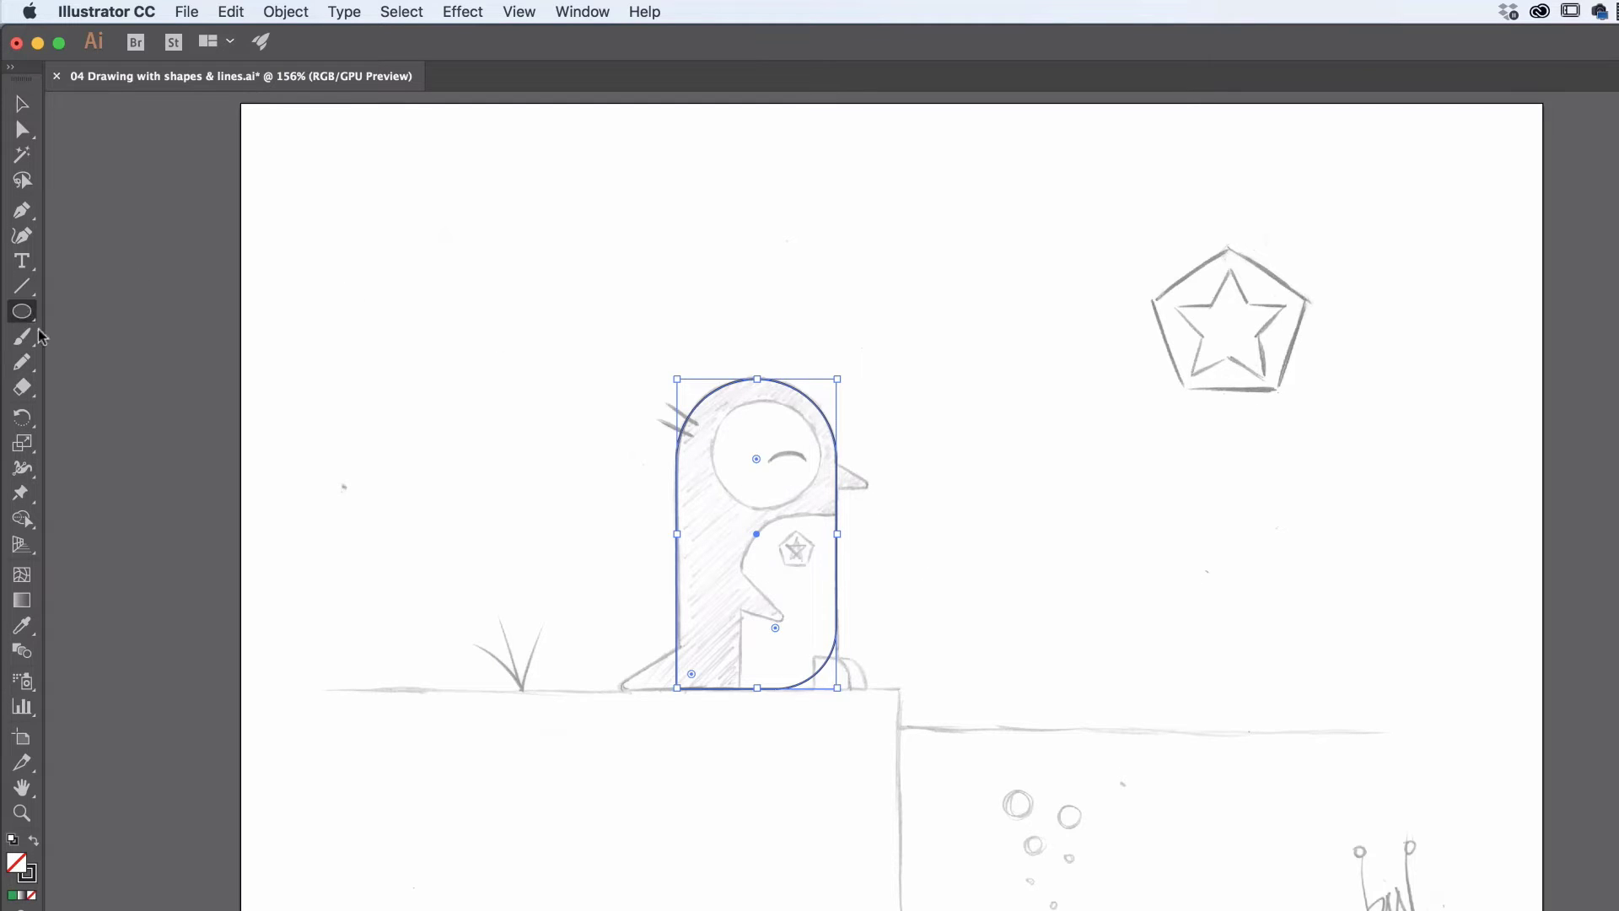
click(27, 315)
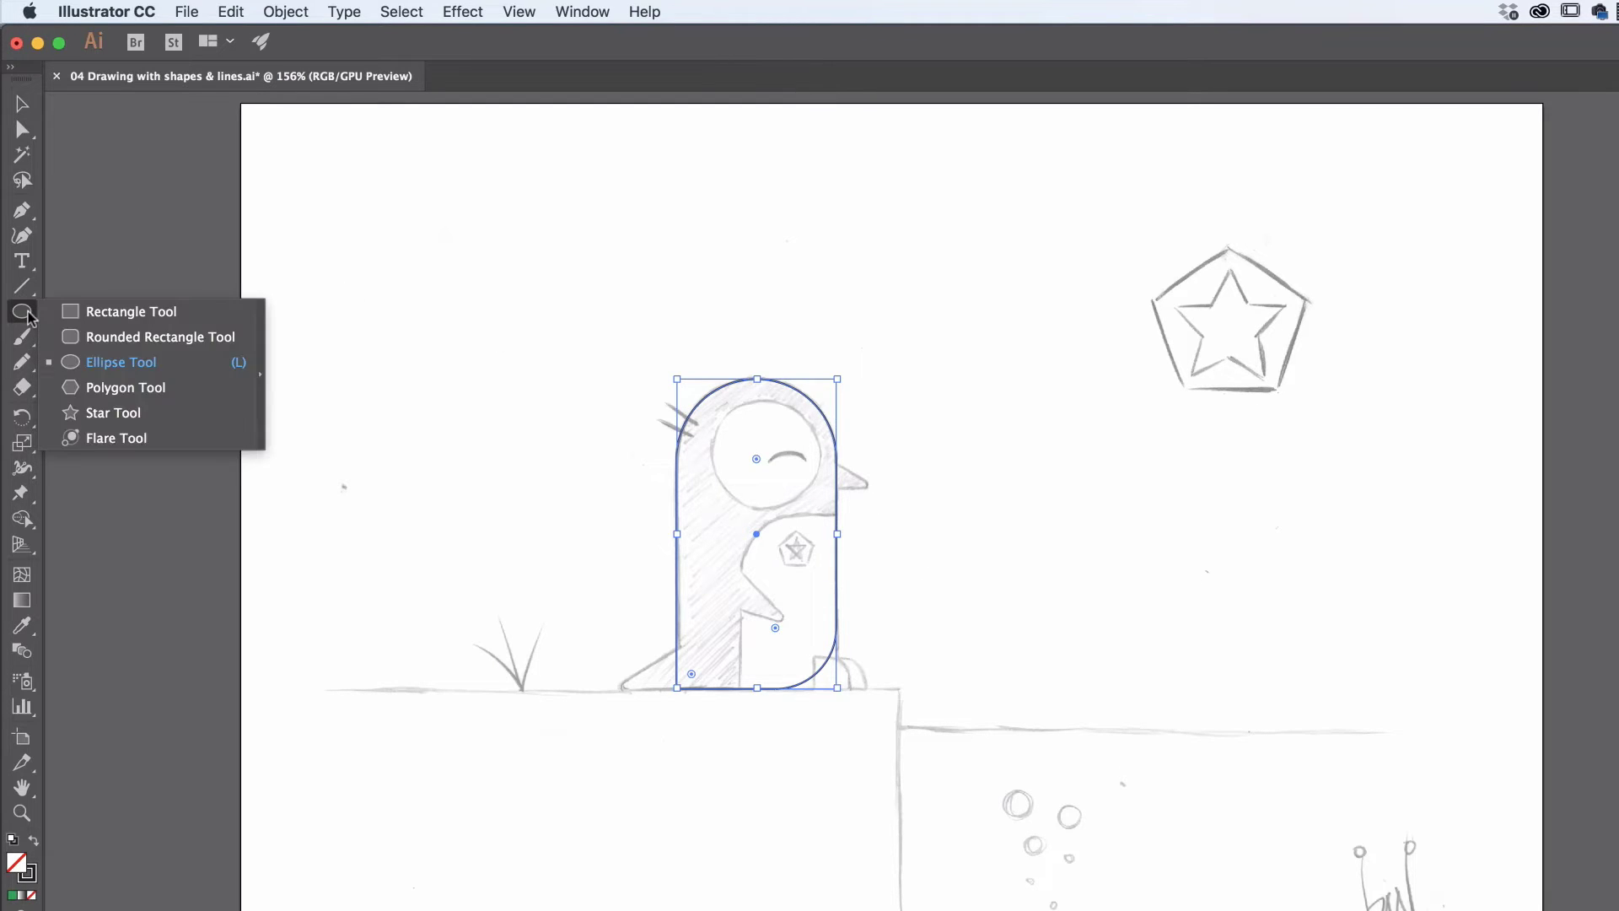
click(113, 371)
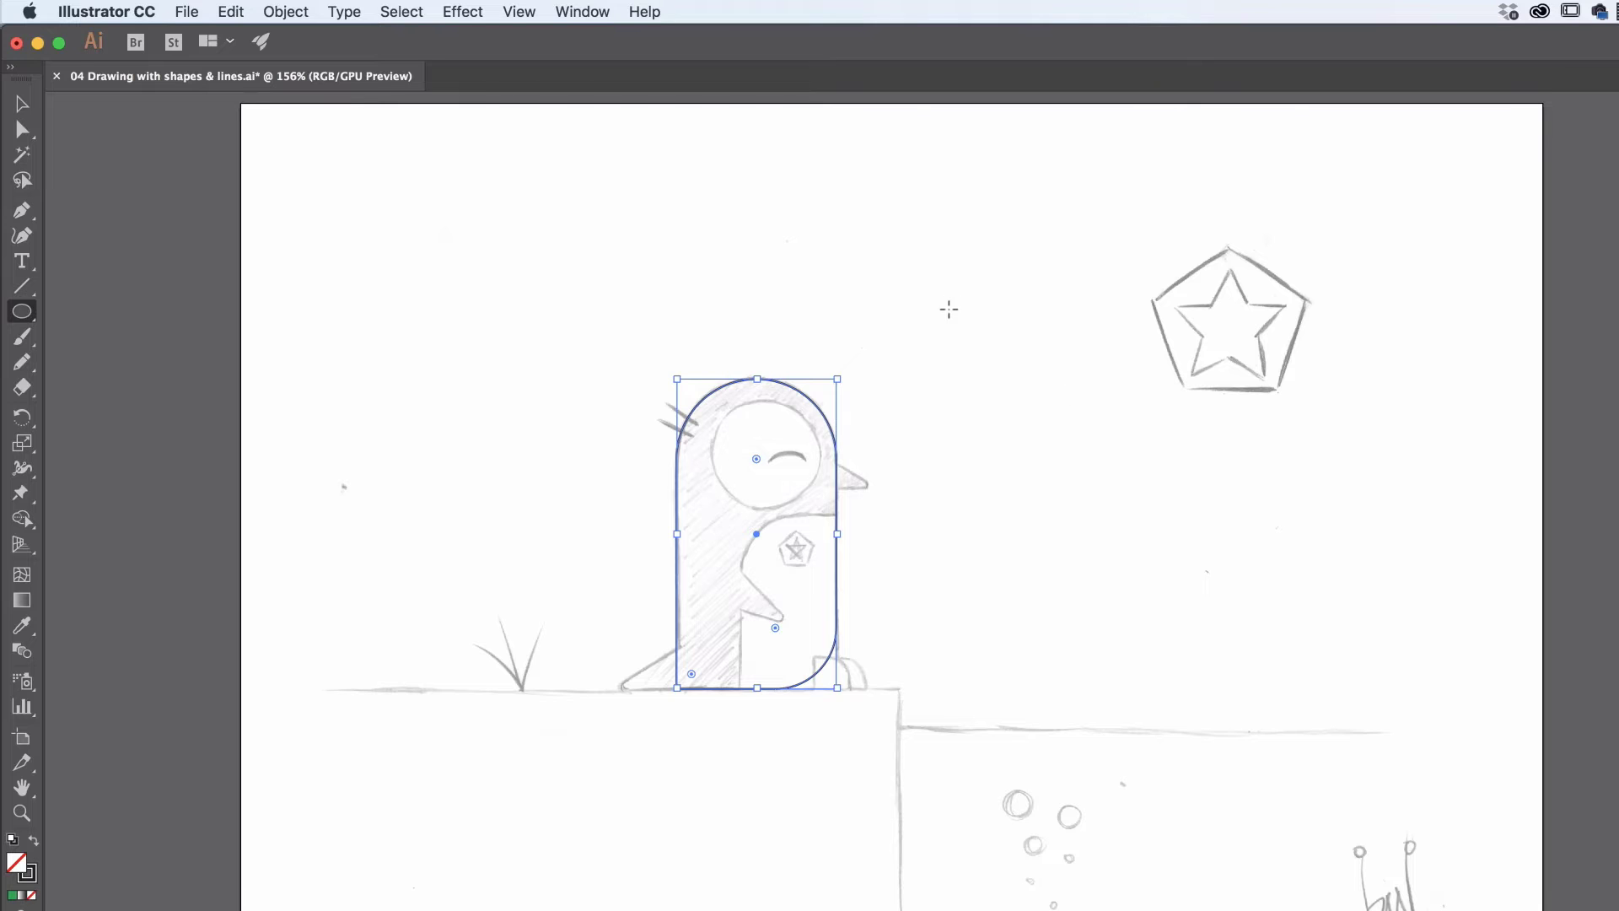
drag(939, 240, 1223, 409)
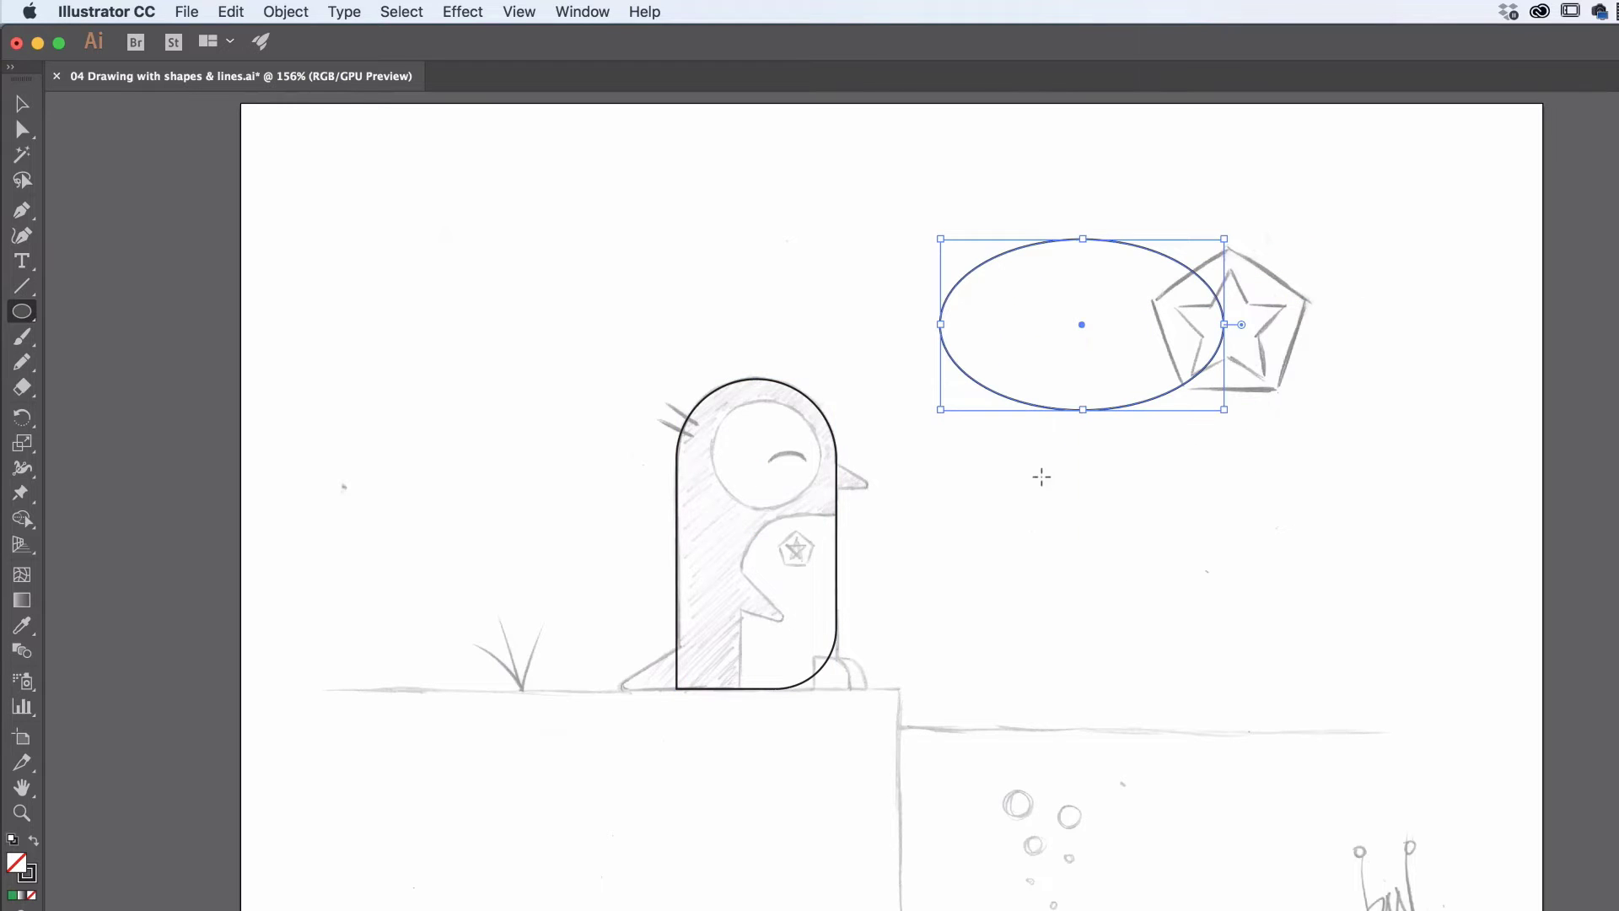
drag(1041, 478, 1168, 586)
drag(1304, 427, 1243, 508)
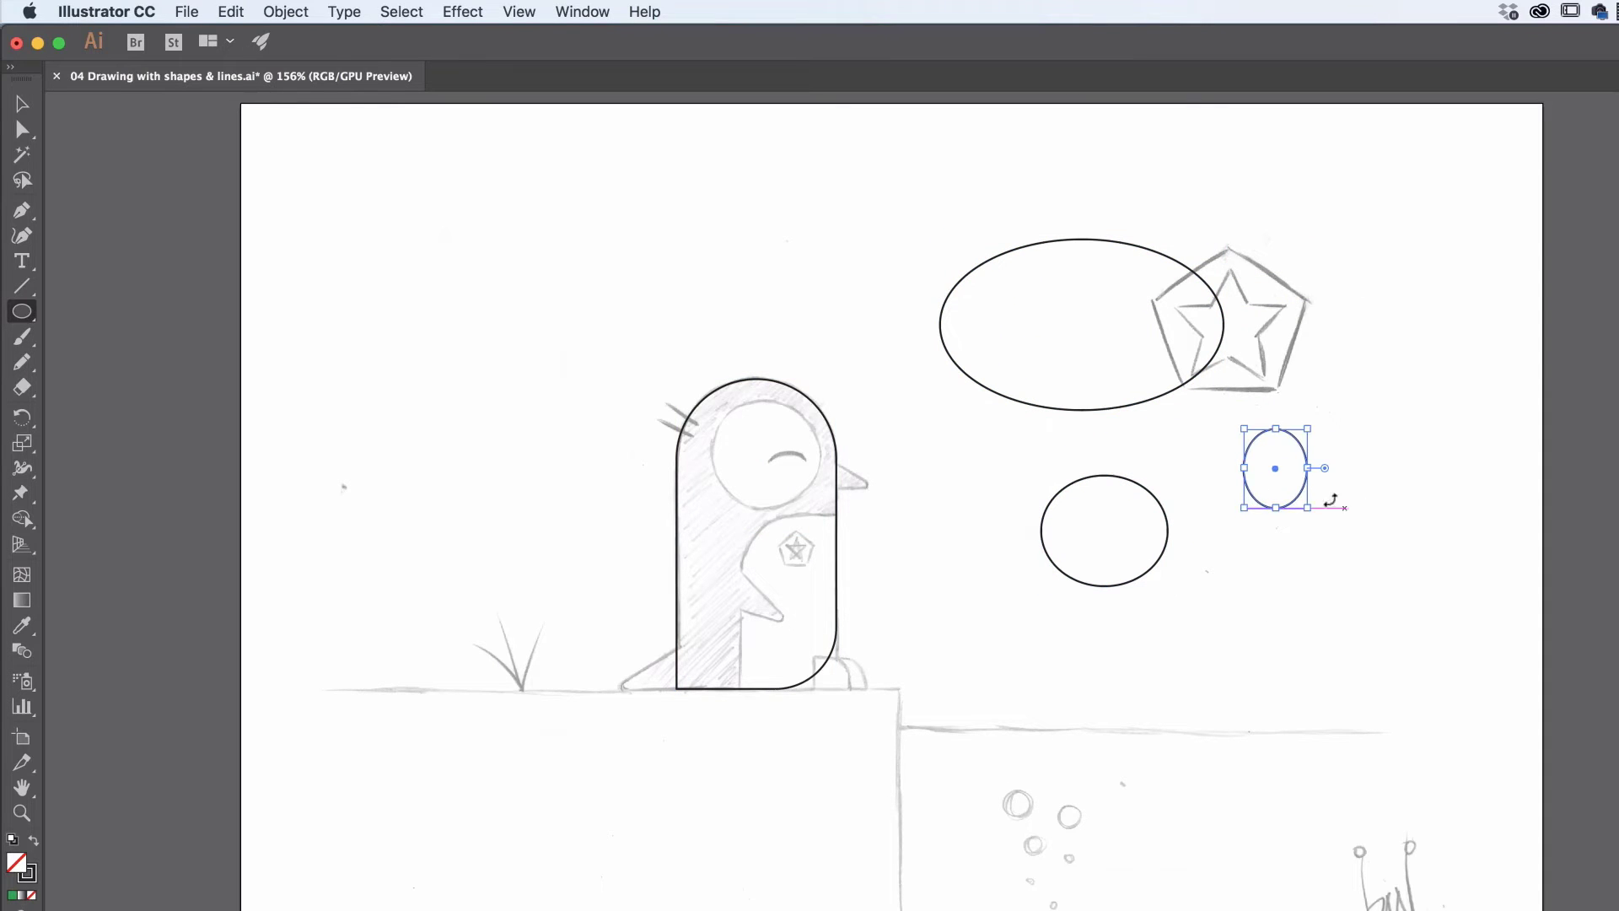
key(super+z)
key(super+z)
key(super+z)
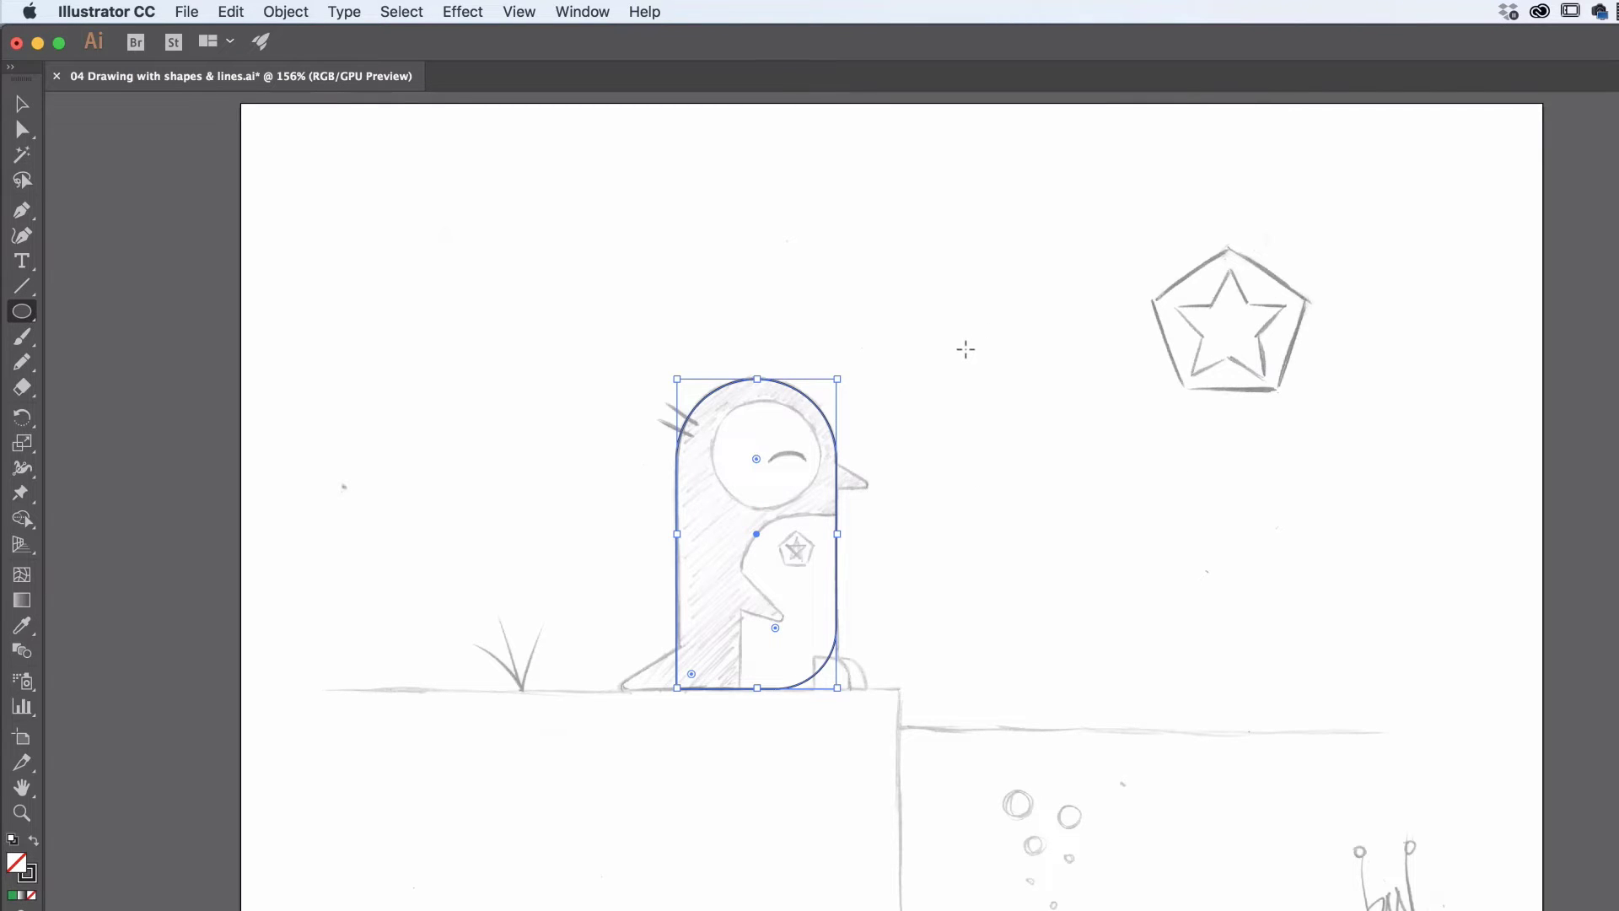
drag(938, 243, 1096, 413)
key(super+z)
Draw a perfect circle on the empty artboard and fit it roughly over the penguin's sketched face.
drag(936, 239, 1049, 352)
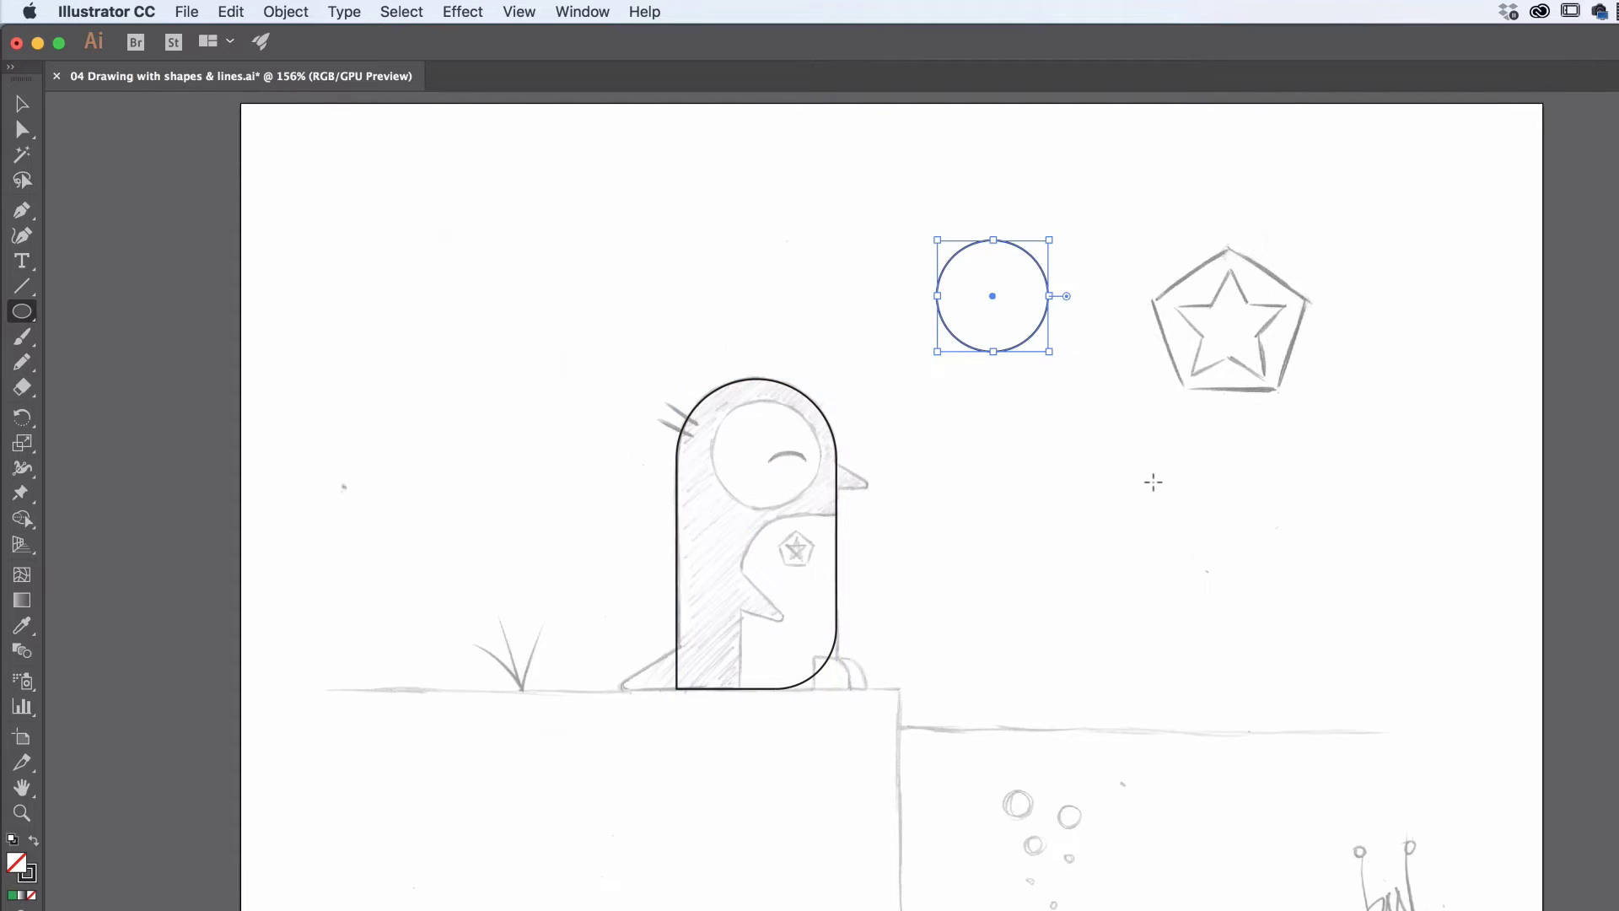
key(v)
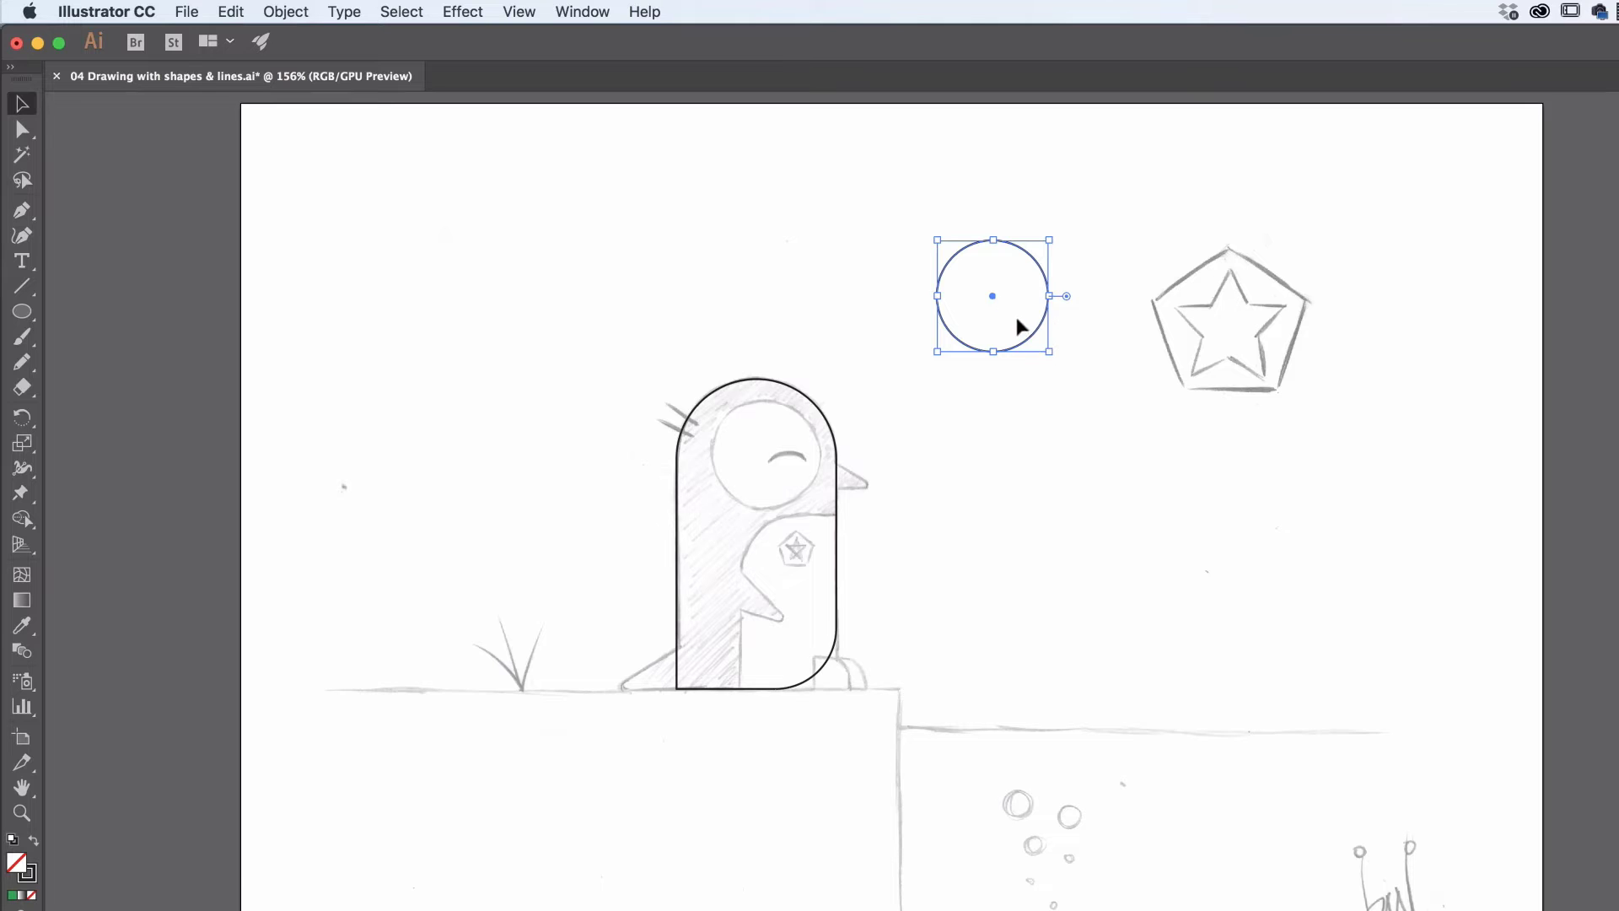
drag(988, 308, 766, 455)
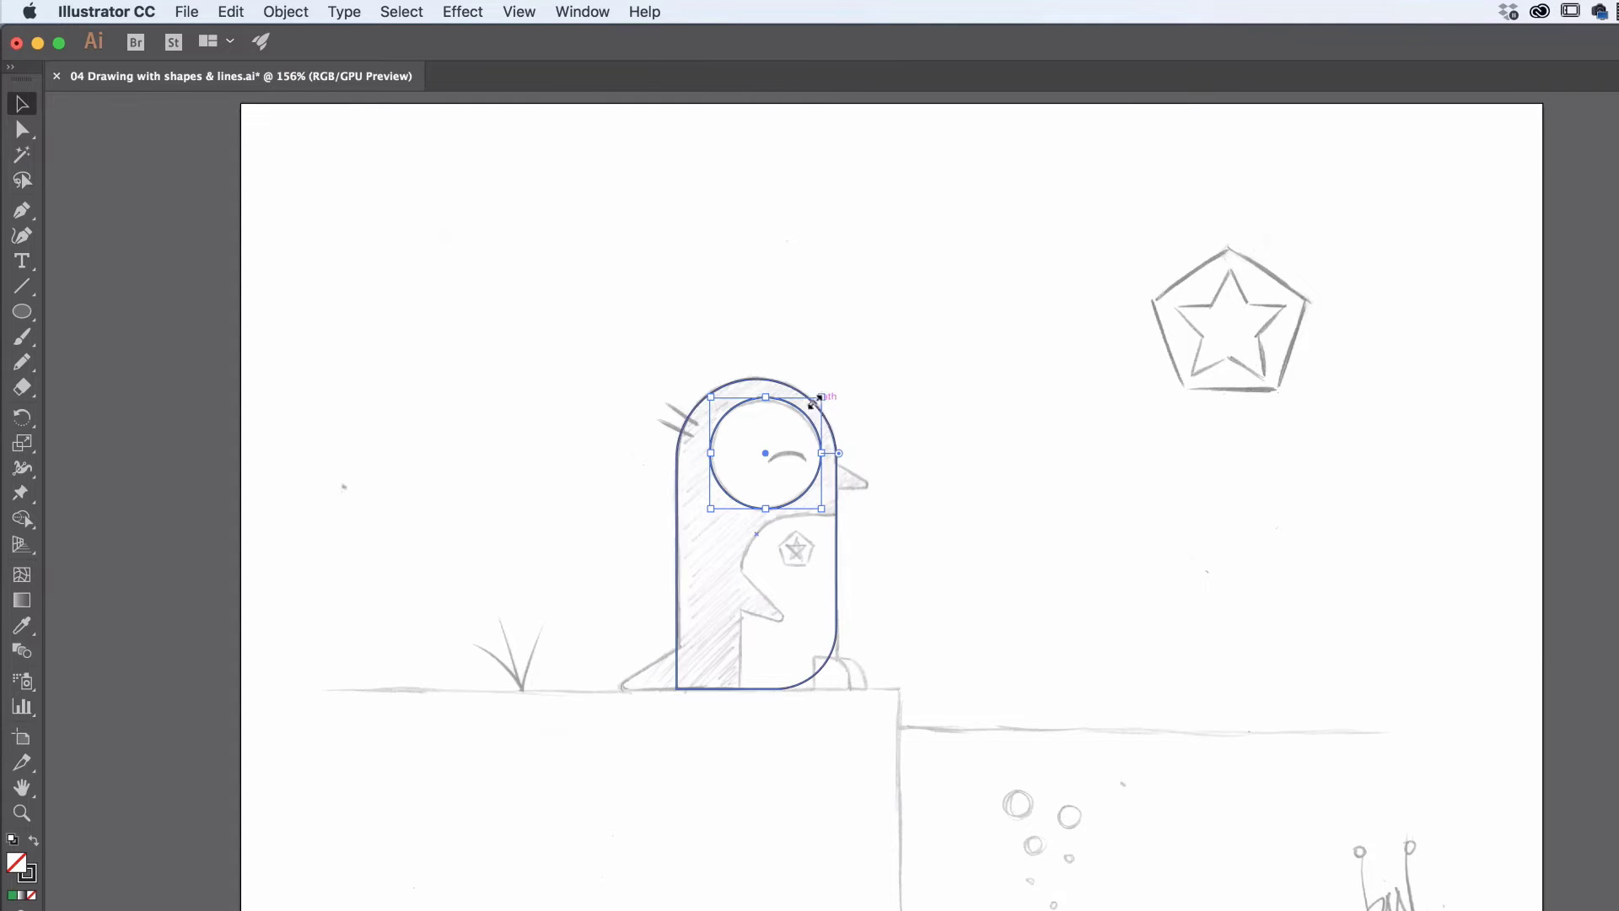
drag(820, 395, 830, 388)
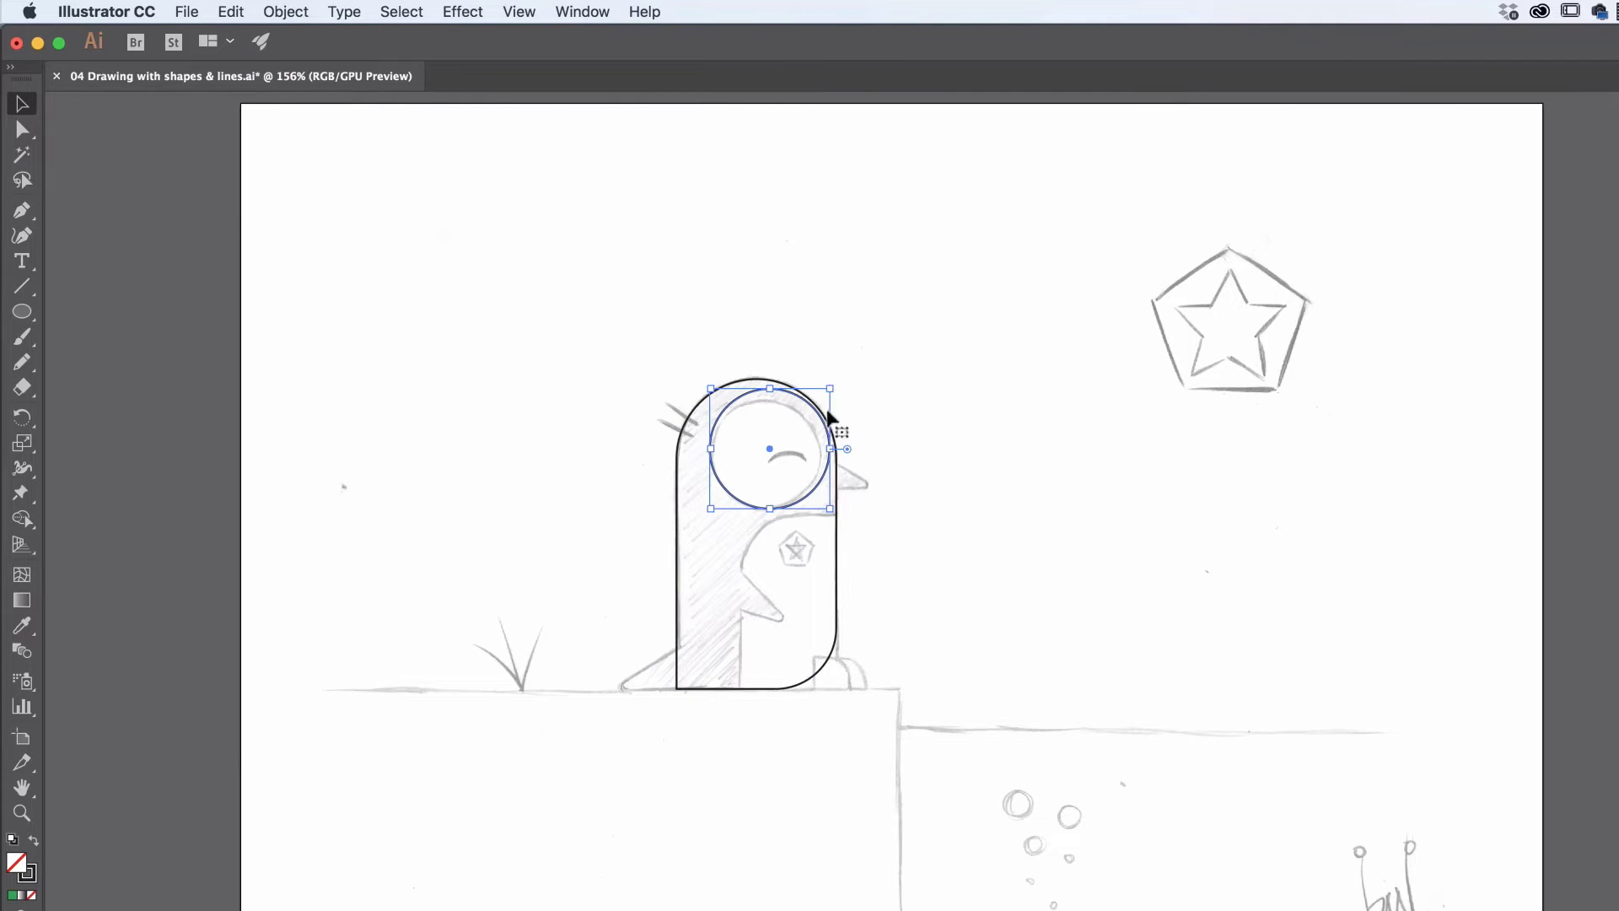
drag(771, 451, 765, 456)
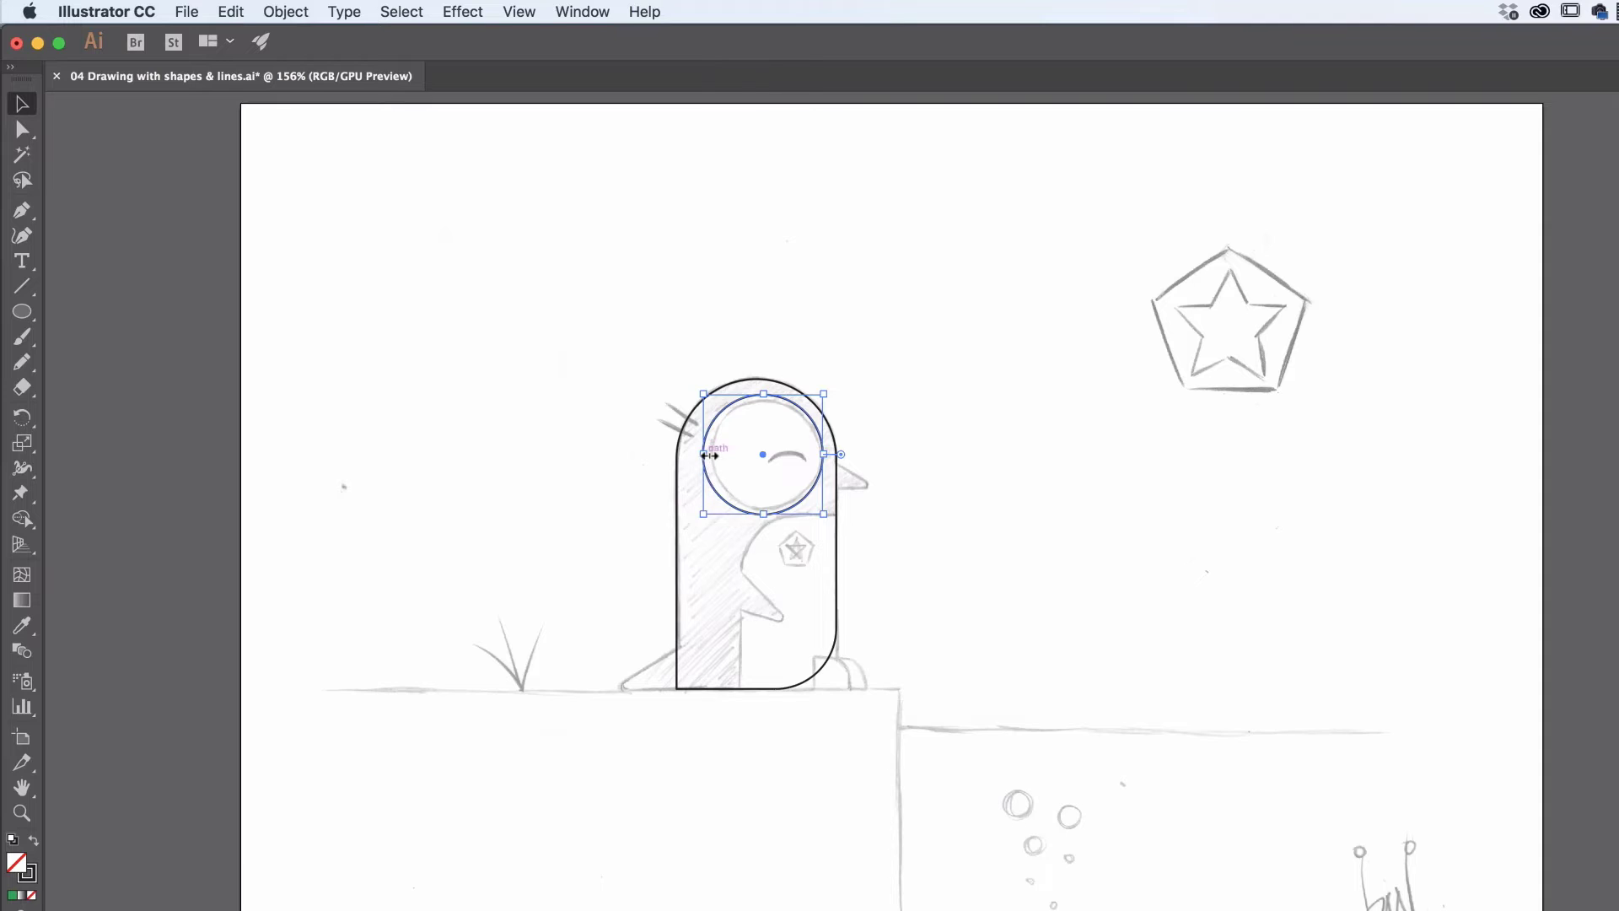
Try narrowing the face circle from one side only, and undo the distortion.
drag(705, 454, 716, 457)
drag(767, 516, 775, 524)
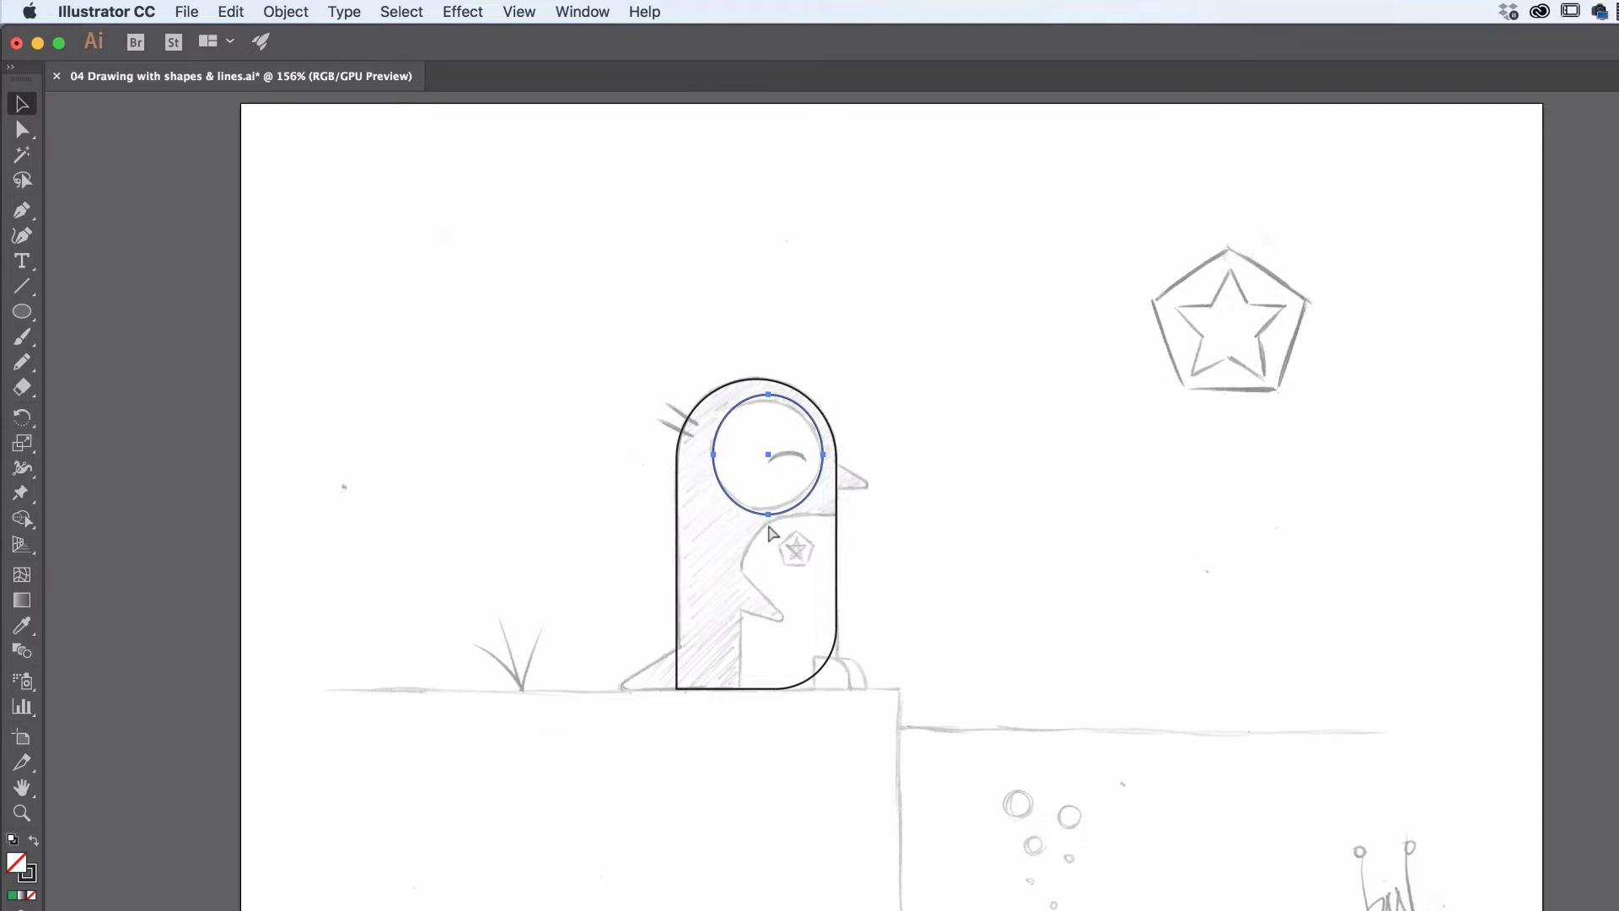
key(super+z)
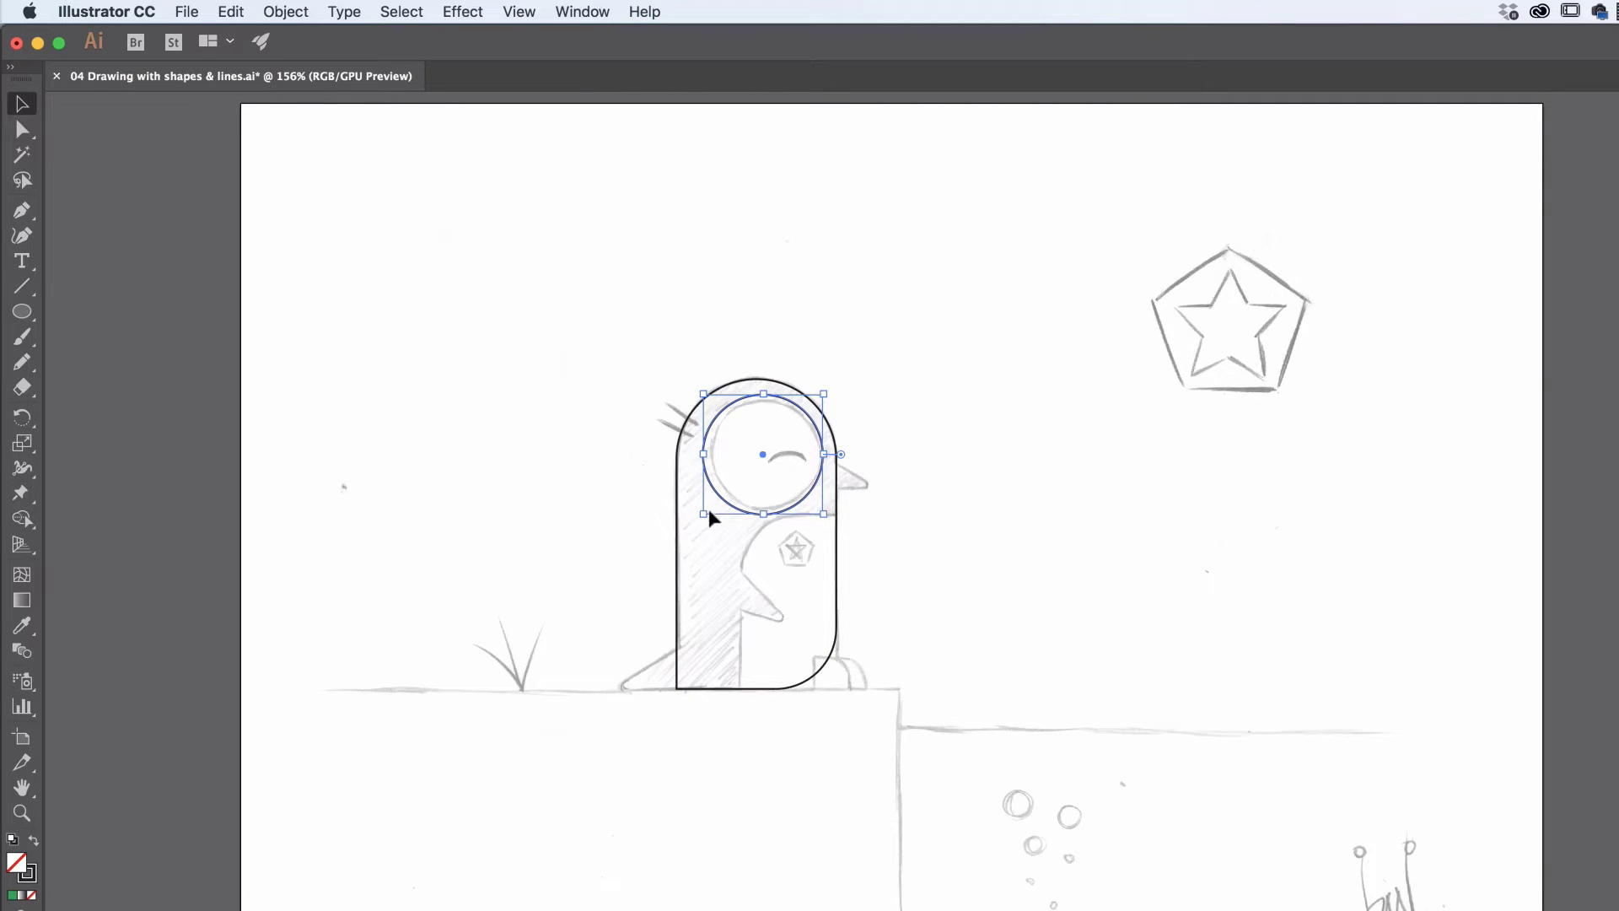
Scale the face circle down proportionally, nudge it to match the sketched face outline, and deselect it.
drag(704, 515, 708, 508)
drag(822, 393, 818, 399)
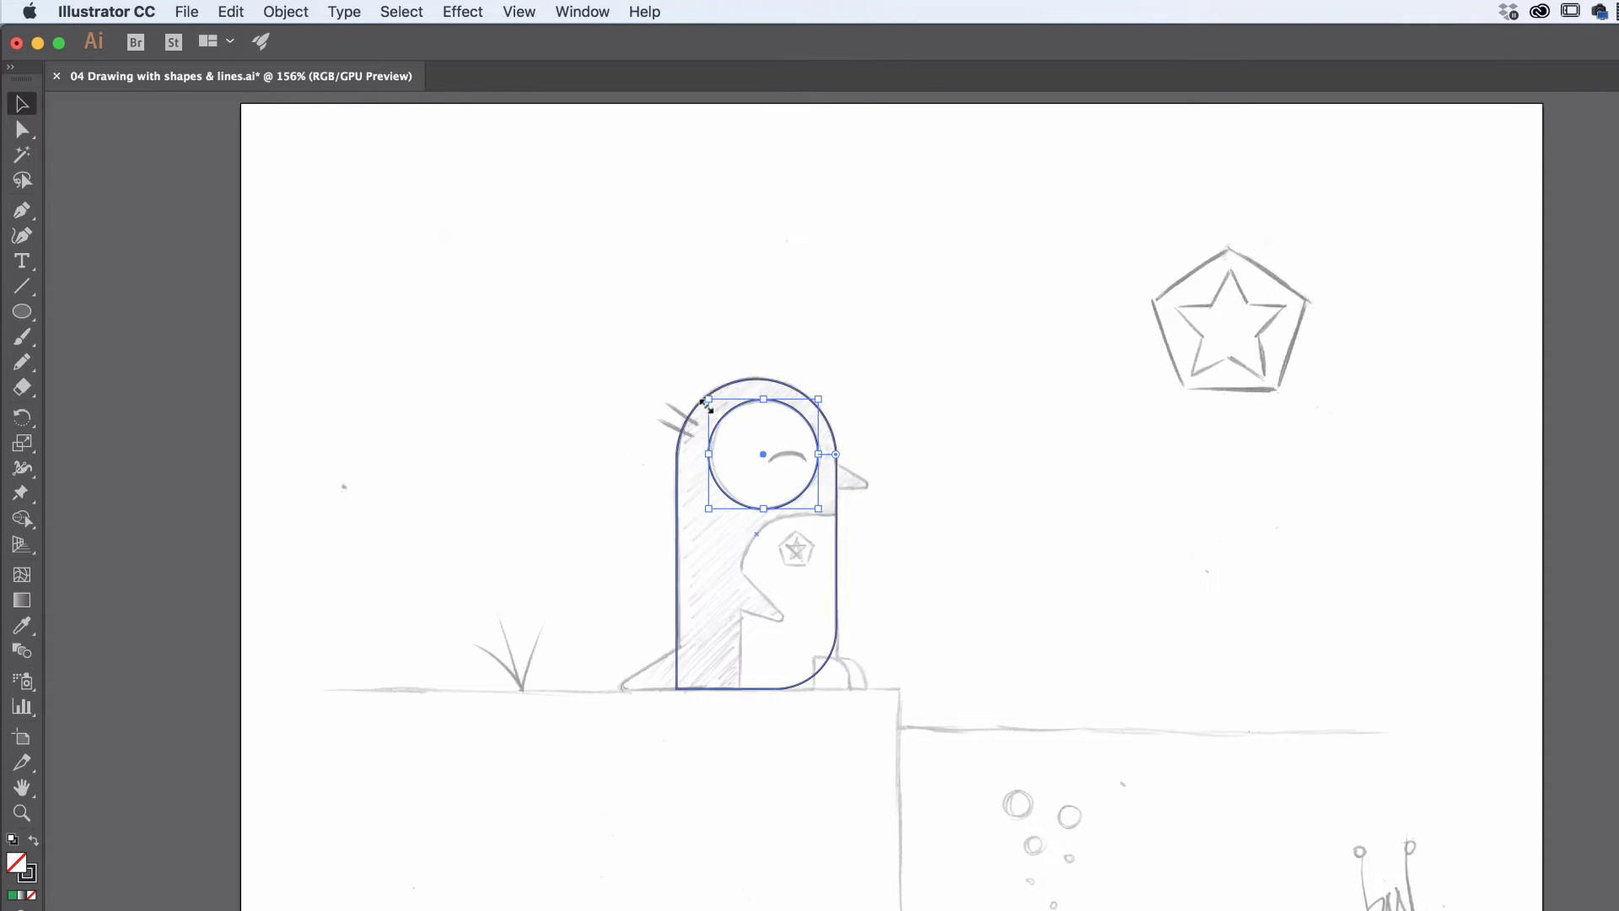
mouse_move(708, 399)
mouse_down()
mouse_move(730, 412)
mouse_move(713, 402)
mouse_up()
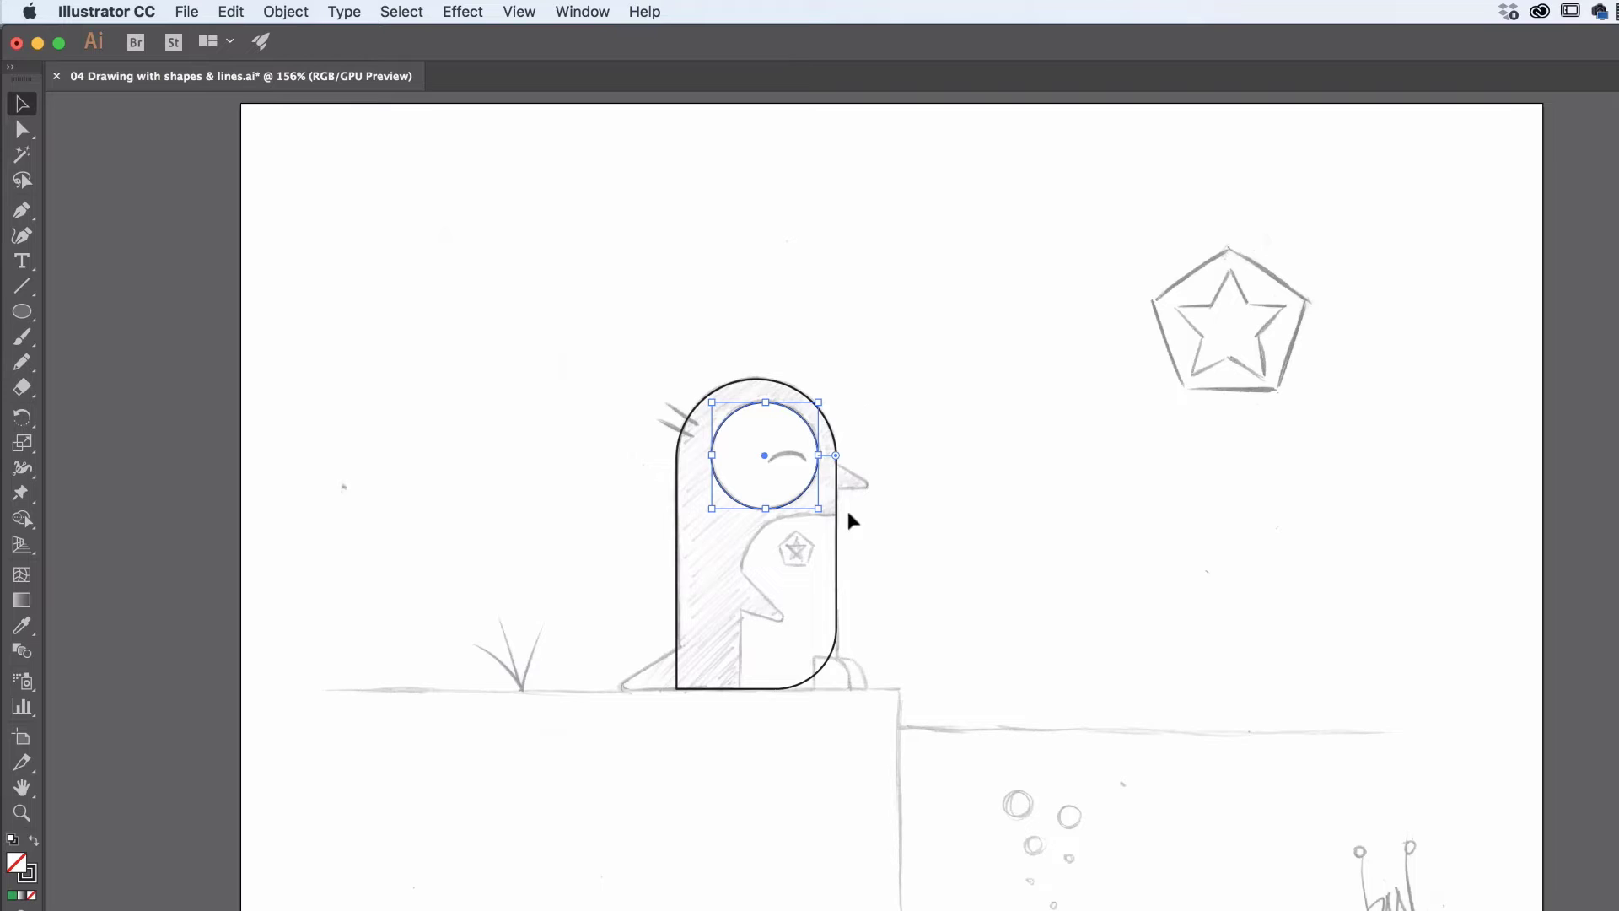
mouse_move(811, 477)
mouse_down()
mouse_move(802, 463)
mouse_move(818, 483)
mouse_move(830, 449)
mouse_move(814, 486)
mouse_move(803, 463)
mouse_move(816, 486)
mouse_up()
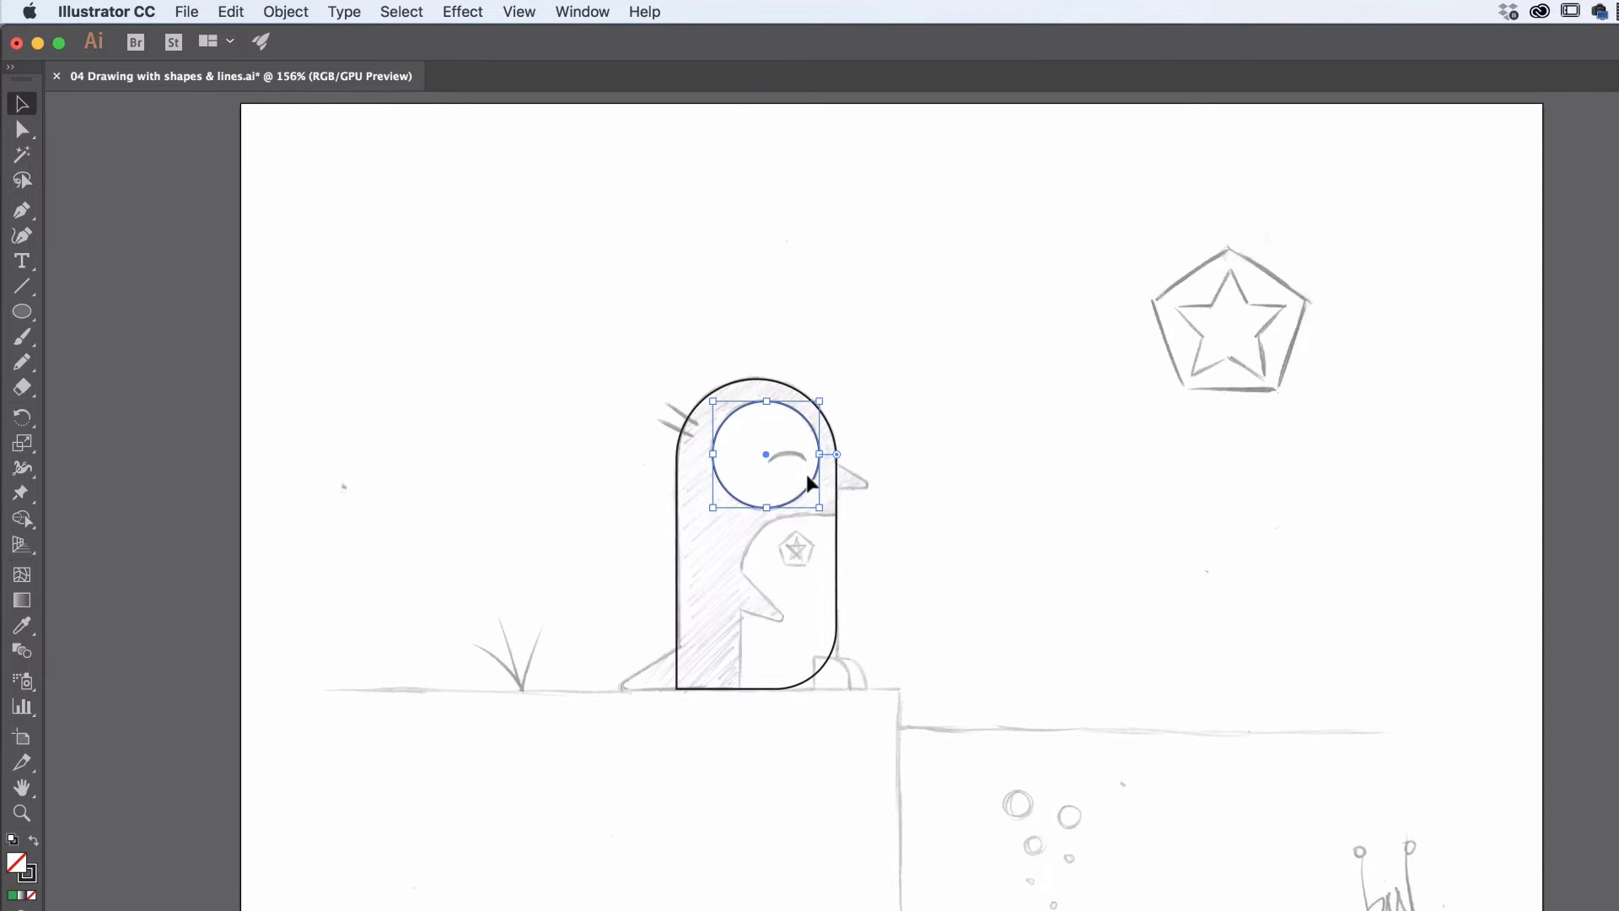
click(868, 451)
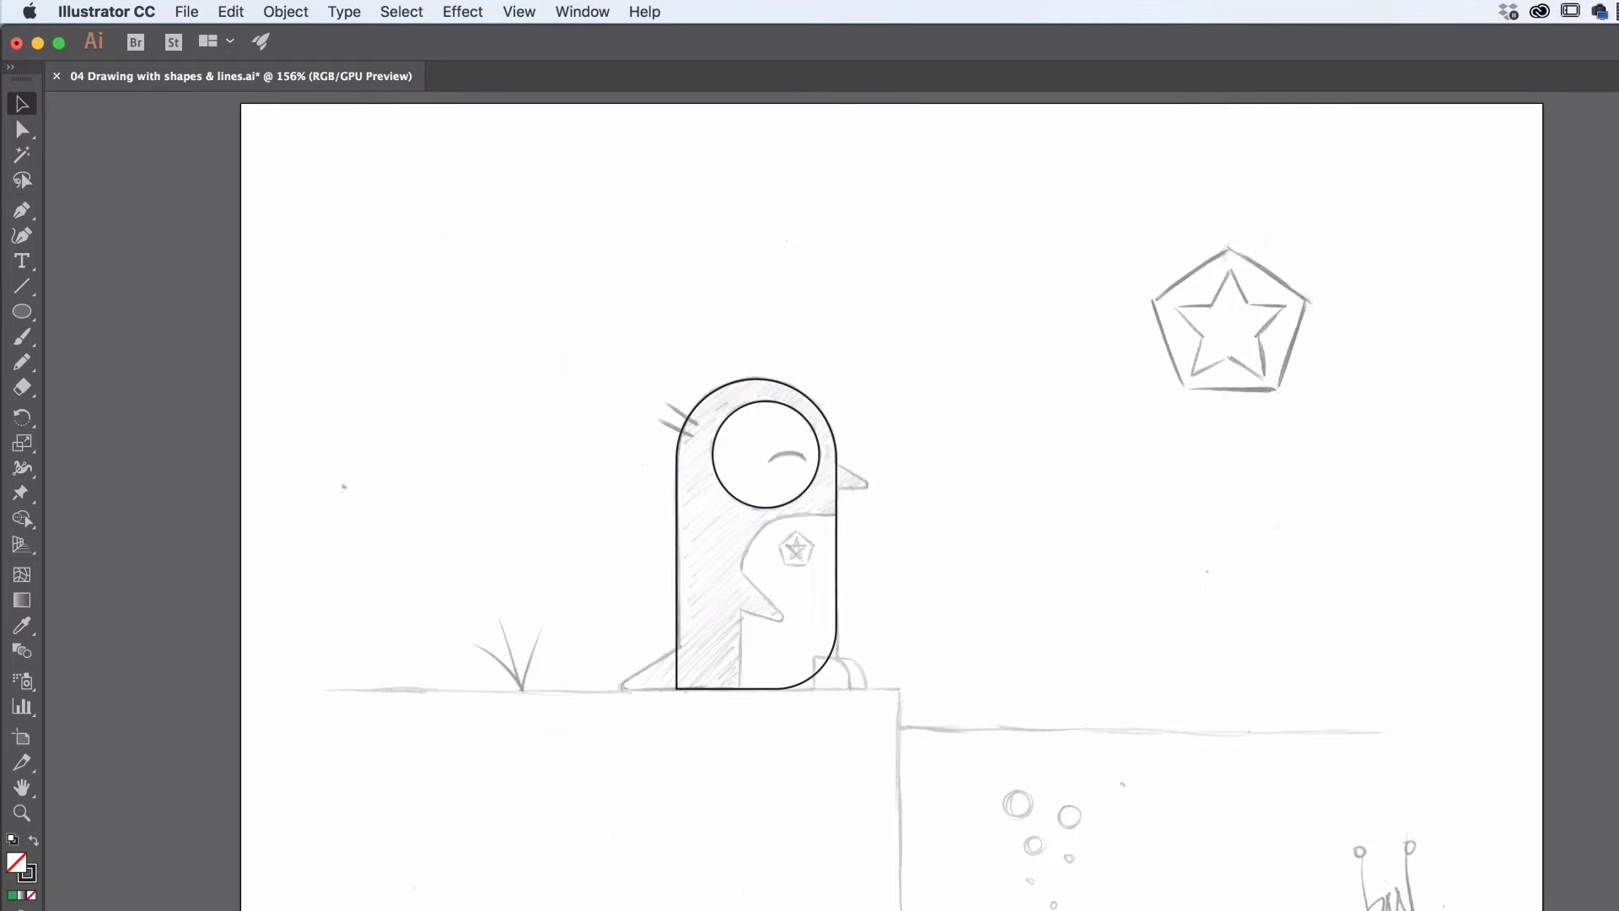
Draw a small curve with the Arc tool on the empty artboard between the penguin and the pentagon badge.
click(17, 291)
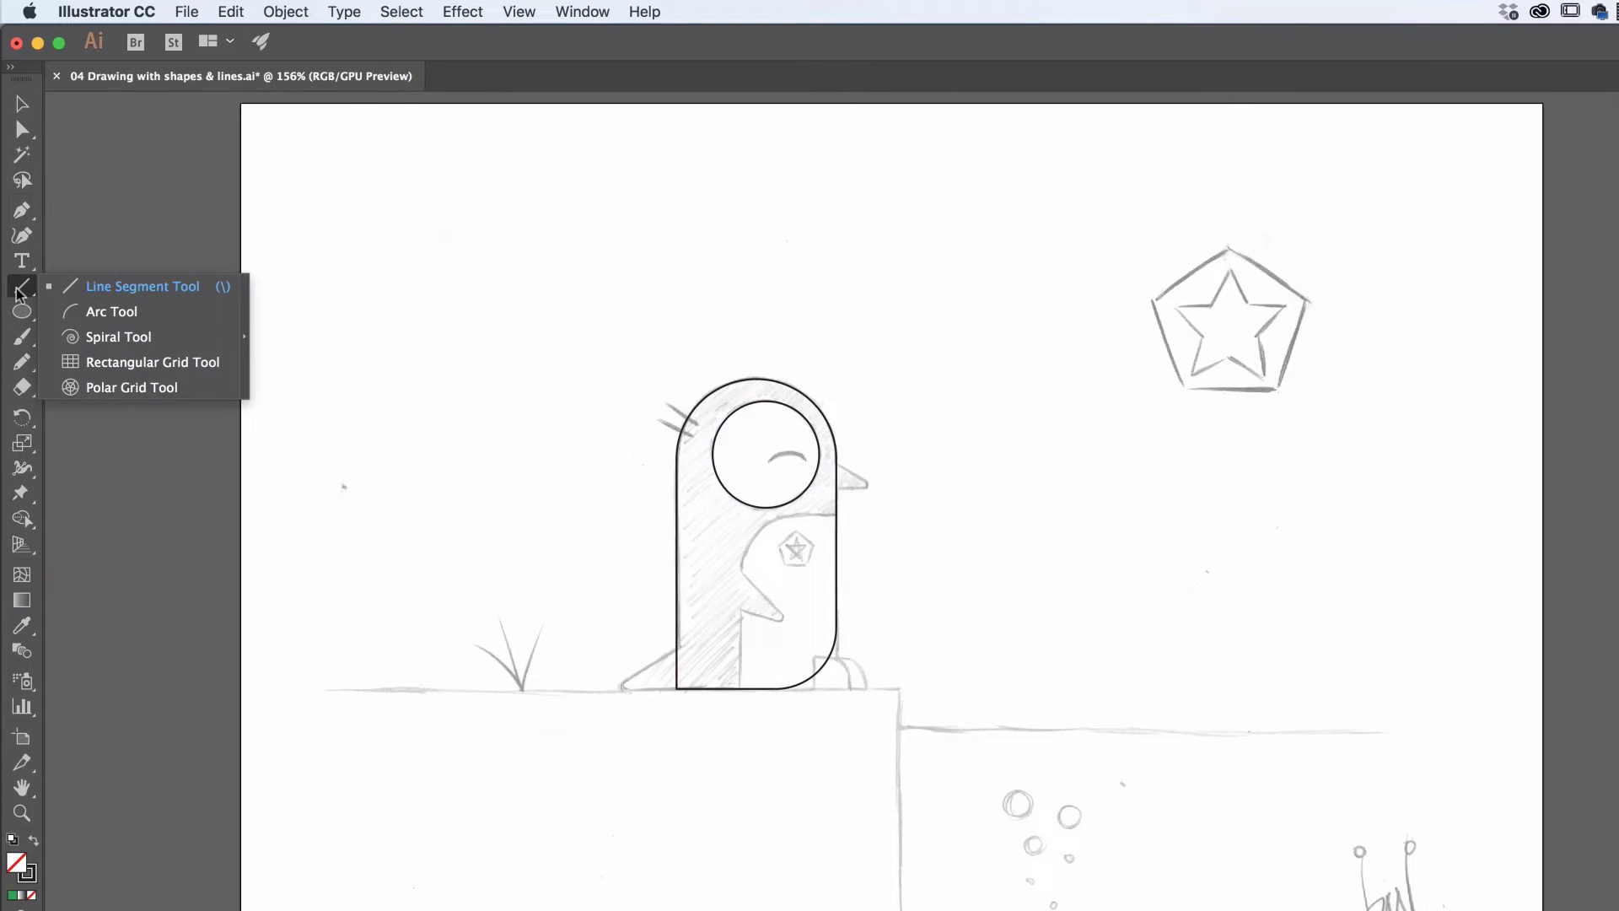
click(120, 314)
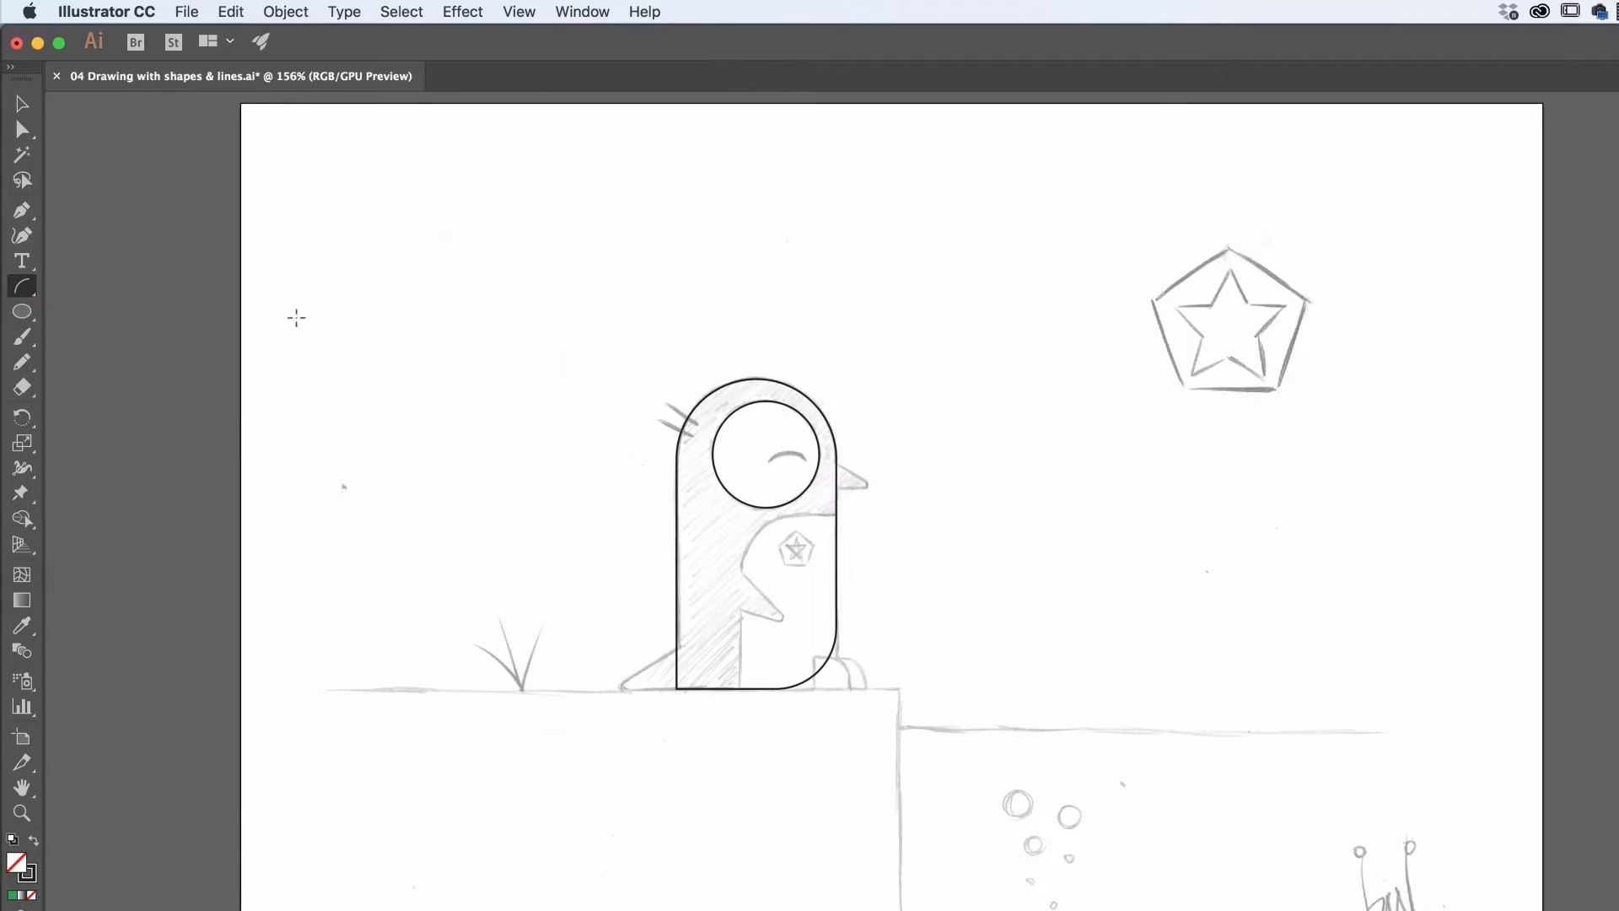
drag(931, 221, 976, 260)
click(23, 104)
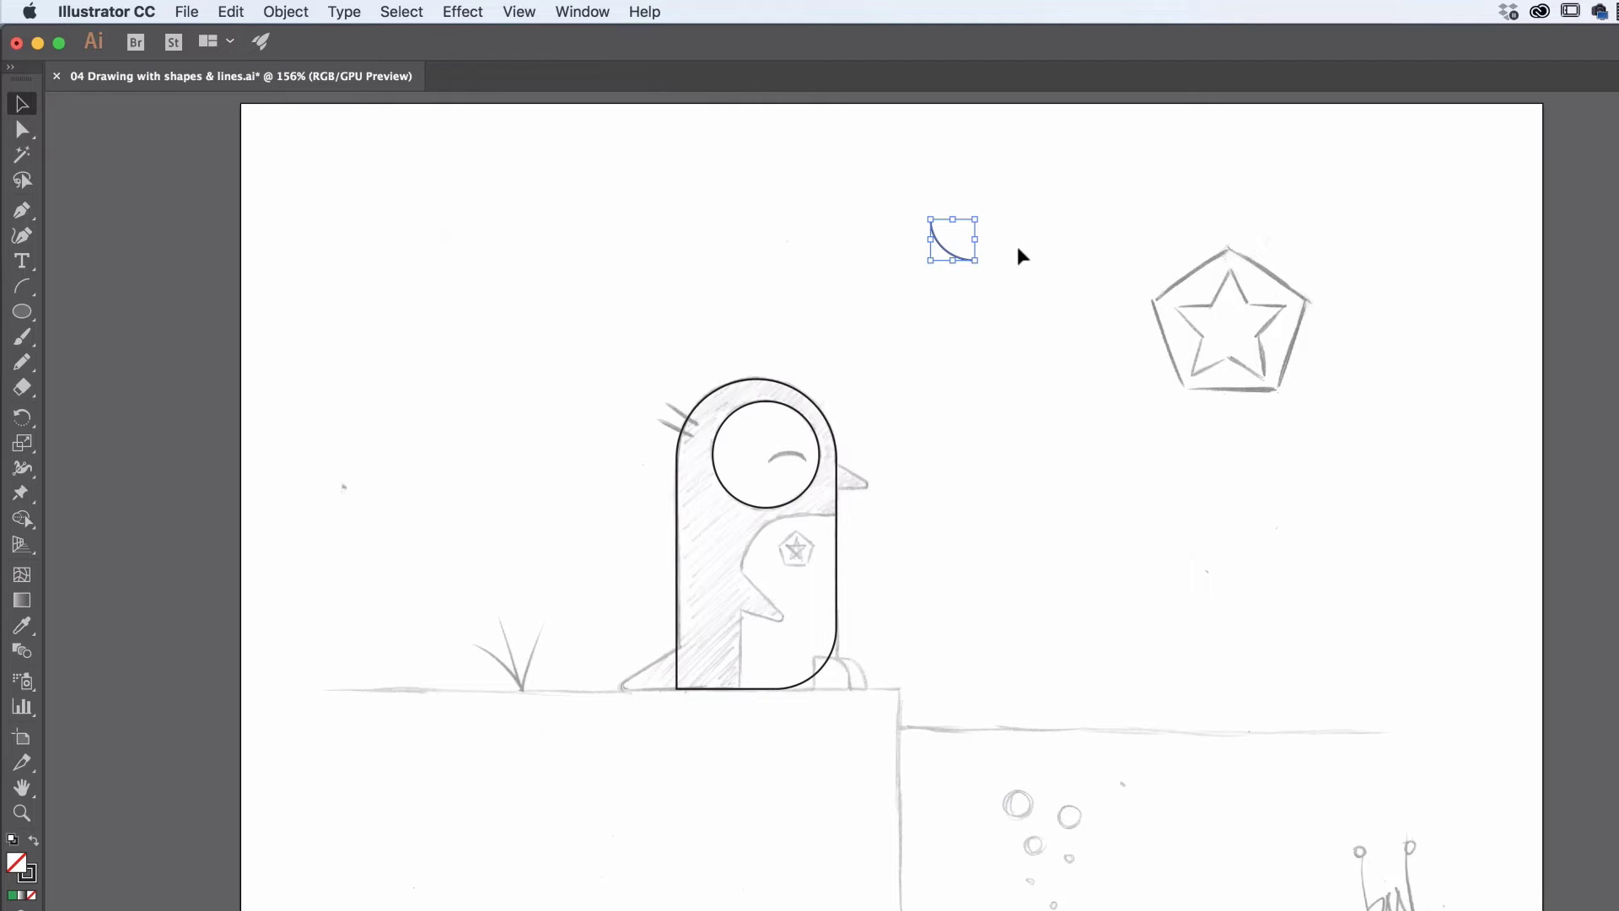
Toggle the selected arc's bounding box off and back on while viewing it at 400% zoom.
key(super+shift+b)
key(super+equal)
key(super+equal)
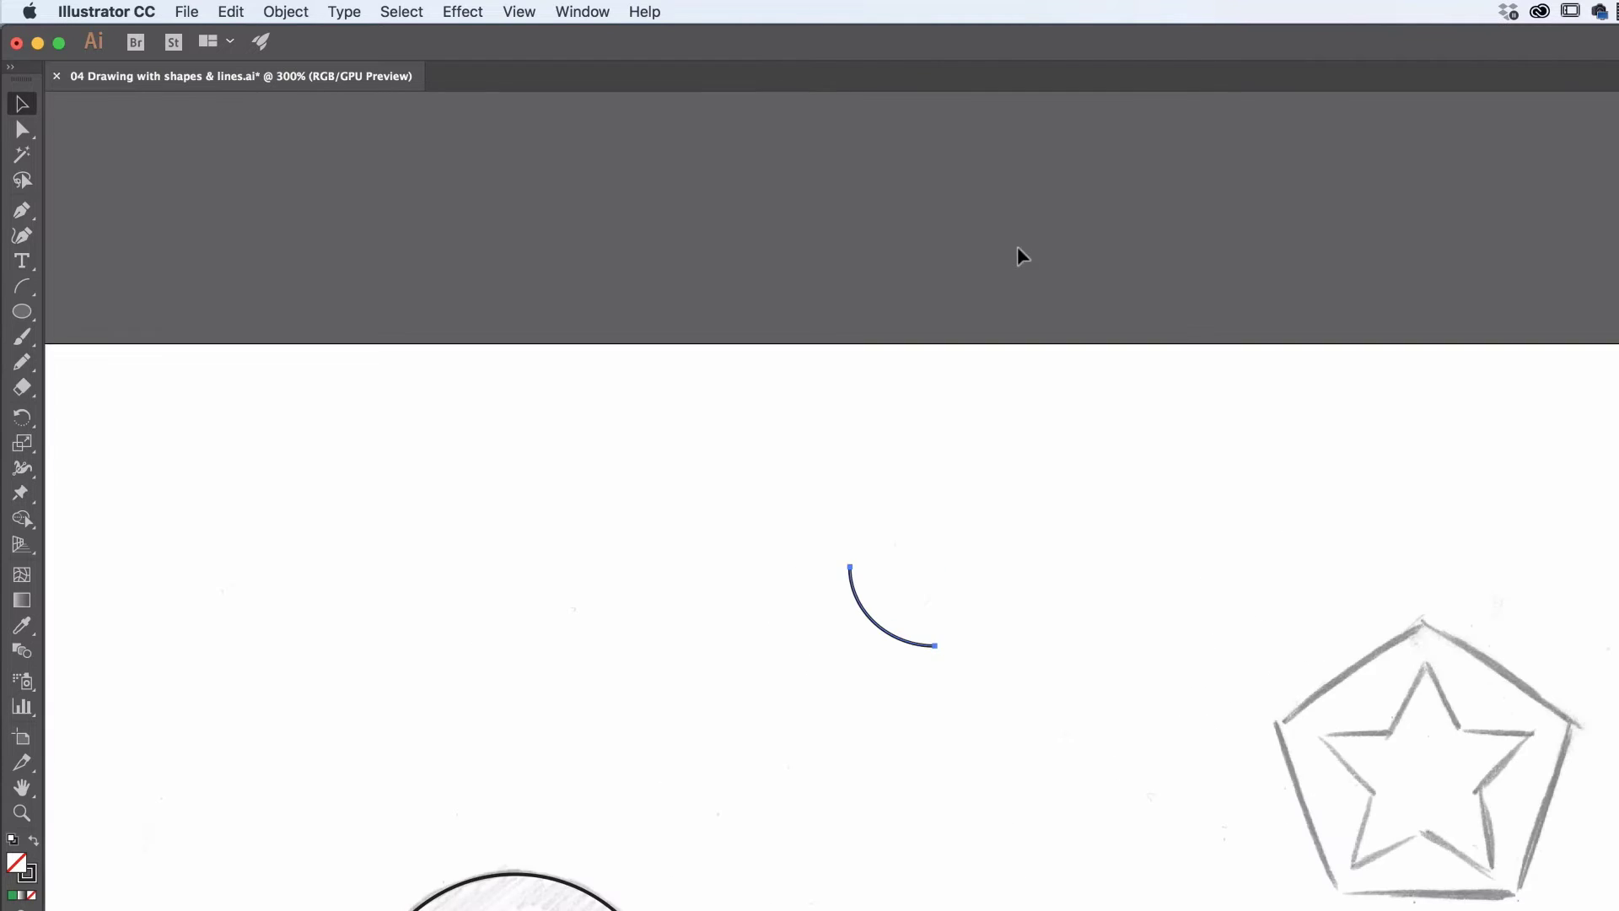
key(super+shift+b)
key(super+shift+b)
key(super+equal)
key(super+shift+b)
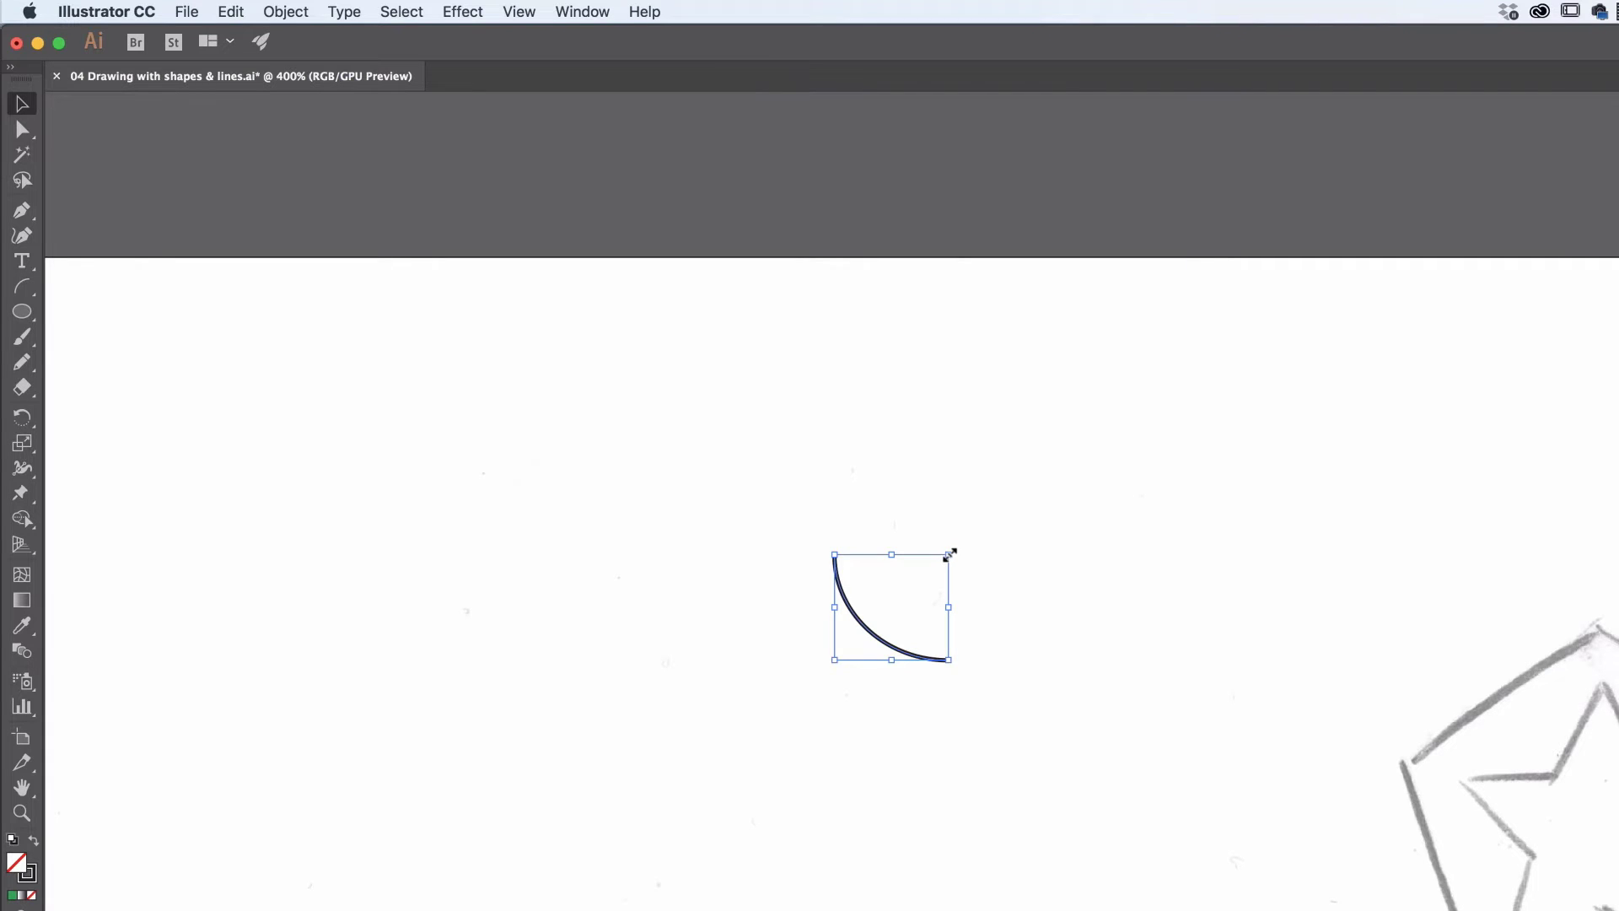
Rotate the slightly enlarged arc until it arches upward like the closed eye, and move it toward the penguin's head.
mouse_move(951, 554)
mouse_down()
mouse_move(1023, 484)
mouse_move(955, 548)
mouse_up()
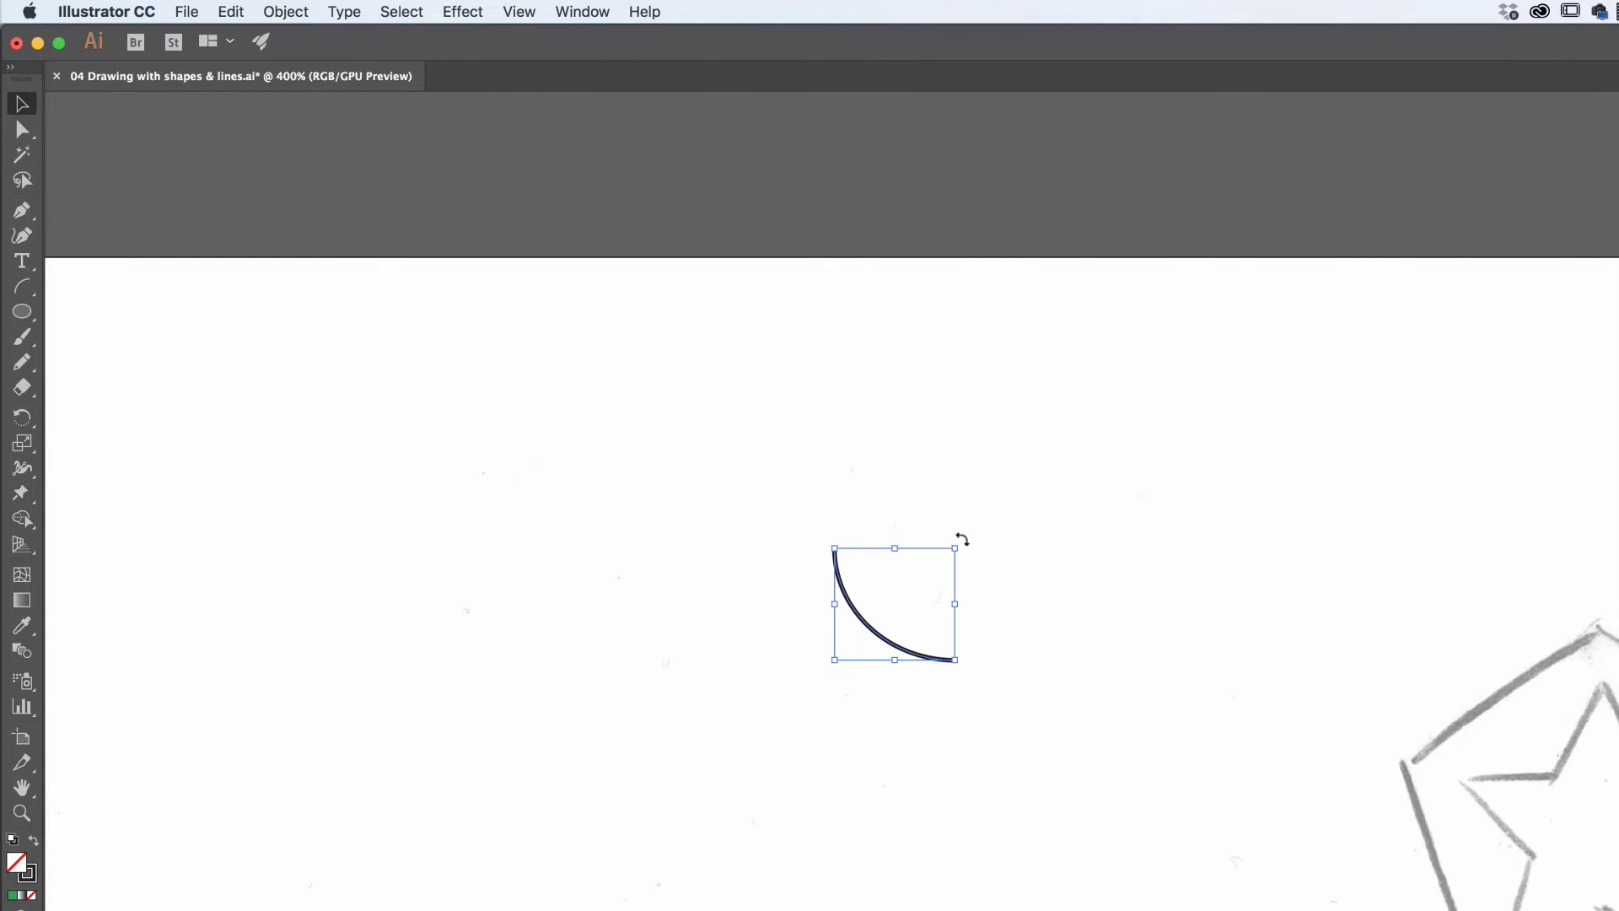
drag(962, 541, 634, 626)
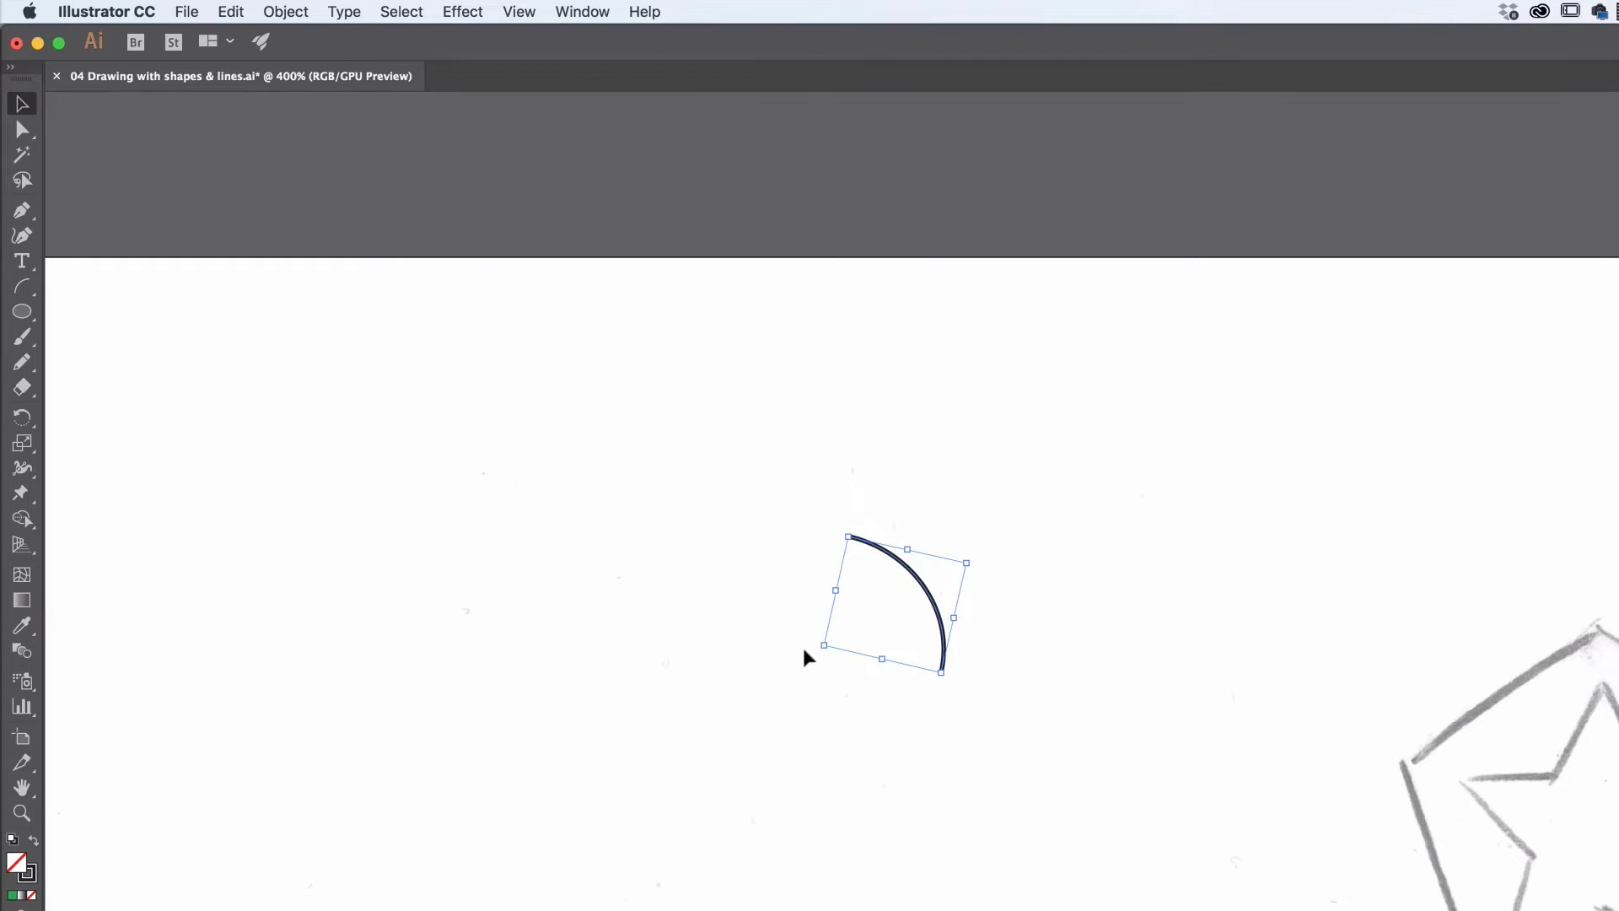
drag(810, 651, 884, 702)
drag(909, 578, 645, 842)
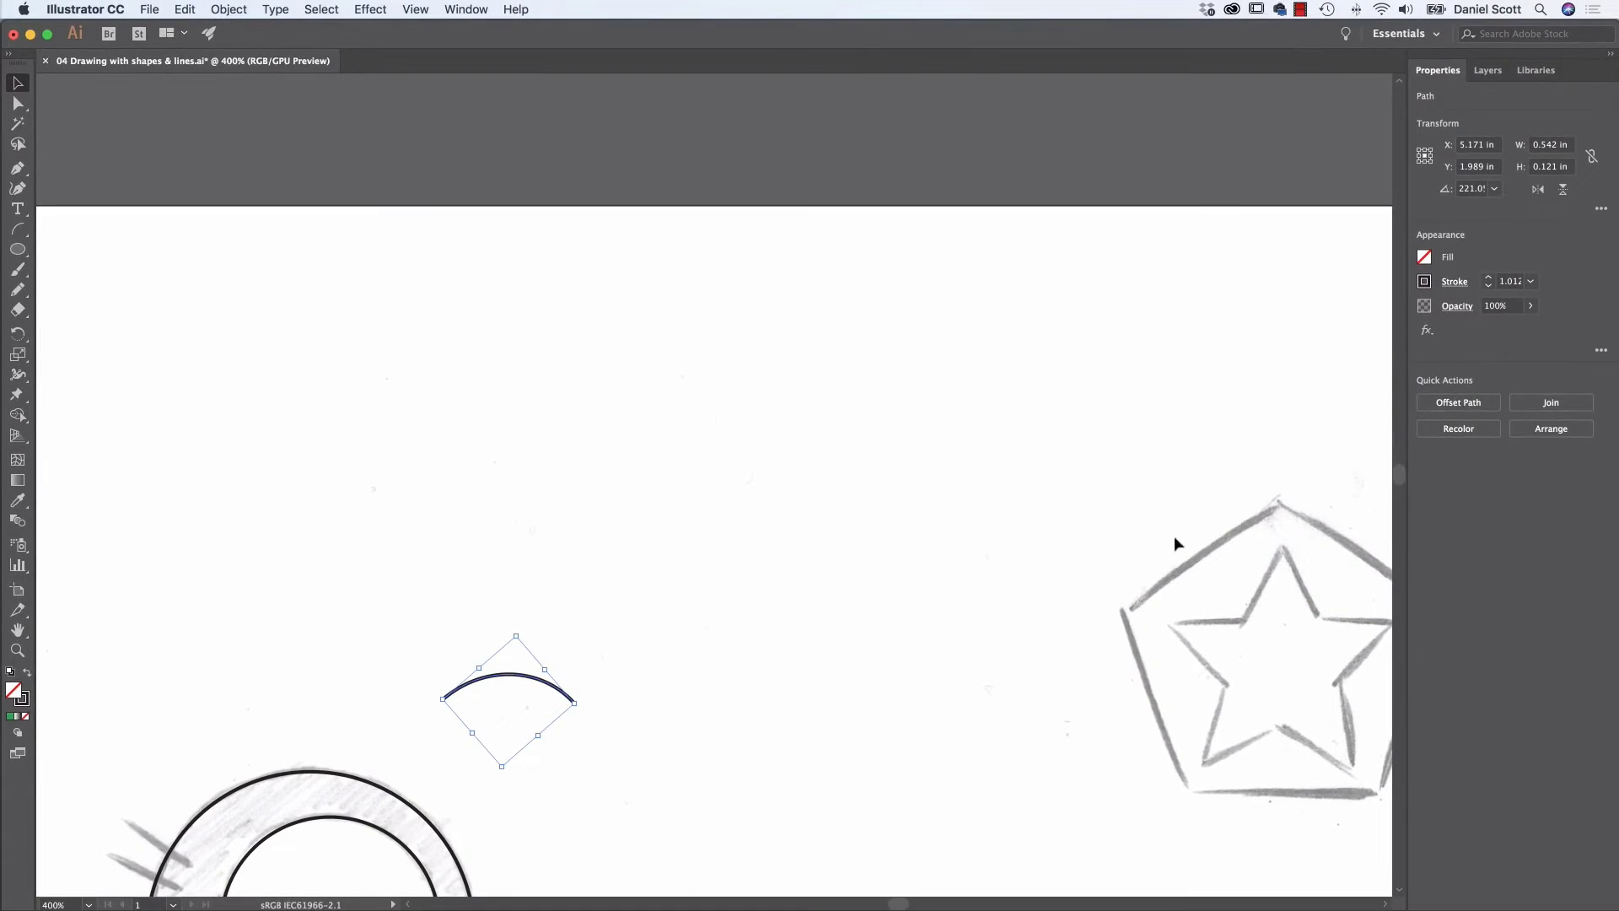
Place the arc over the sketched closed eye and scale it proportionally to about 0.32 in wide to match.
drag(1399, 475, 1399, 477)
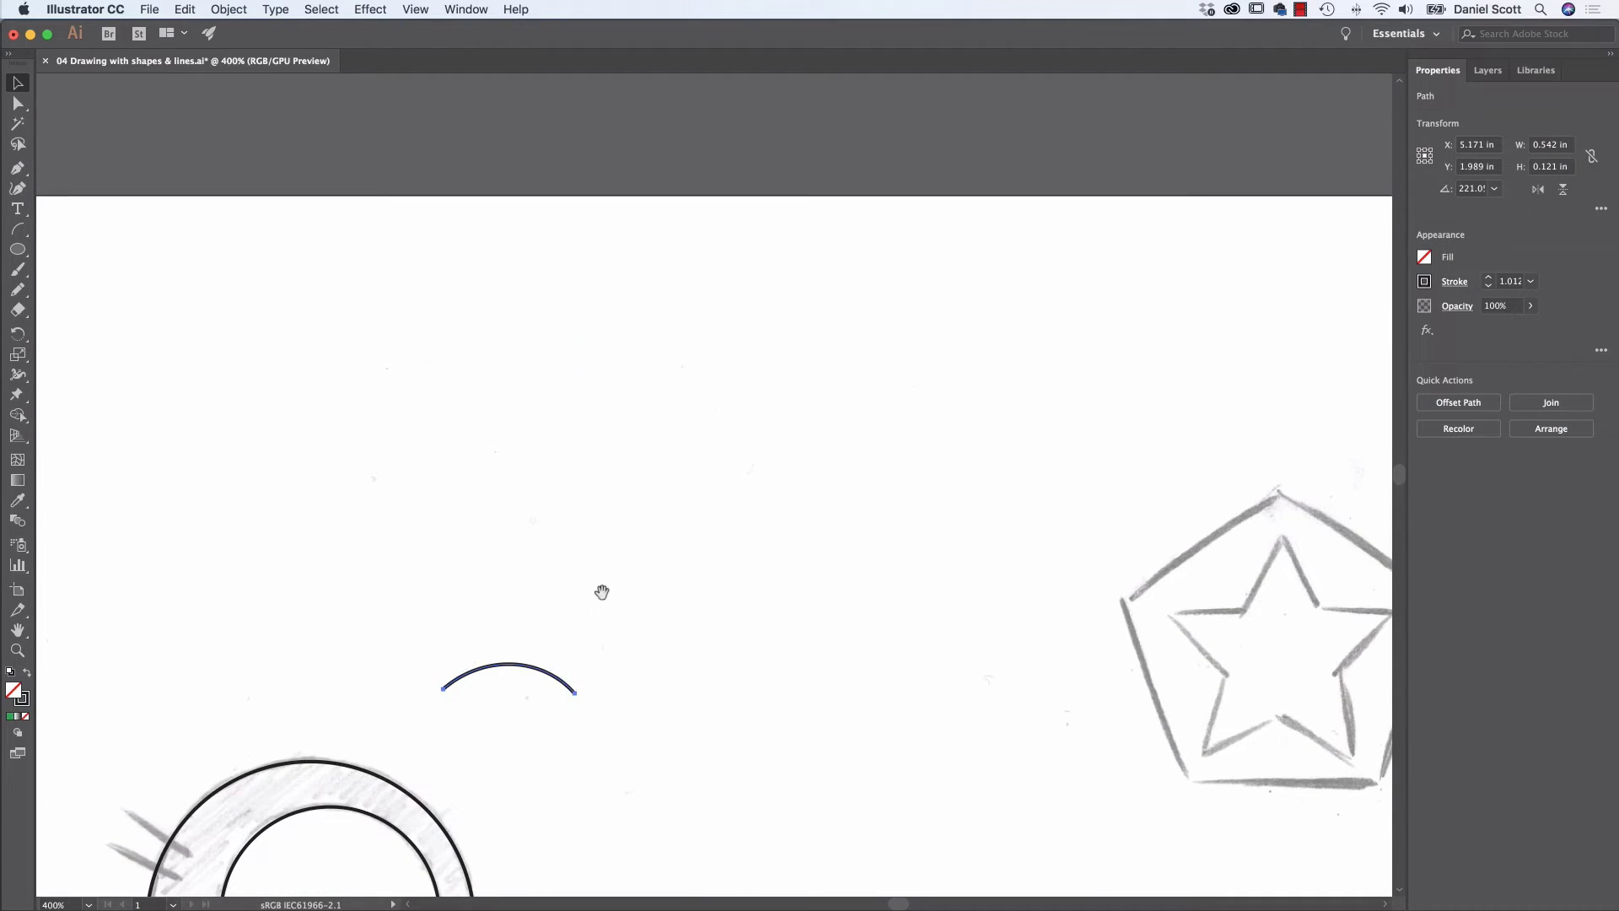
drag(542, 600, 715, 416)
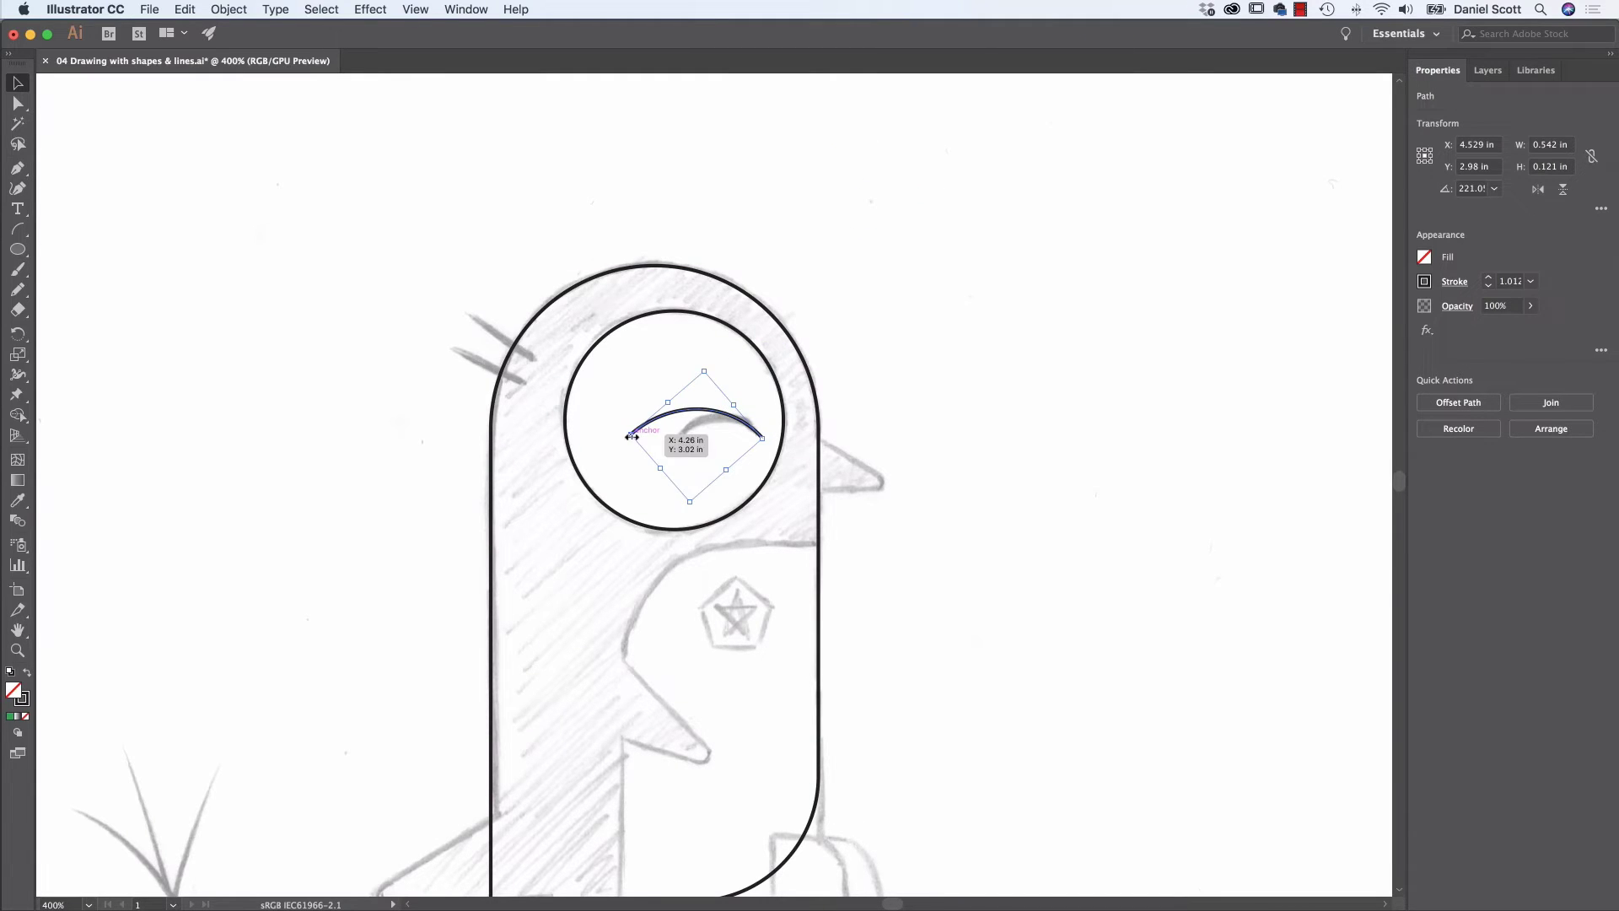
mouse_move(629, 436)
mouse_down()
mouse_move(739, 415)
mouse_move(679, 438)
mouse_move(731, 430)
mouse_up()
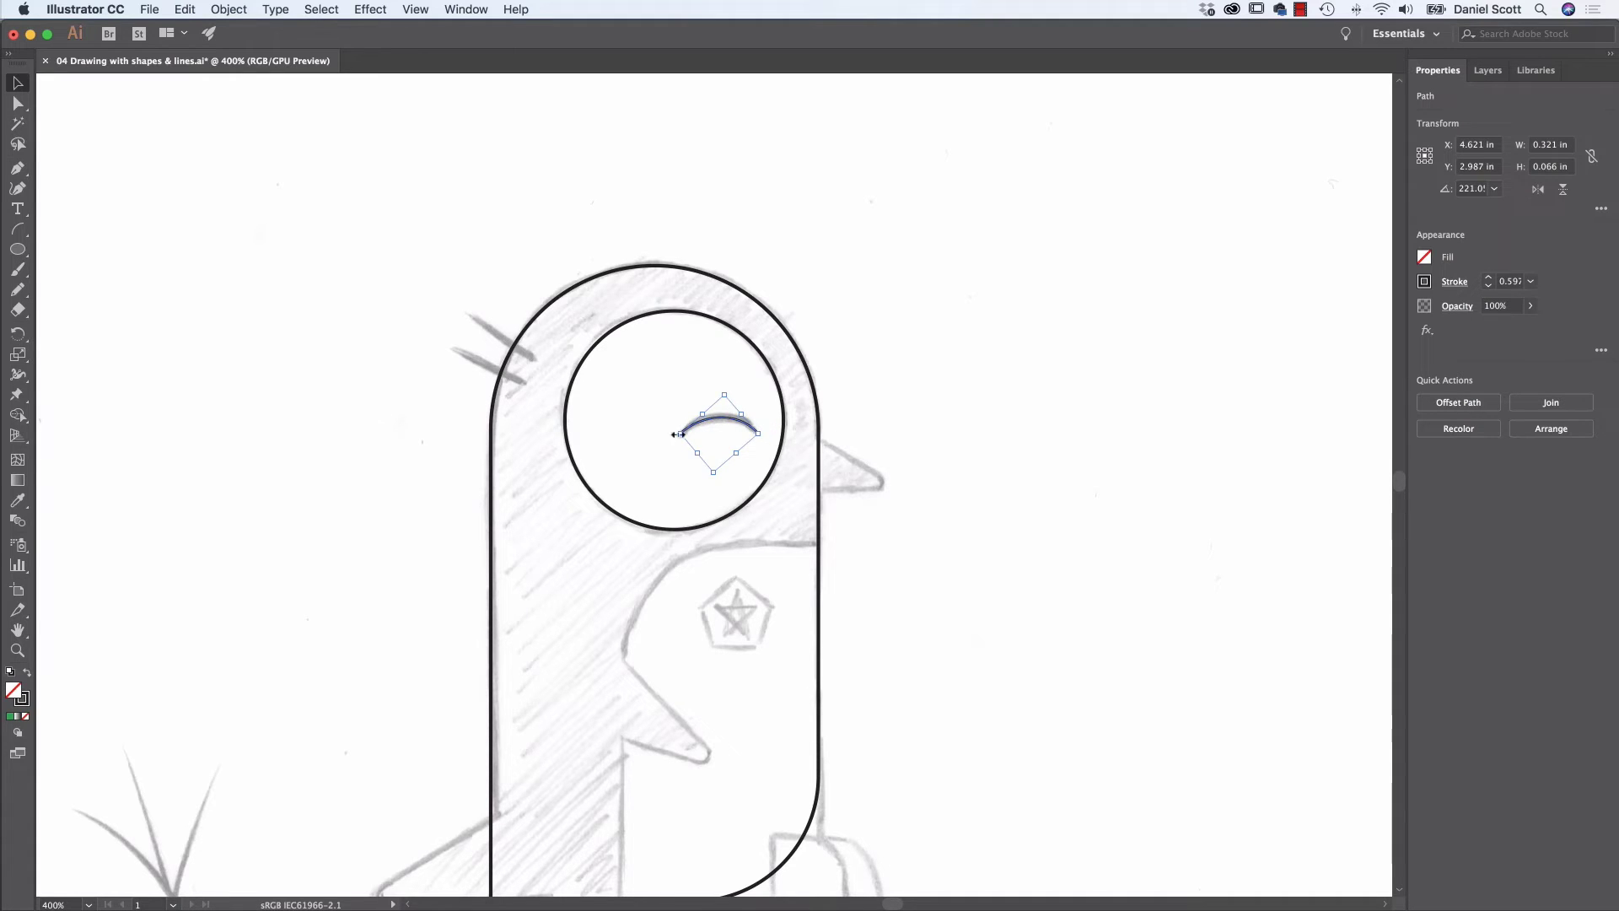
click(966, 333)
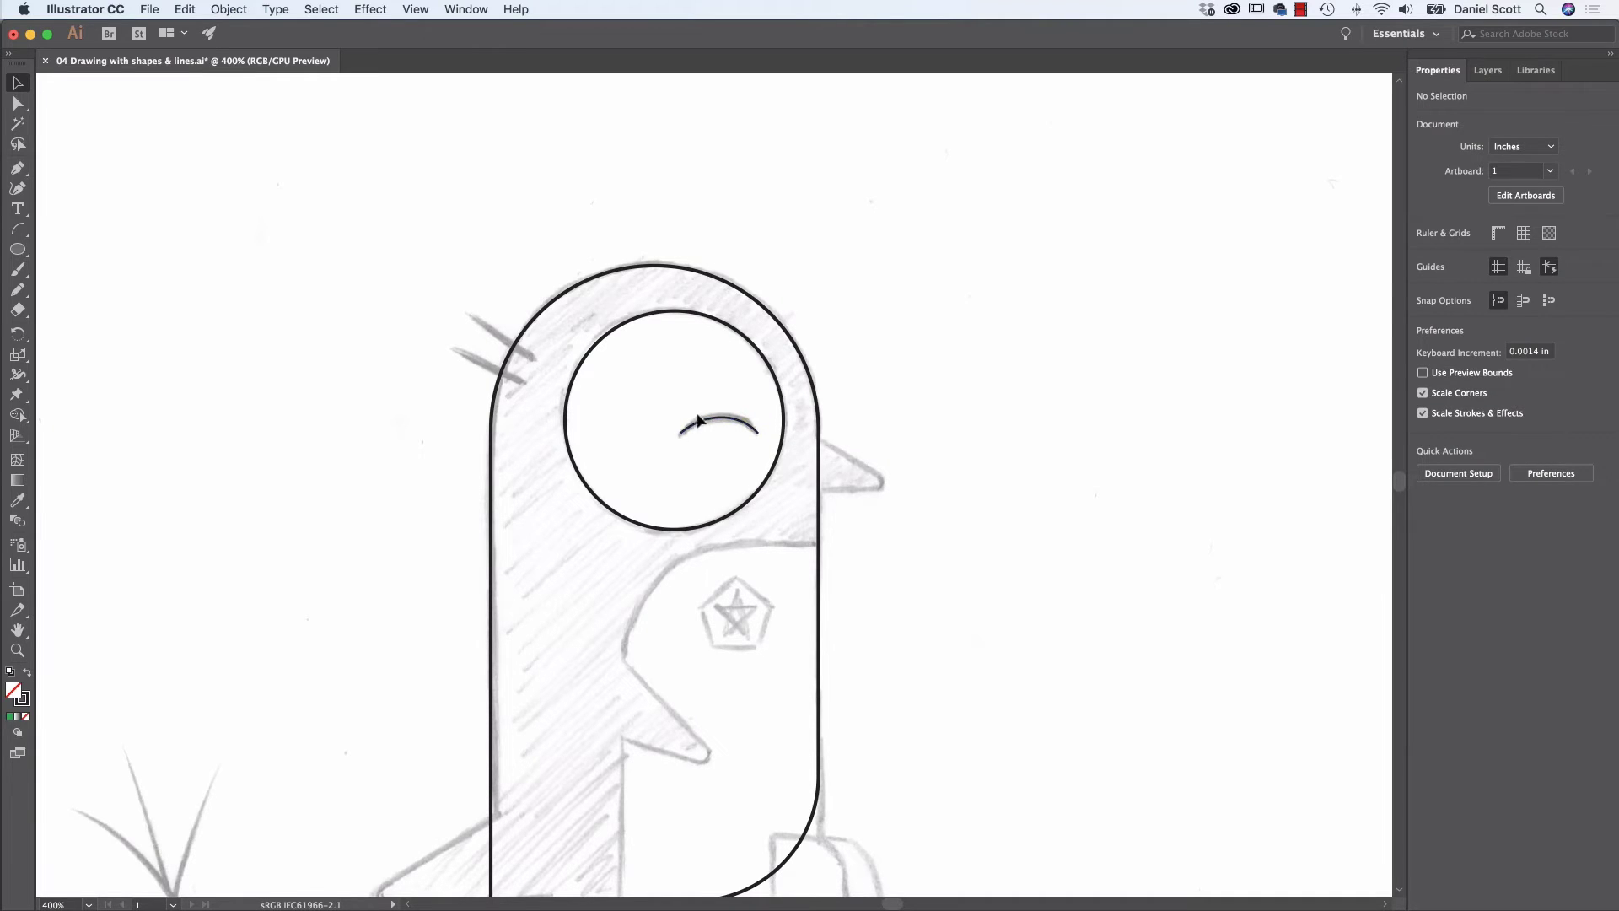
Set the closed-eye arc's stroke weight to 4 pt, check it deselected, and select the arc again.
click(723, 424)
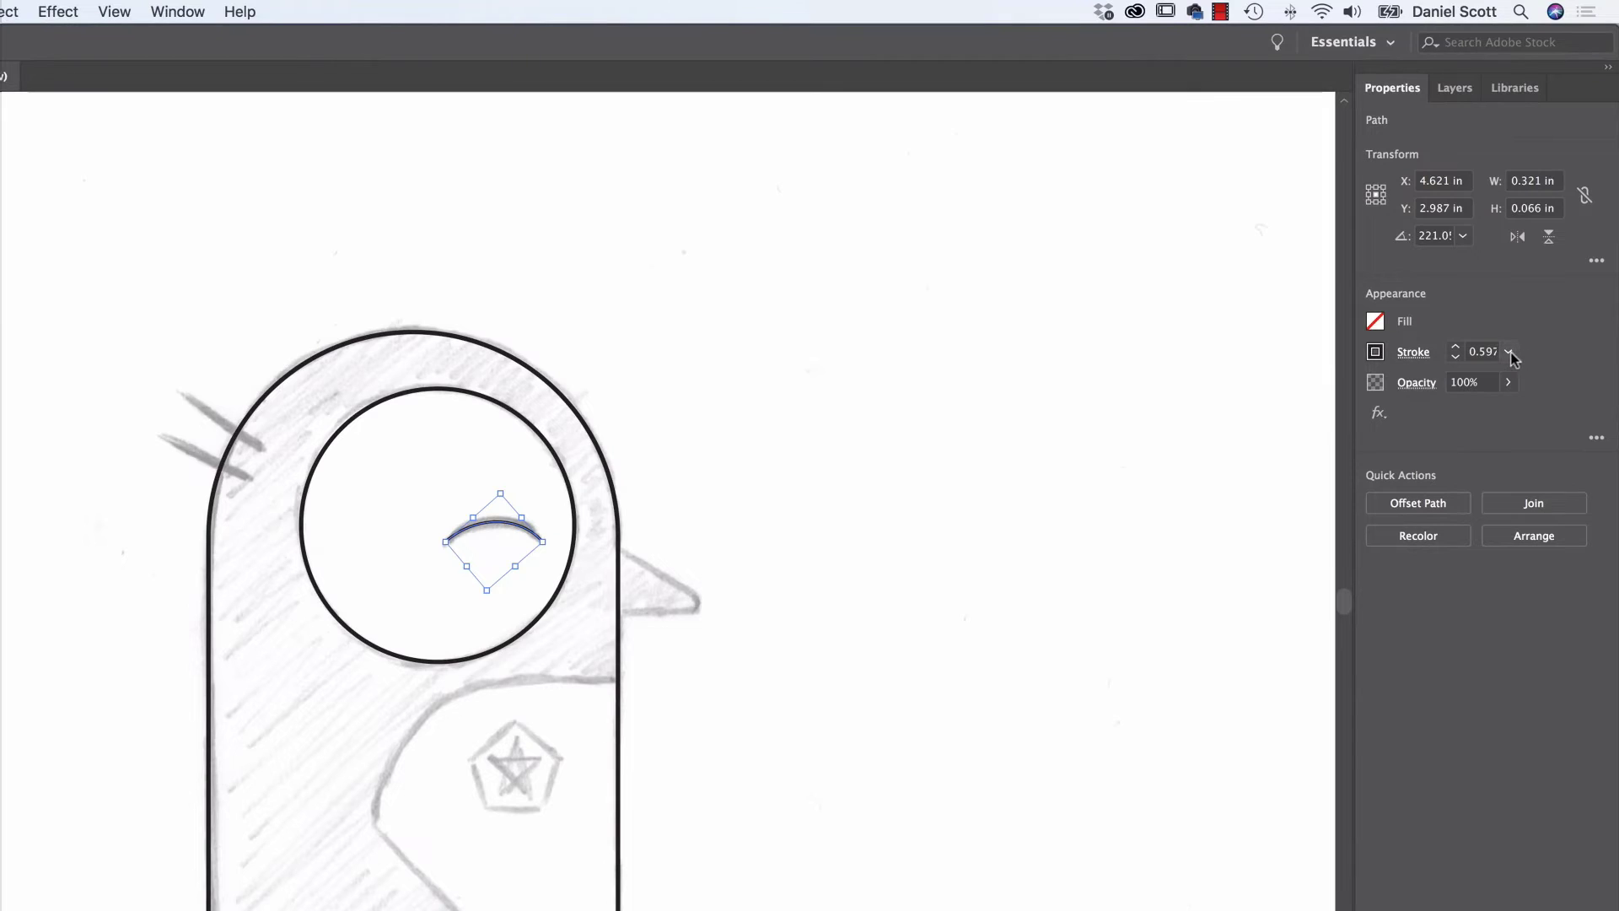
click(1456, 347)
click(1456, 349)
click(1506, 352)
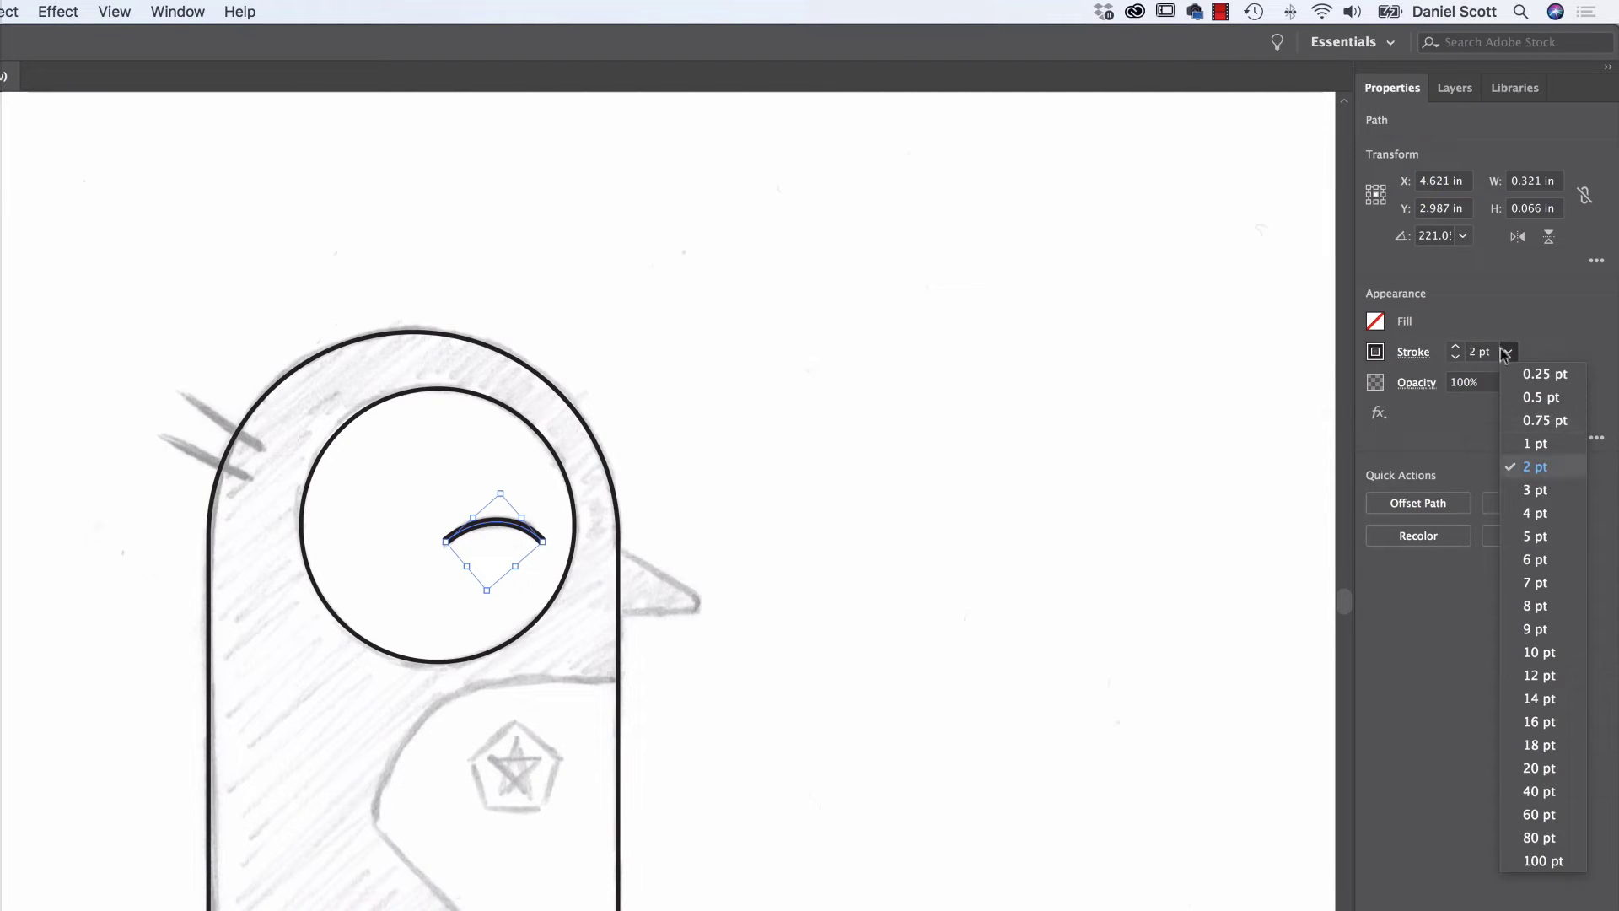
click(1456, 349)
click(1456, 349)
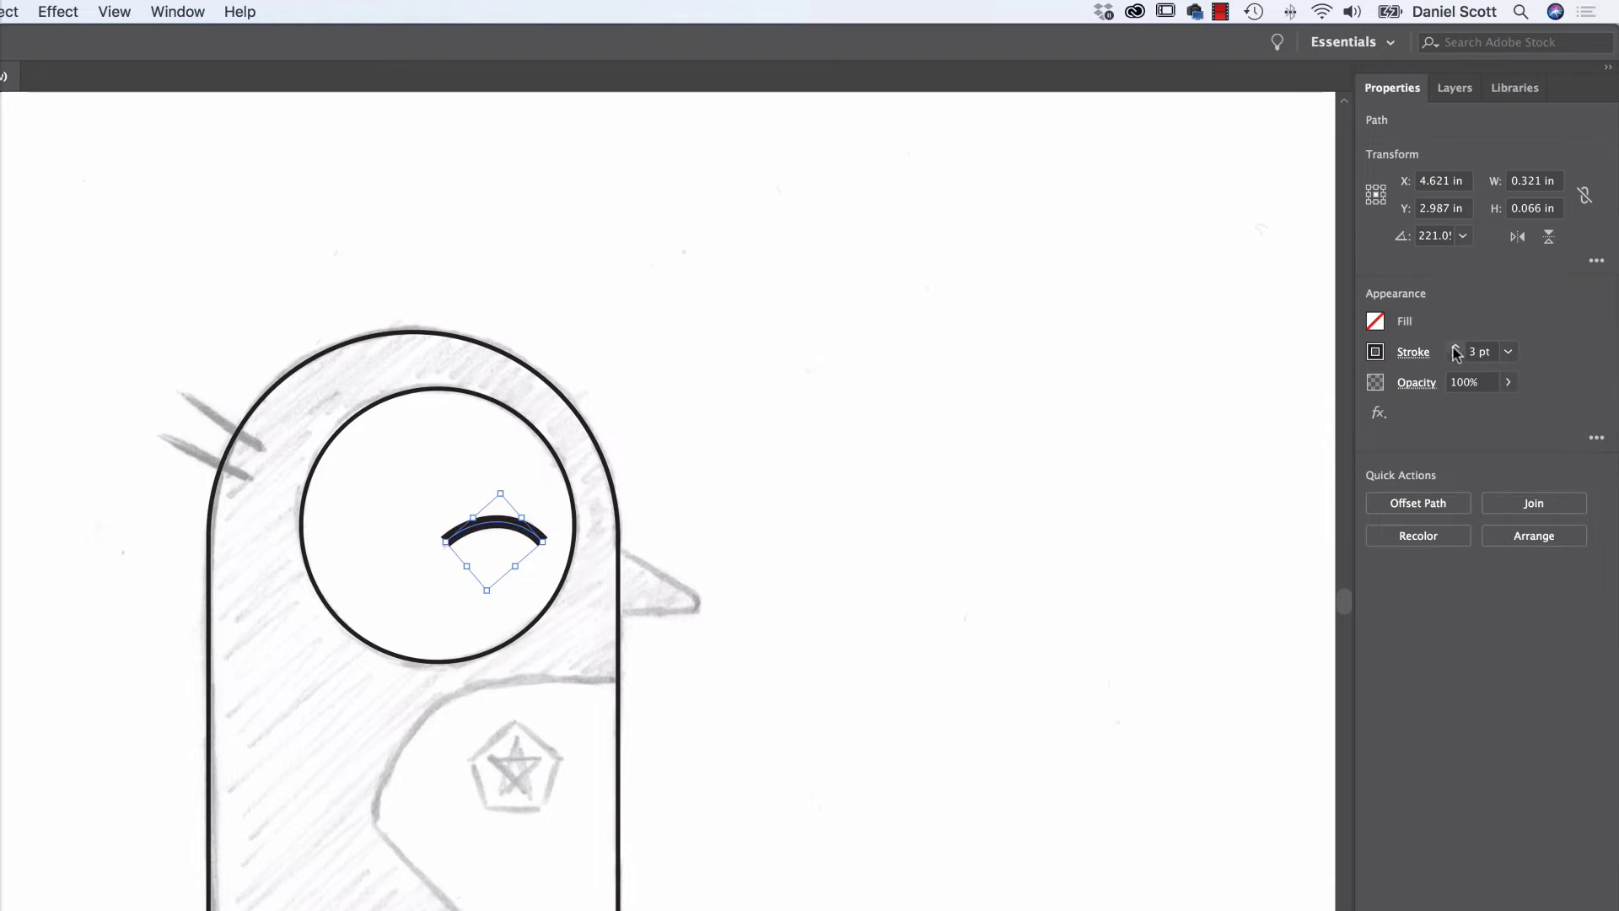
click(1456, 349)
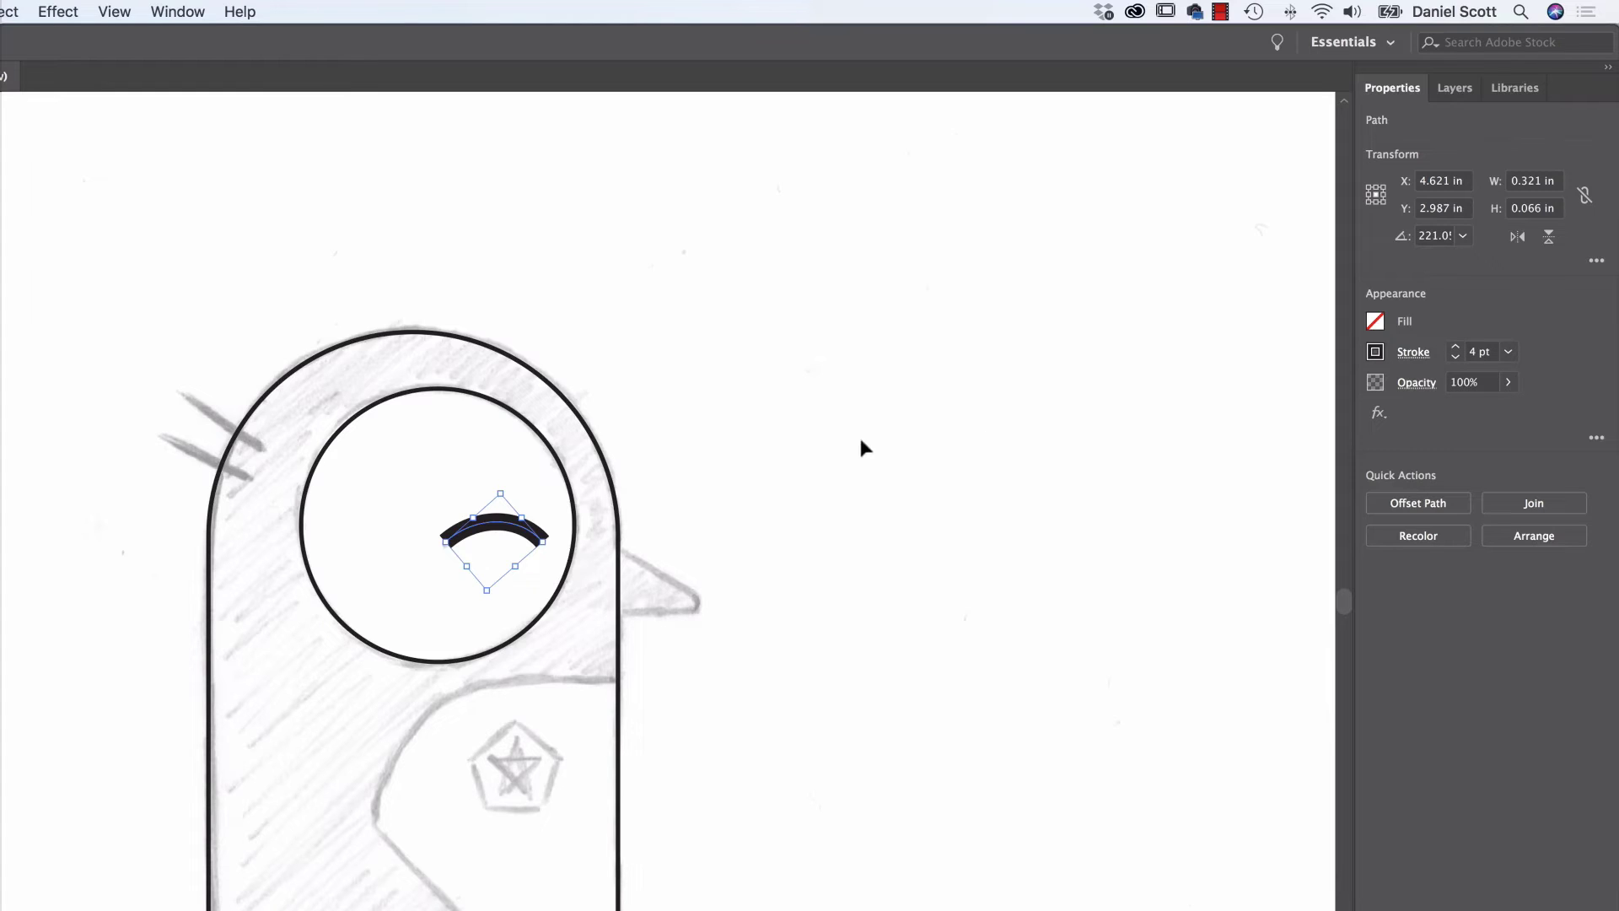
click(845, 406)
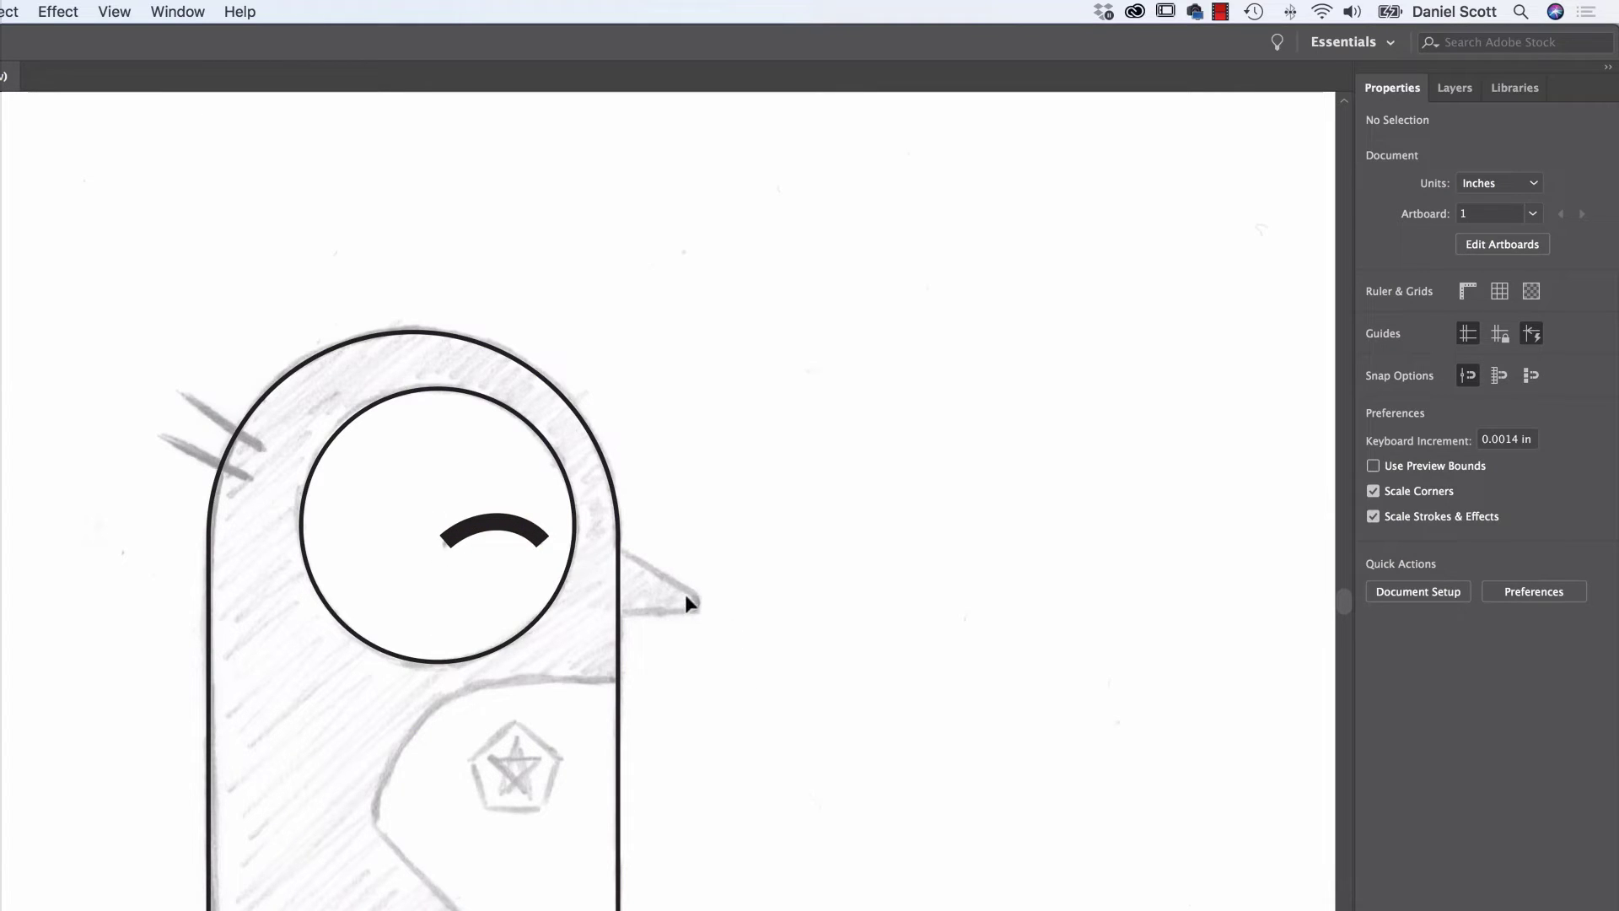
click(493, 530)
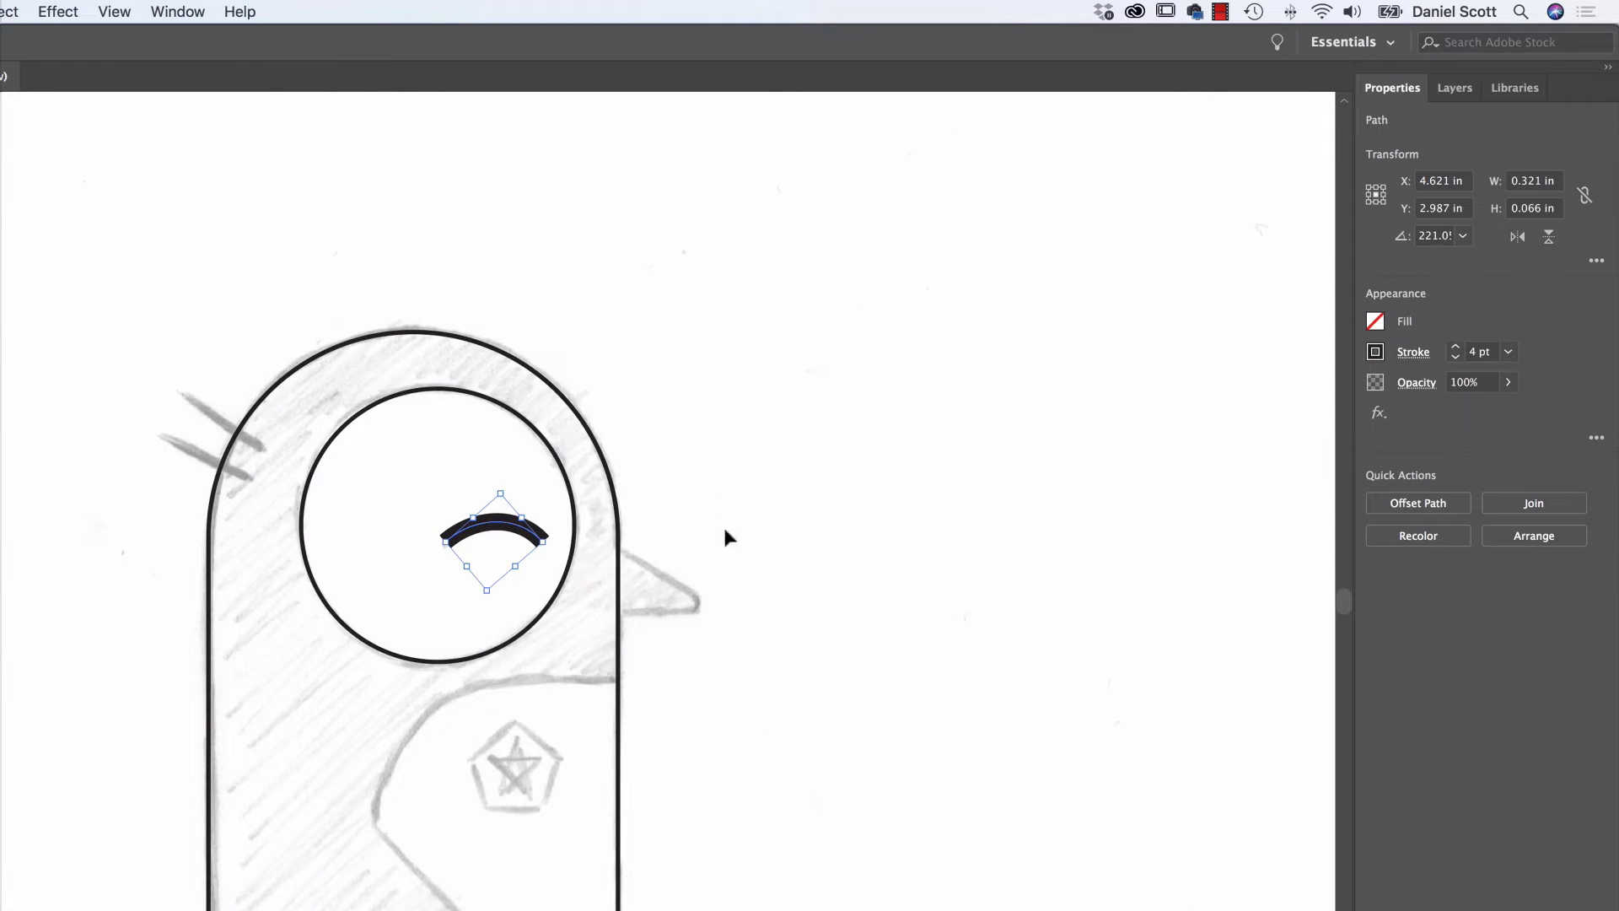
Try the round and projecting caps on the closed-eye arc's stroke and keep the round cap.
click(679, 457)
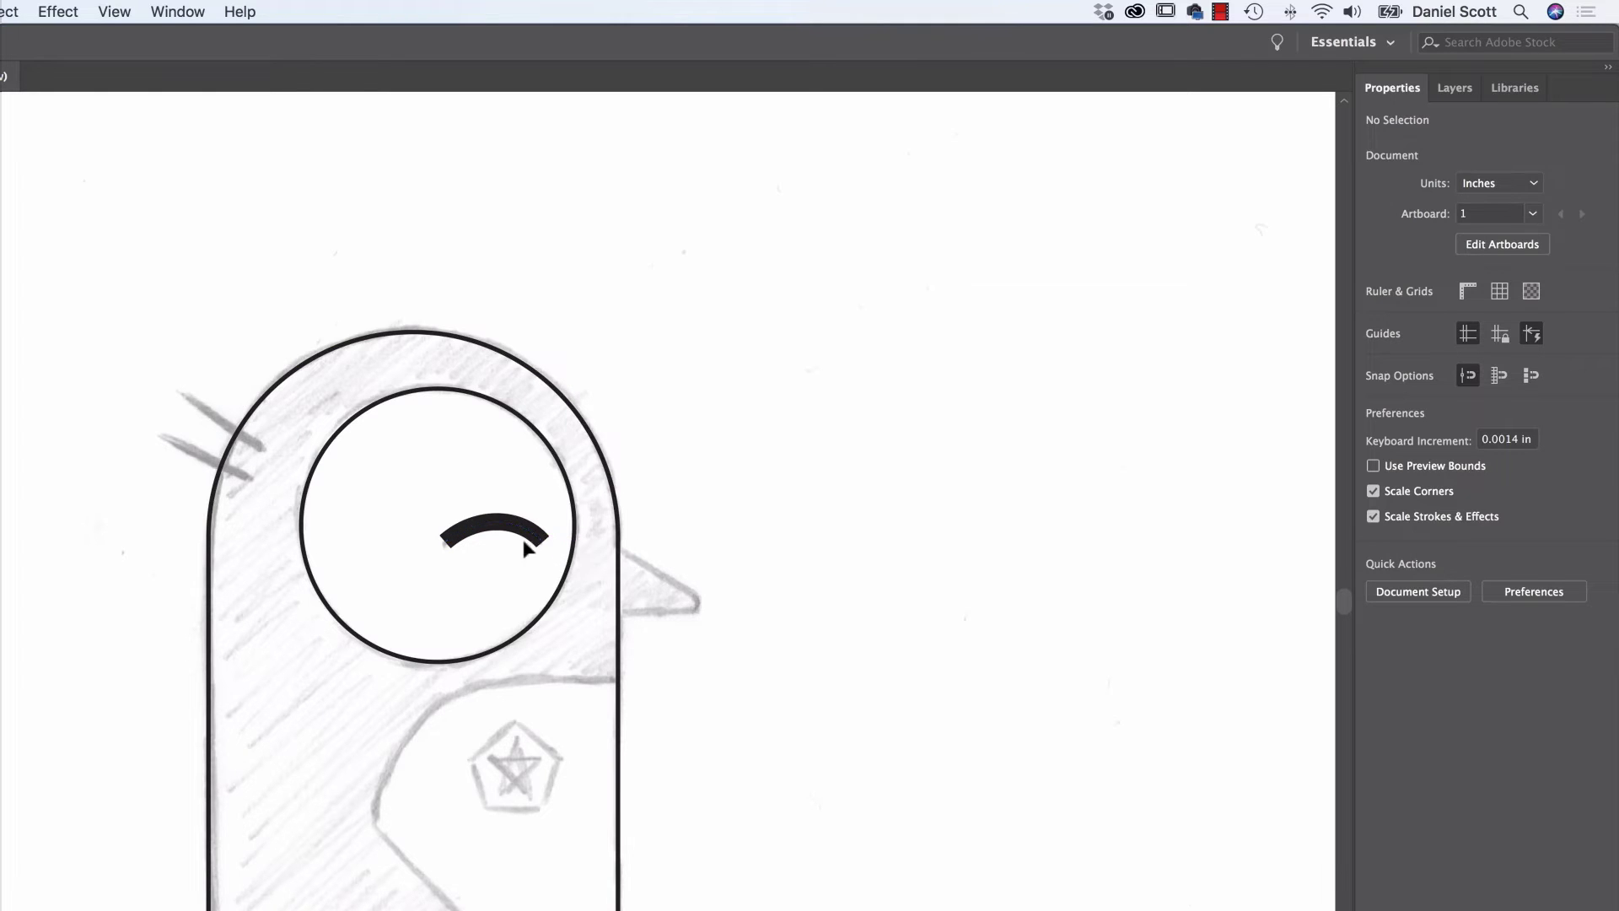
click(499, 528)
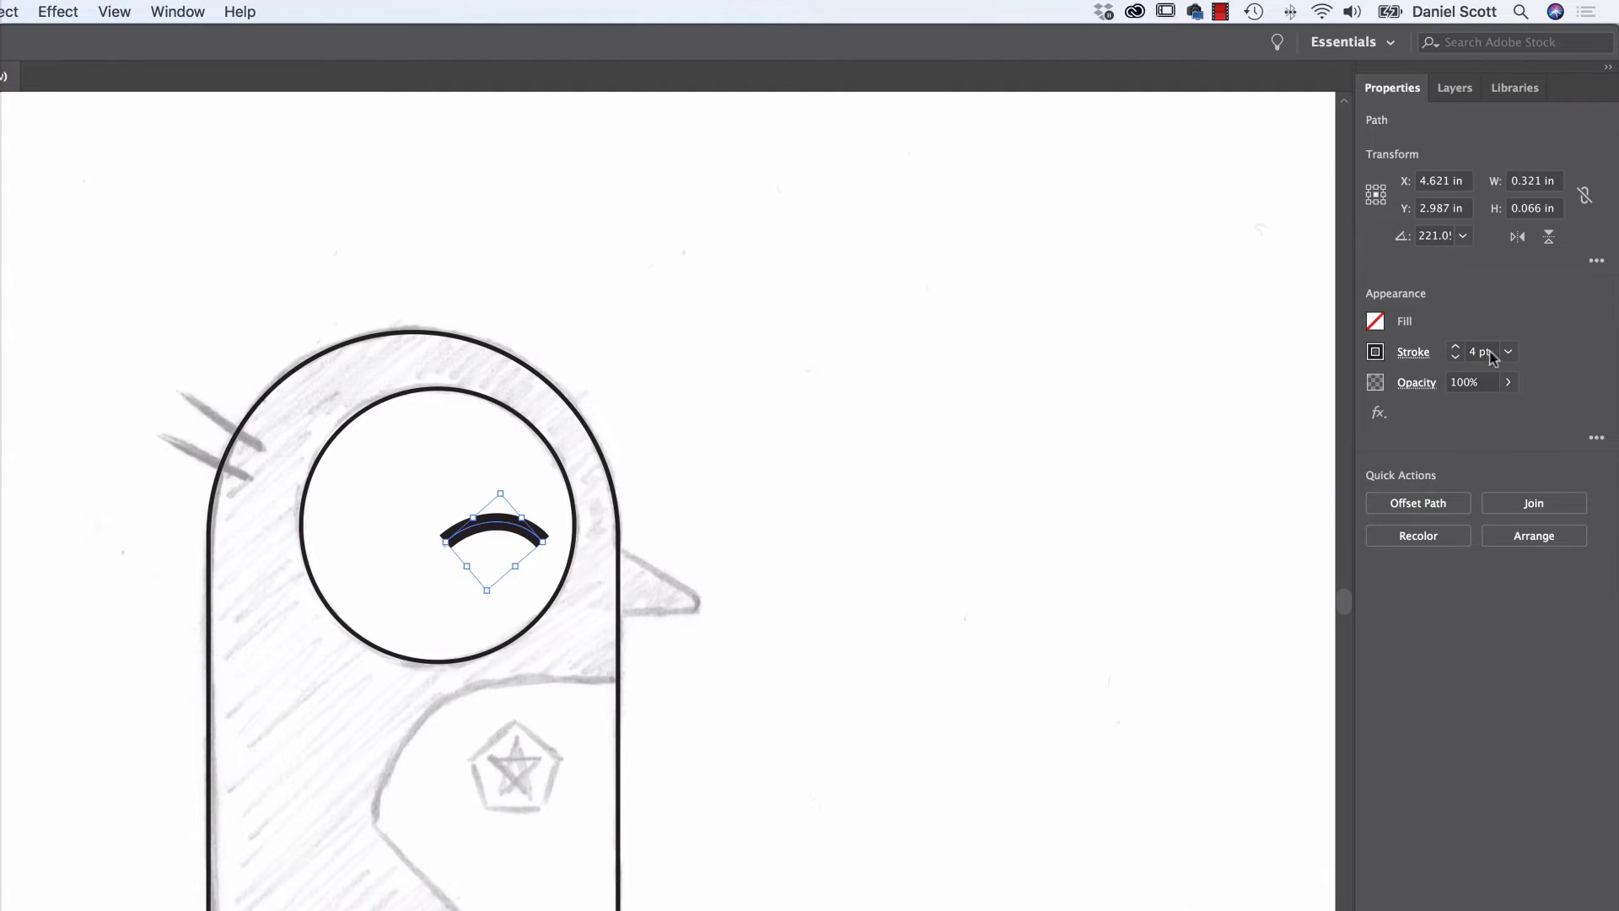
click(1415, 358)
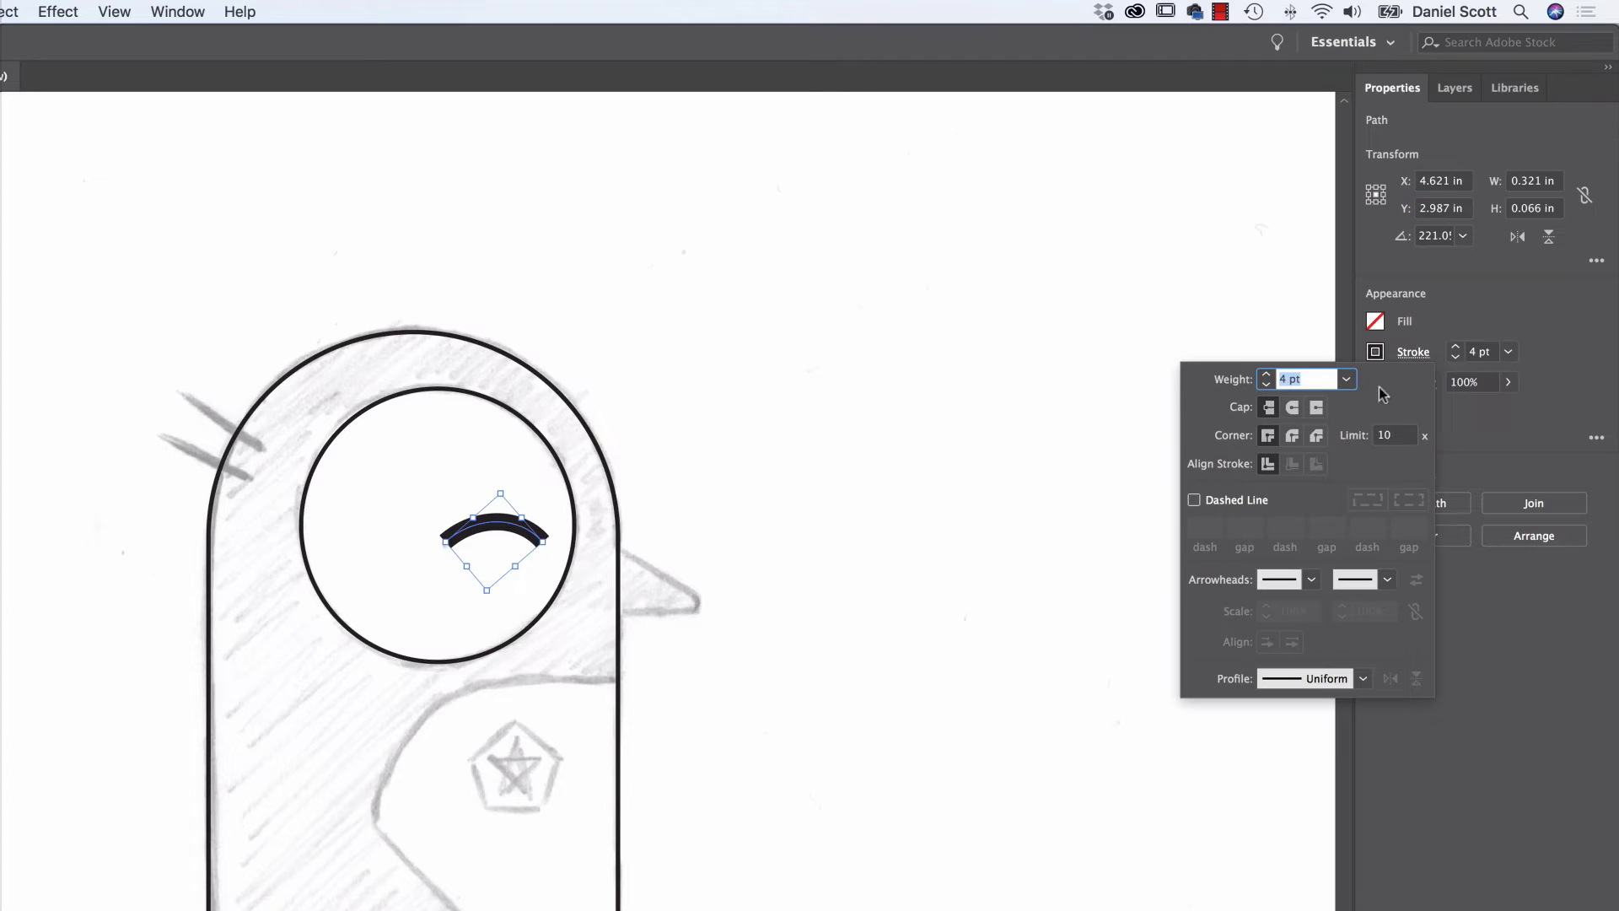
click(1291, 411)
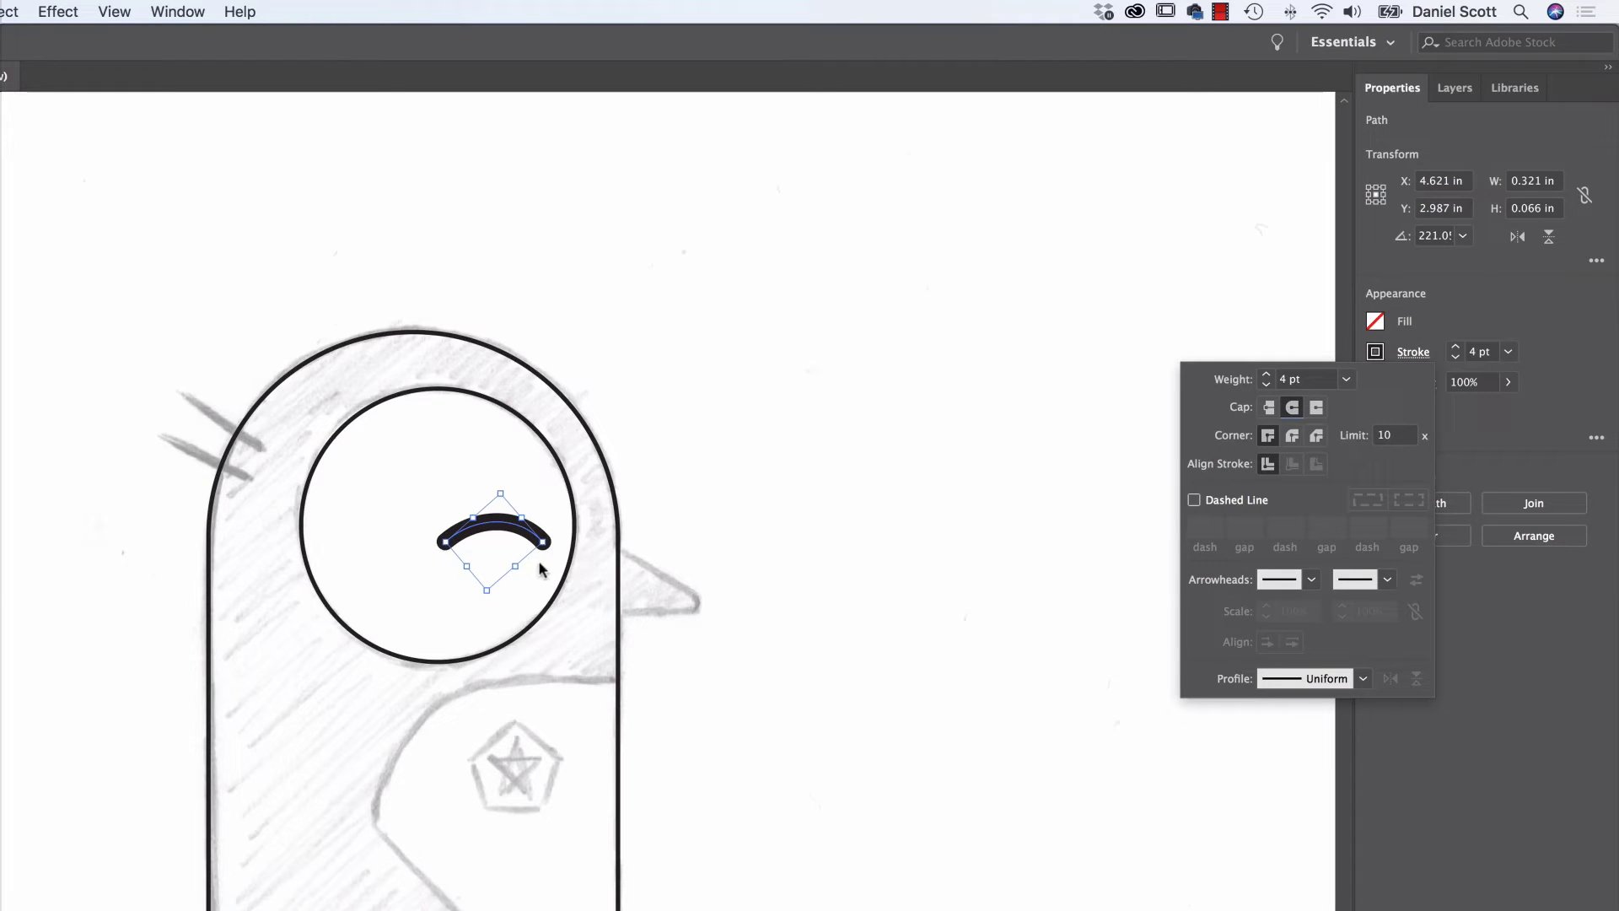
click(1316, 409)
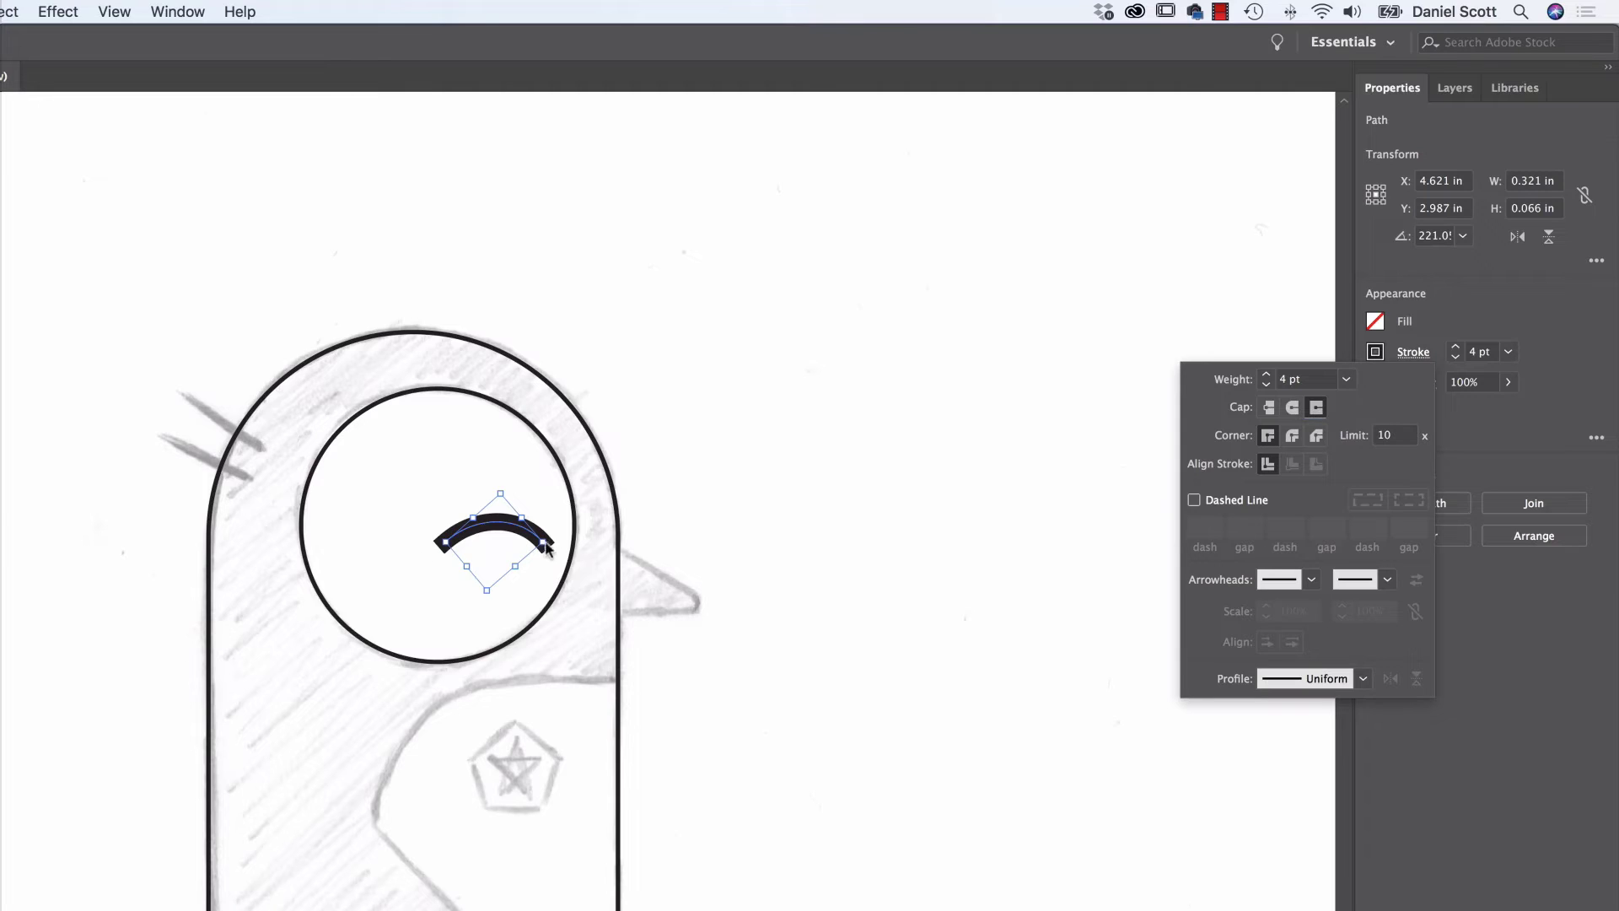
click(1290, 409)
click(803, 427)
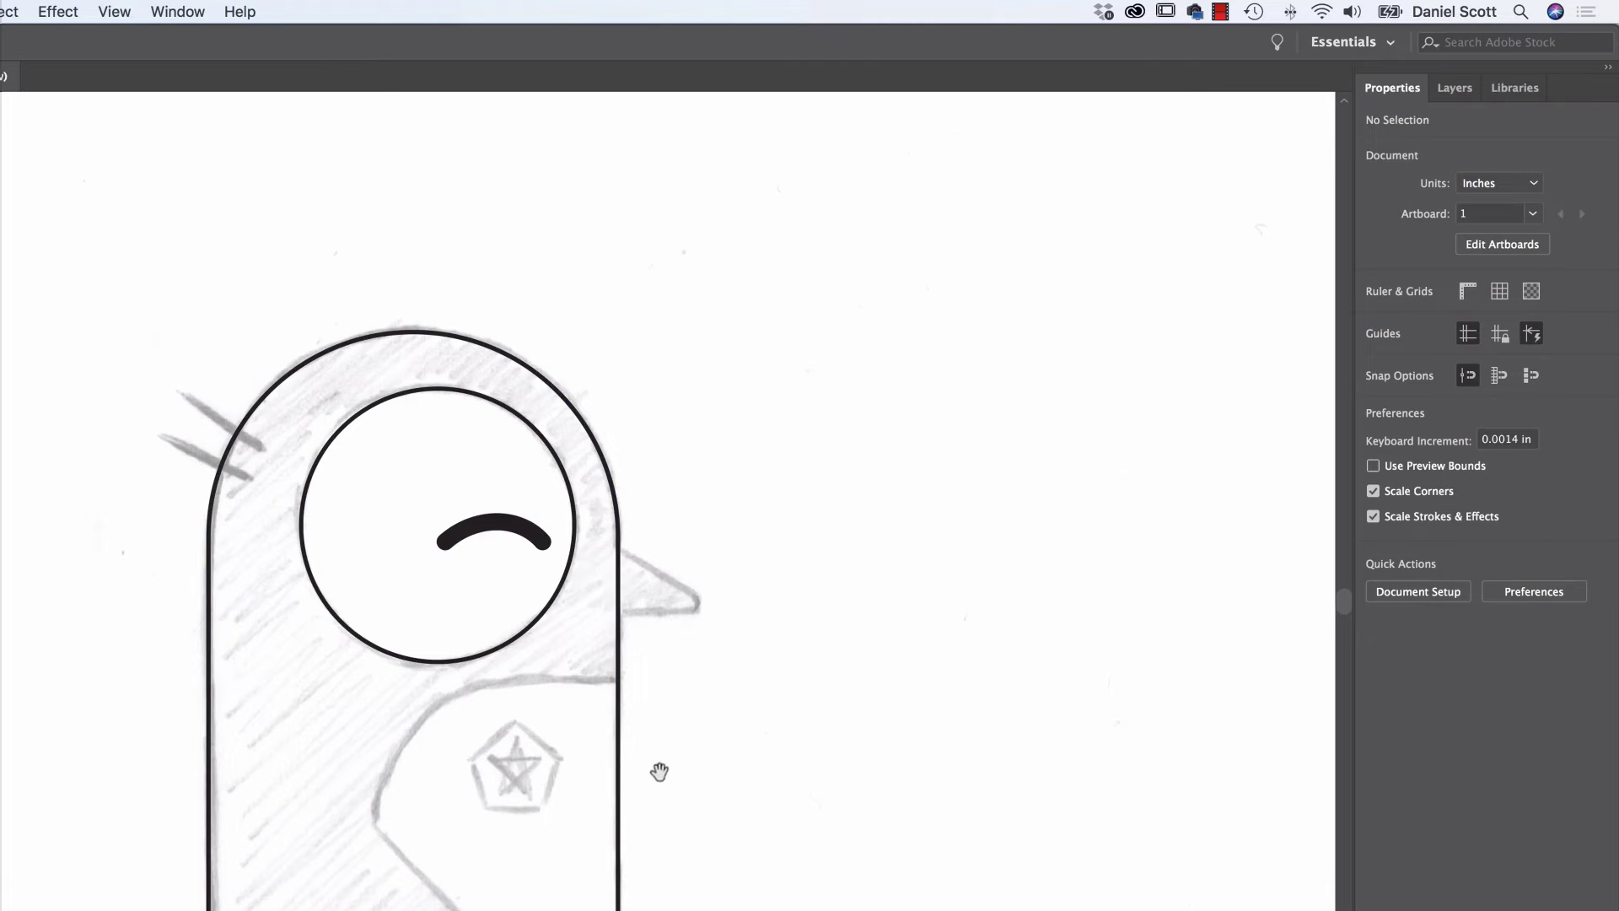
Try drawing a freehand hexagon beside the penguin with the Polygon tool, and delete it.
scroll(658, 769, down, 5)
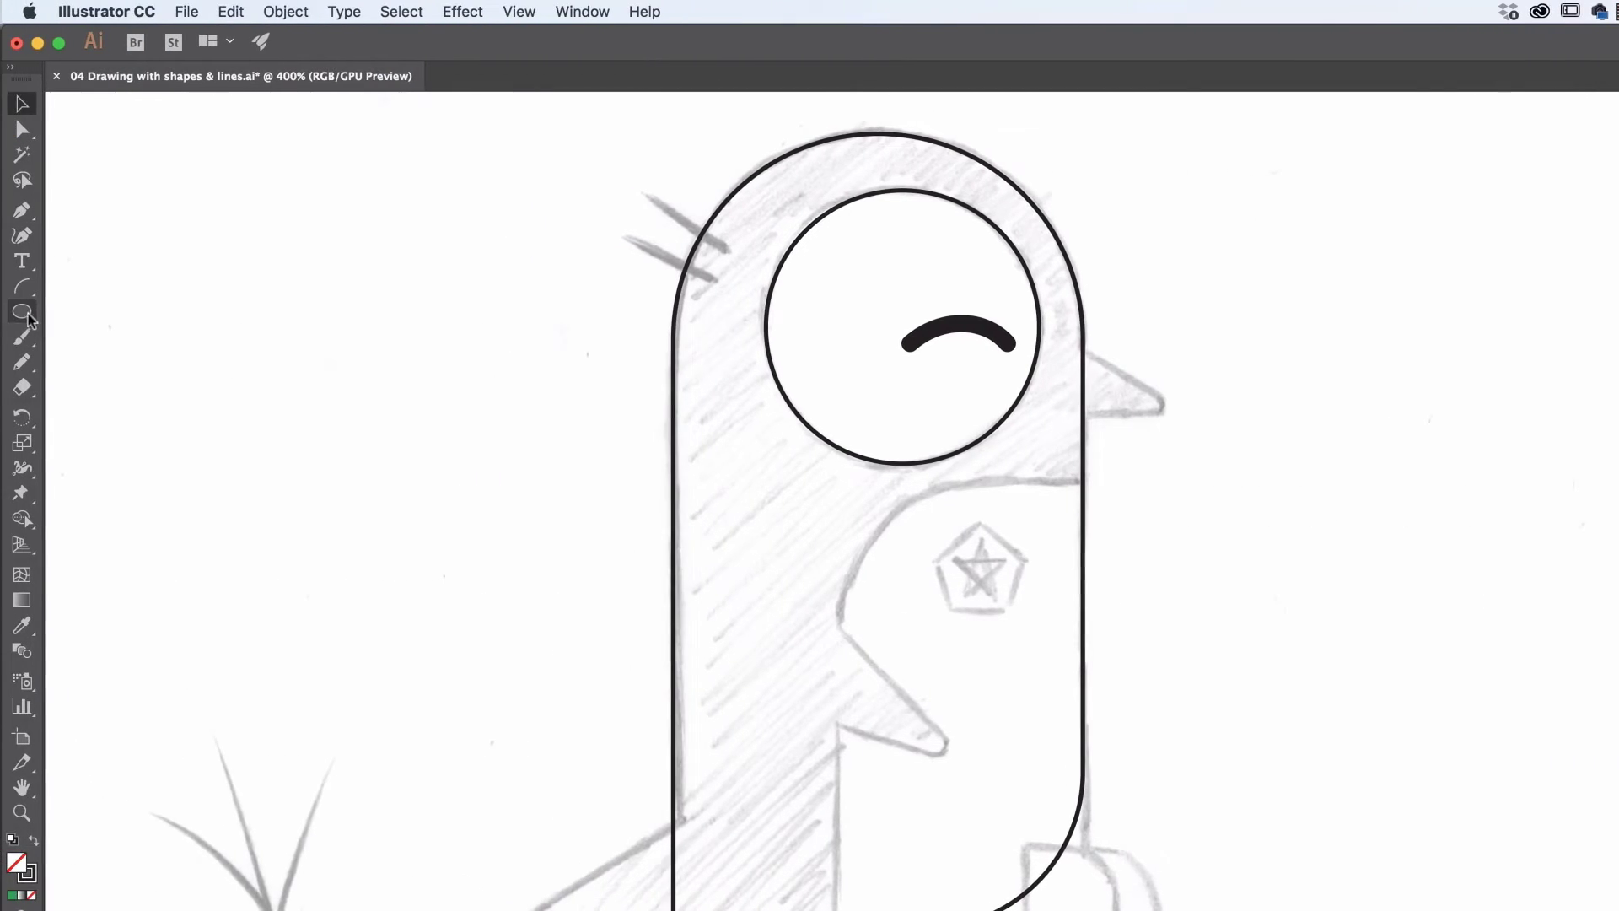
click(26, 314)
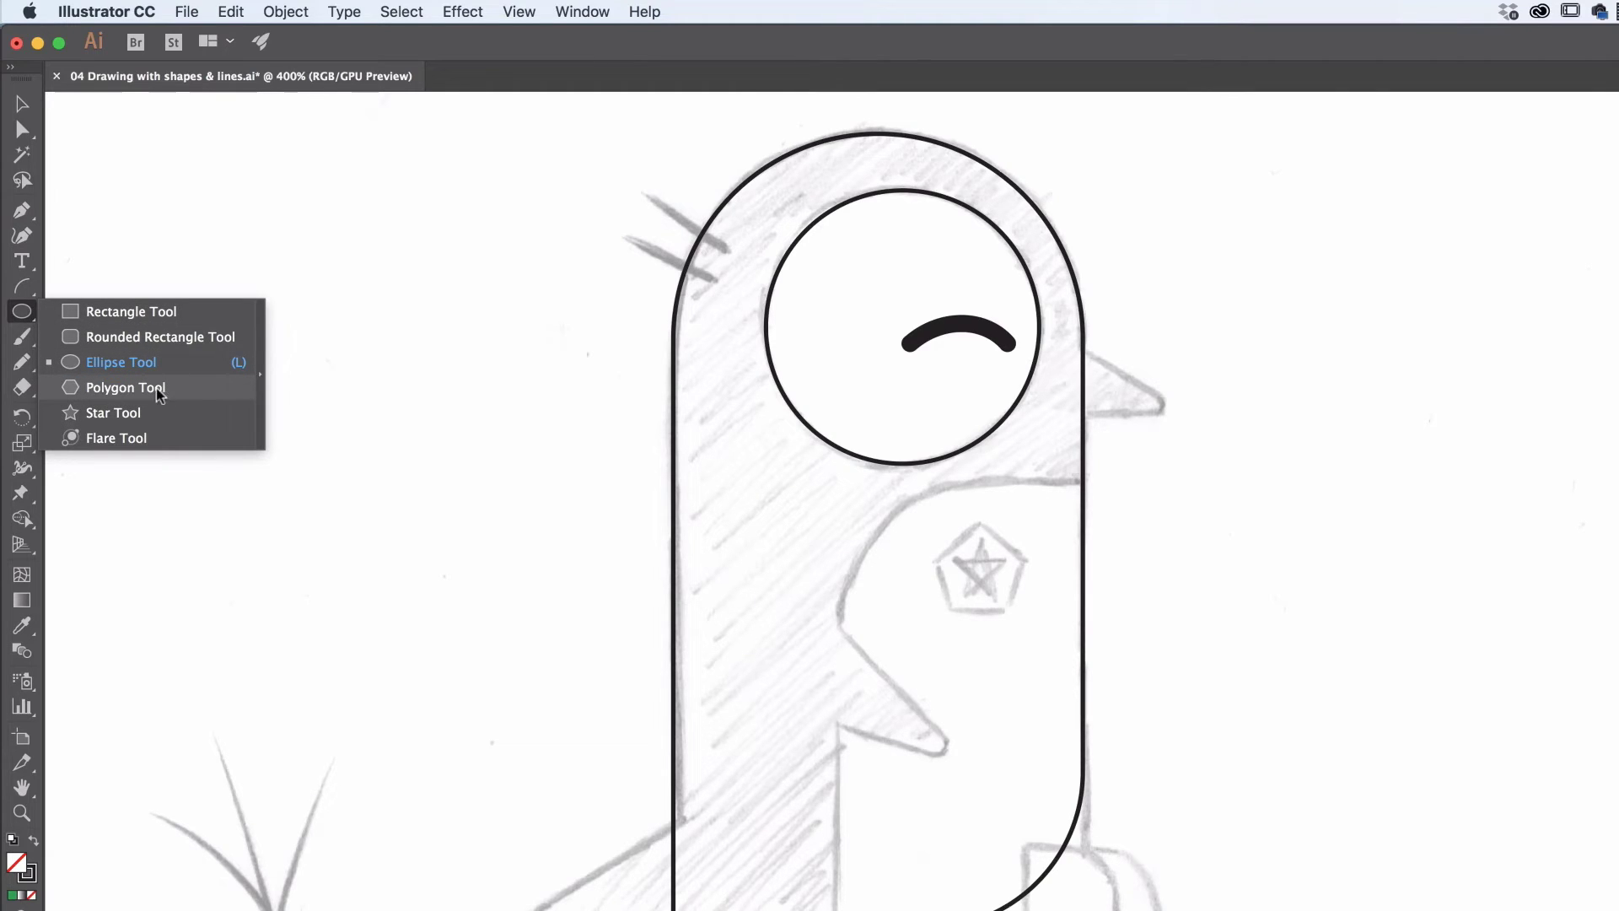
click(99, 393)
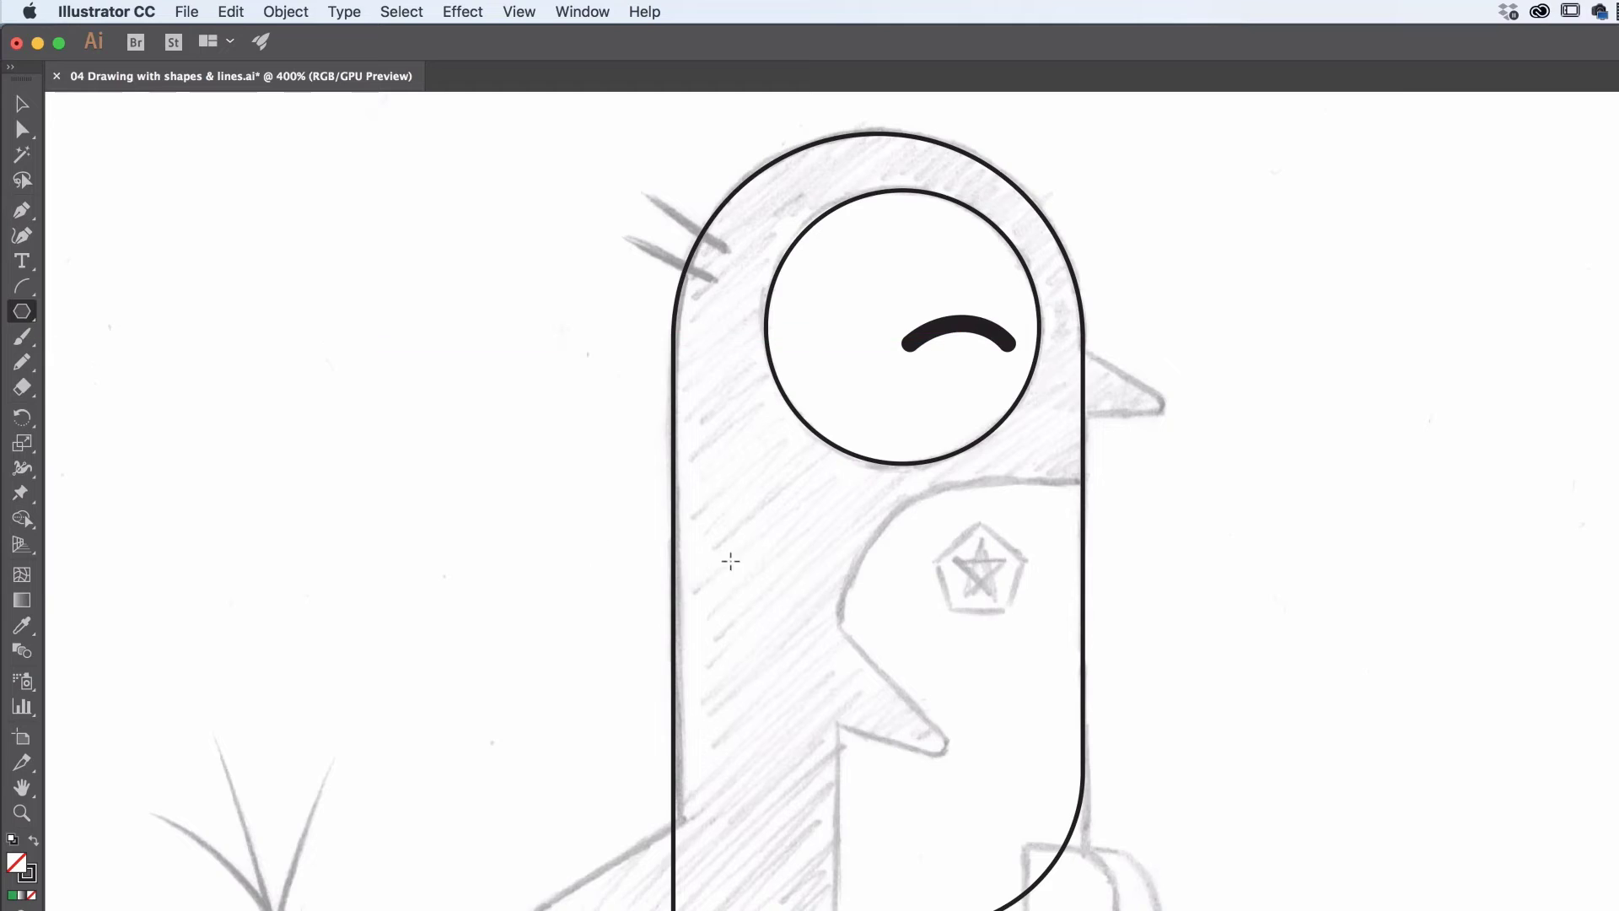
mouse_move(362, 376)
mouse_down()
mouse_move(517, 564)
mouse_move(422, 681)
mouse_up()
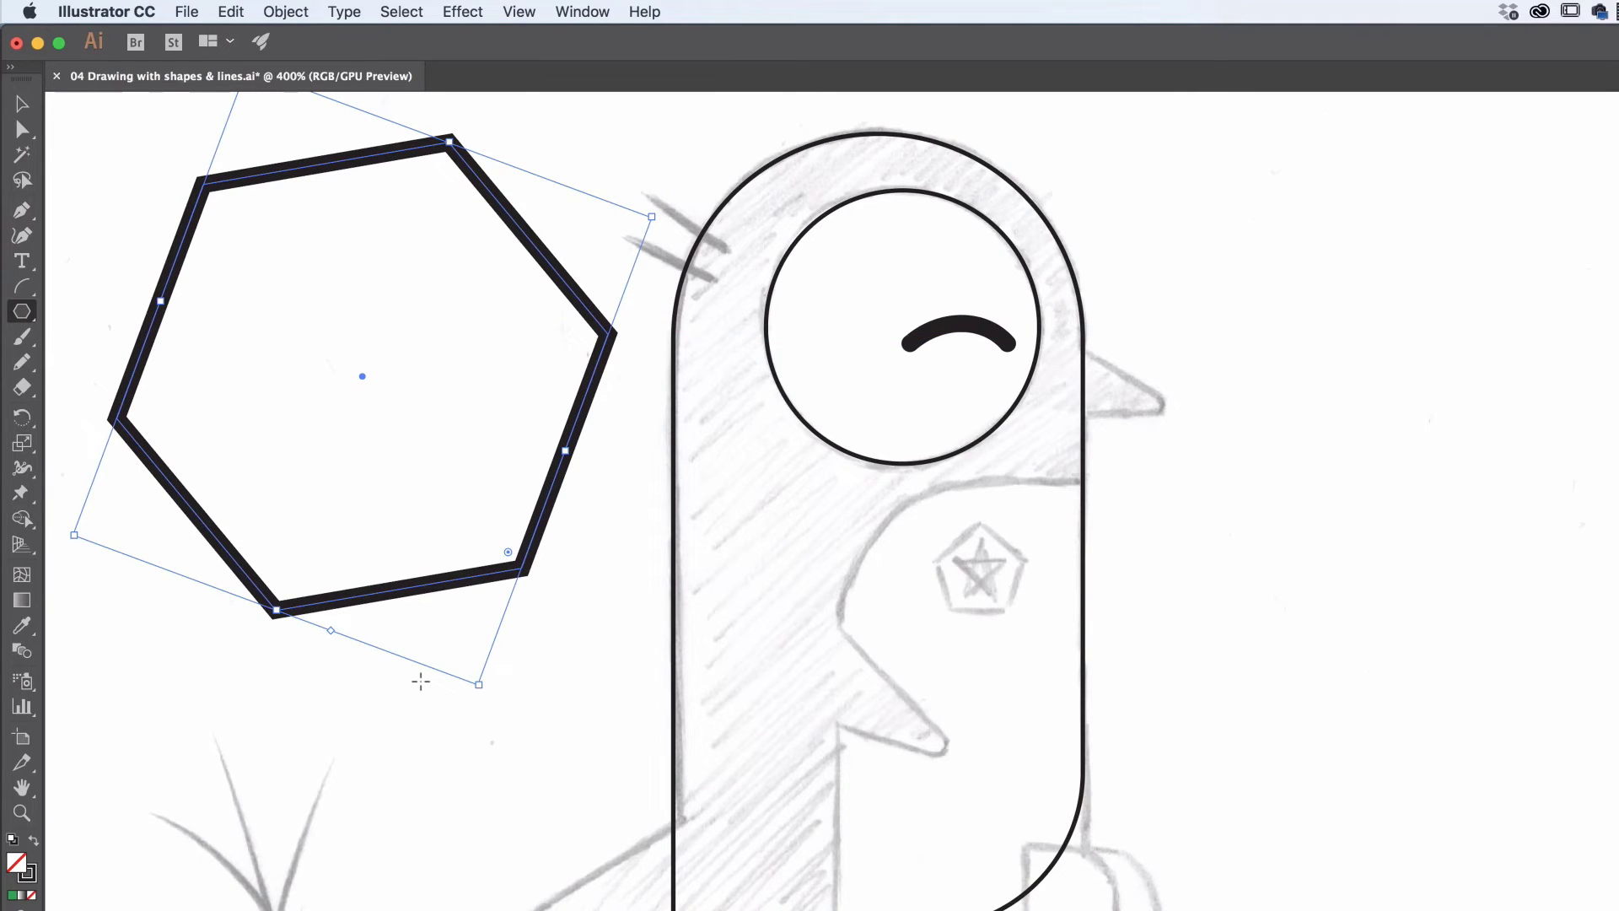
key(Delete)
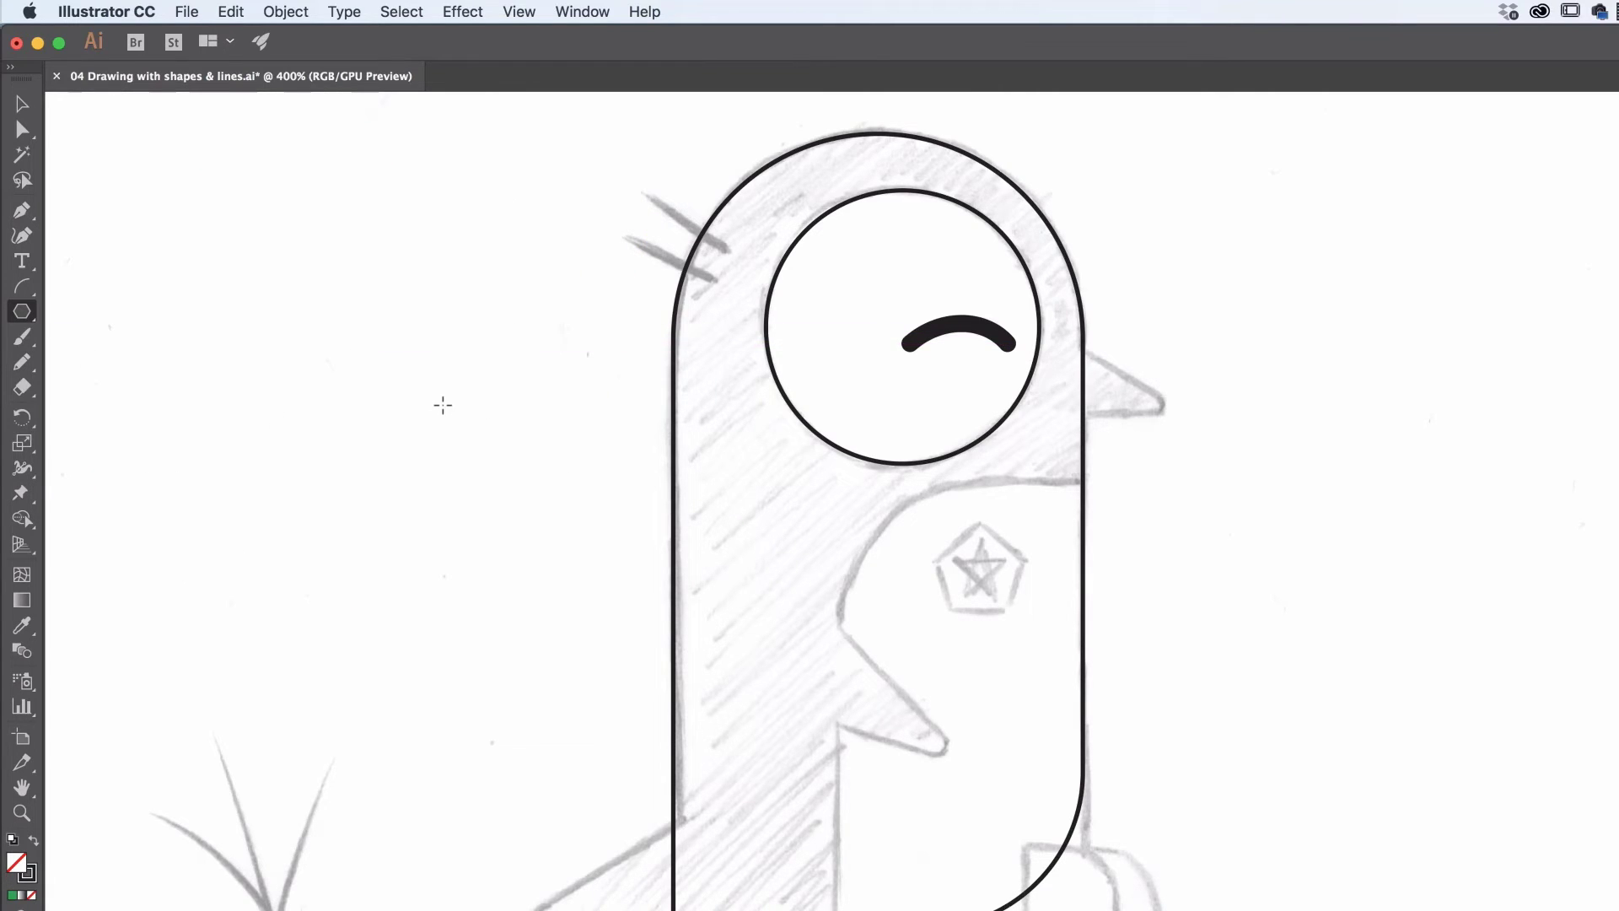
Create a polygon with 3 sides and a 0.8211 in radius beside the penguin's head.
click(443, 405)
drag(209, 144, 378, 221)
click(236, 347)
click(490, 402)
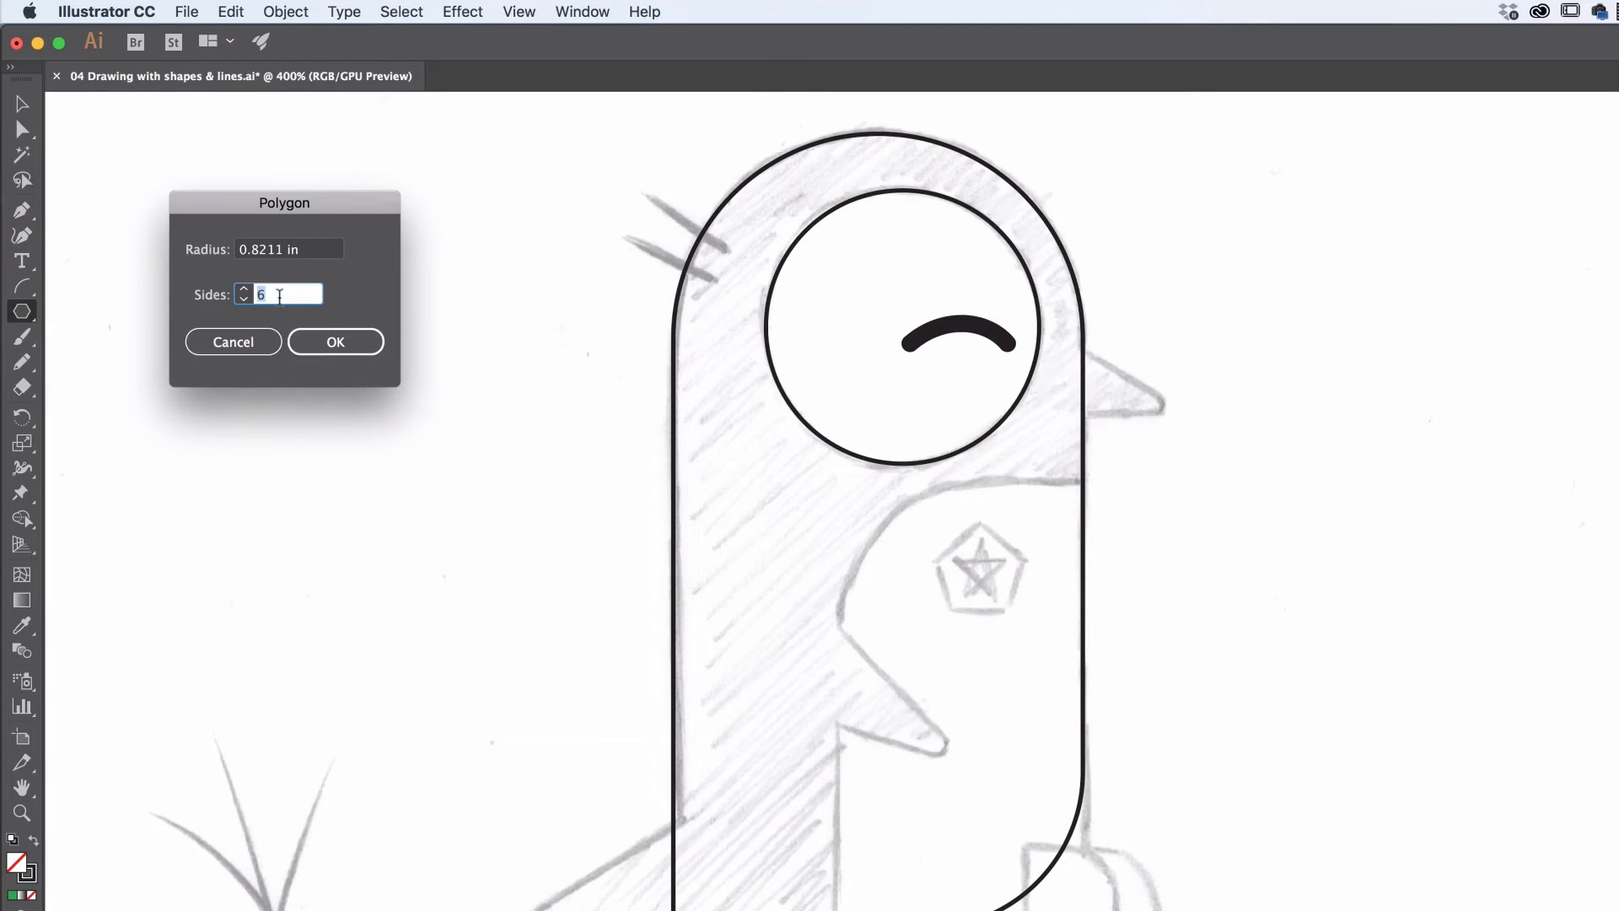
text(3)
click(338, 346)
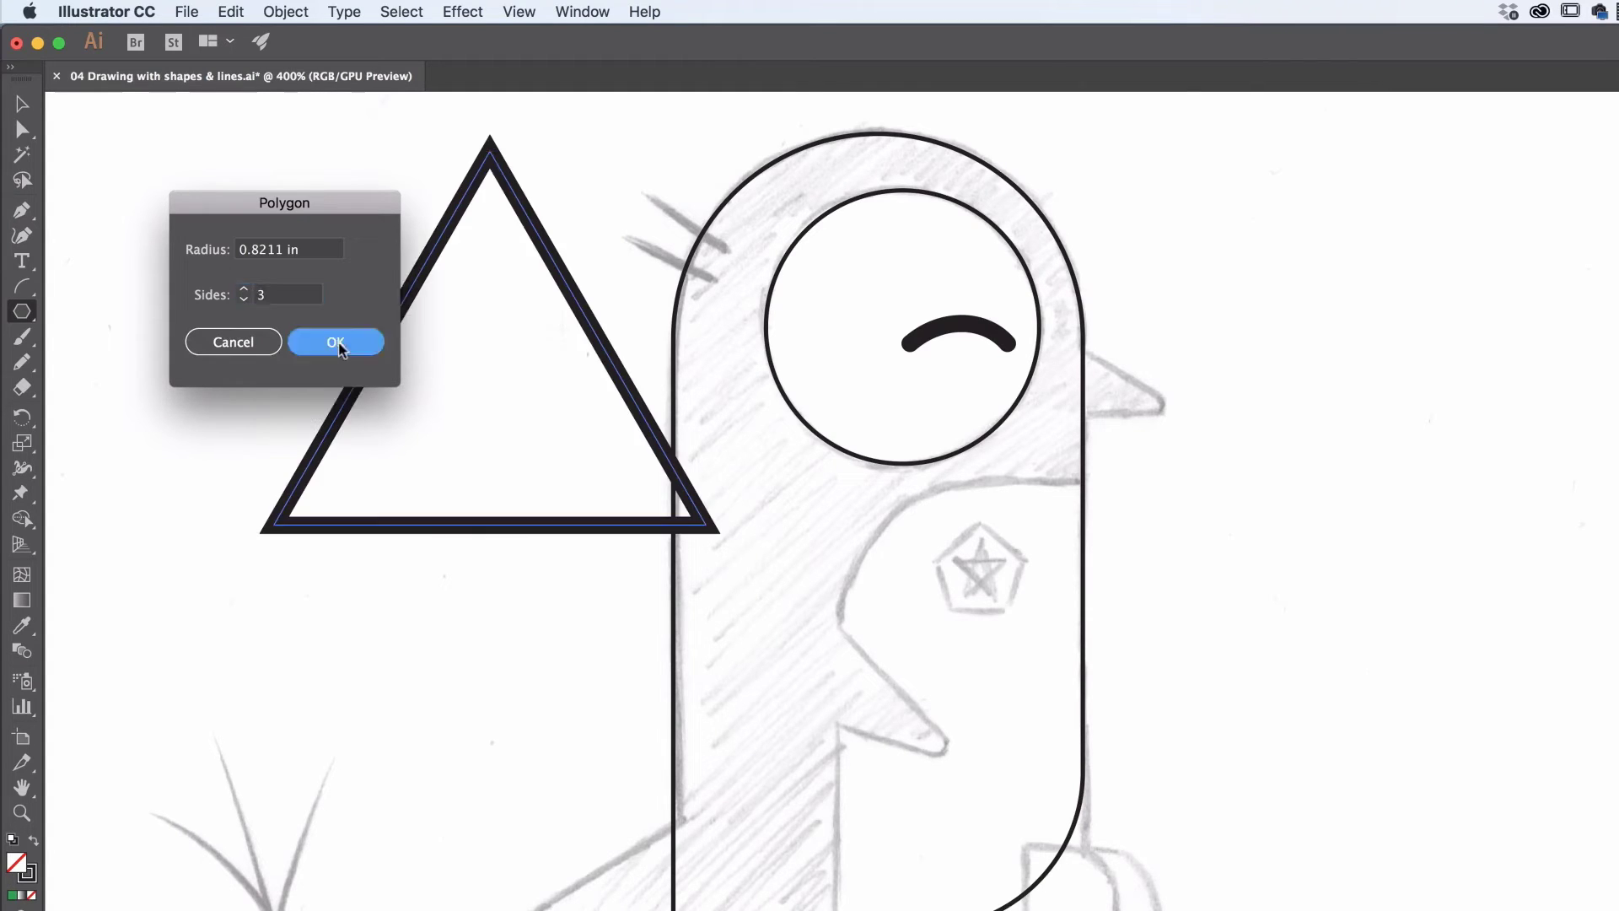
Rotate the triangle so it points right and shrink it to a narrower, beak-like shape.
click(22, 105)
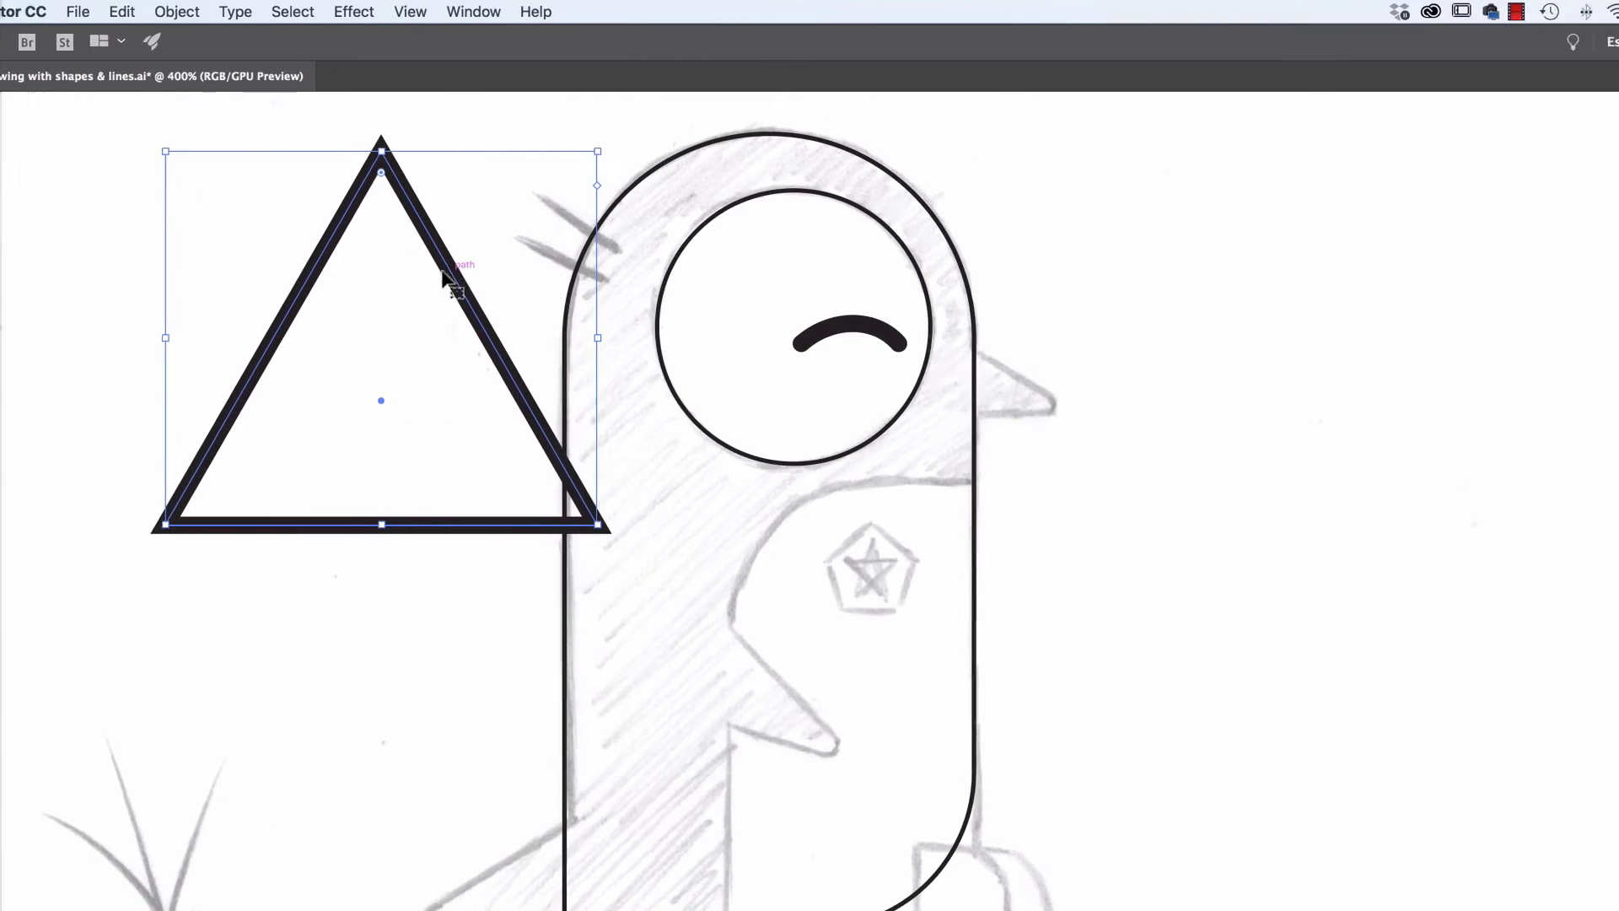
click(1383, 322)
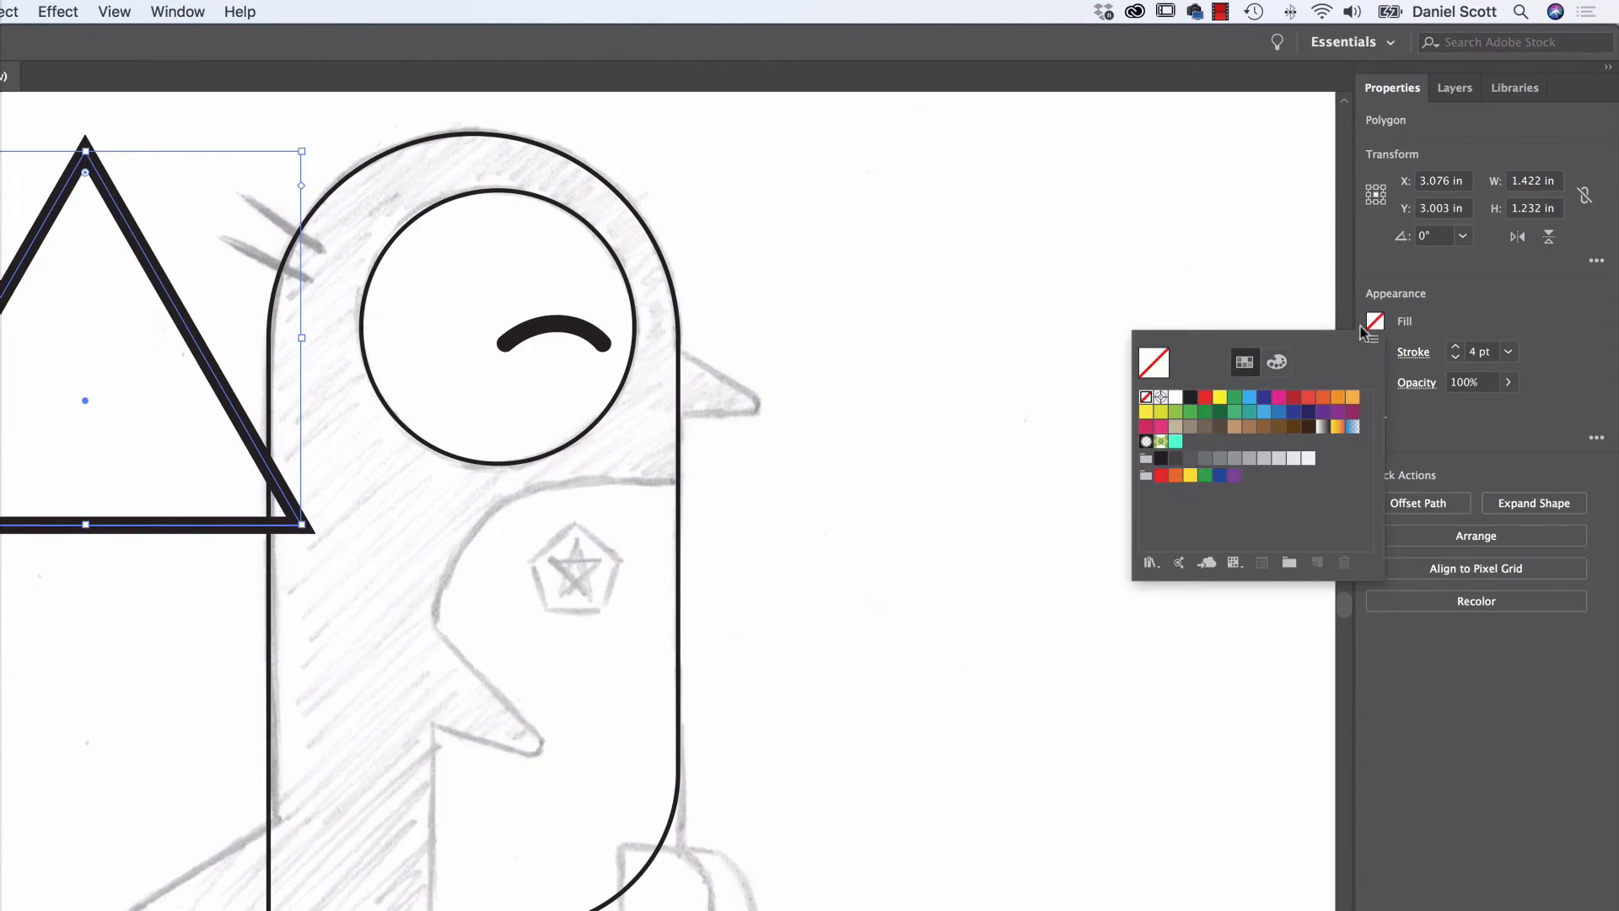
click(1374, 352)
click(1423, 298)
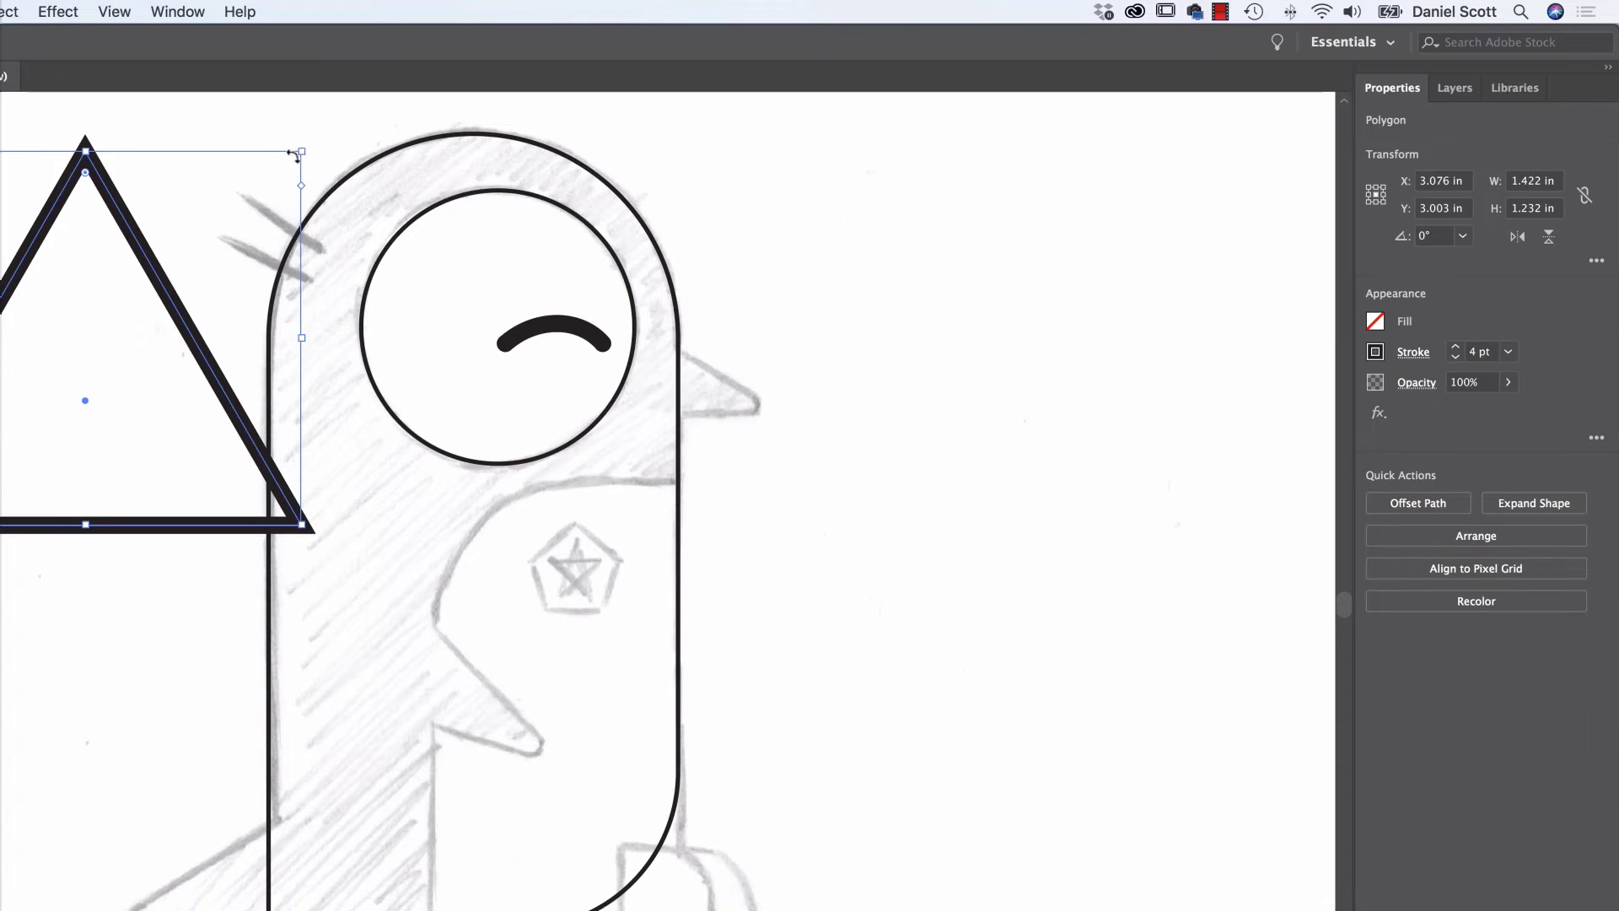
drag(707, 153, 548, 504)
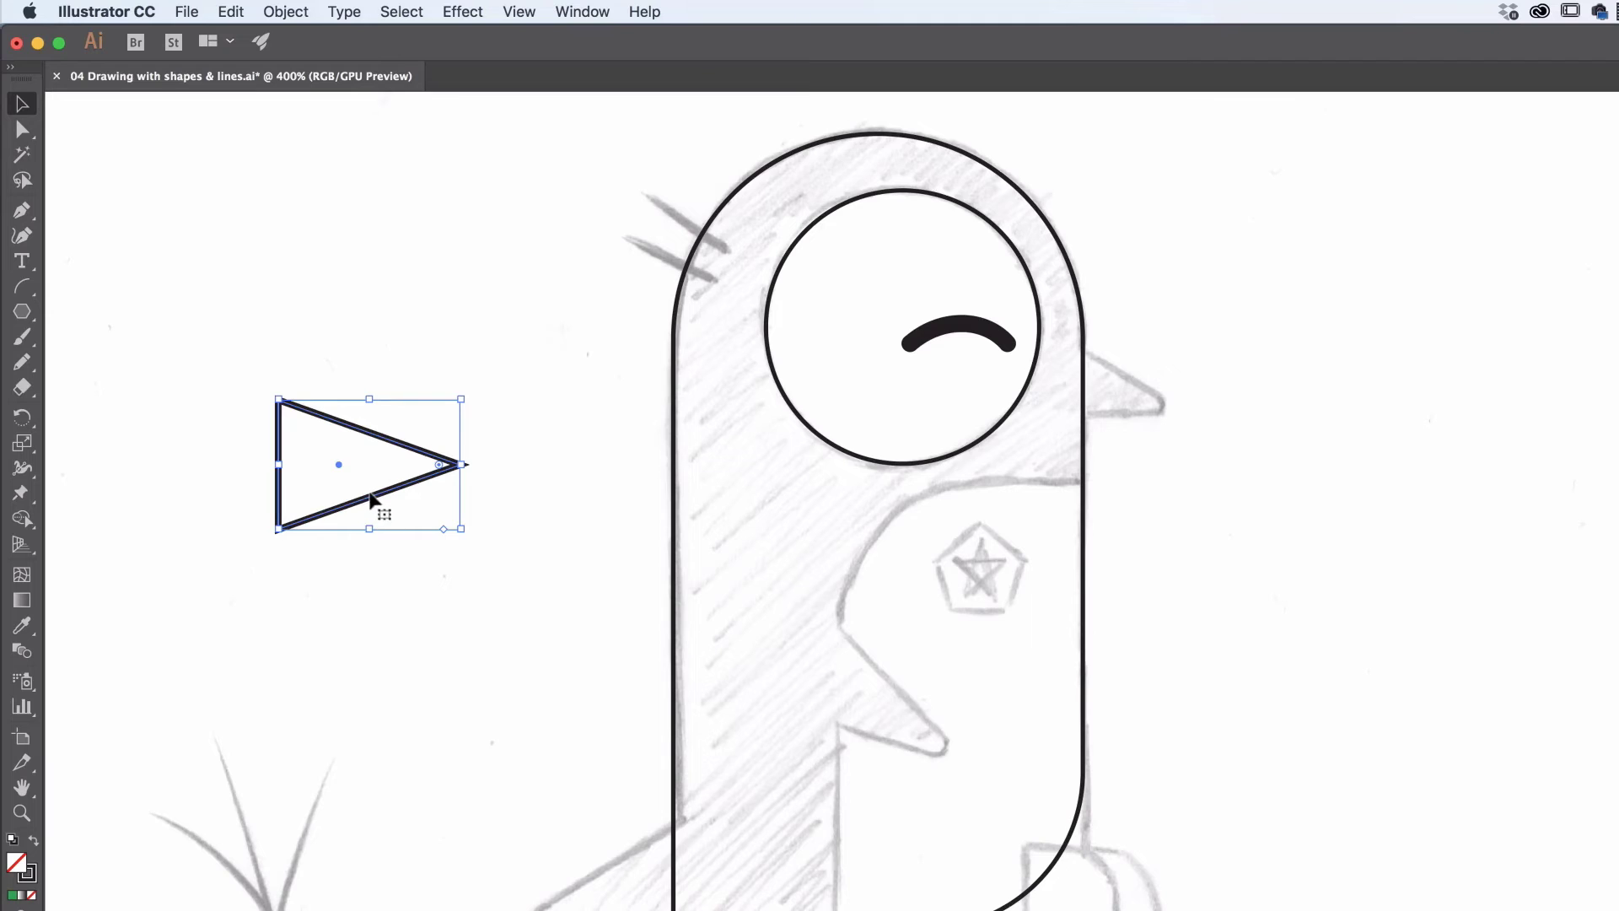
Move the triangle over the sketched beak, scale it down to roughly the beak's size, and deselect it.
drag(372, 500, 1161, 425)
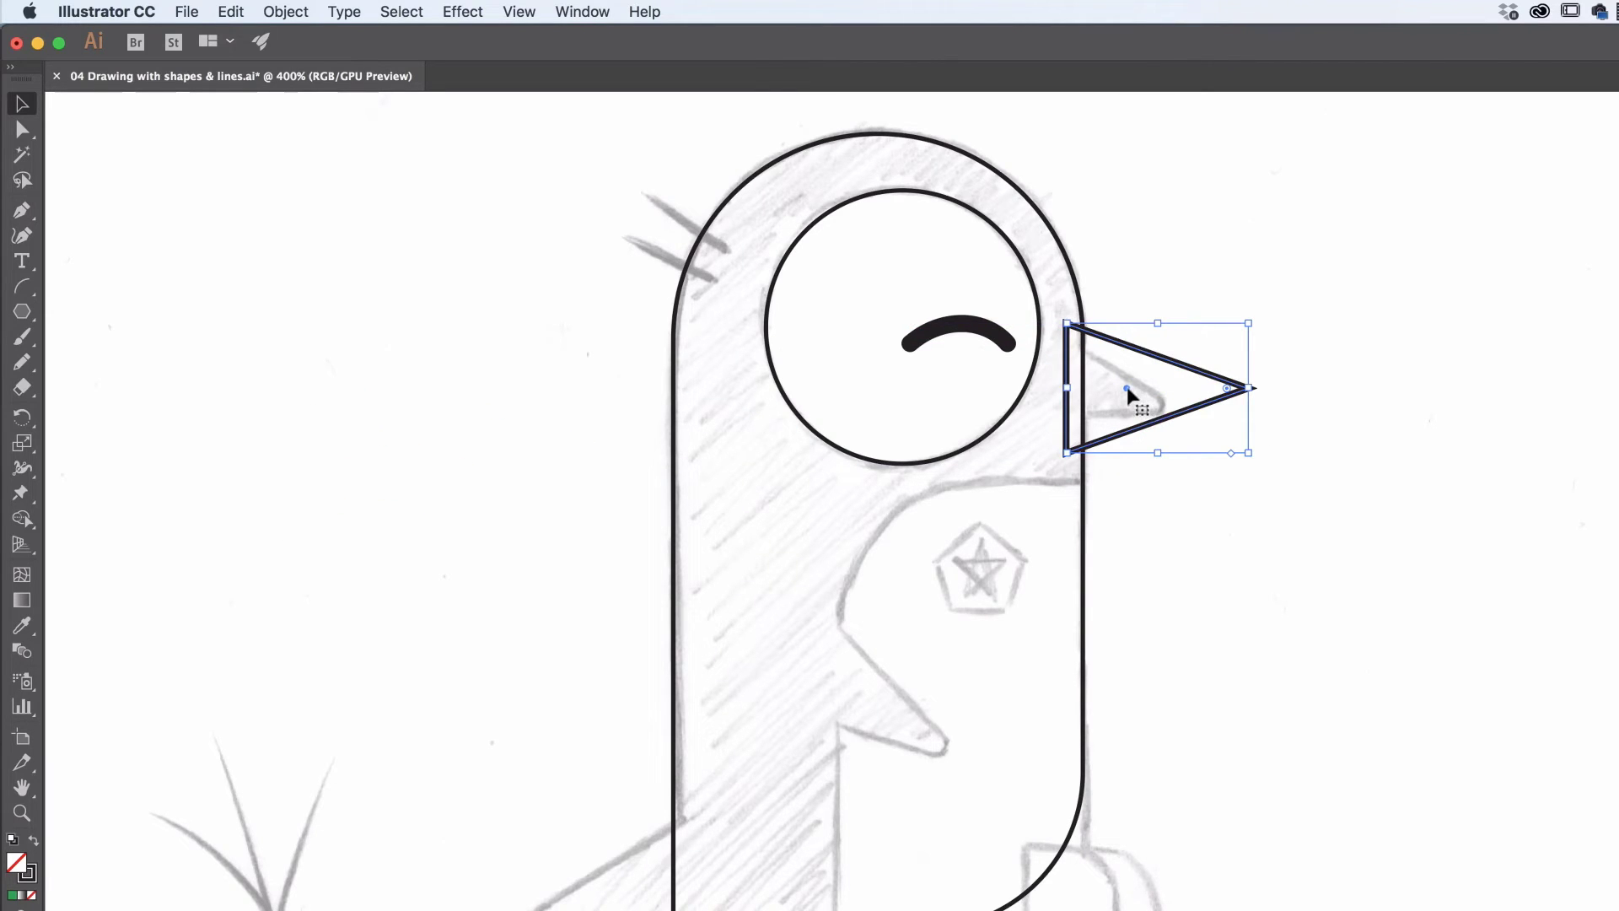
mouse_move(1150, 427)
mouse_down()
mouse_move(1269, 402)
mouse_move(1144, 432)
mouse_up()
drag(1260, 459, 1245, 419)
drag(1243, 323, 1139, 398)
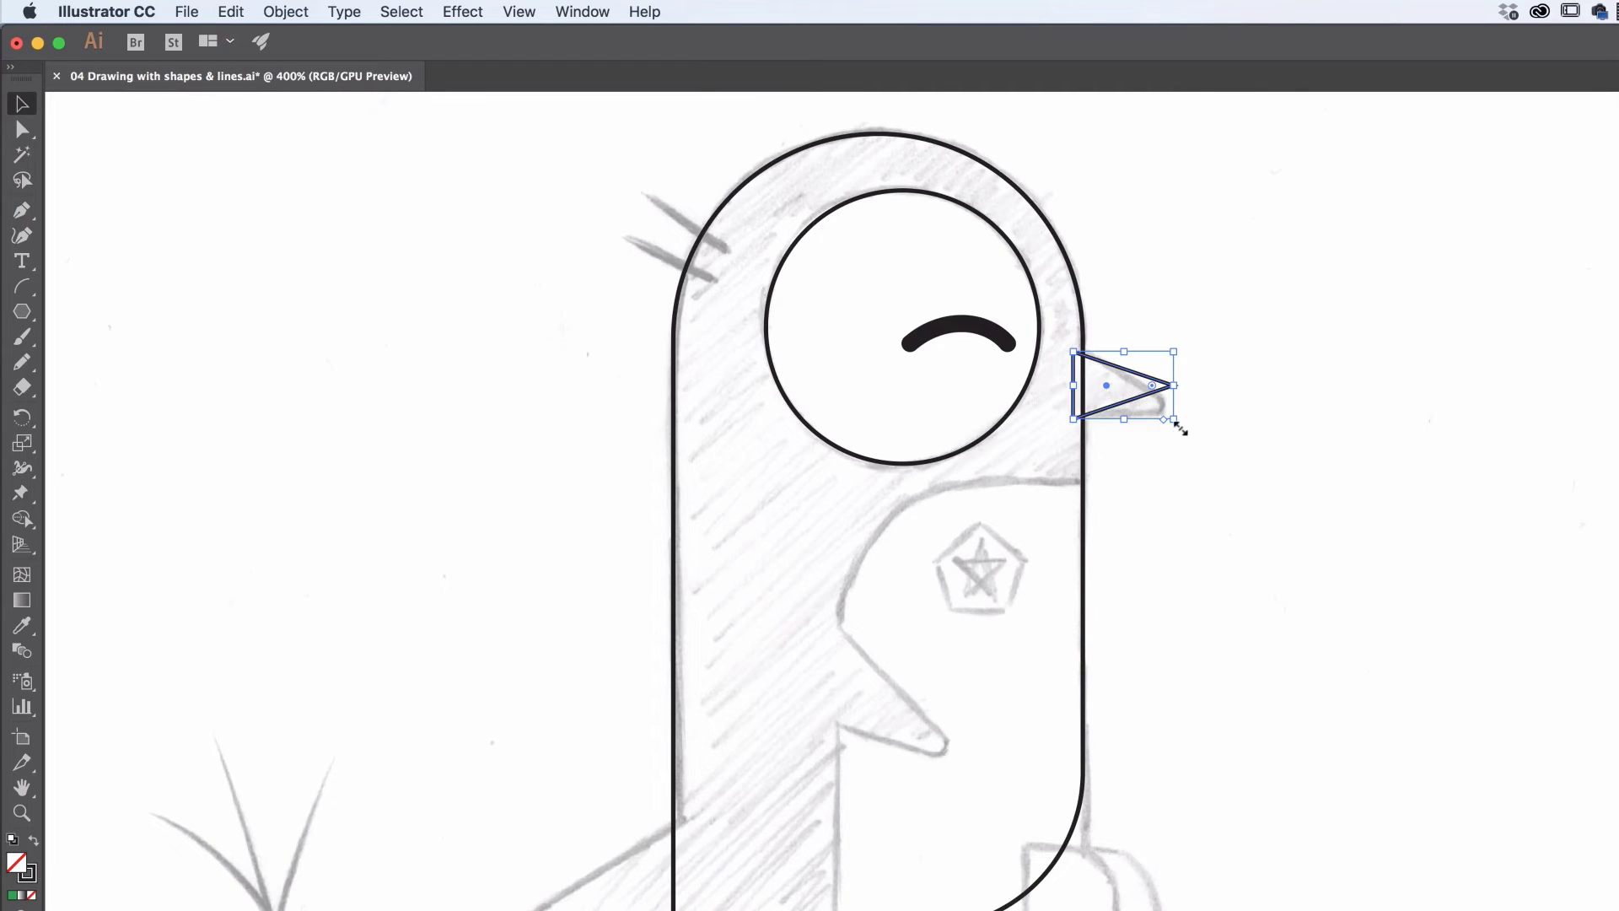
click(1186, 434)
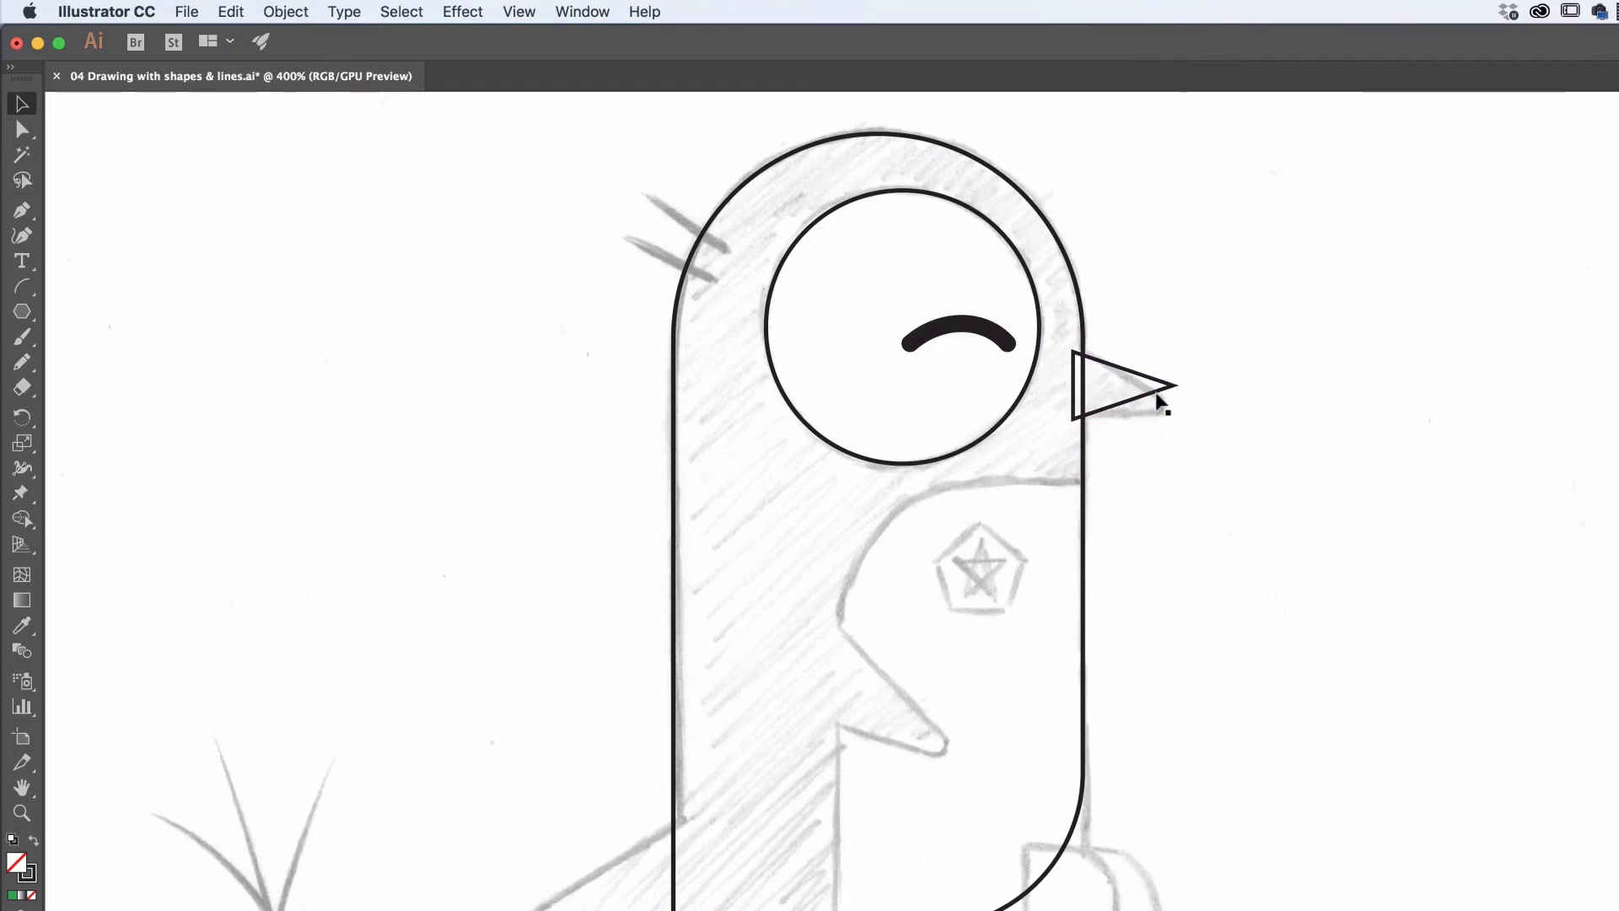
Rotate the beak triangle until its lower edge is level and enlarge it so its base reaches into the head.
click(1156, 392)
mouse_move(1178, 430)
mouse_down()
mouse_move(1160, 444)
mouse_move(1157, 425)
mouse_up()
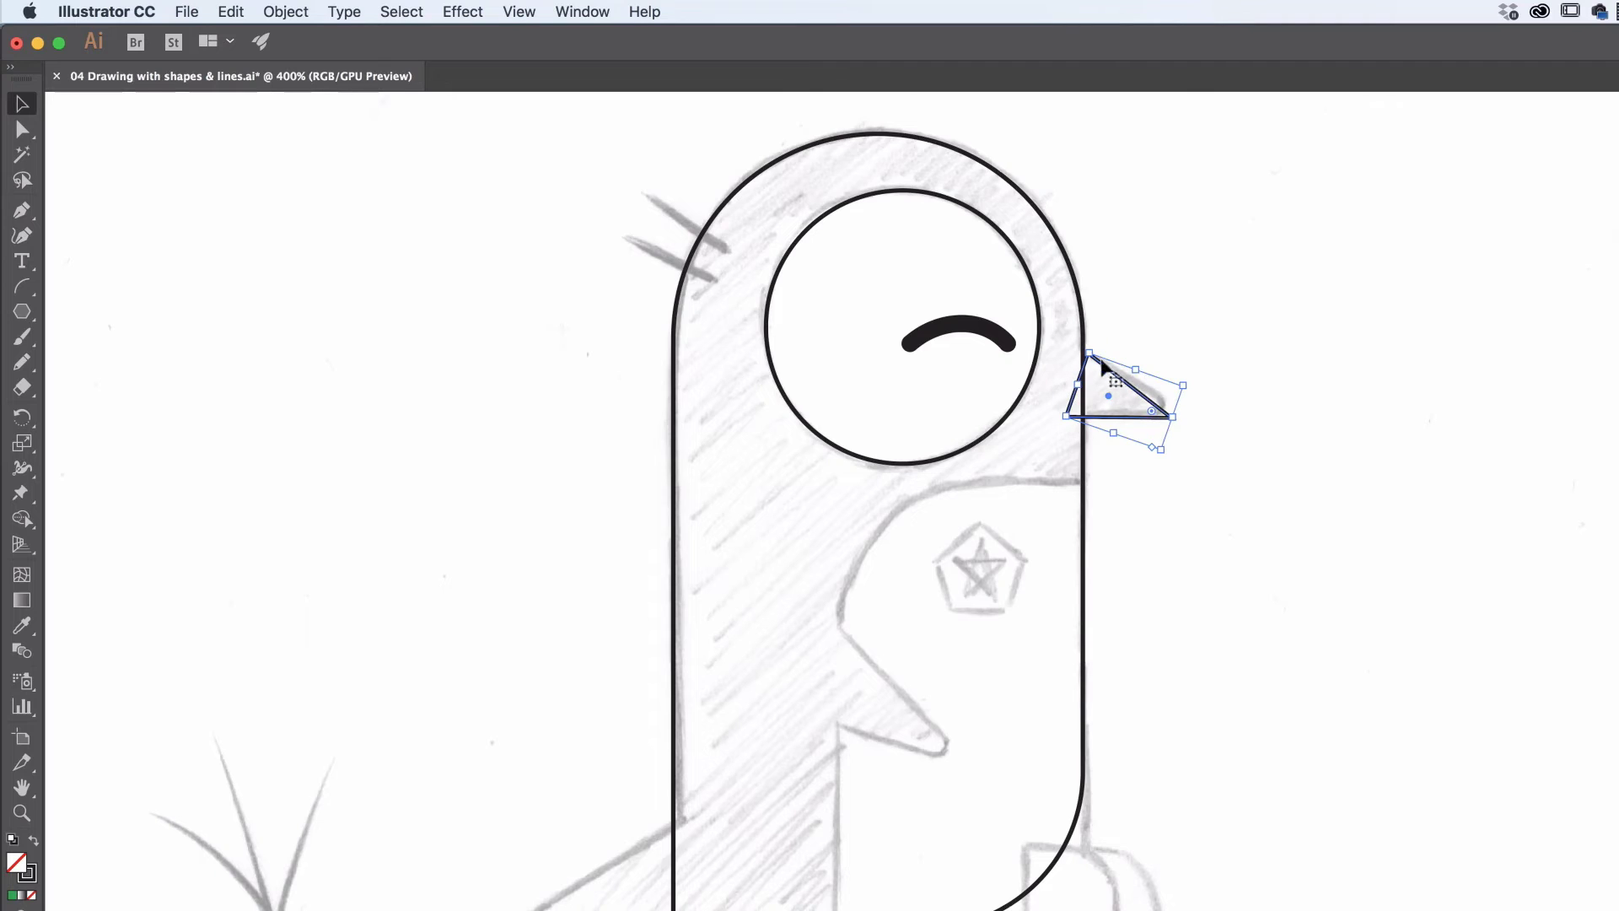
drag(1091, 352, 1067, 334)
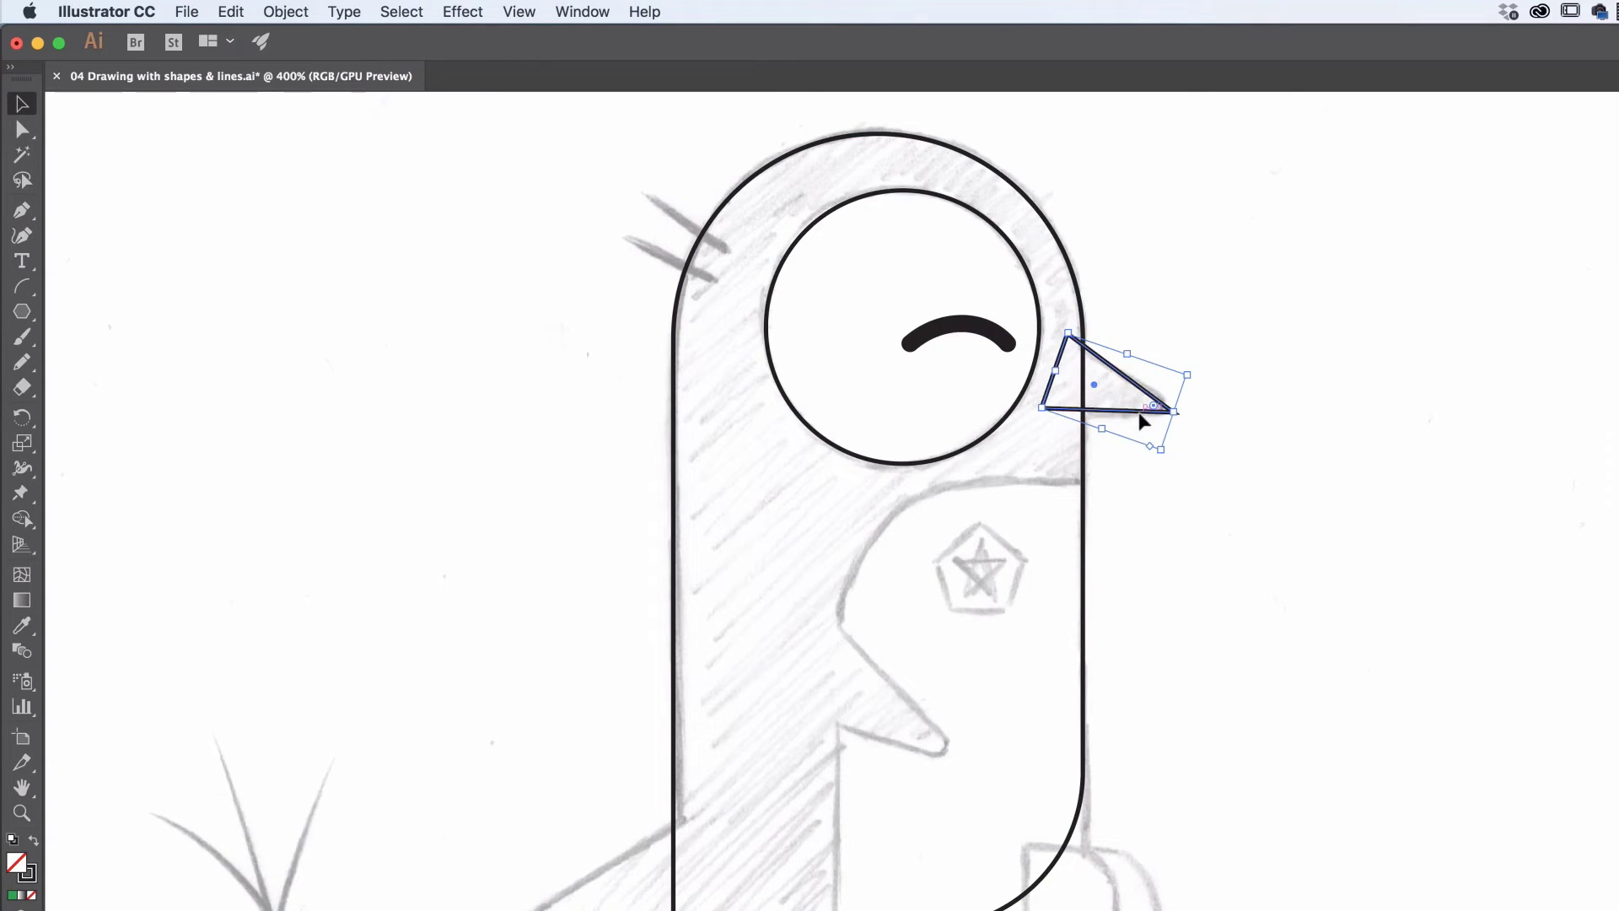
Stretch the beak triangle's base farther into the head and round its corners to match the sketched tip.
drag(1142, 416, 1174, 460)
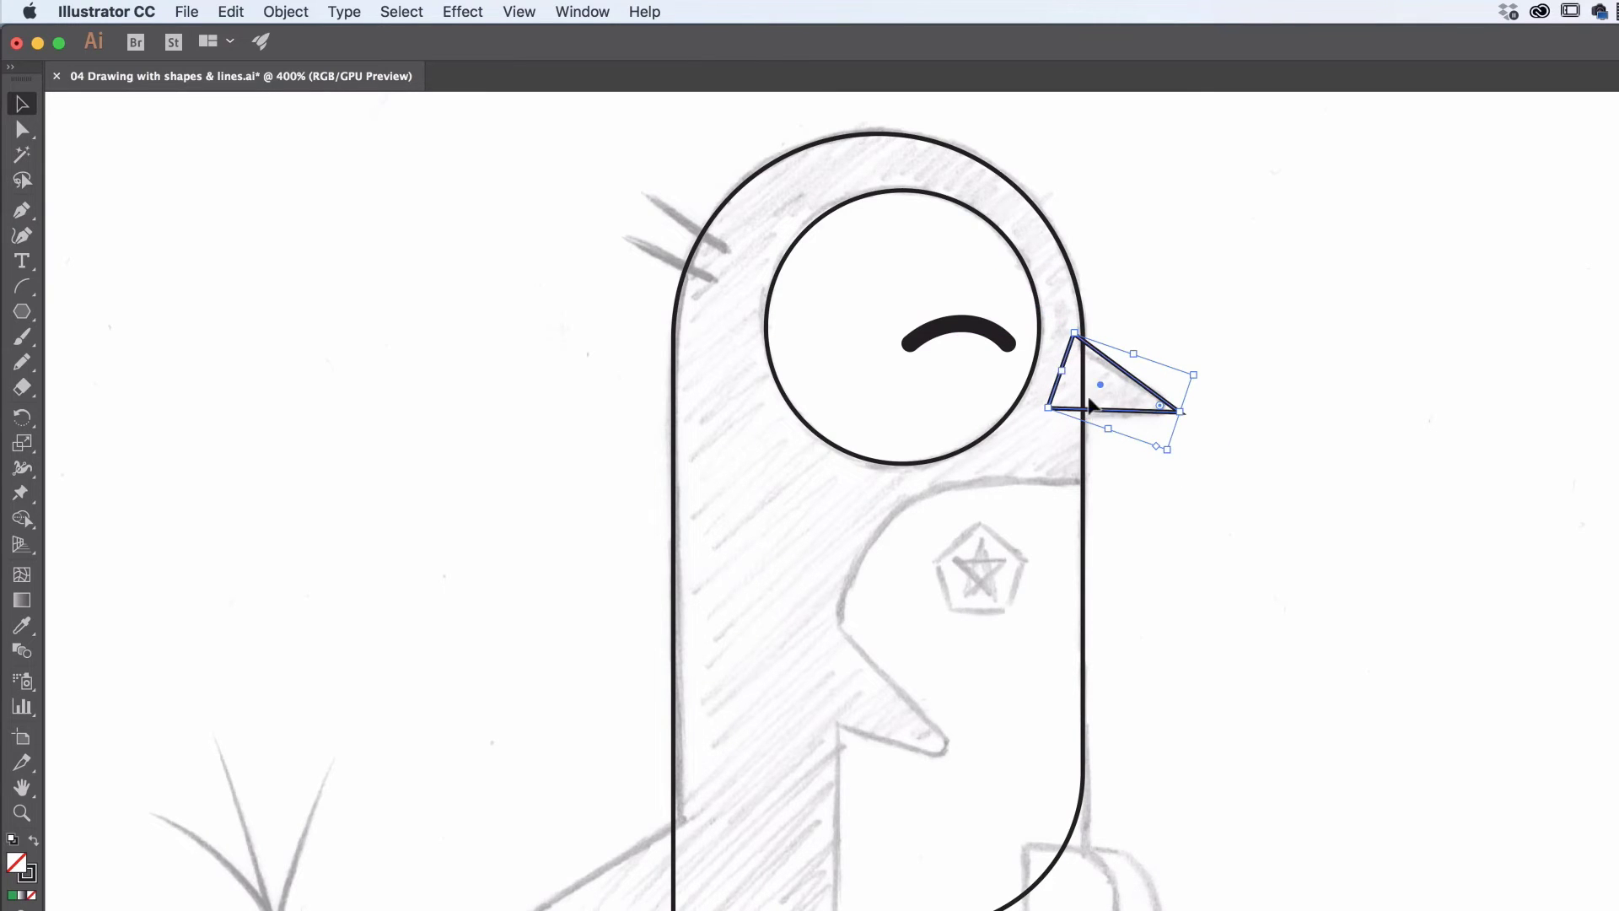
drag(1094, 408, 1048, 369)
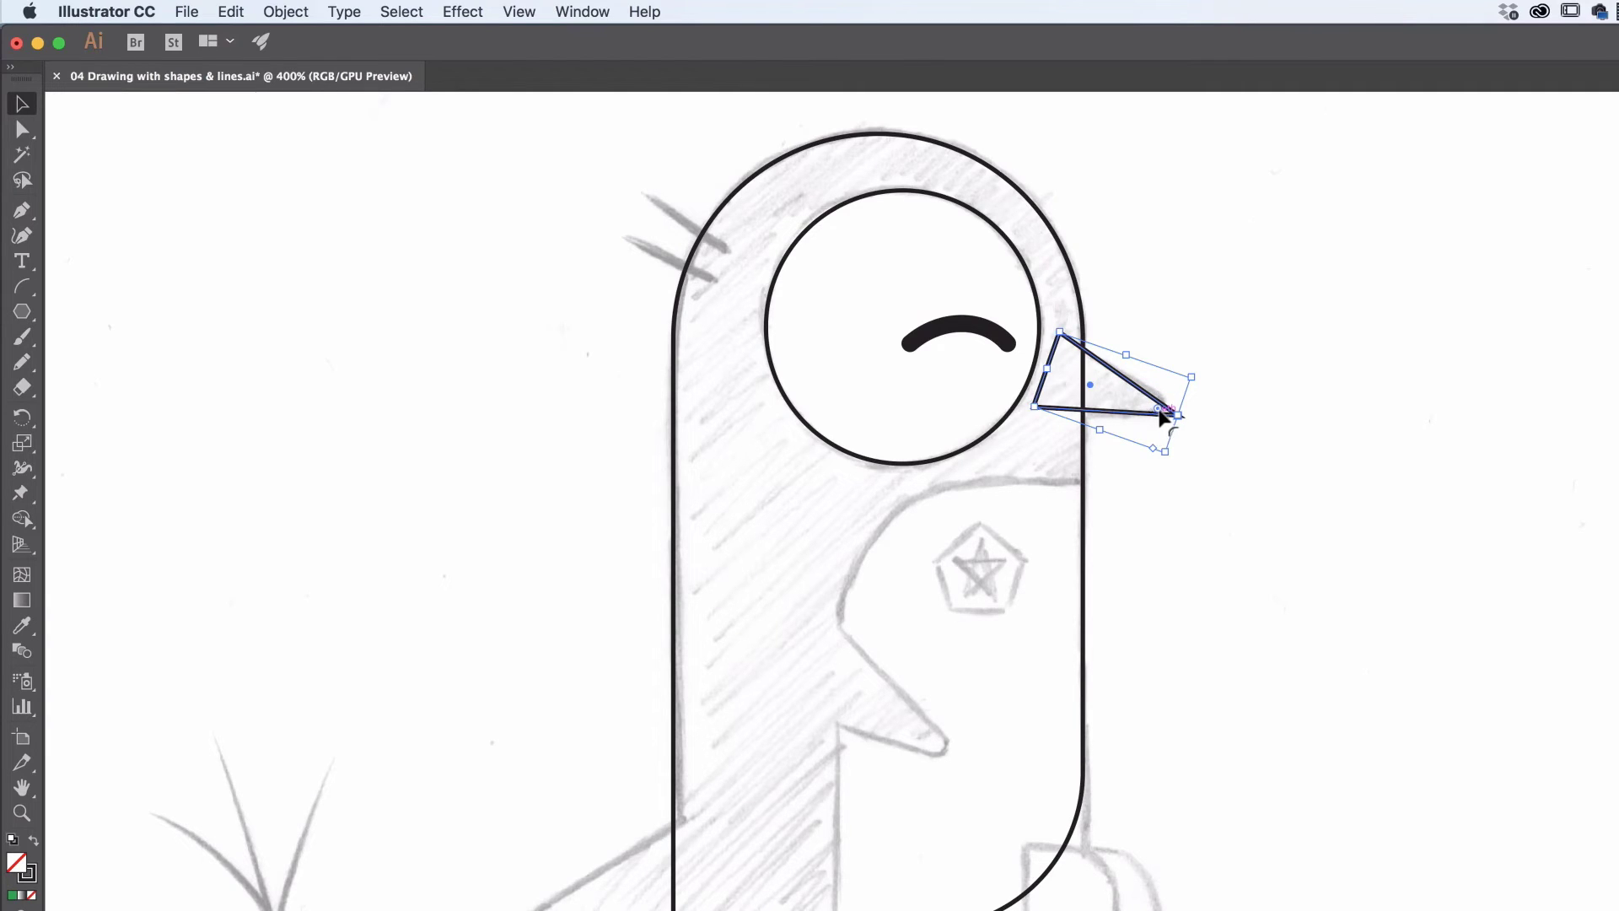
mouse_move(1162, 413)
mouse_down()
mouse_move(1147, 409)
mouse_move(1192, 421)
mouse_move(1147, 411)
mouse_up()
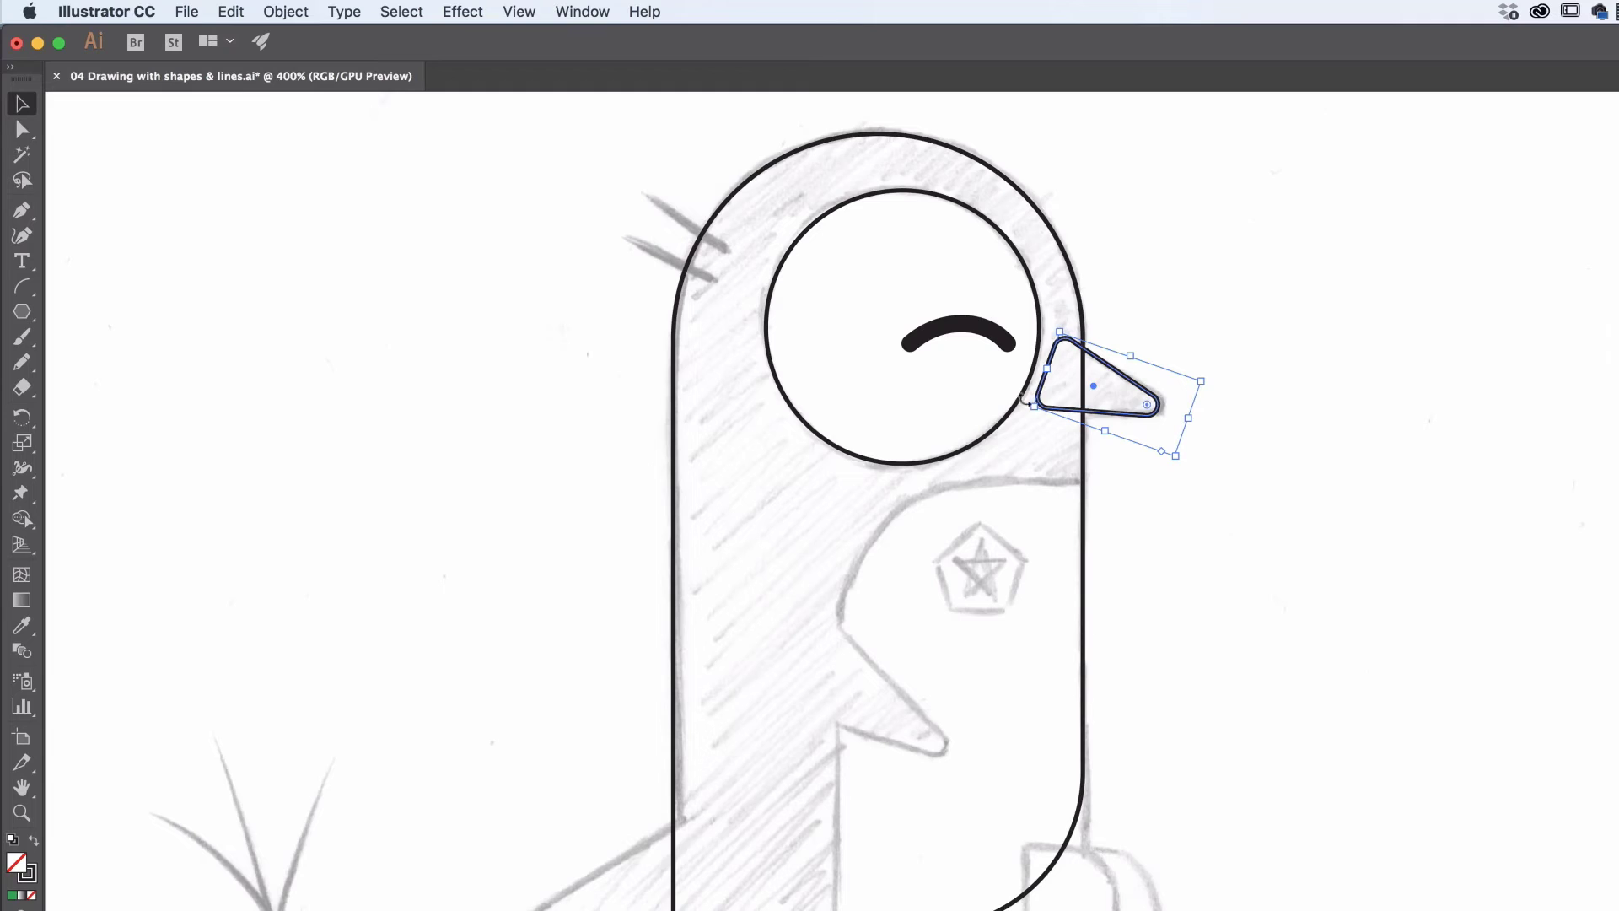
click(1148, 405)
Duplicate the rounded beak shape by copy and paste, and move the copy over the sketched flipper.
click(234, 11)
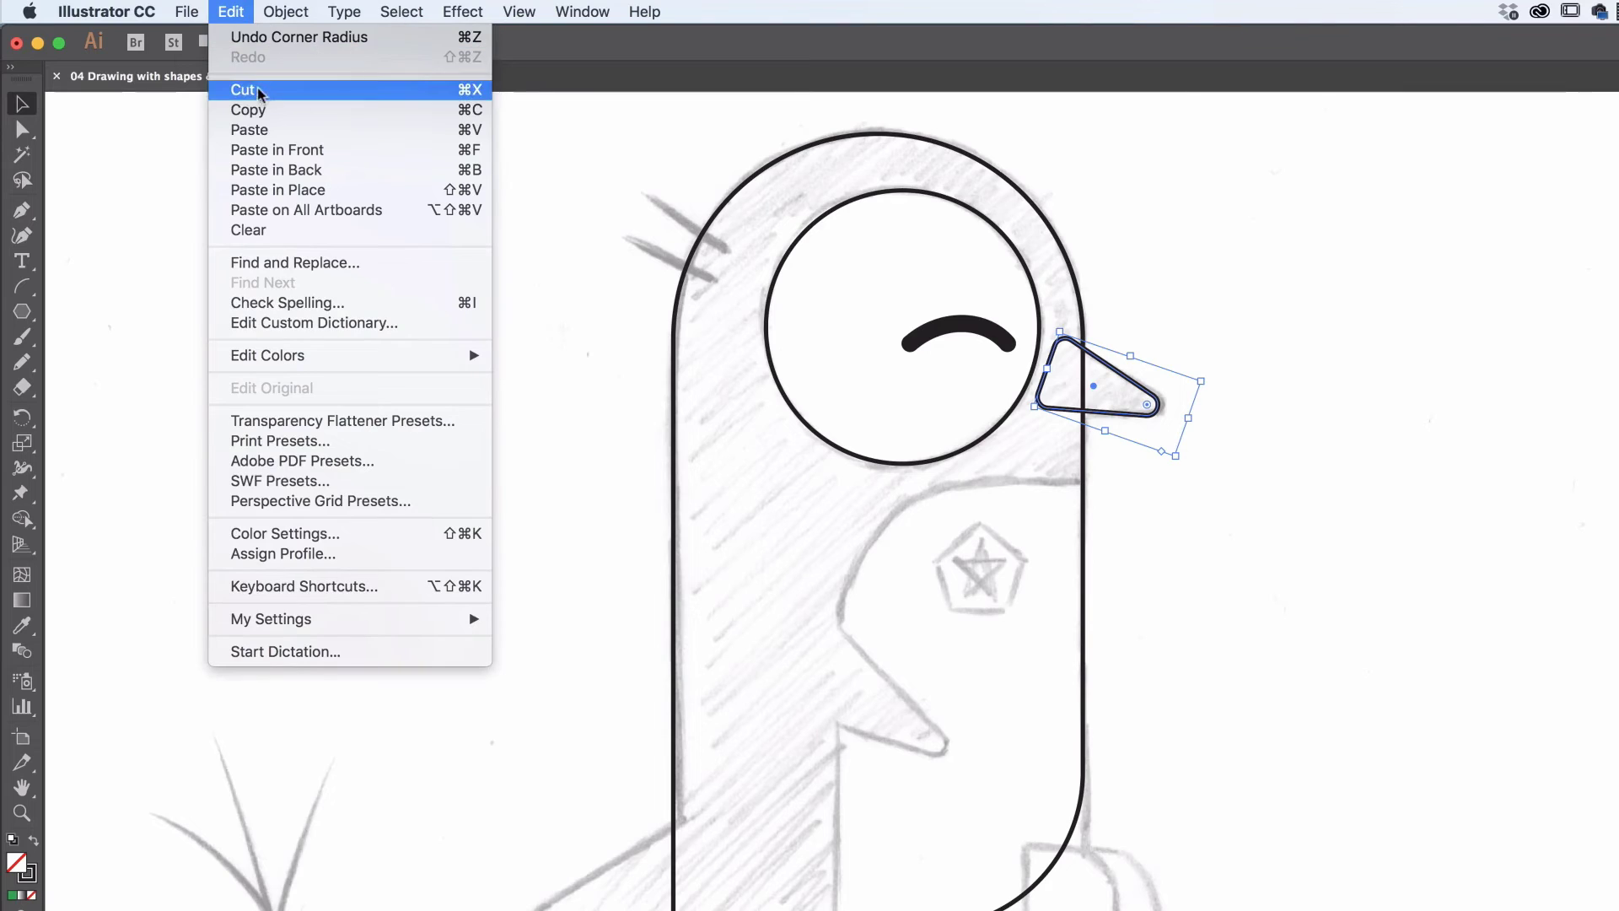
click(261, 112)
click(235, 11)
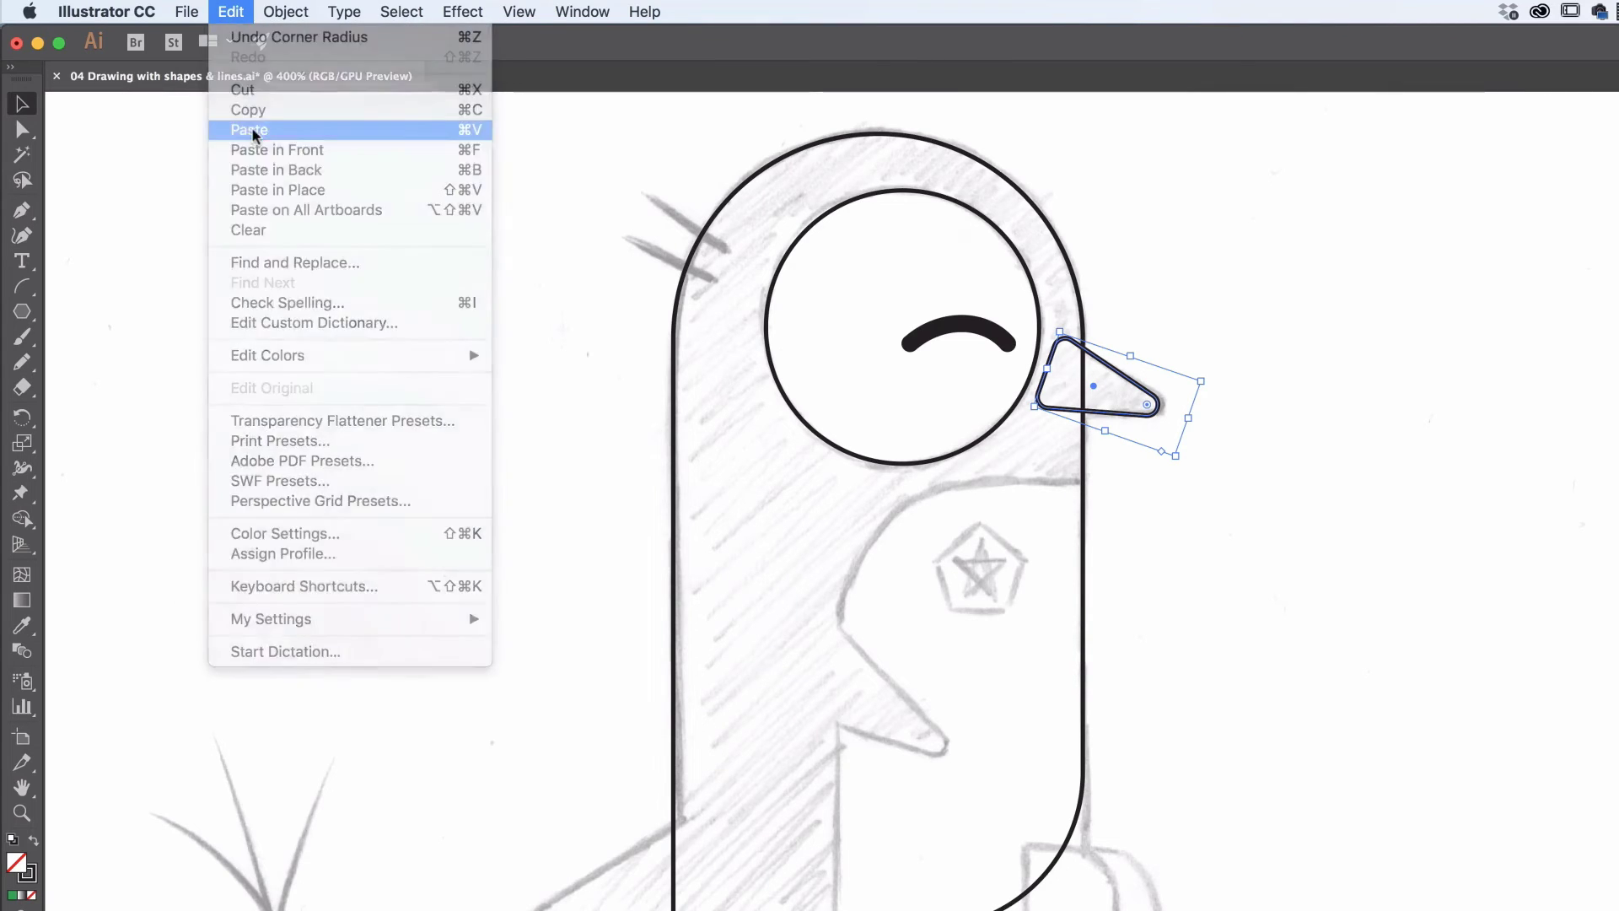
click(249, 127)
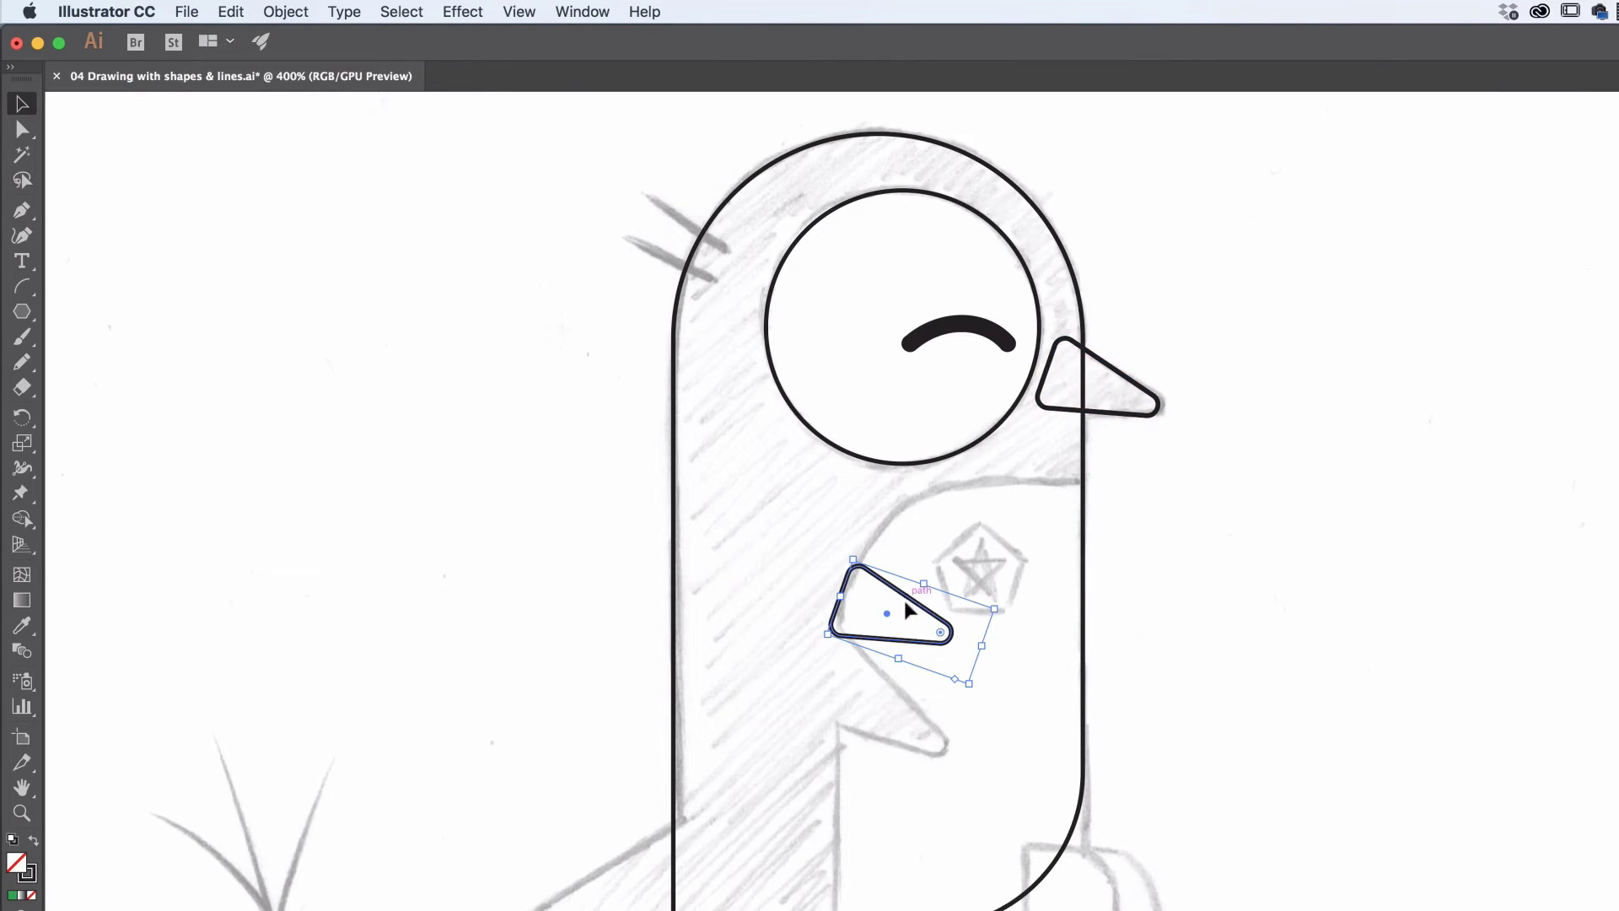
drag(899, 604, 874, 694)
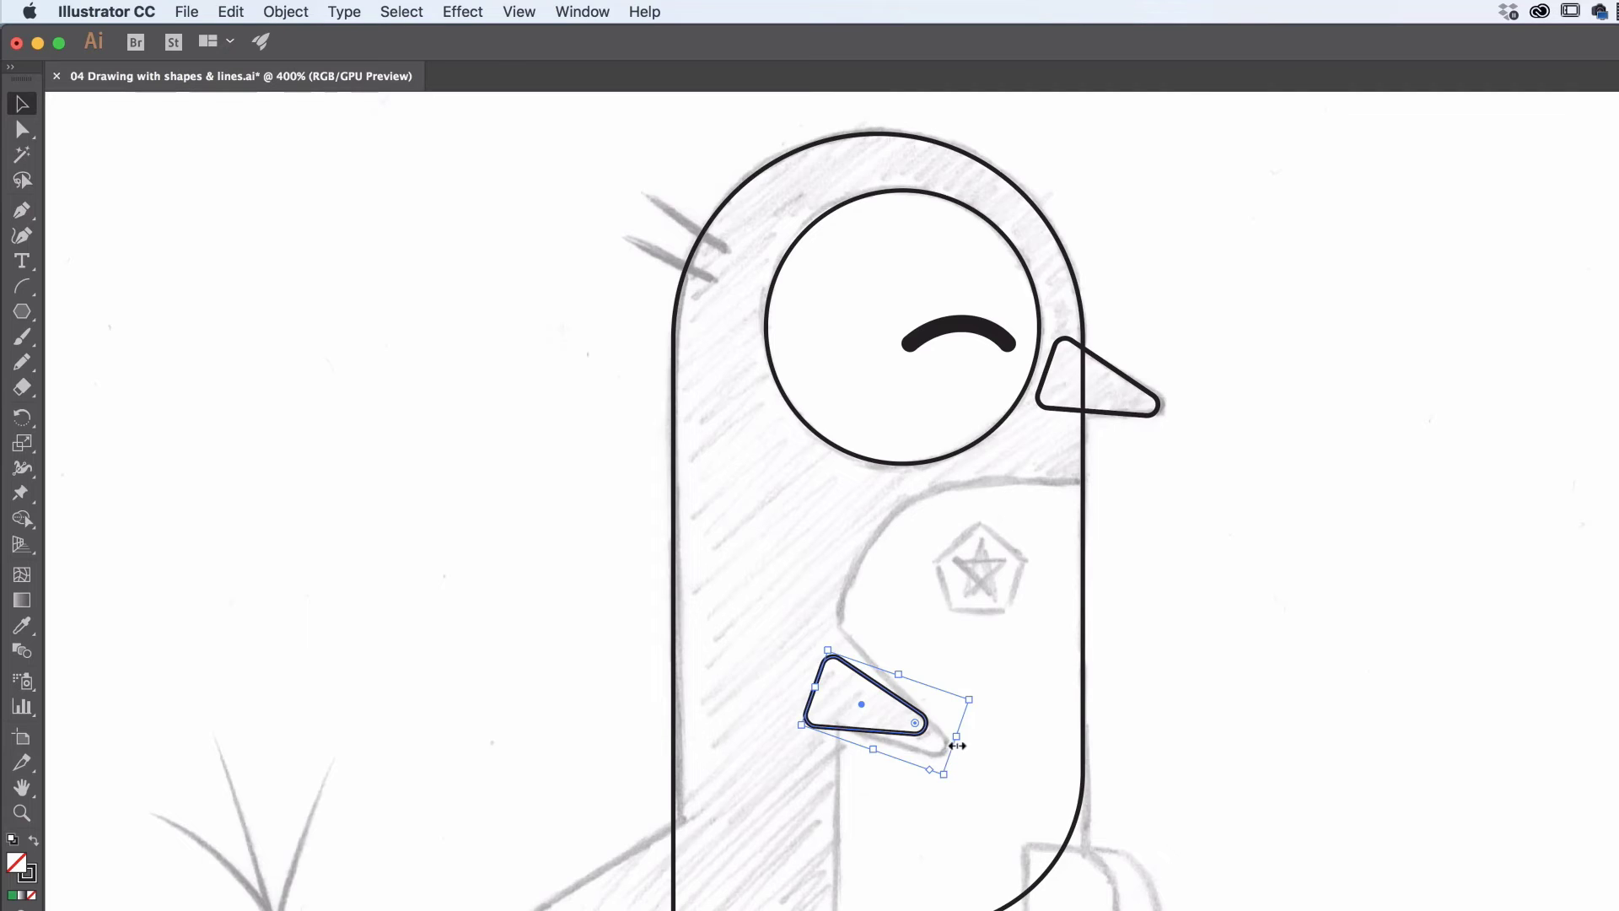
Enlarge and rotate the pasted shape to fit the sketched flipper, and duplicate it toward the tail.
drag(957, 741, 1029, 776)
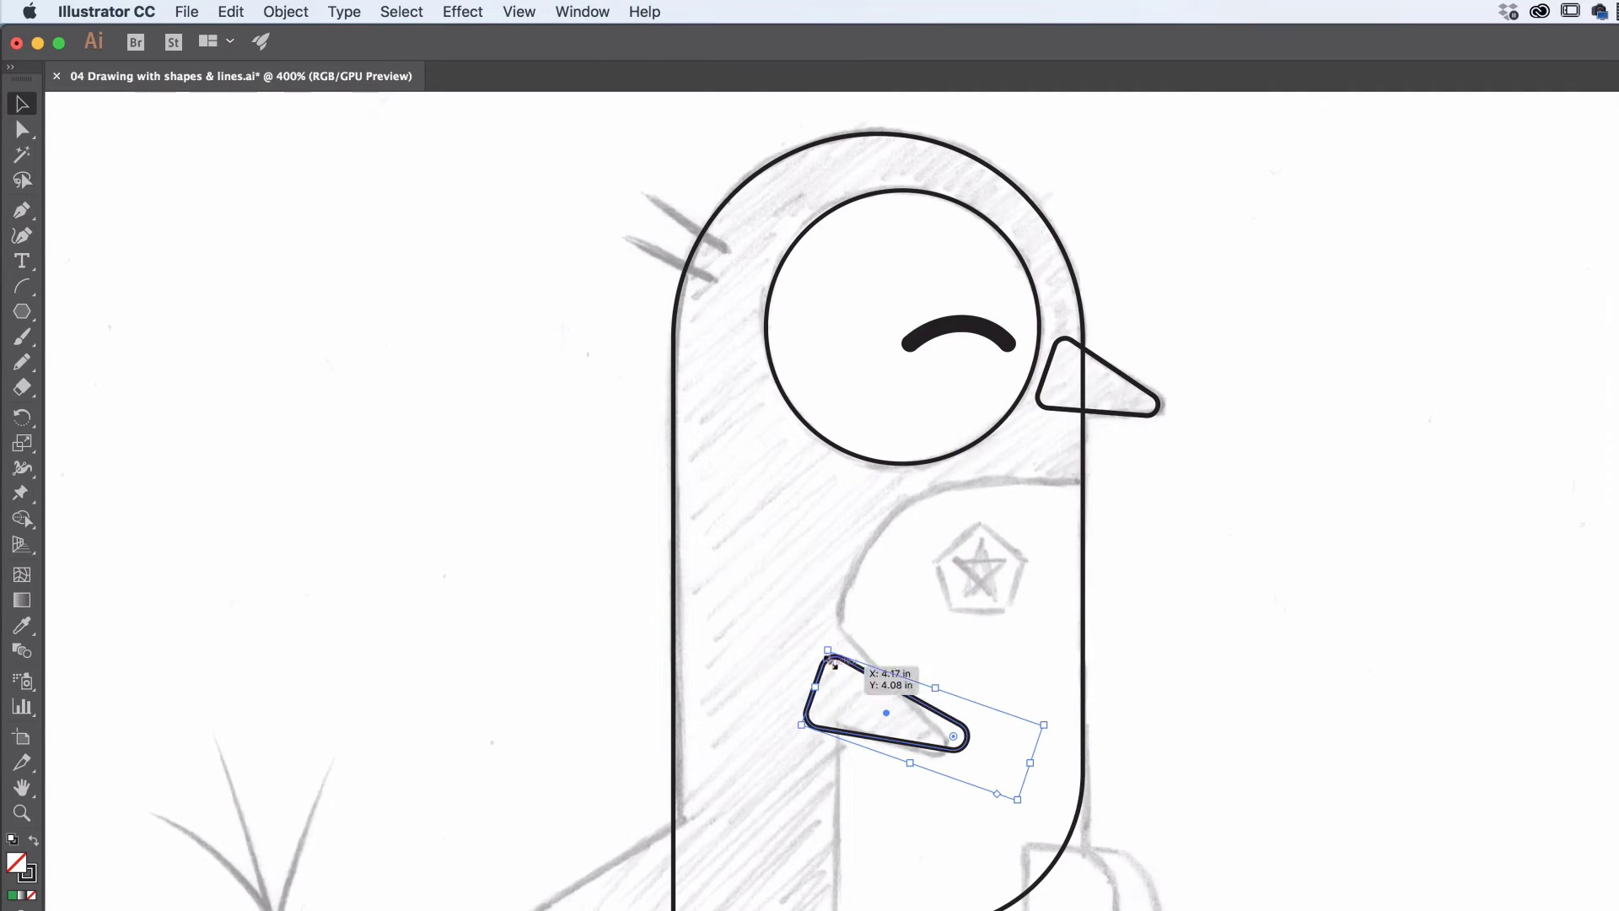
drag(827, 651, 825, 628)
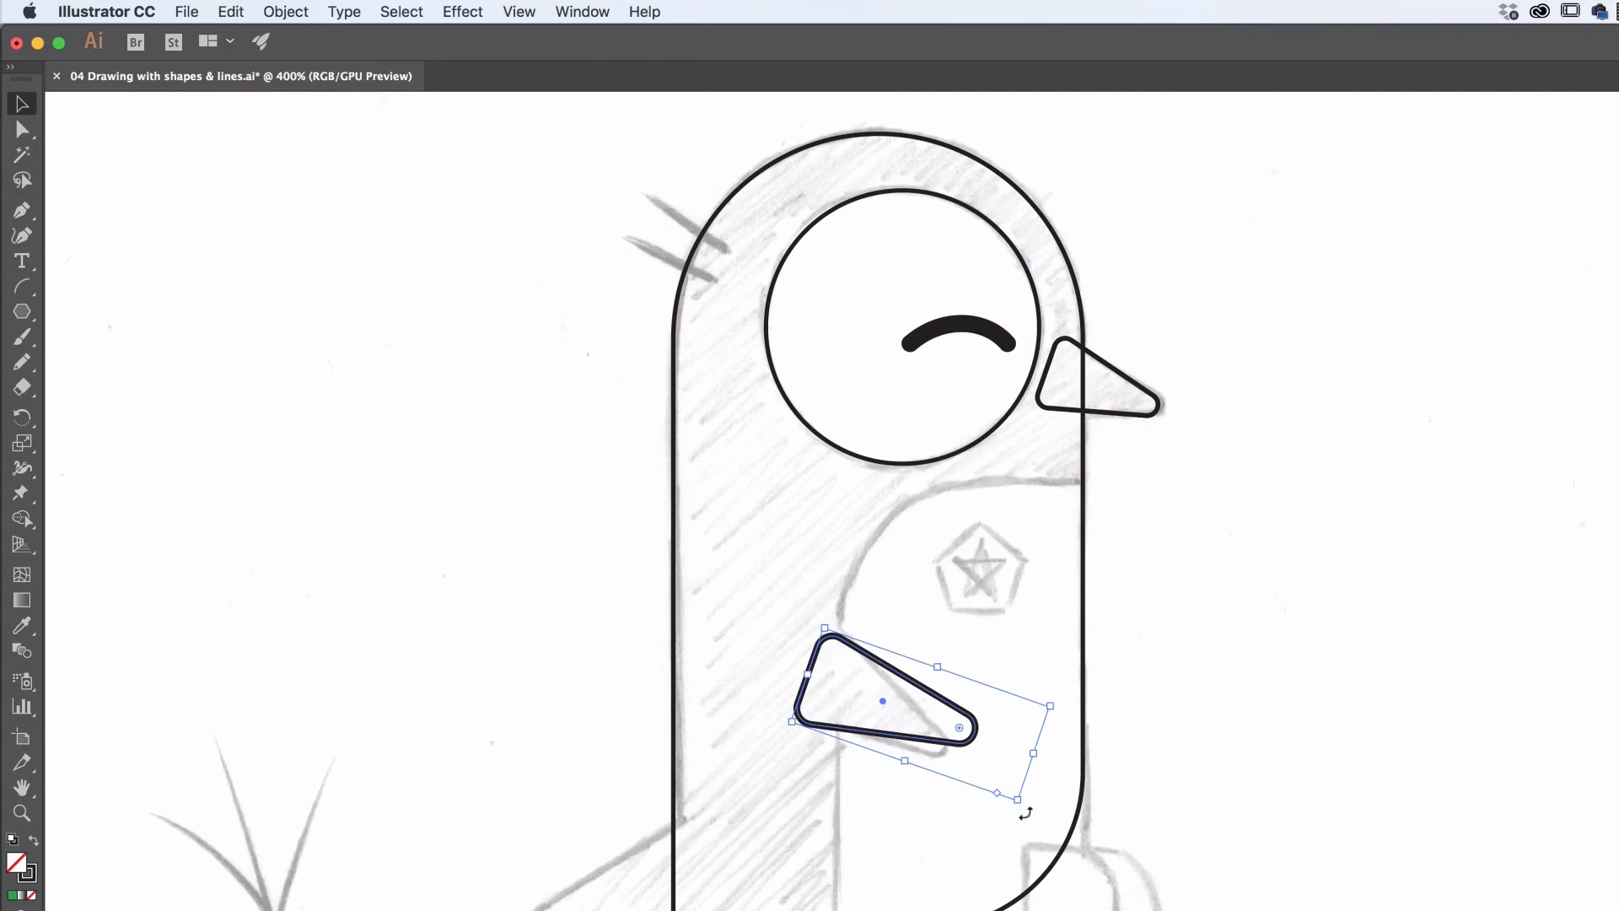
drag(1026, 812, 761, 809)
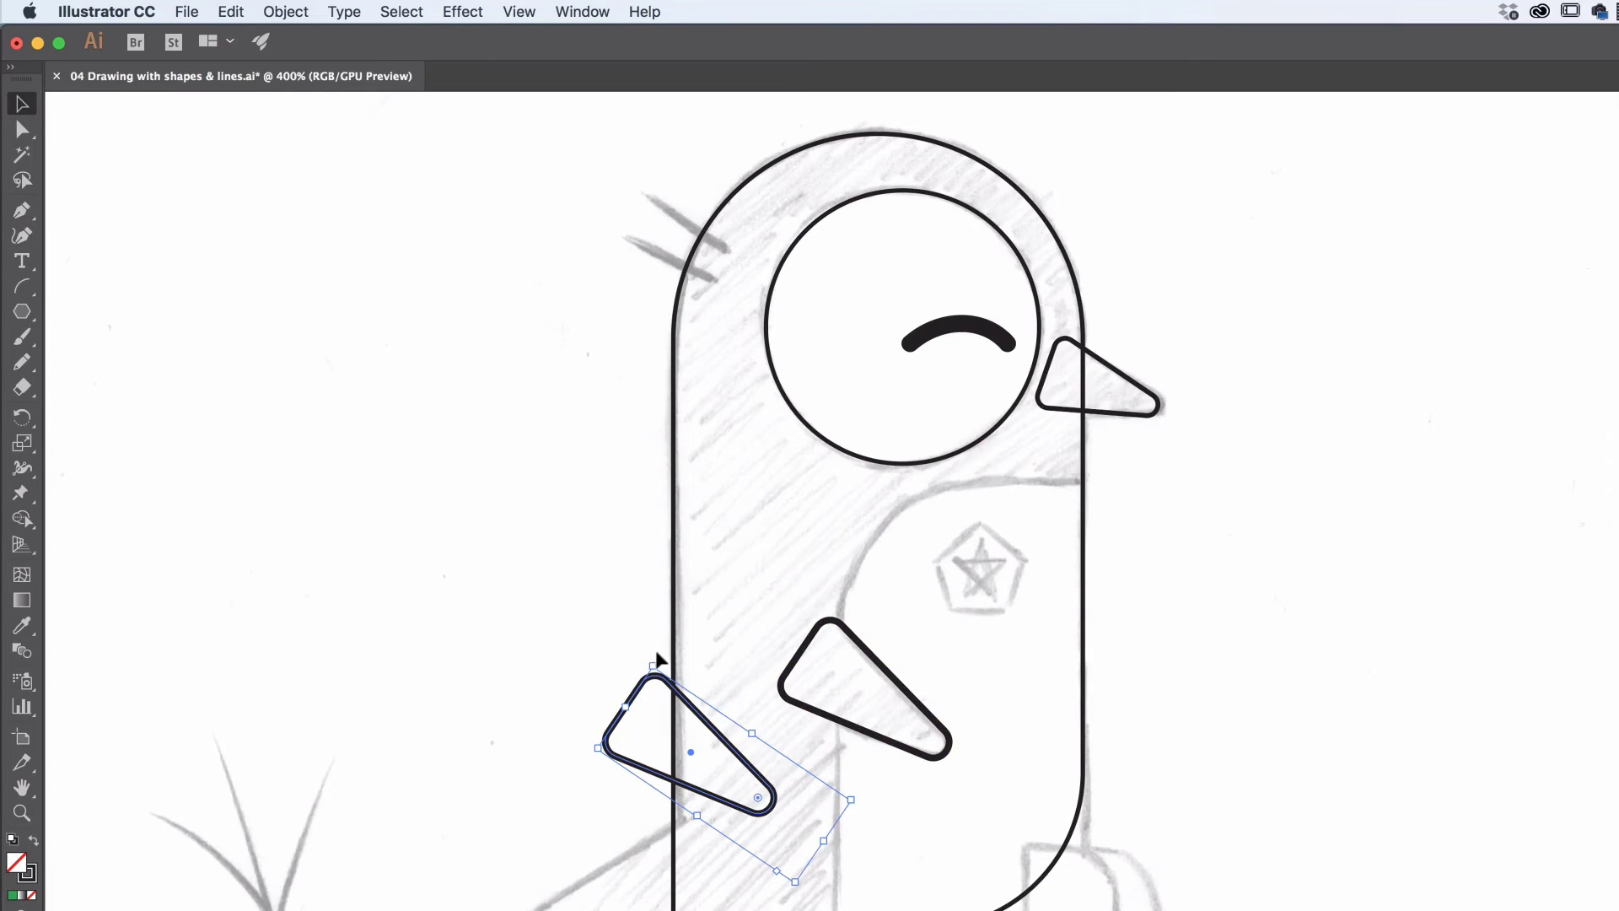
Rotate the new copy to point left and fit it over the sketched tail with its flat edge on the ground line.
drag(655, 658, 955, 847)
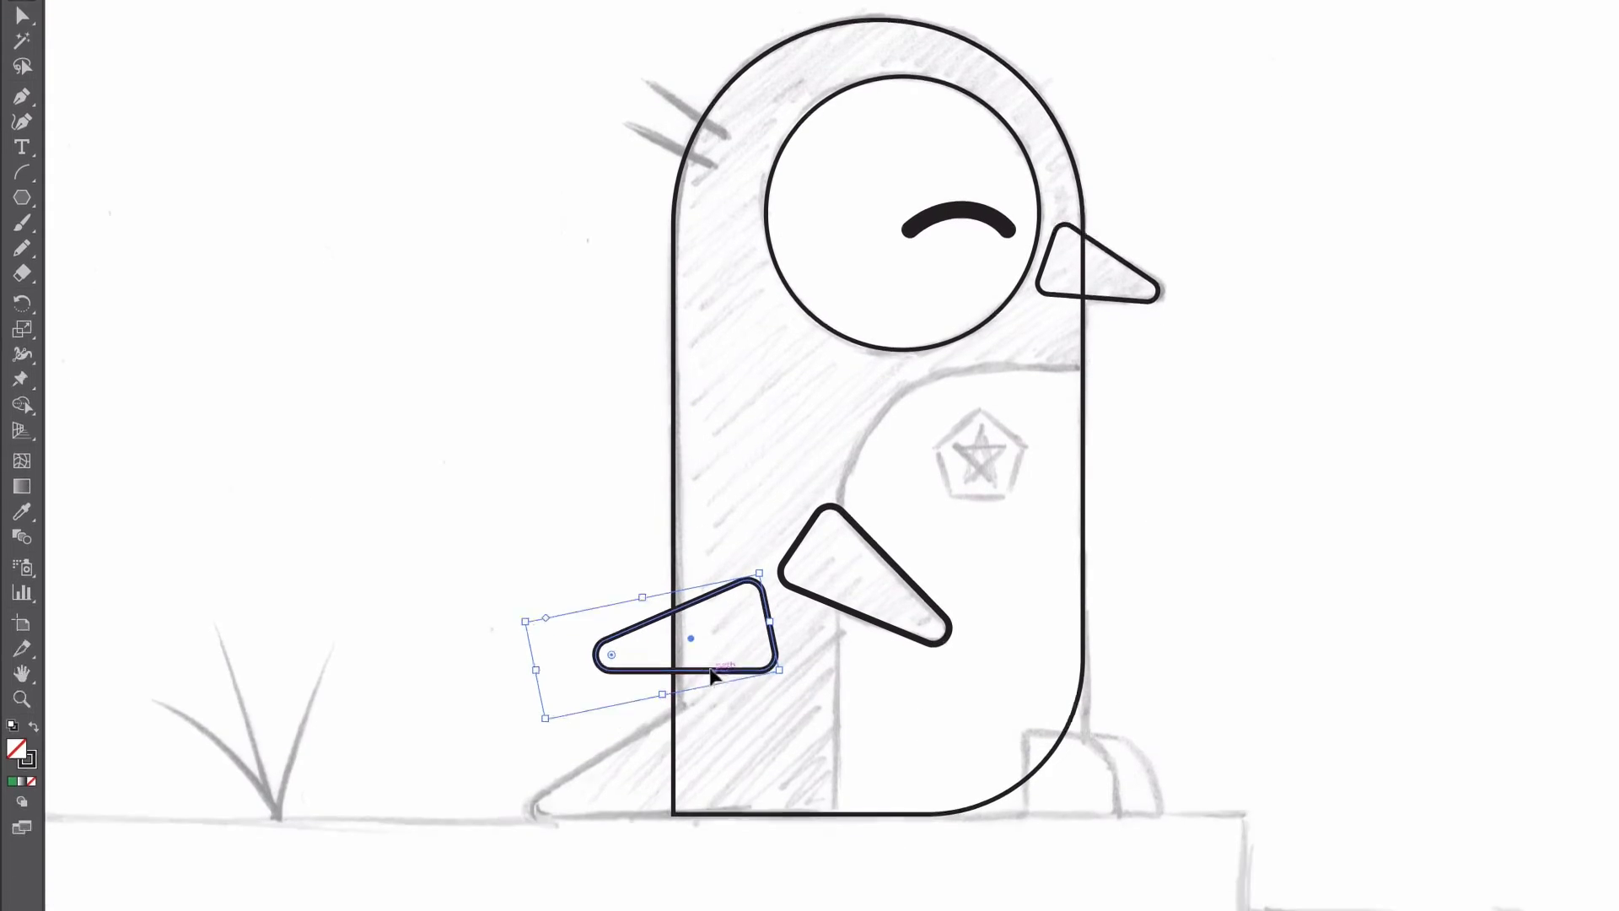
drag(705, 785, 641, 910)
drag(695, 609, 725, 587)
drag(633, 698, 605, 698)
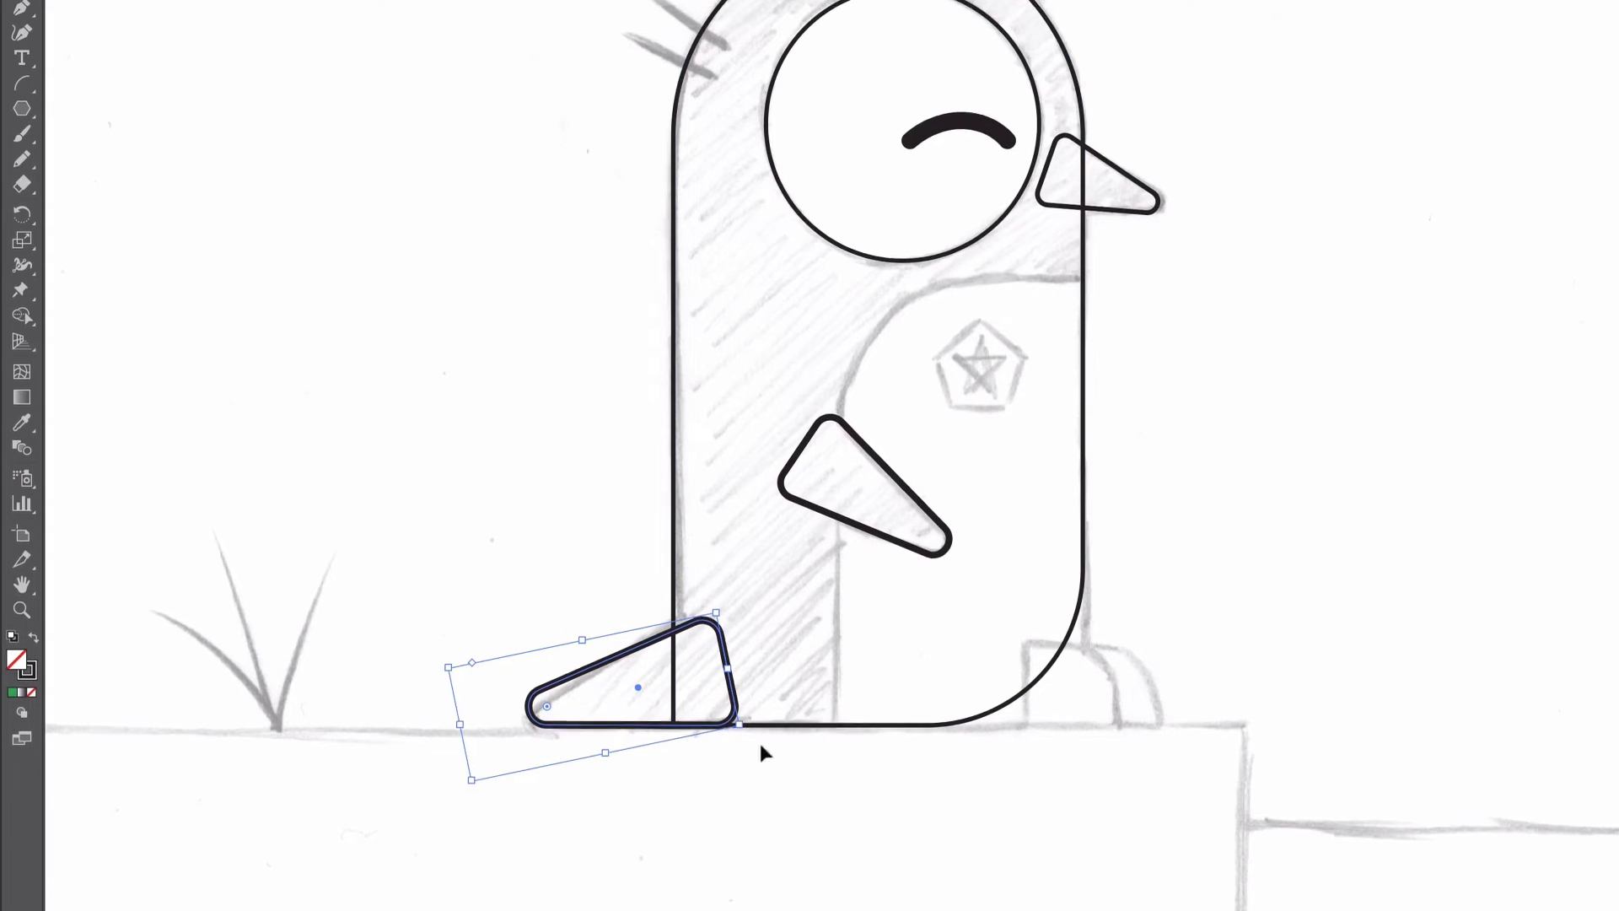
click(506, 10)
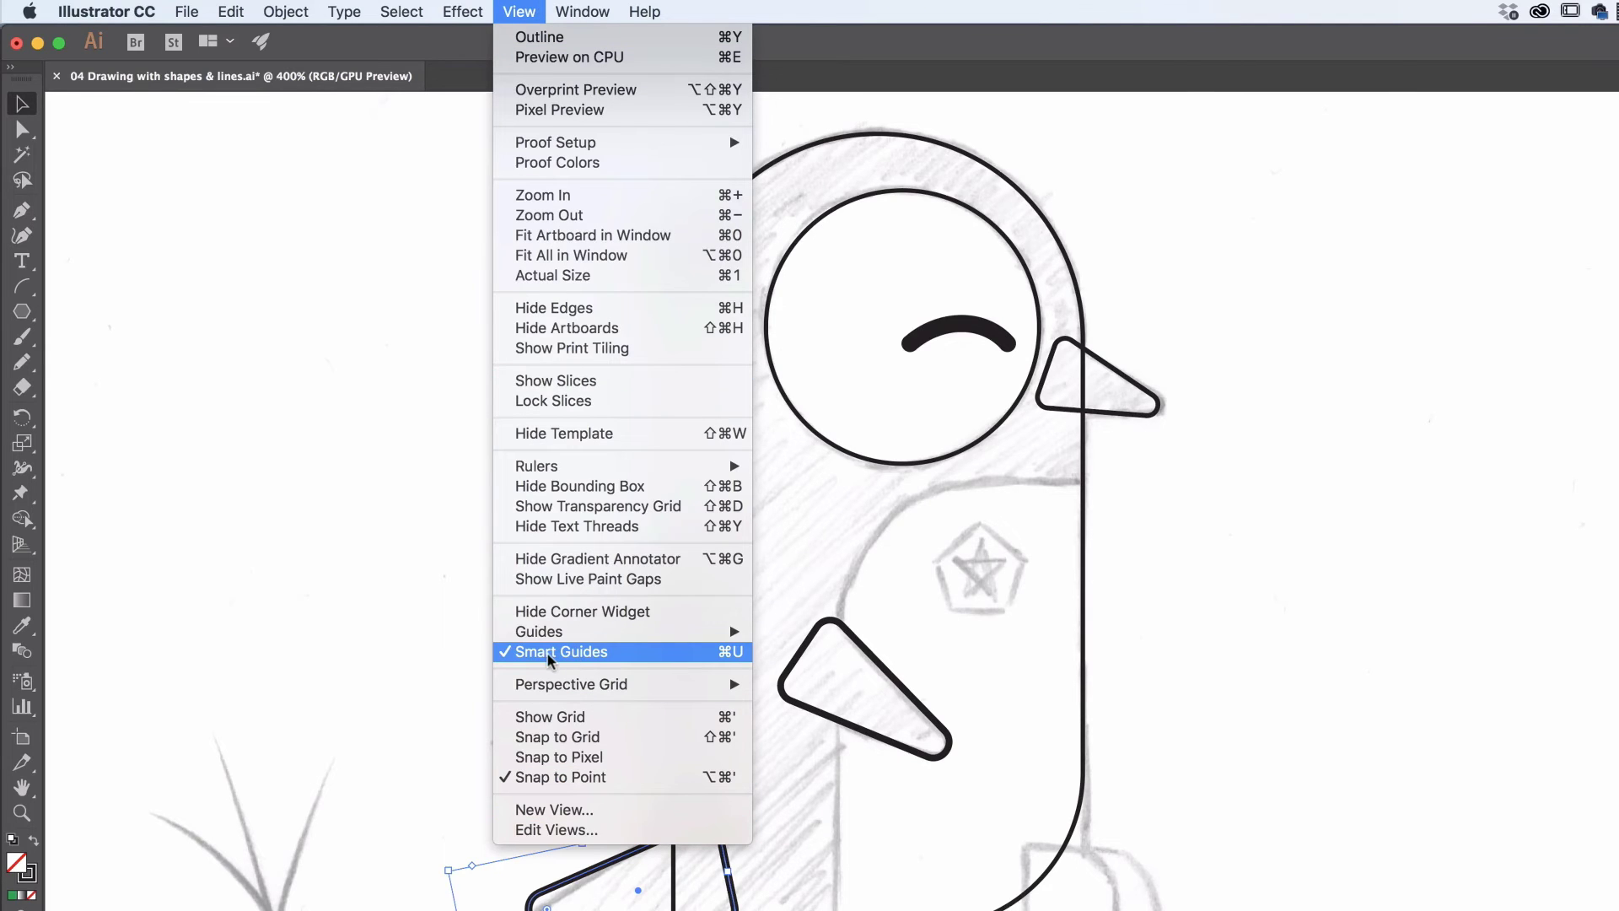
click(531, 10)
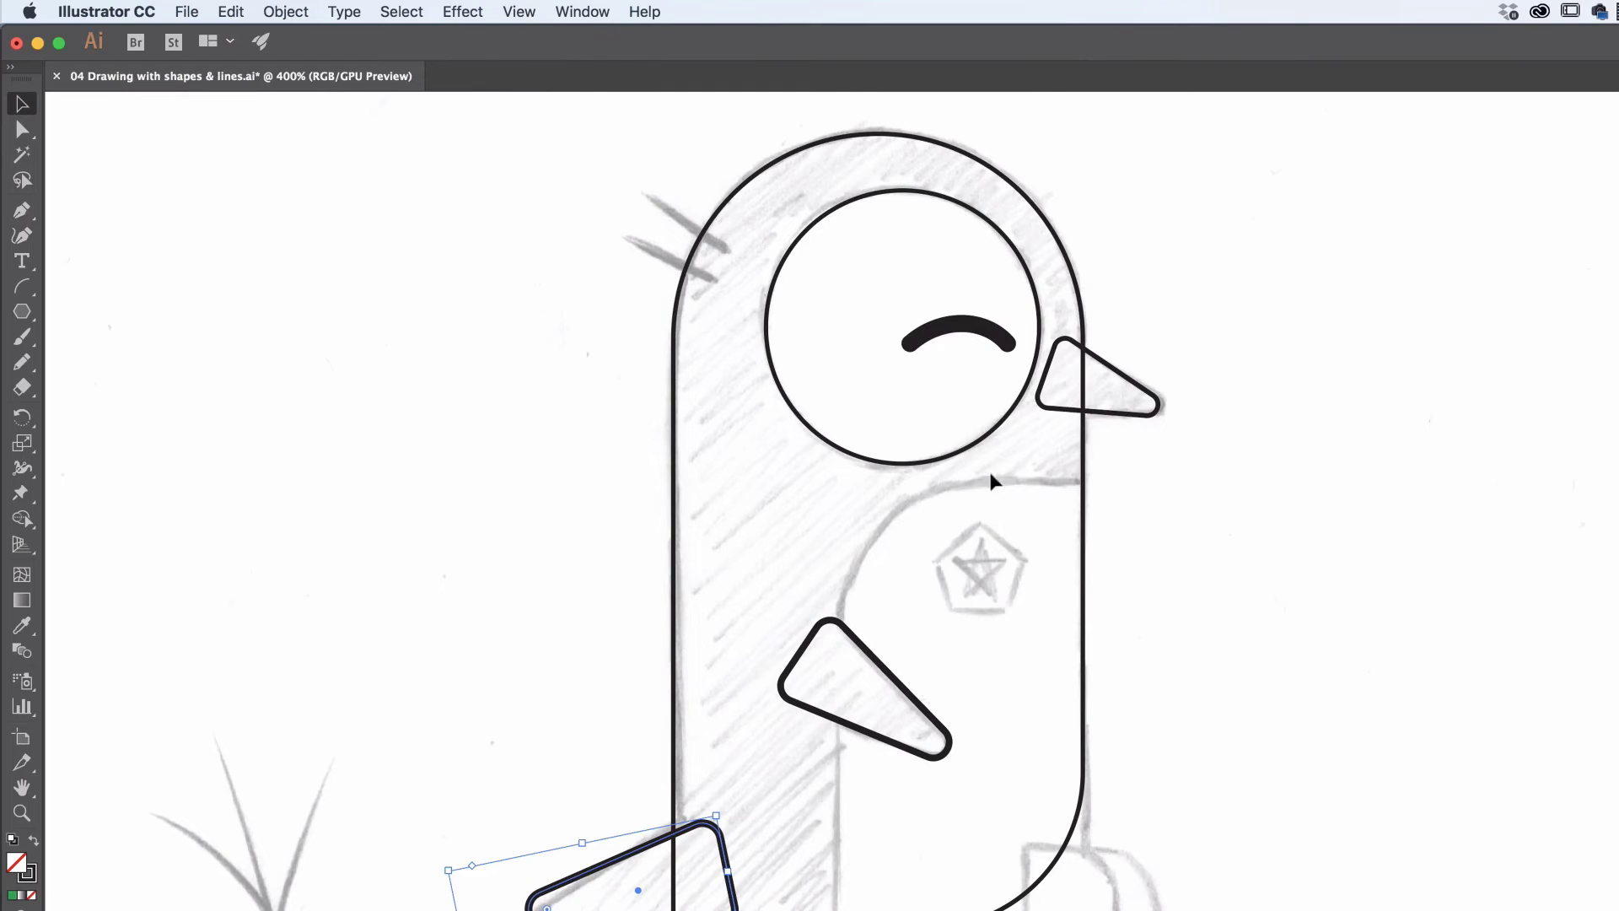
Draw a rectangle about 0.81 by 1.48 in over the sketched belly down to the ground line, and round its upper-left corner to the sketch.
click(23, 312)
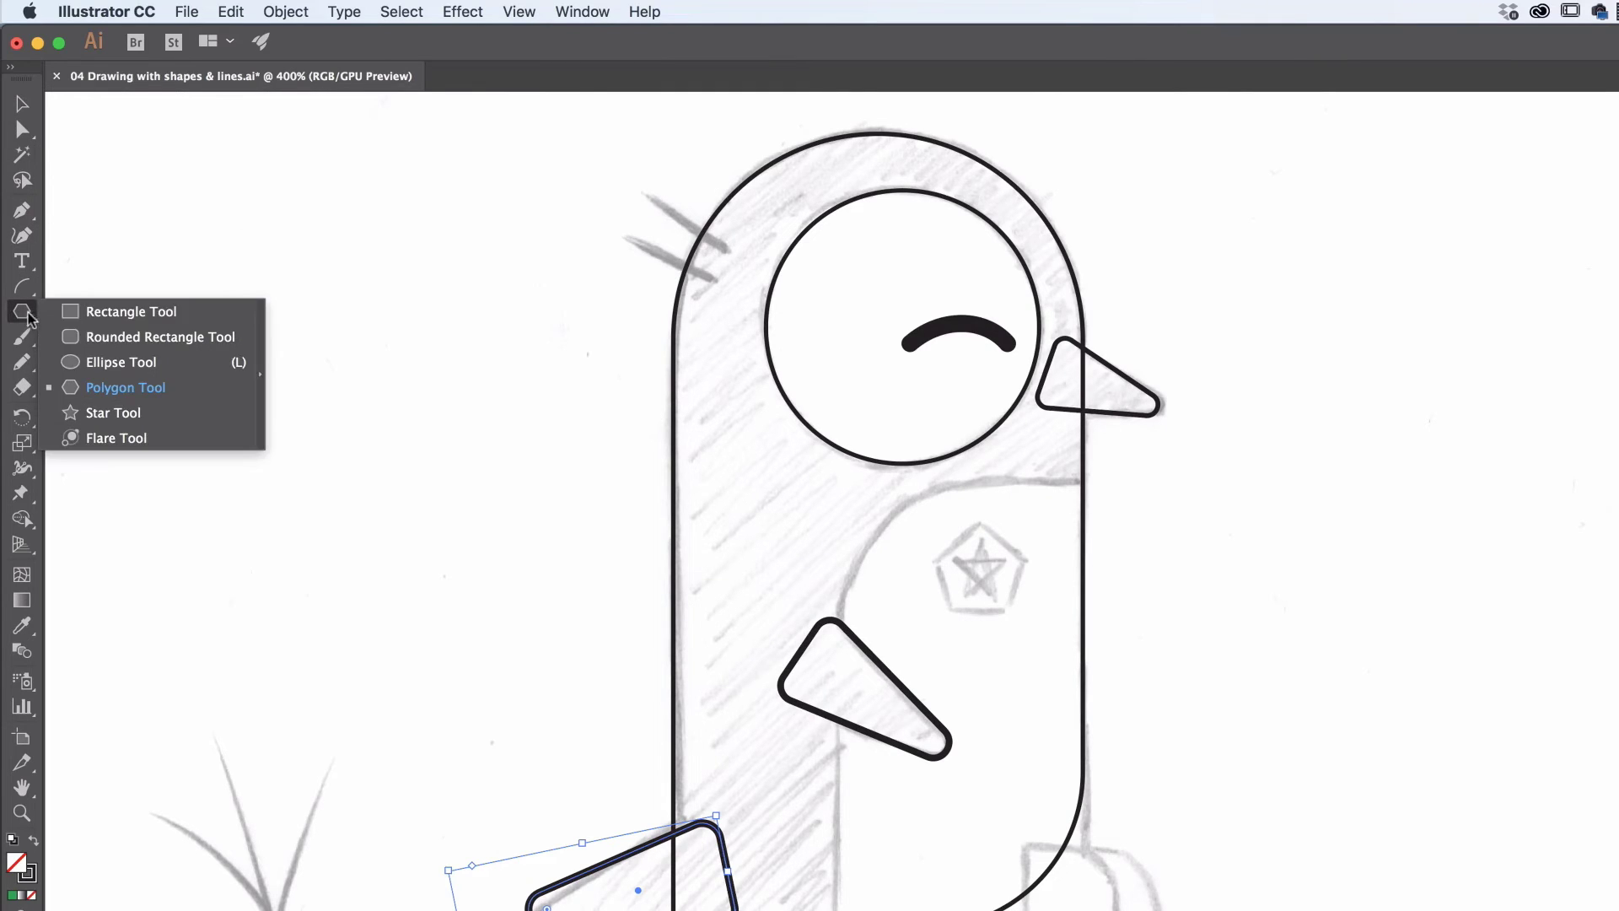
click(102, 312)
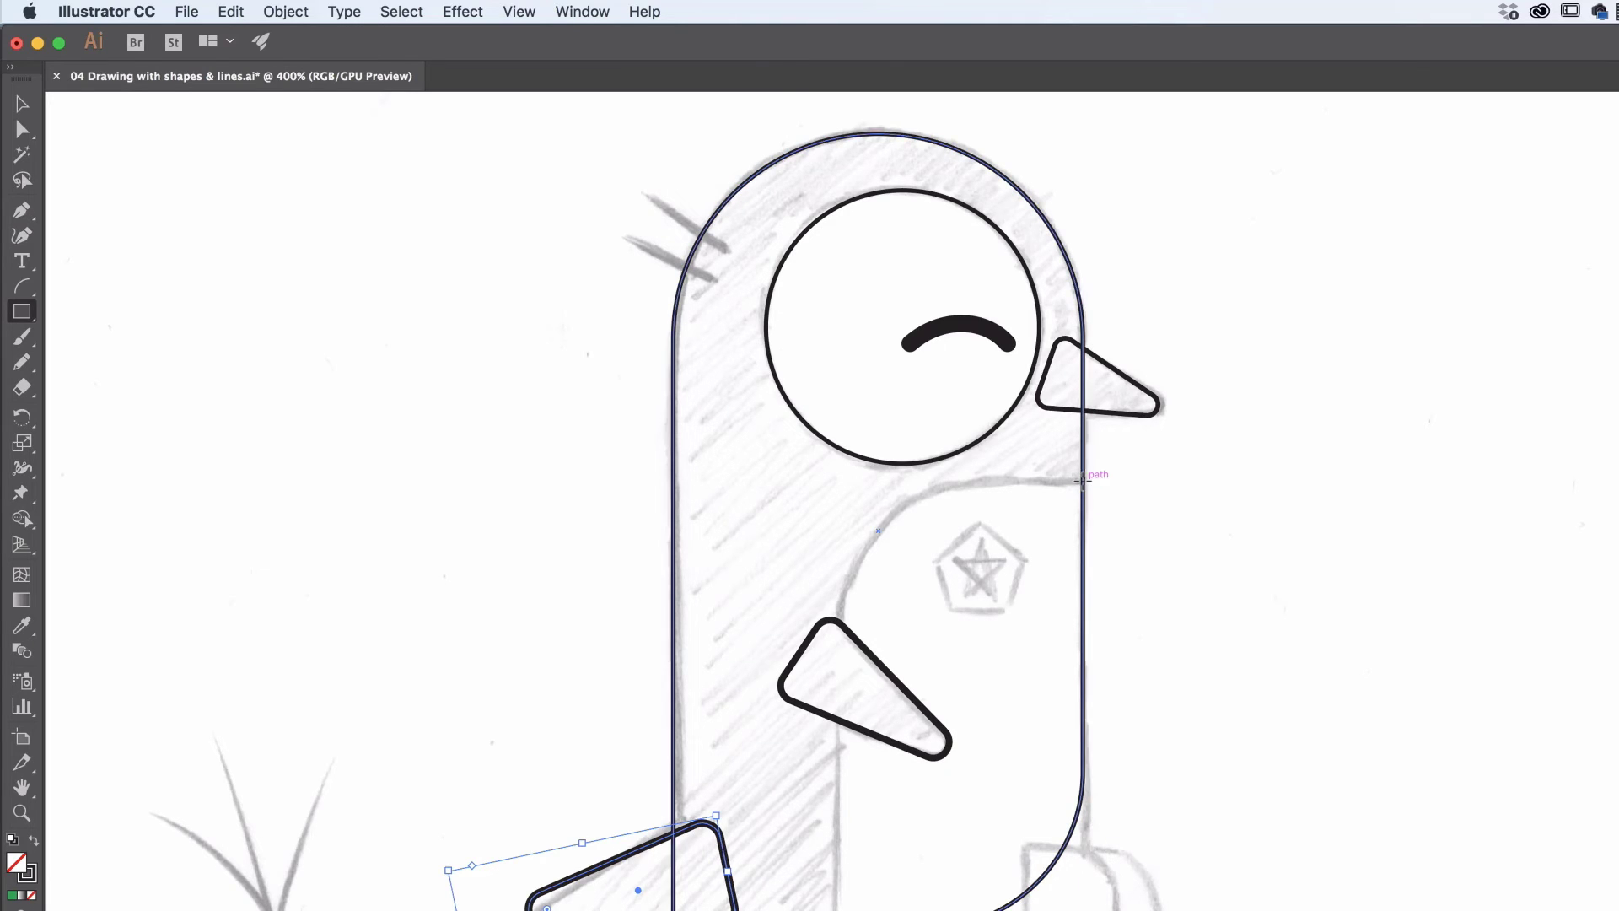
drag(1083, 479, 830, 910)
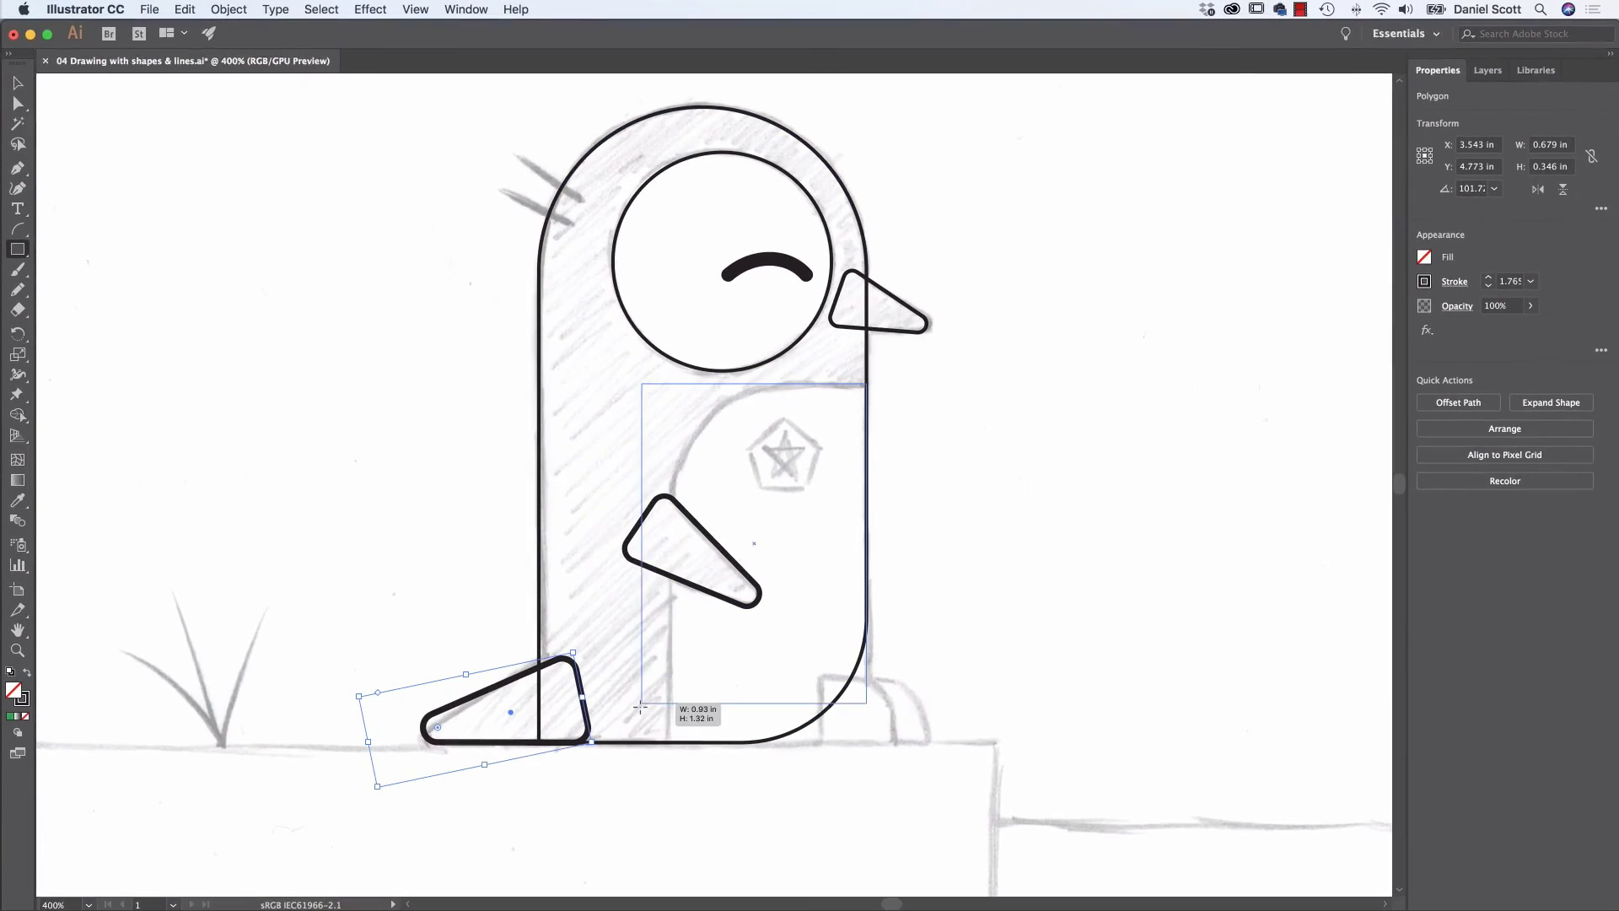
drag(663, 735, 668, 742)
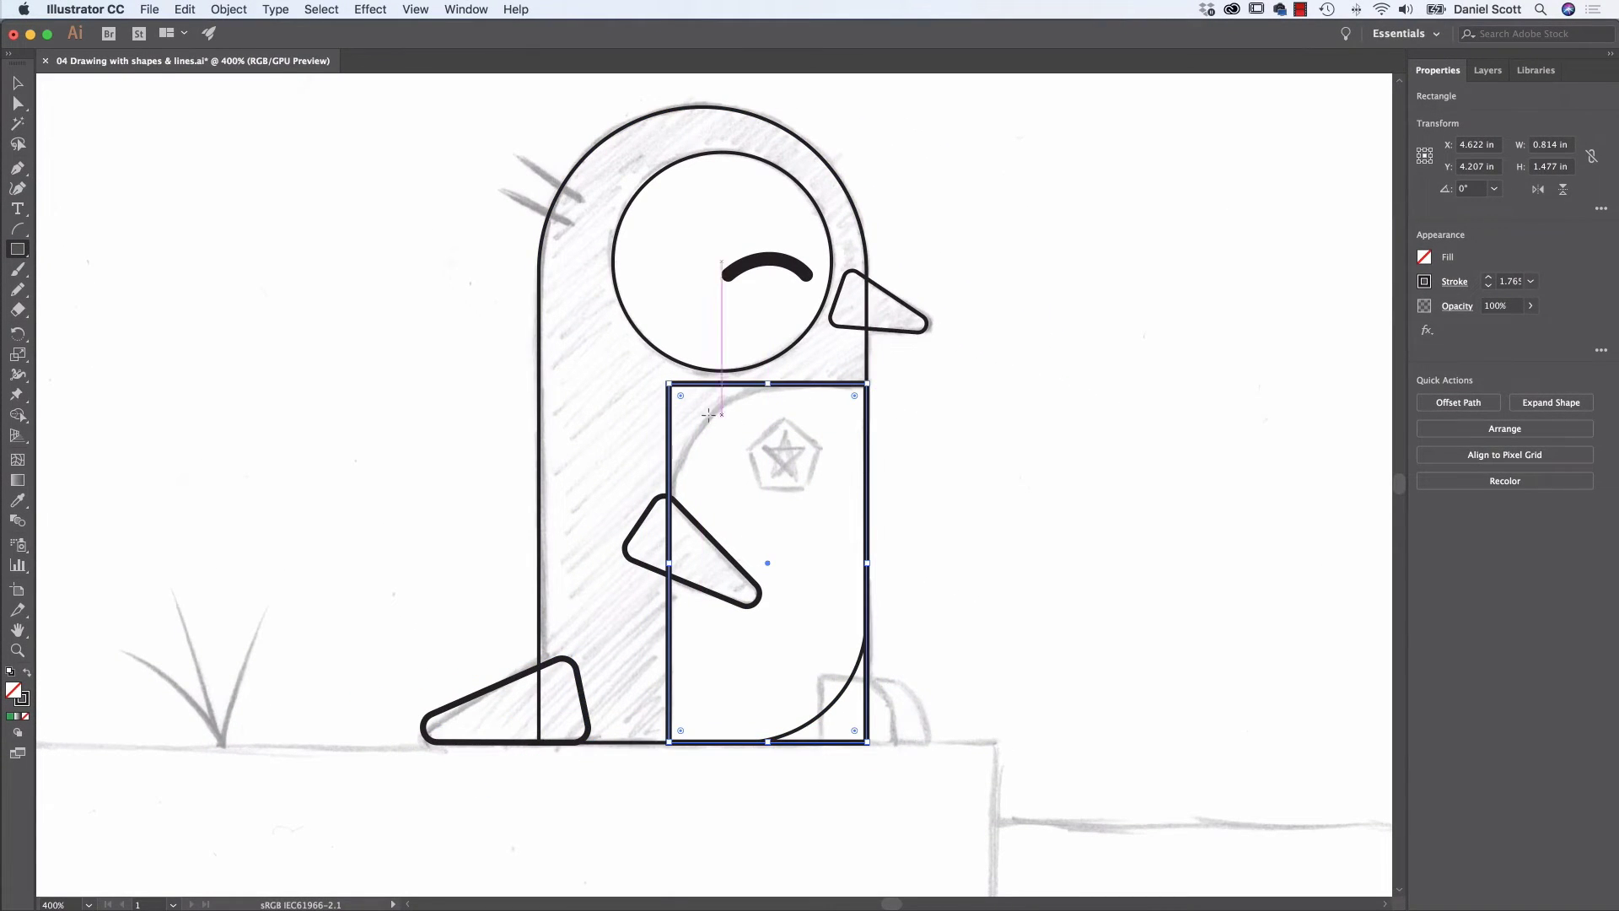
key(v)
drag(681, 397, 794, 511)
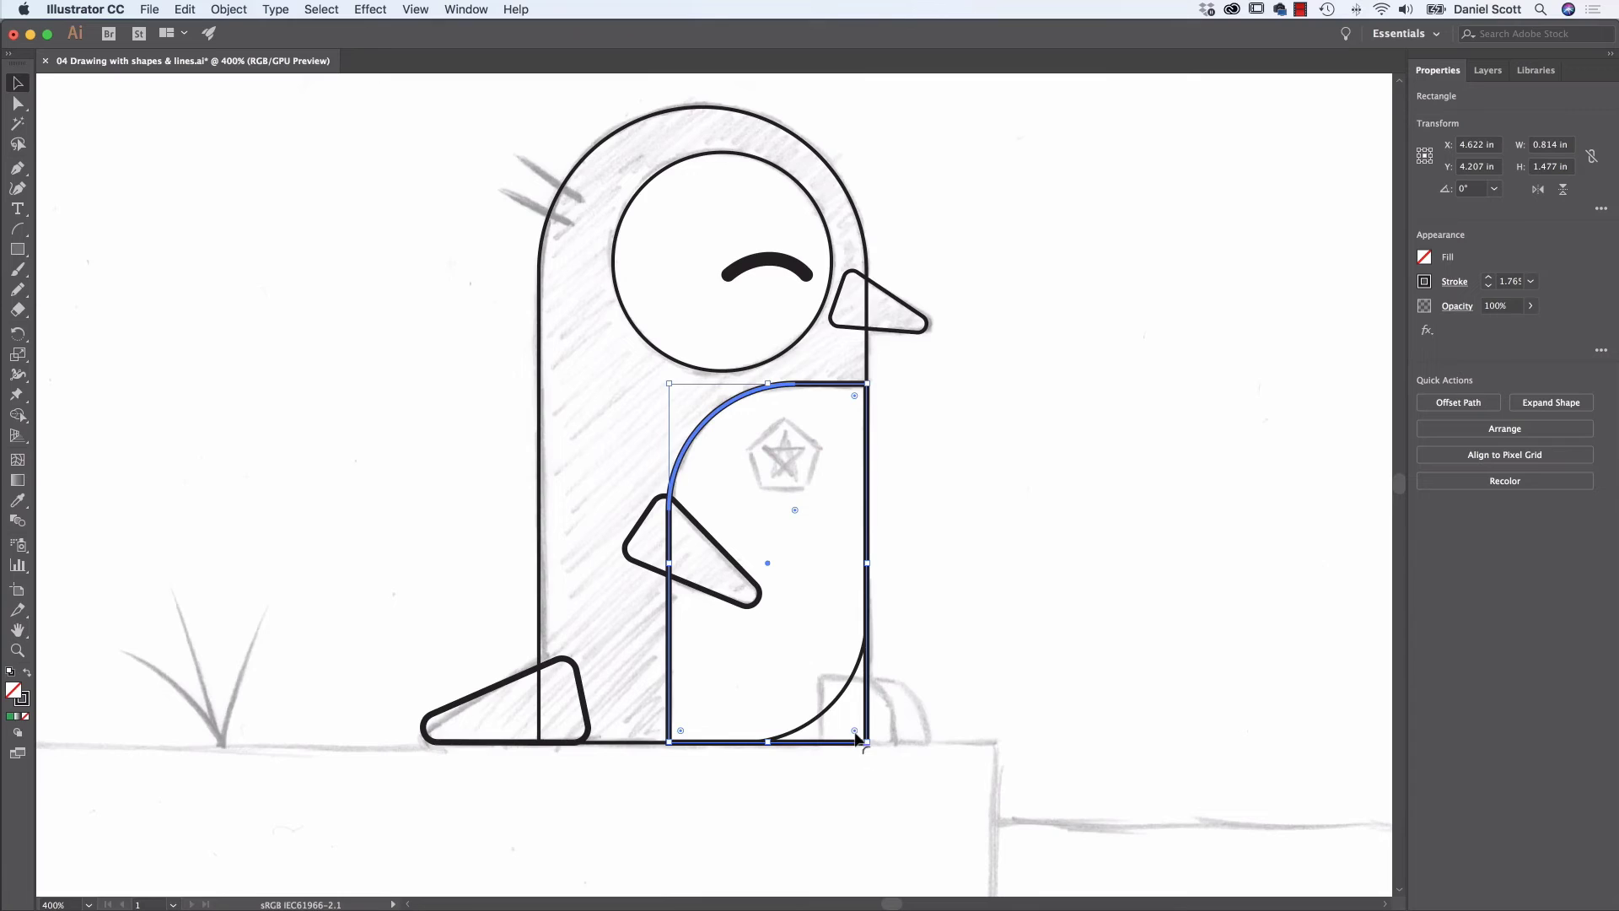
drag(855, 733, 698, 626)
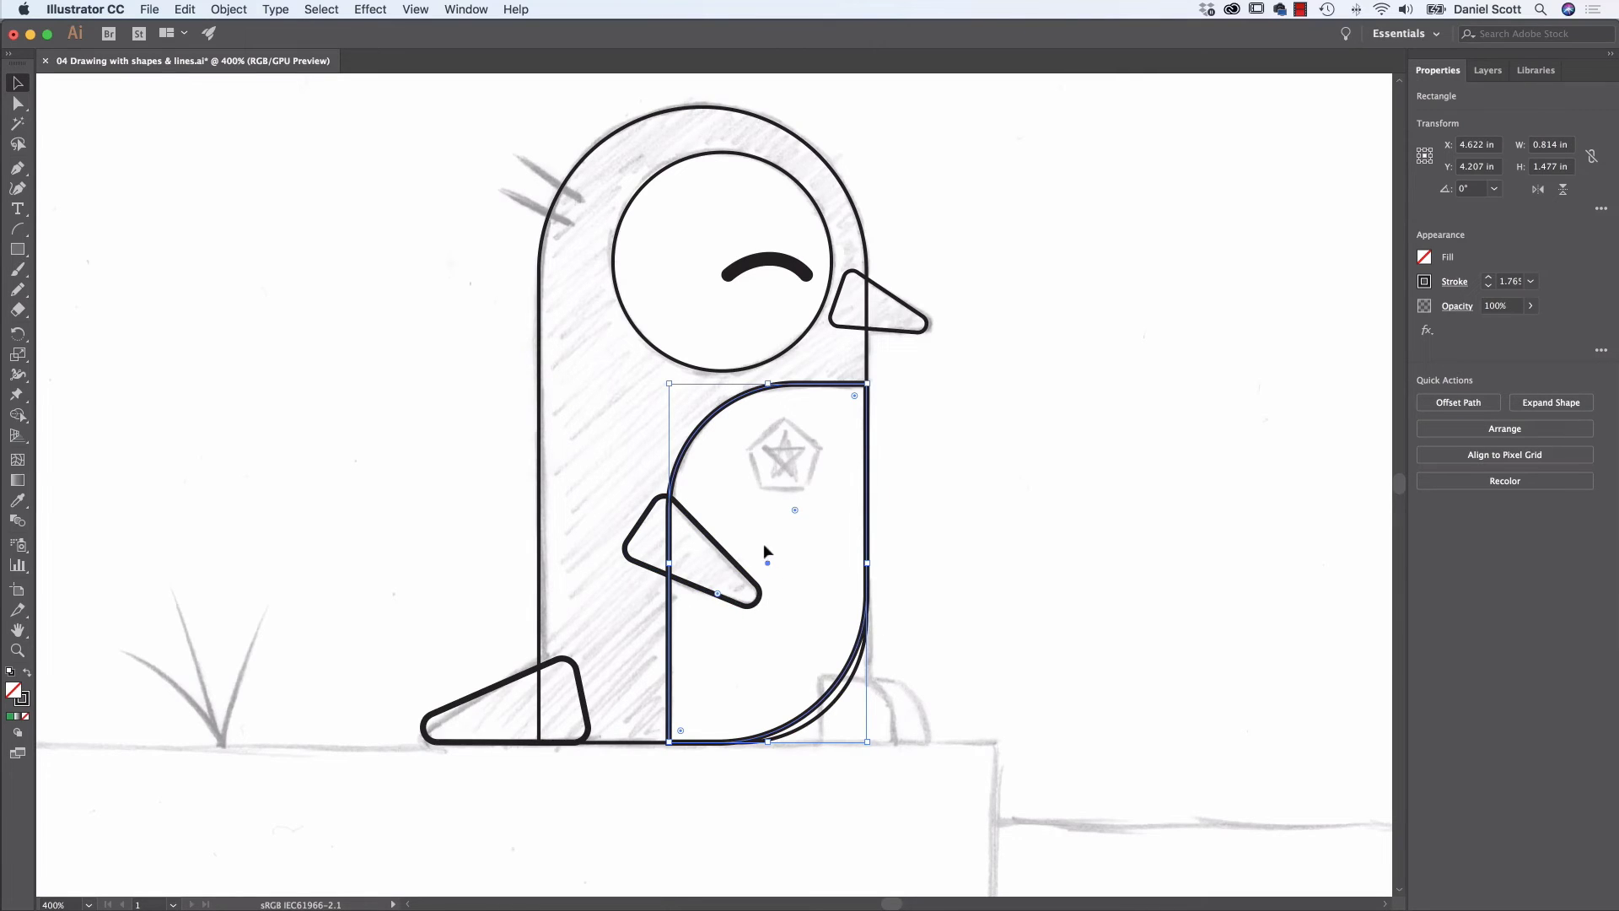
key(super+z)
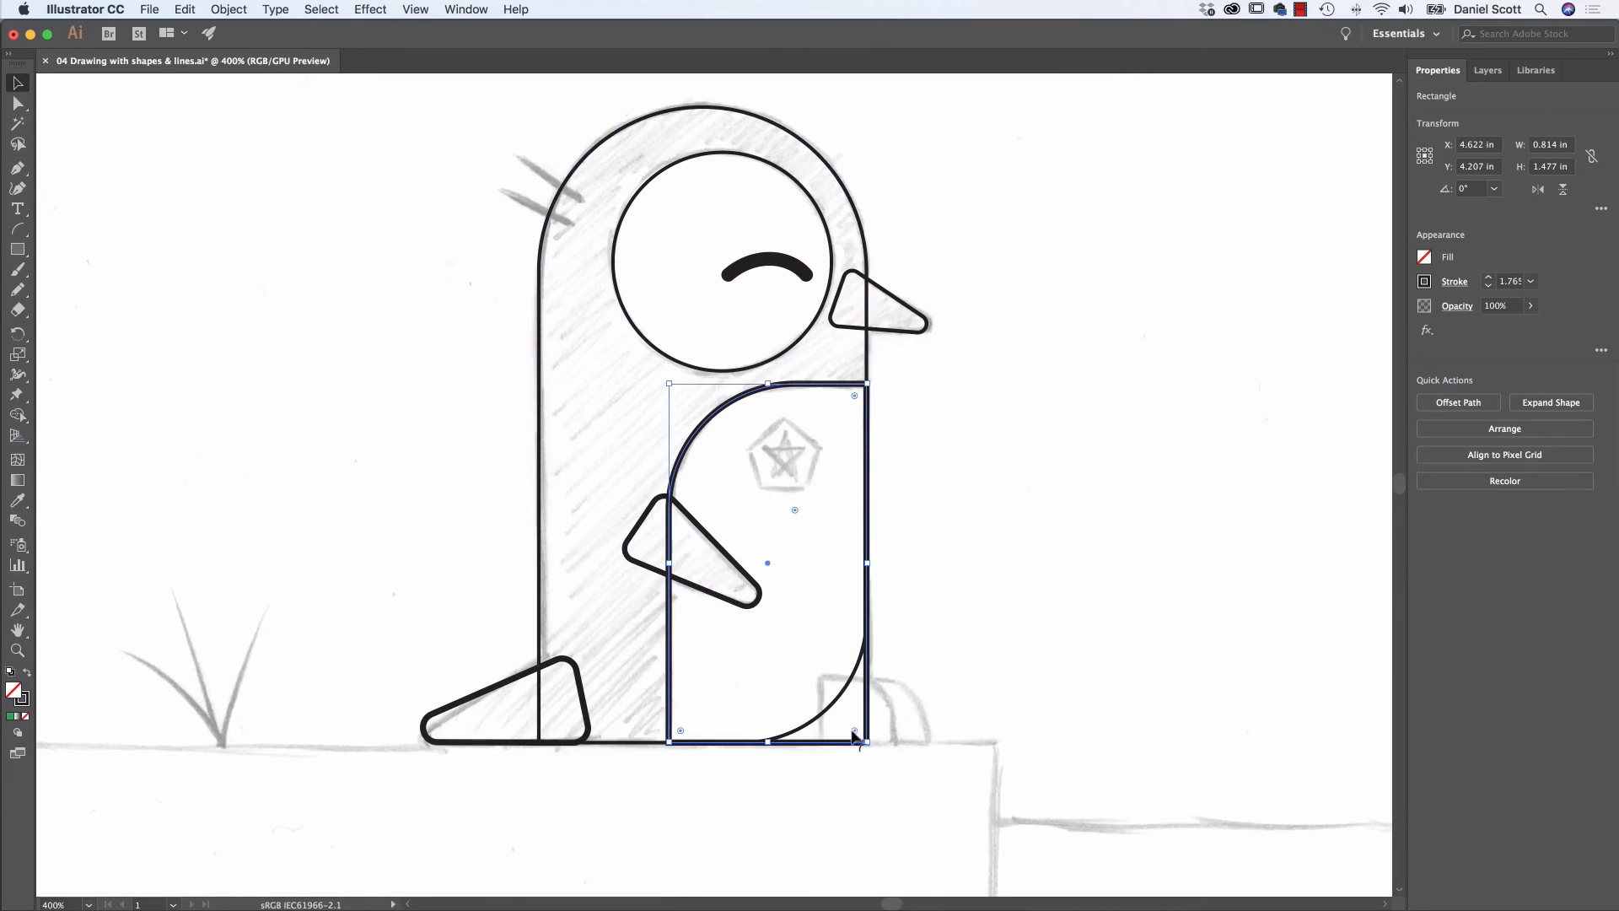
drag(854, 731, 795, 666)
key(super+z)
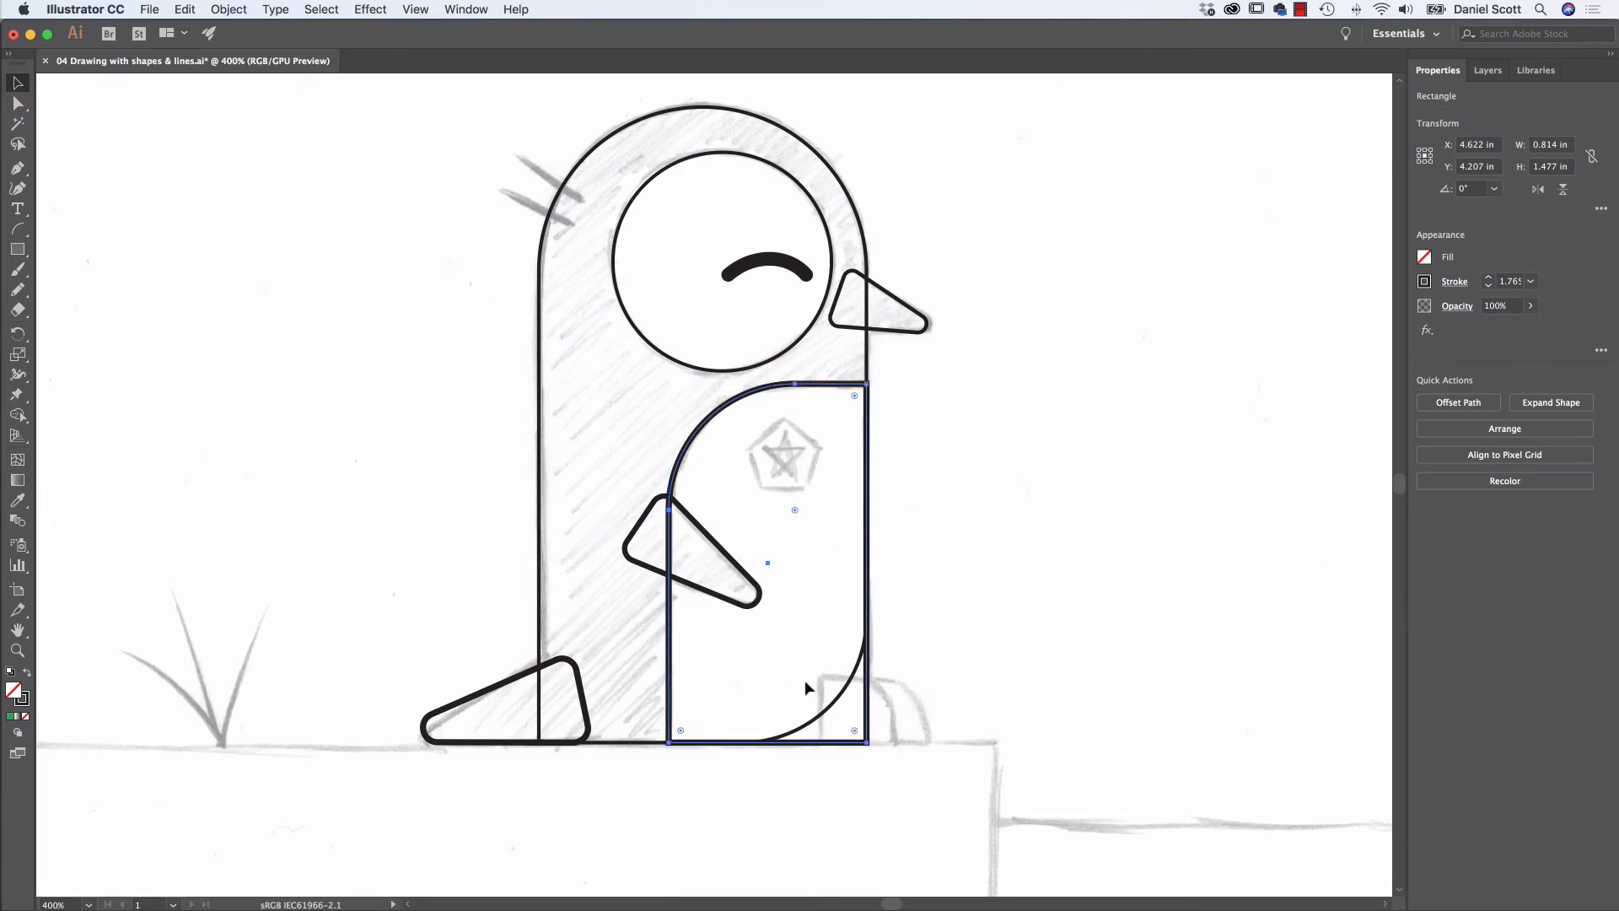
Round the belly rectangle's lower-right corner to match the curve of the penguin's body.
drag(854, 731, 732, 633)
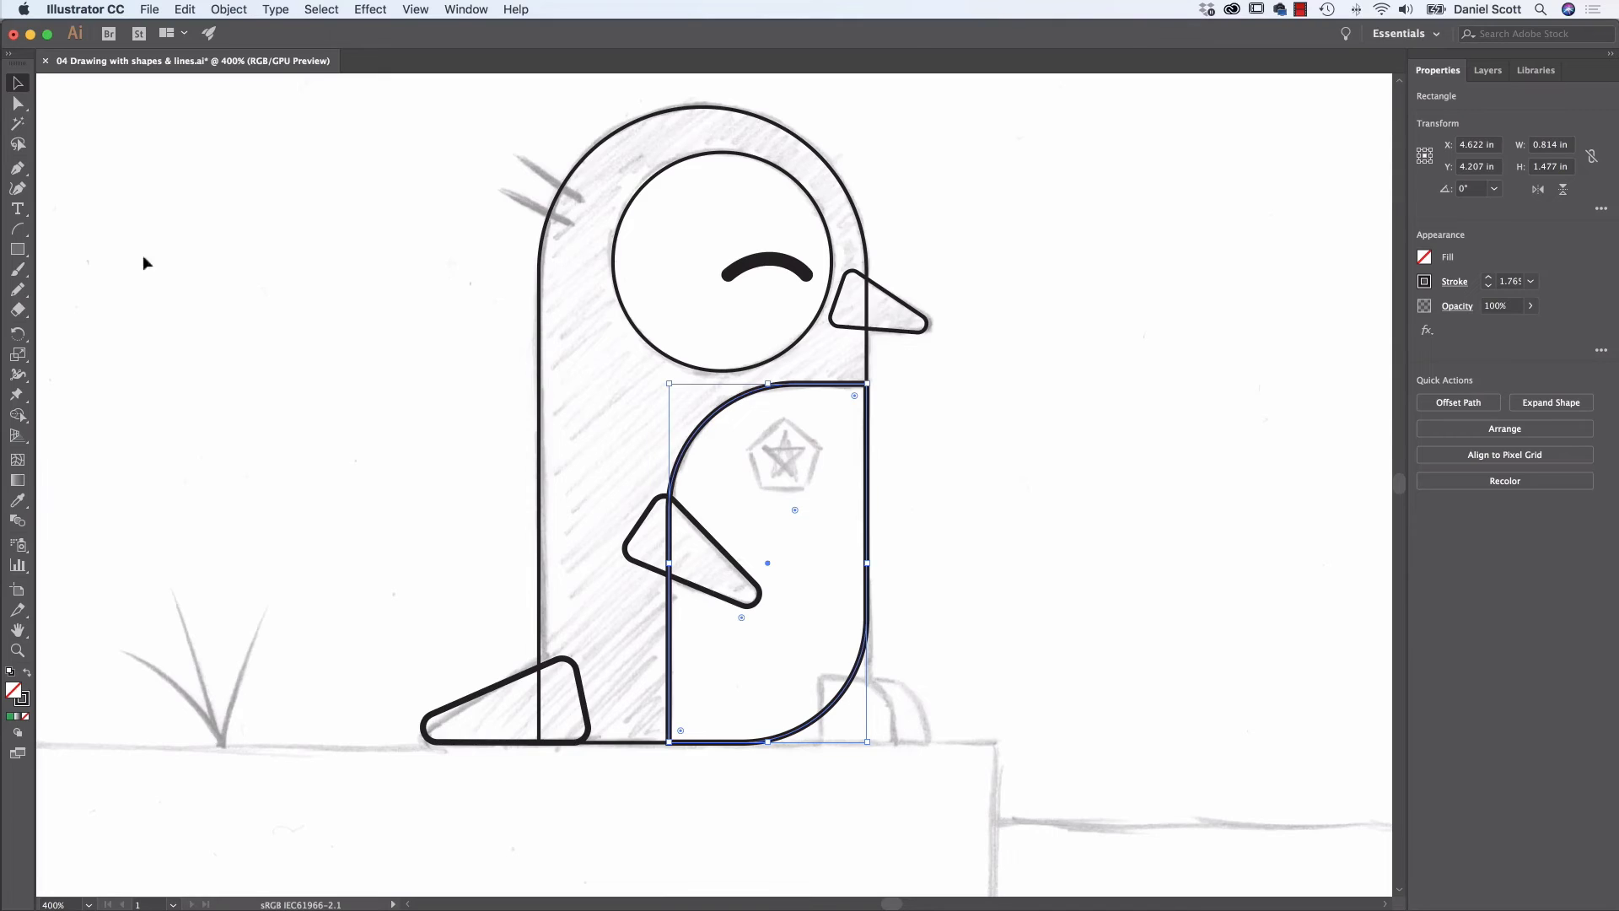
Draw a rectangle about 0.31 by 0.28 in over the sketched rear foot and round its upper-right corner.
click(17, 248)
drag(818, 674, 893, 742)
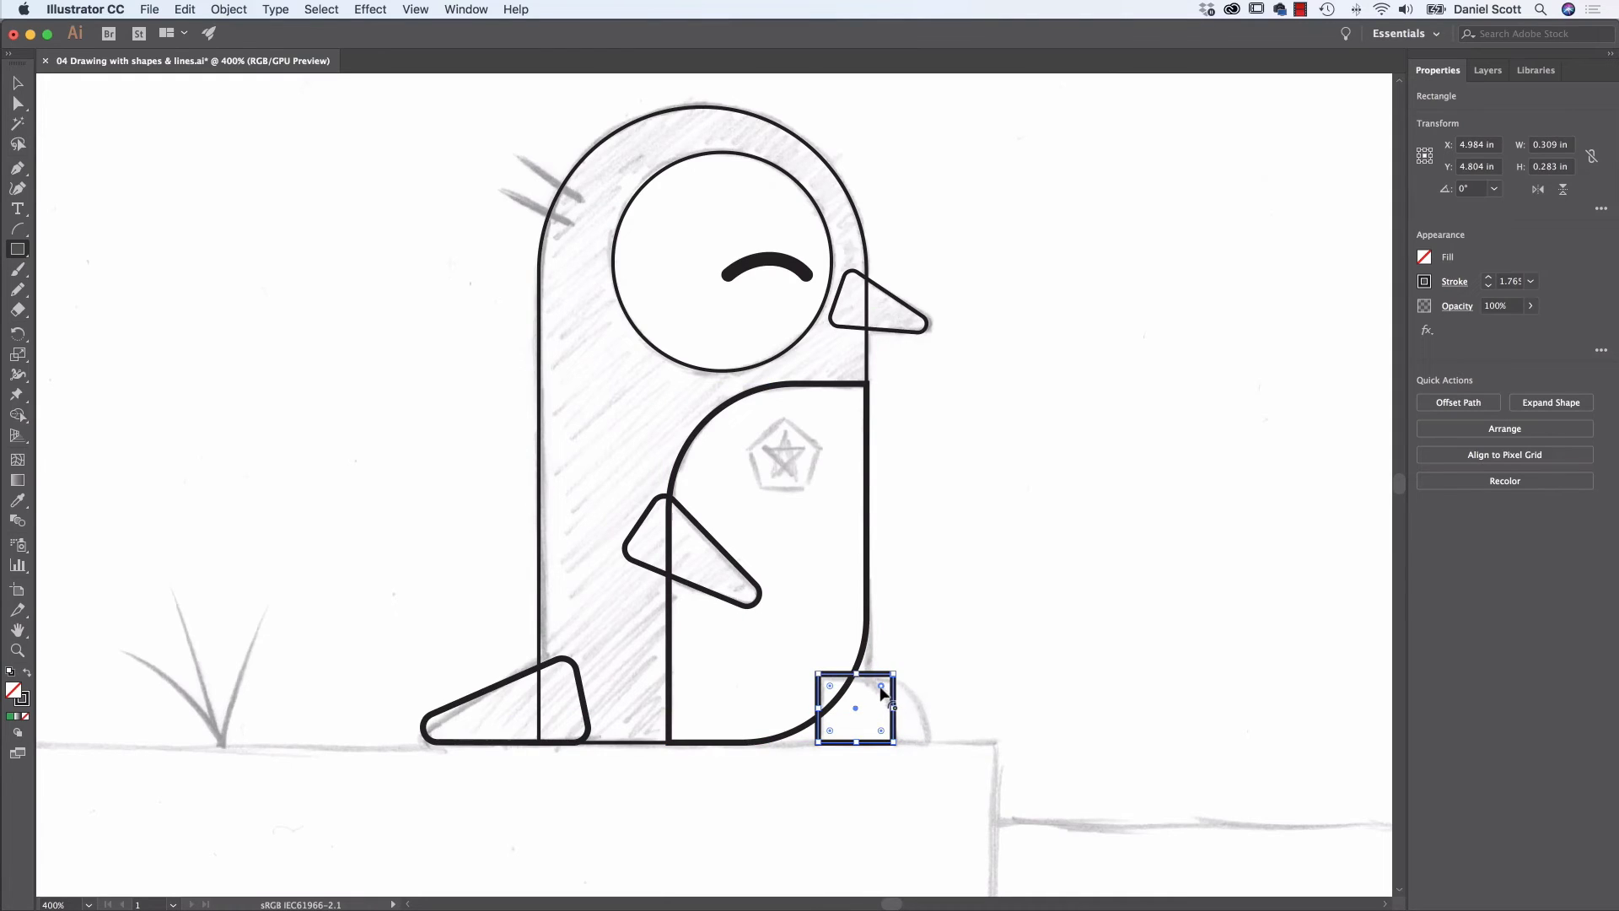
click(17, 76)
drag(881, 686, 867, 716)
Duplicate the foot by copy and paste, and fit the copy over the sketched front foot on the ground line.
key(super+c)
key(super+v)
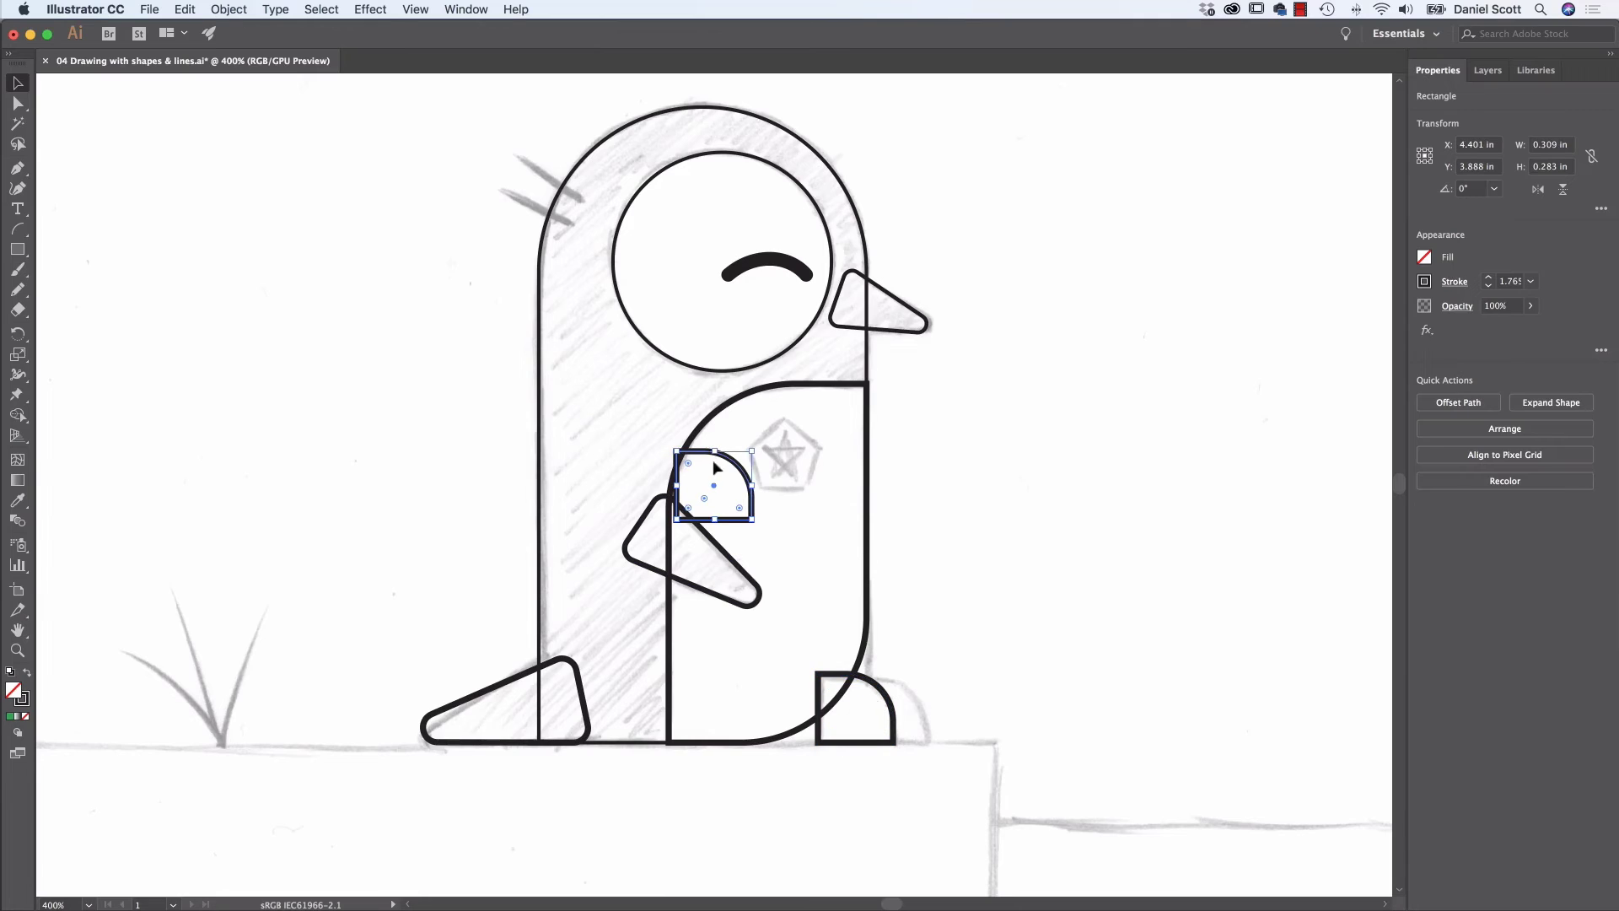
drag(735, 462, 919, 691)
drag(919, 751, 891, 711)
click(1054, 649)
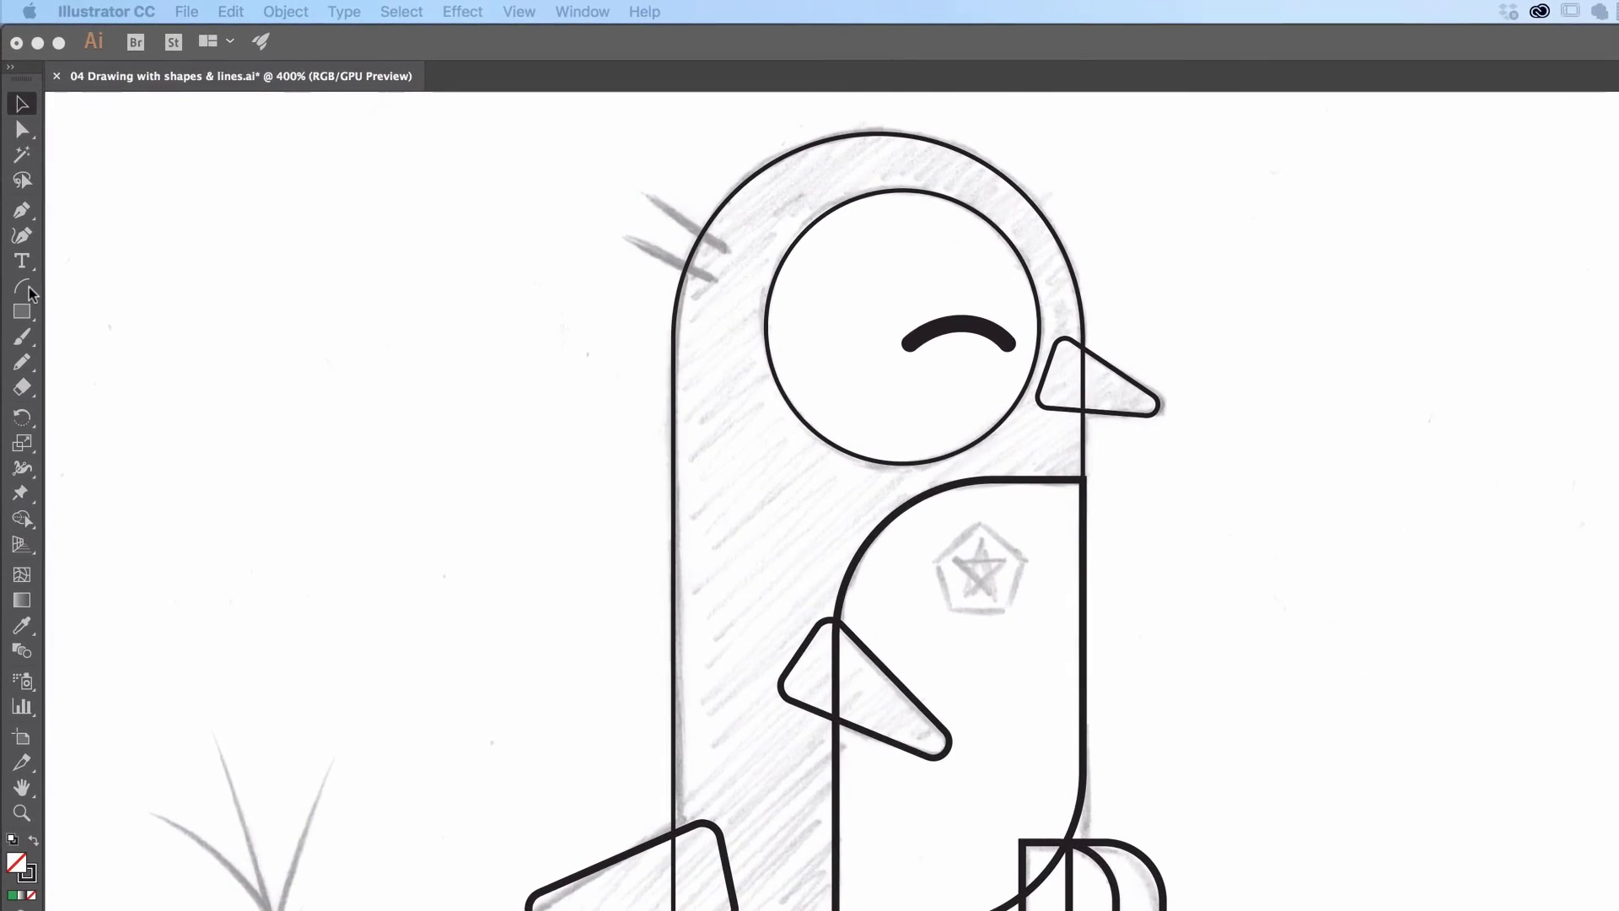
Draw two straight lines over the sketched hair strokes behind the head, at about 153° and 144°.
click(30, 292)
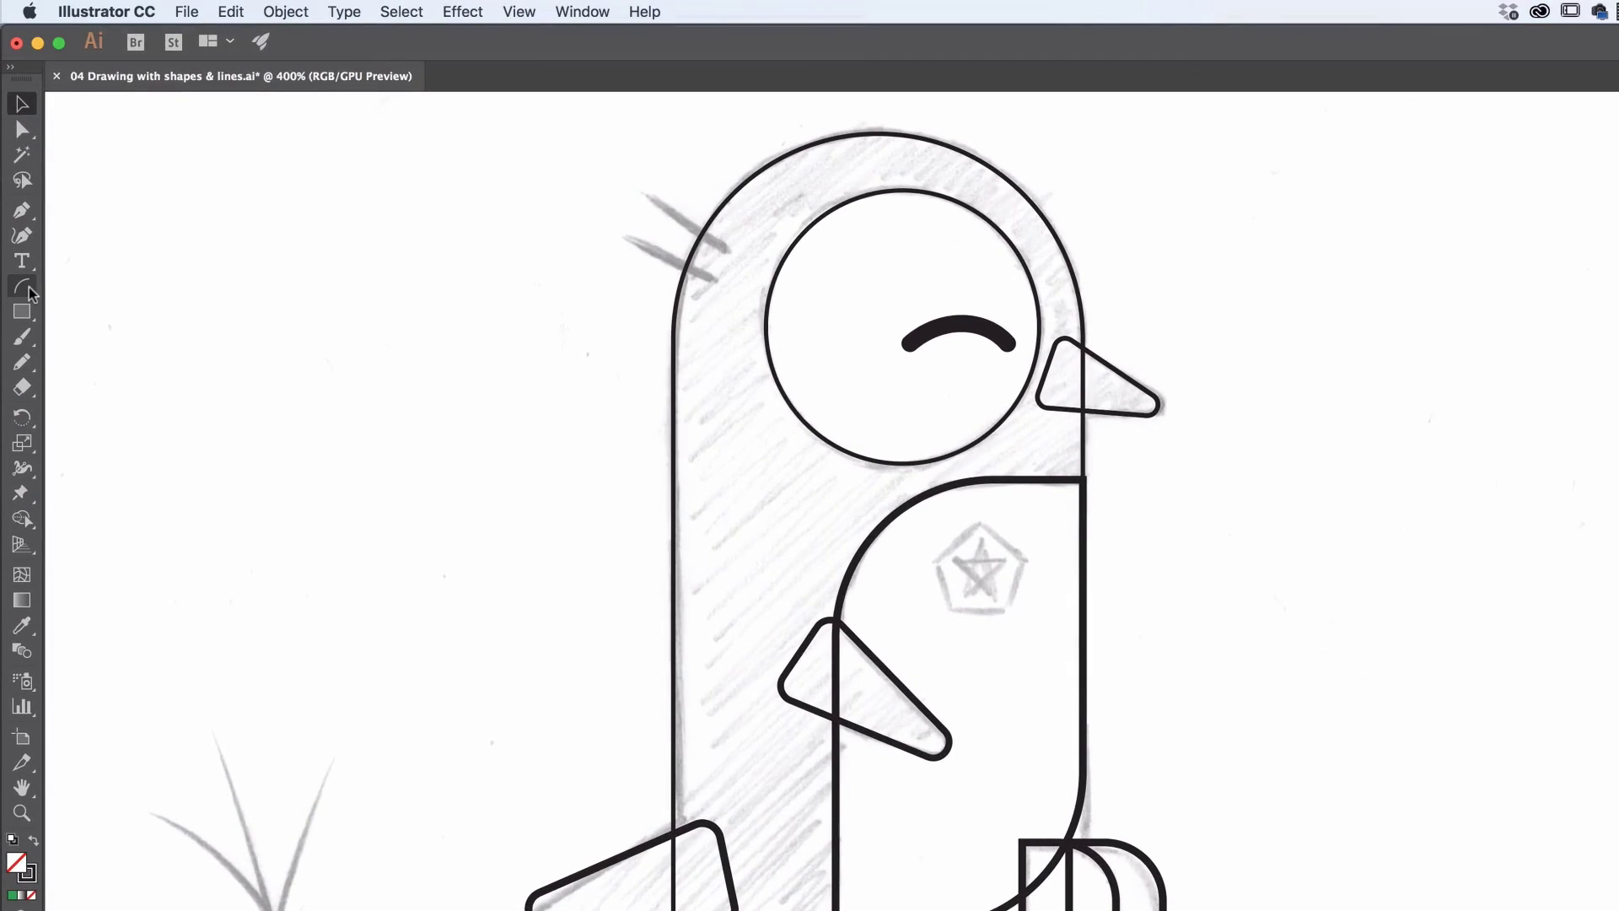
drag(23, 290, 85, 289)
drag(717, 280, 624, 234)
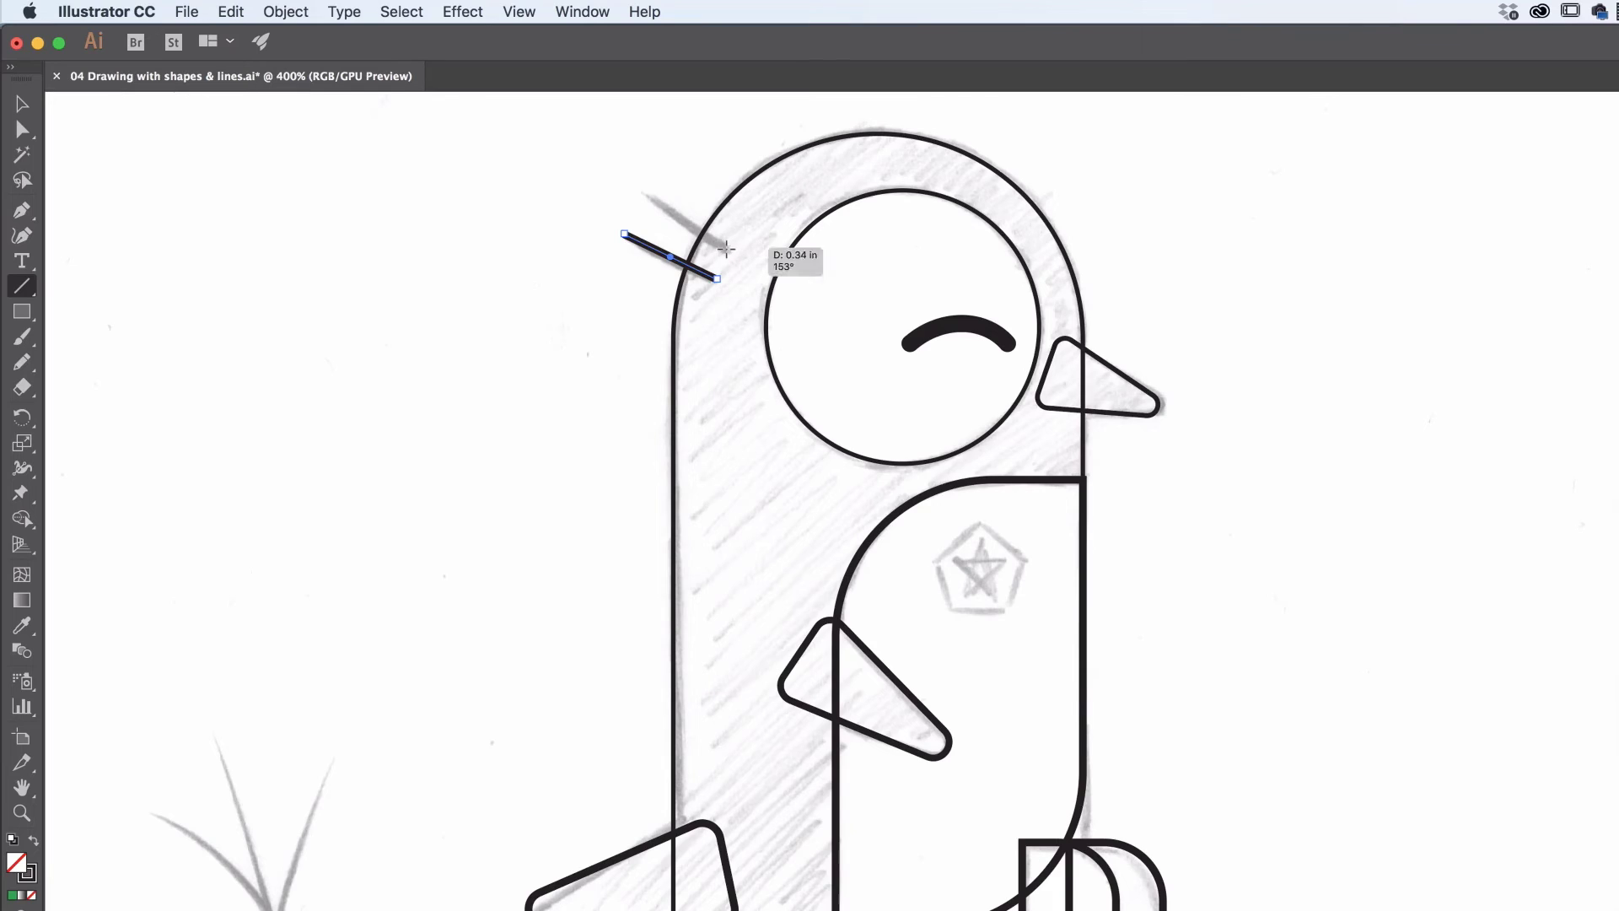
drag(726, 249, 647, 190)
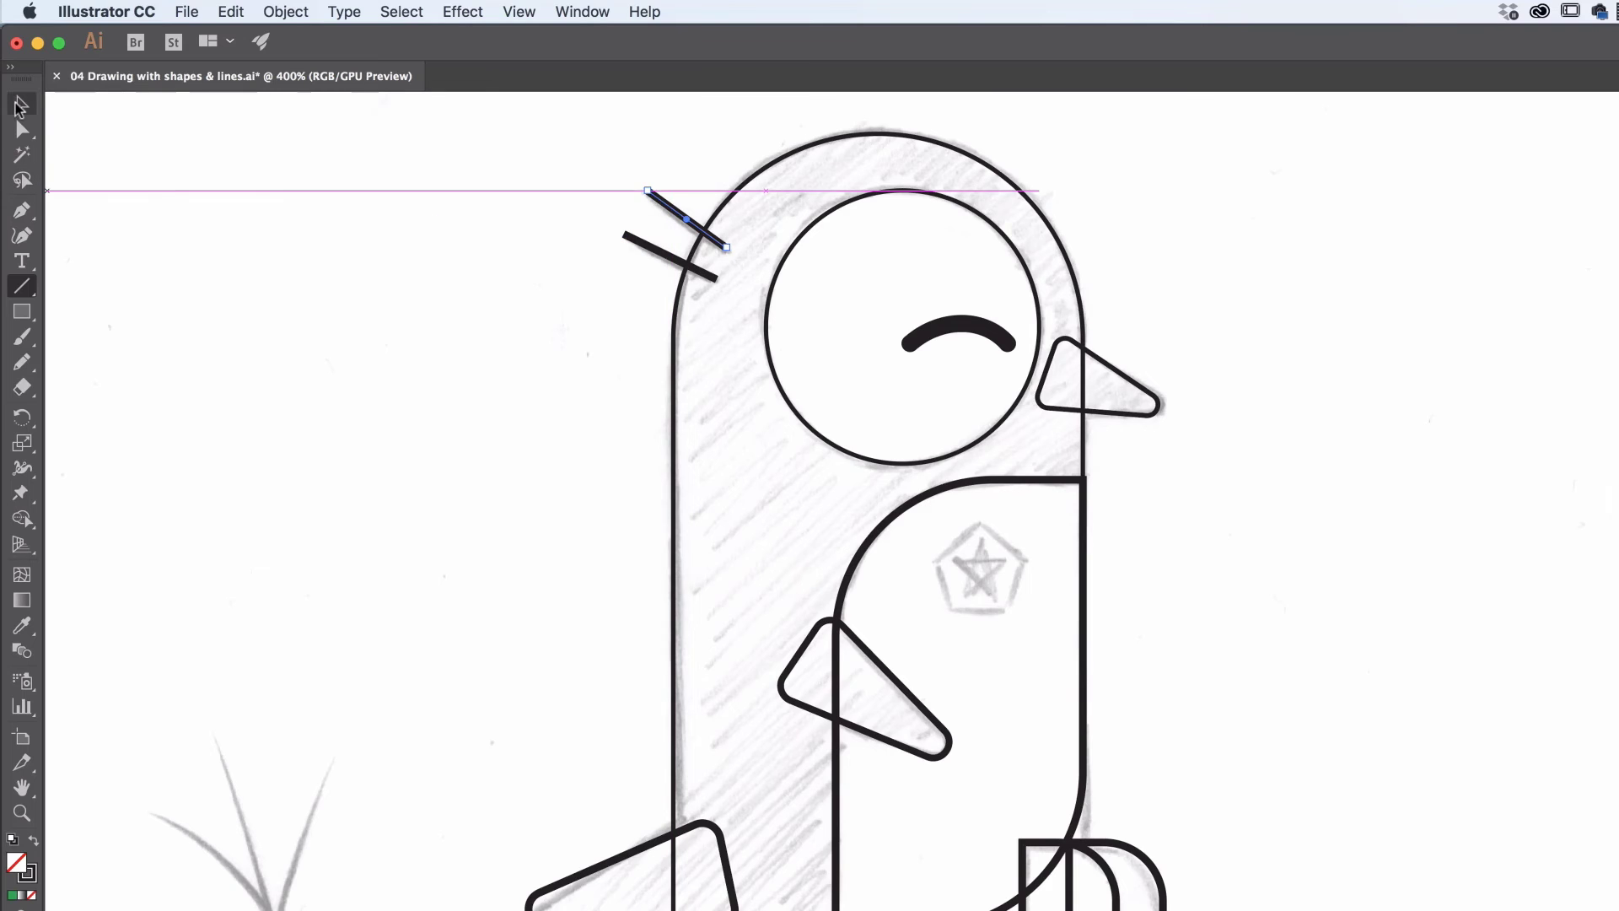
click(22, 102)
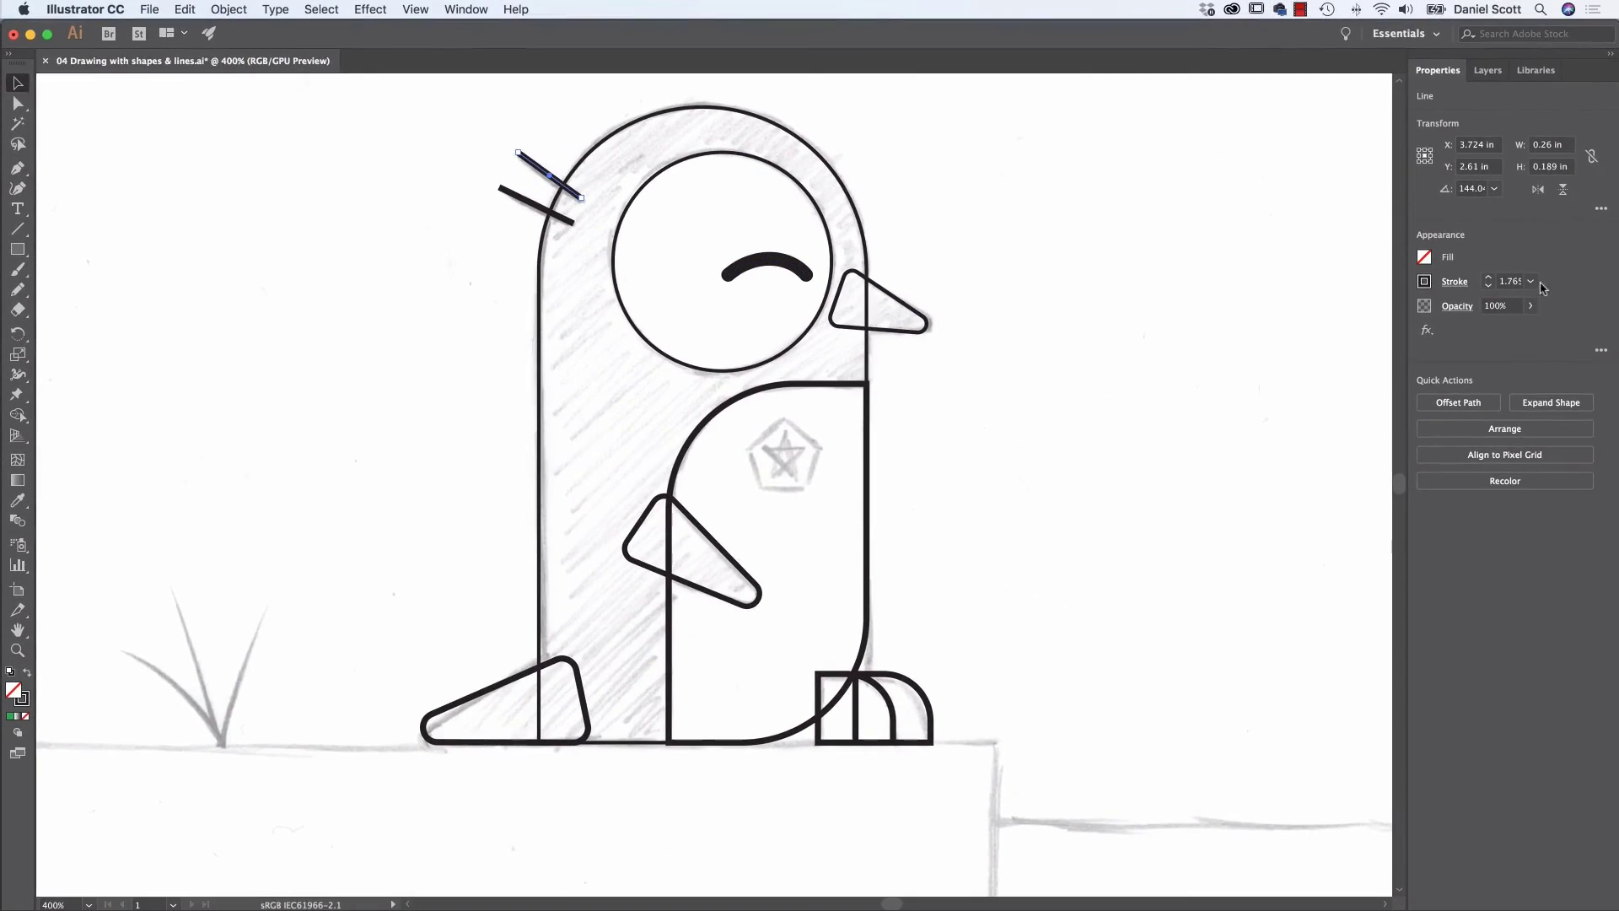
click(1489, 277)
click(1489, 277)
click(1489, 278)
click(185, 10)
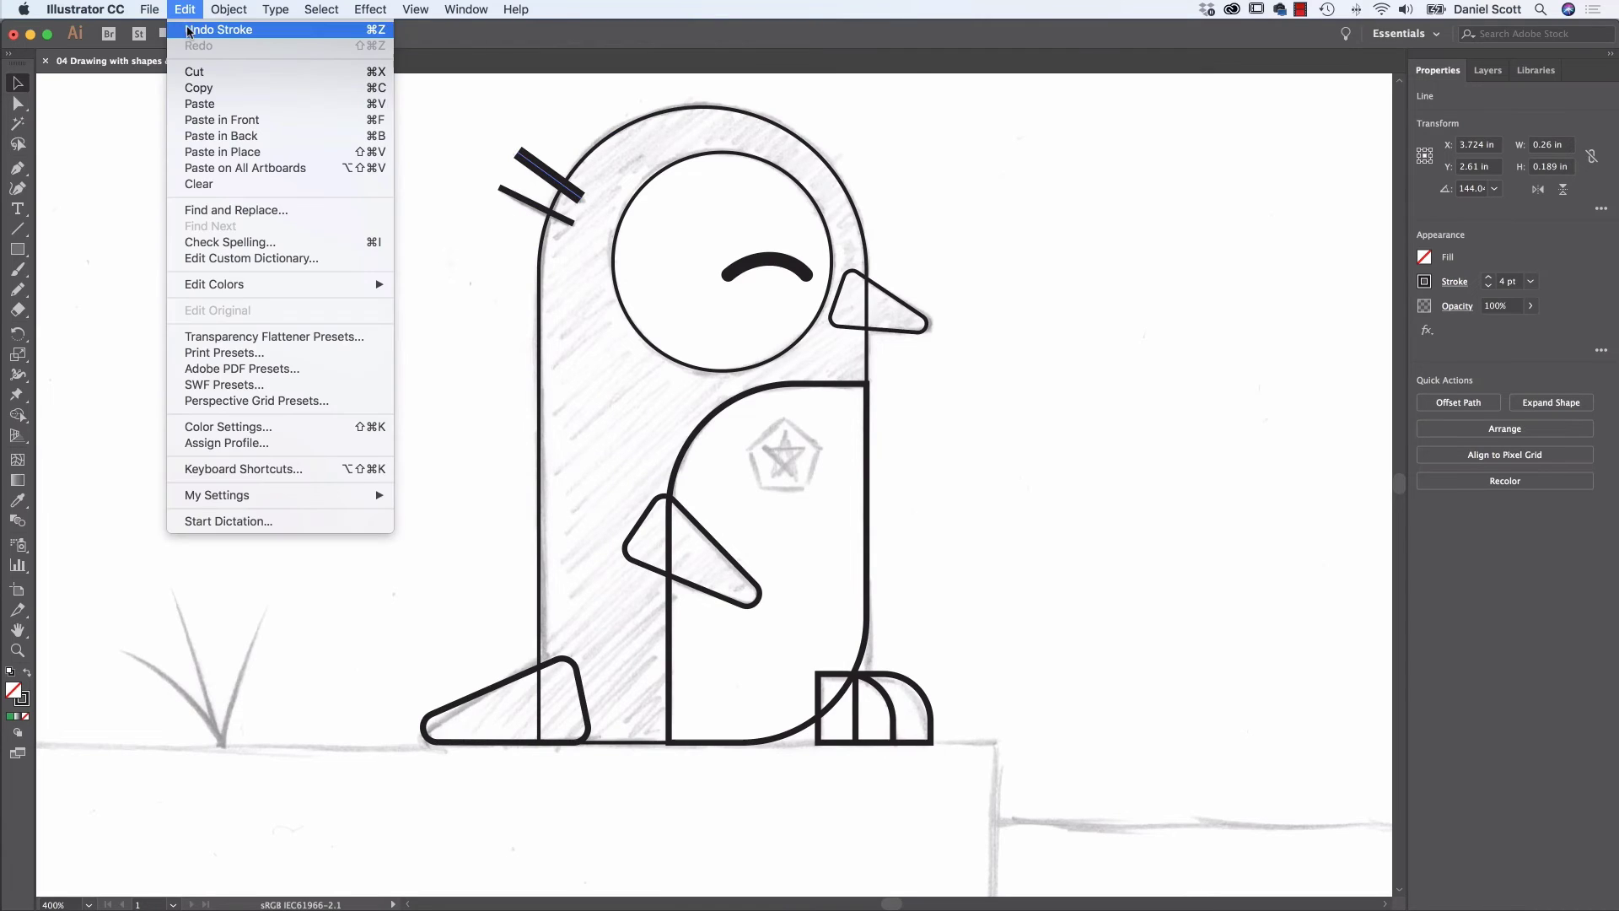
click(188, 29)
click(184, 9)
click(190, 30)
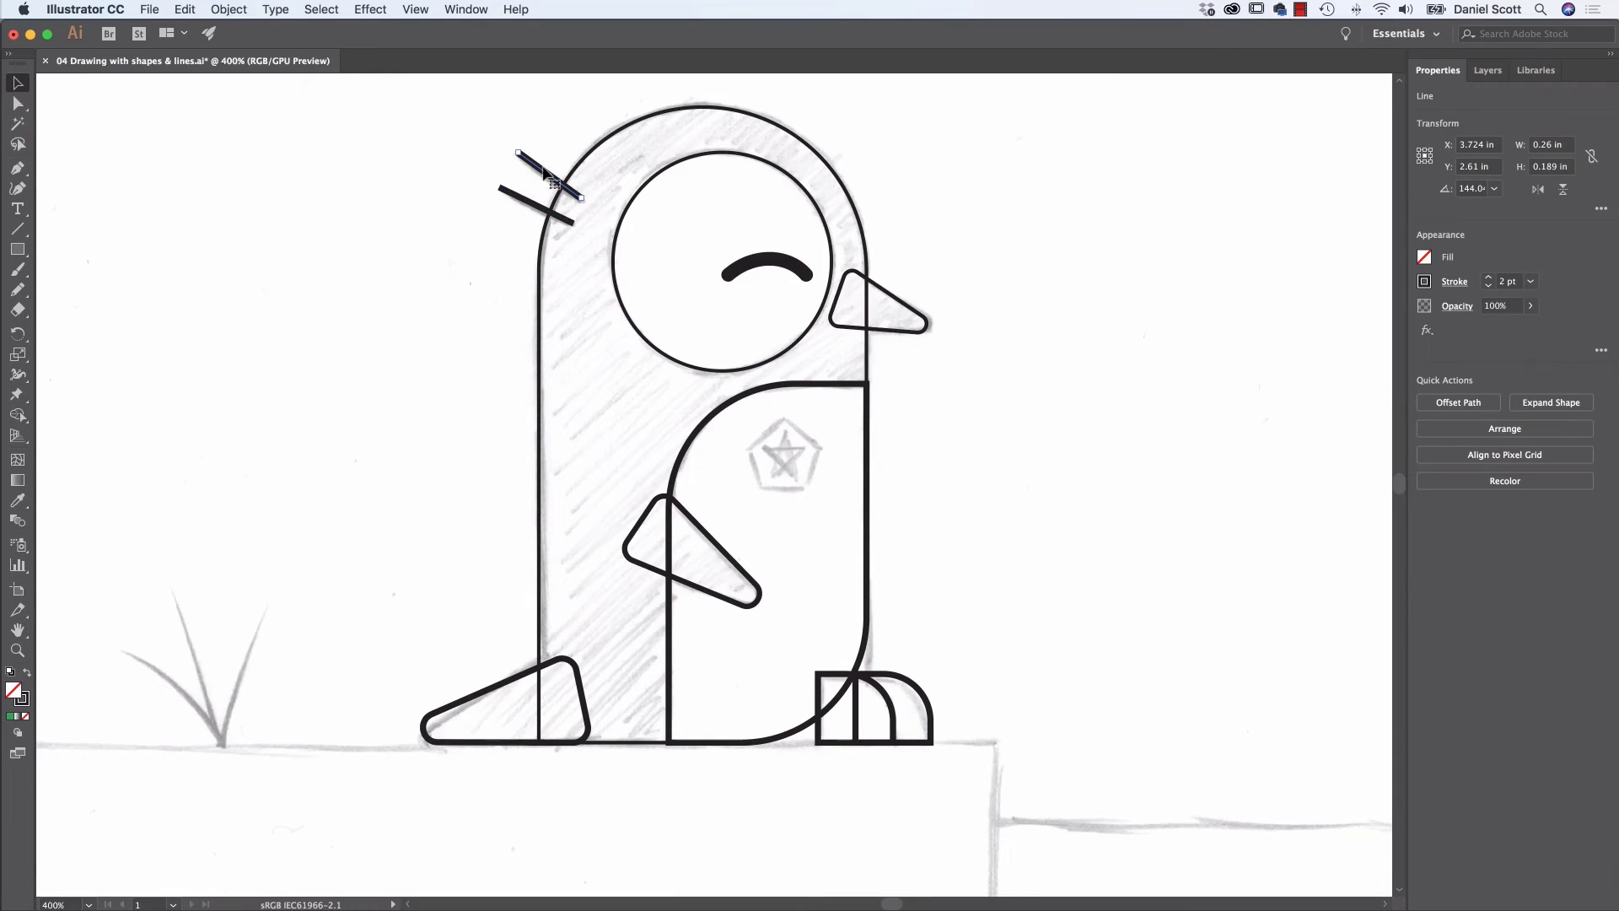
Give both hair lines a 4 pt stroke with round caps.
shift+click(528, 206)
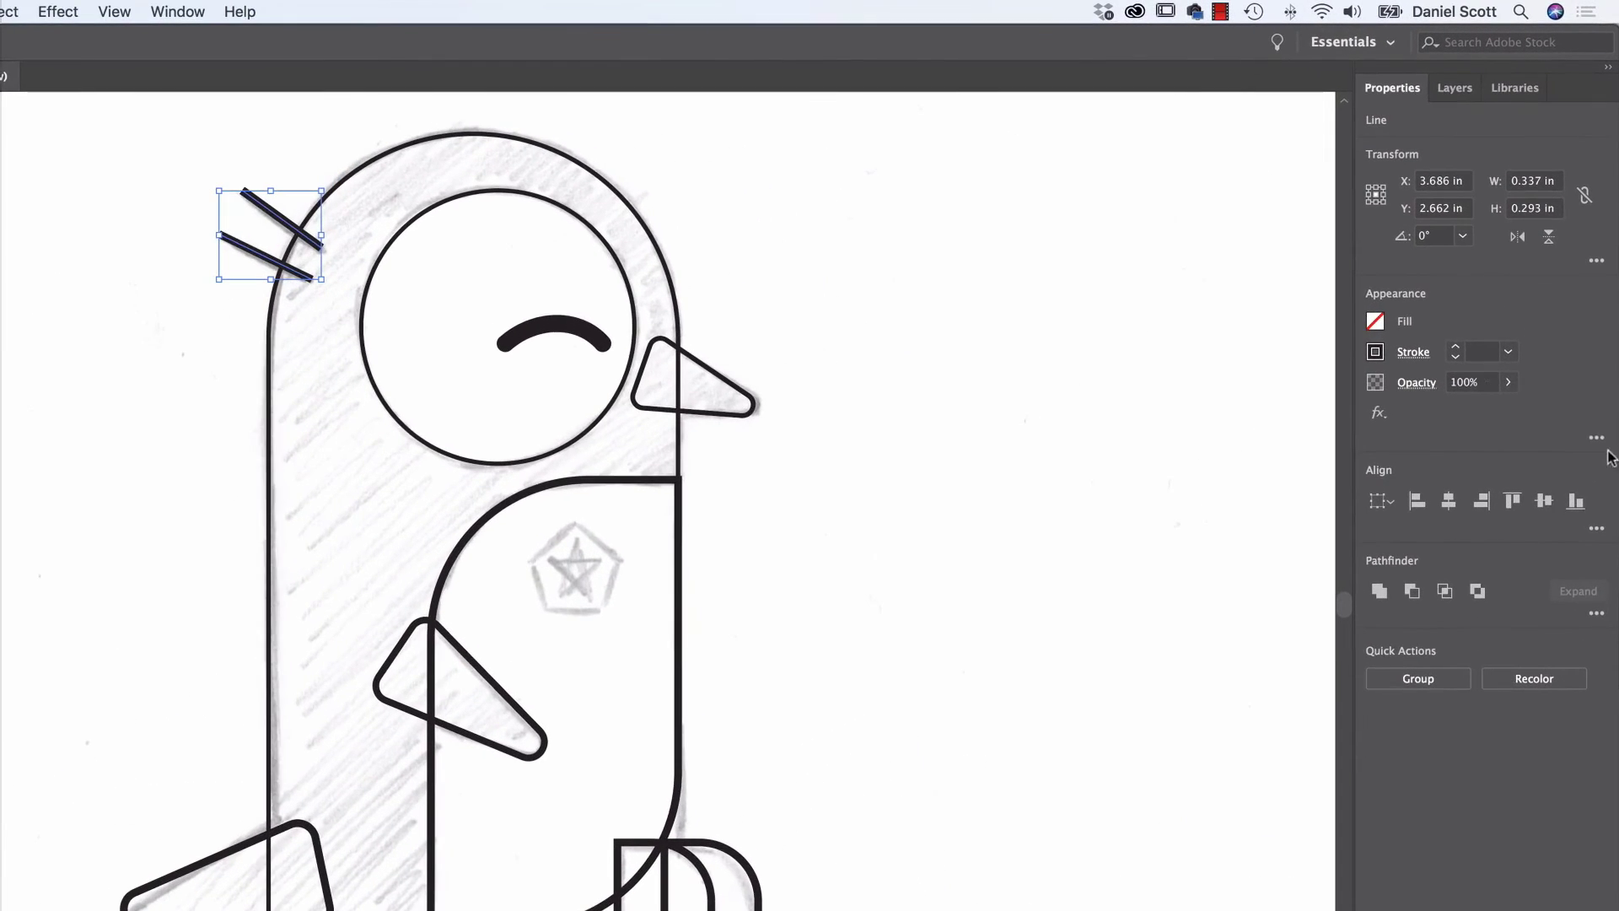
click(1506, 352)
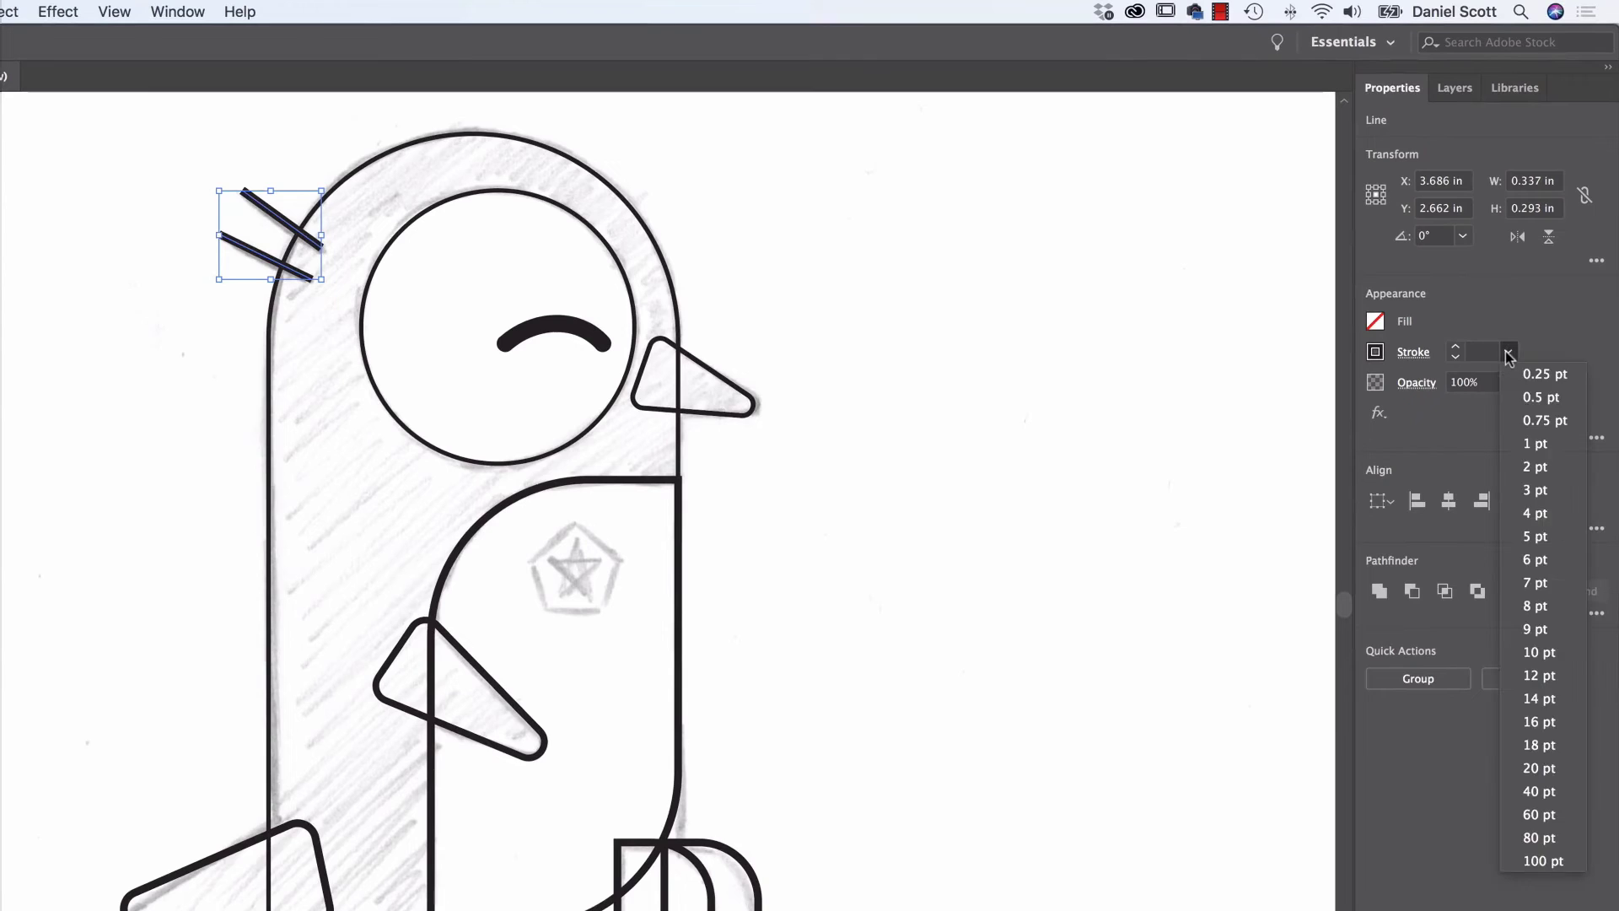
click(1531, 513)
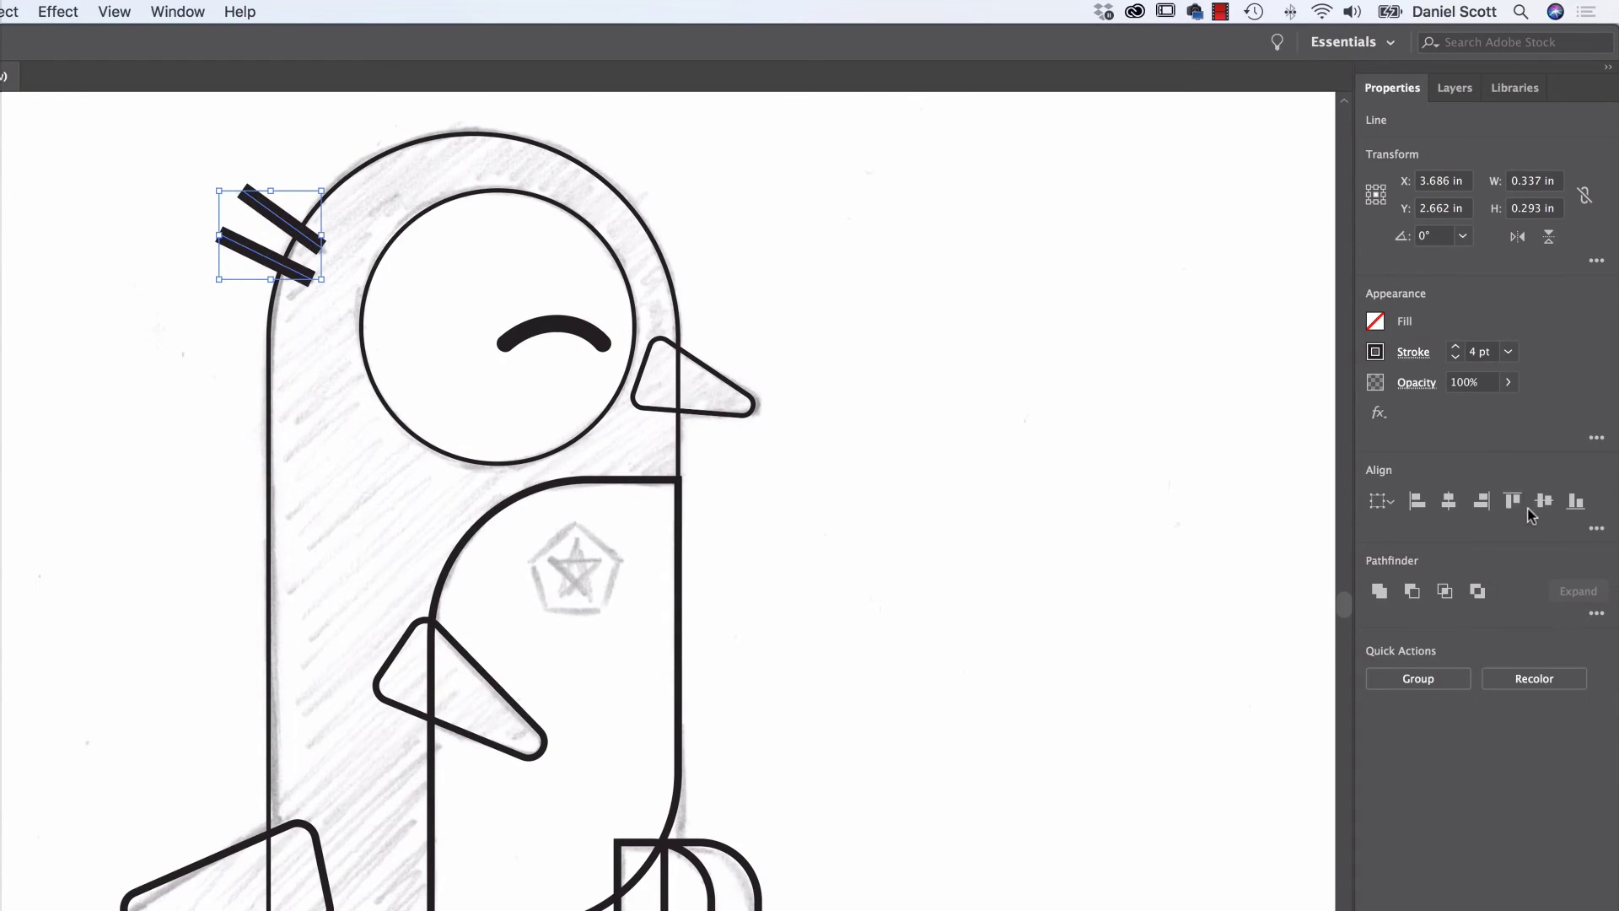
click(1404, 358)
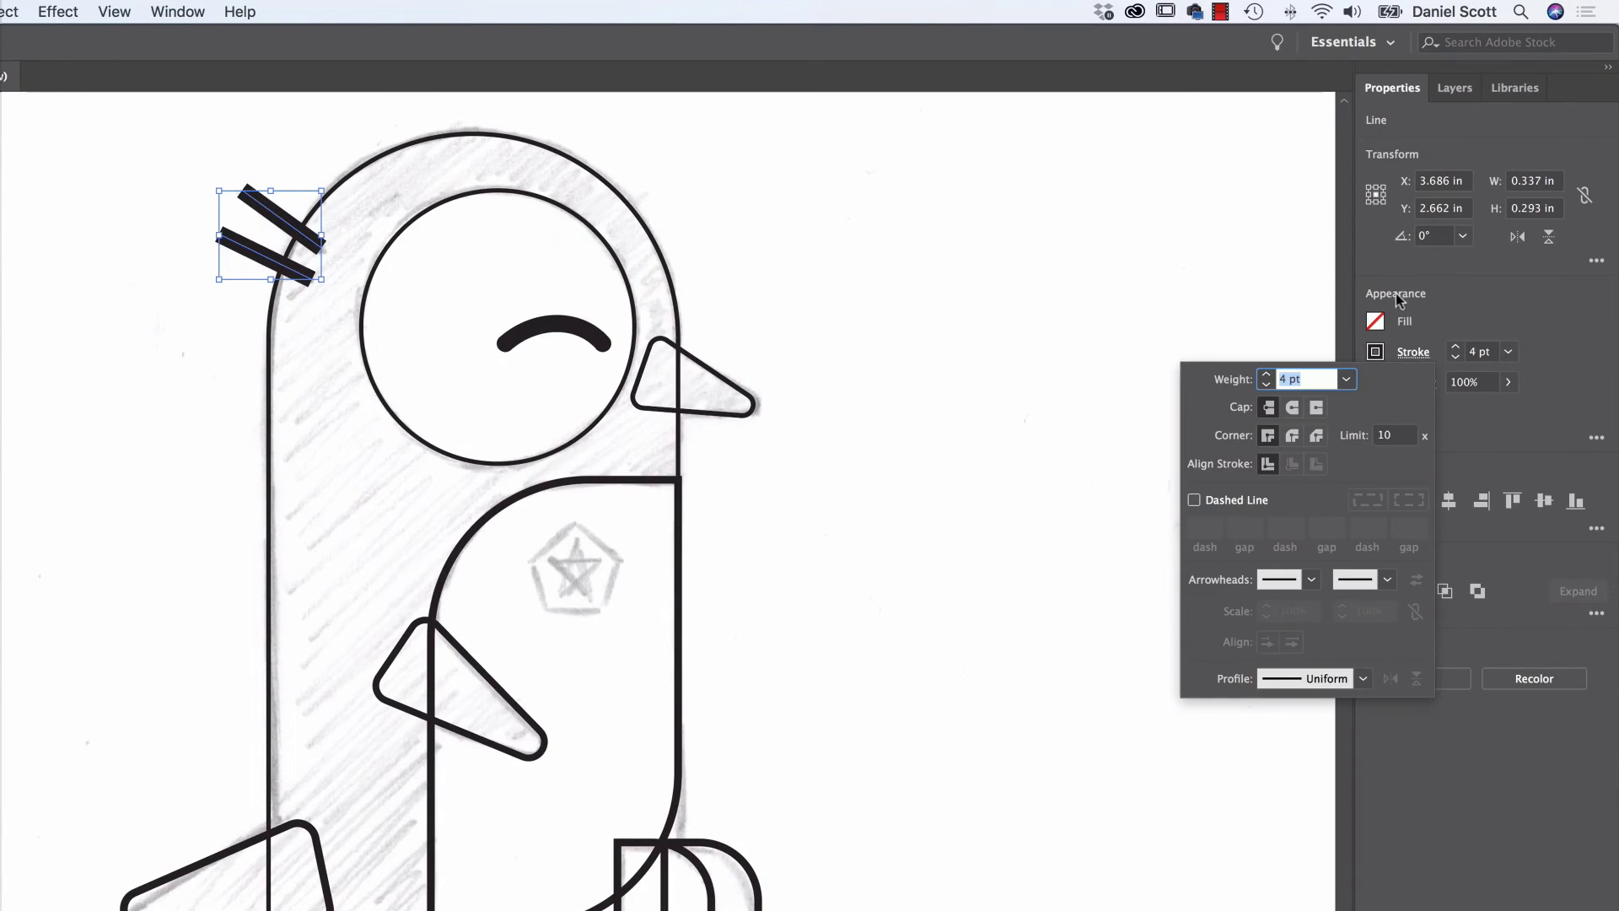
click(1291, 409)
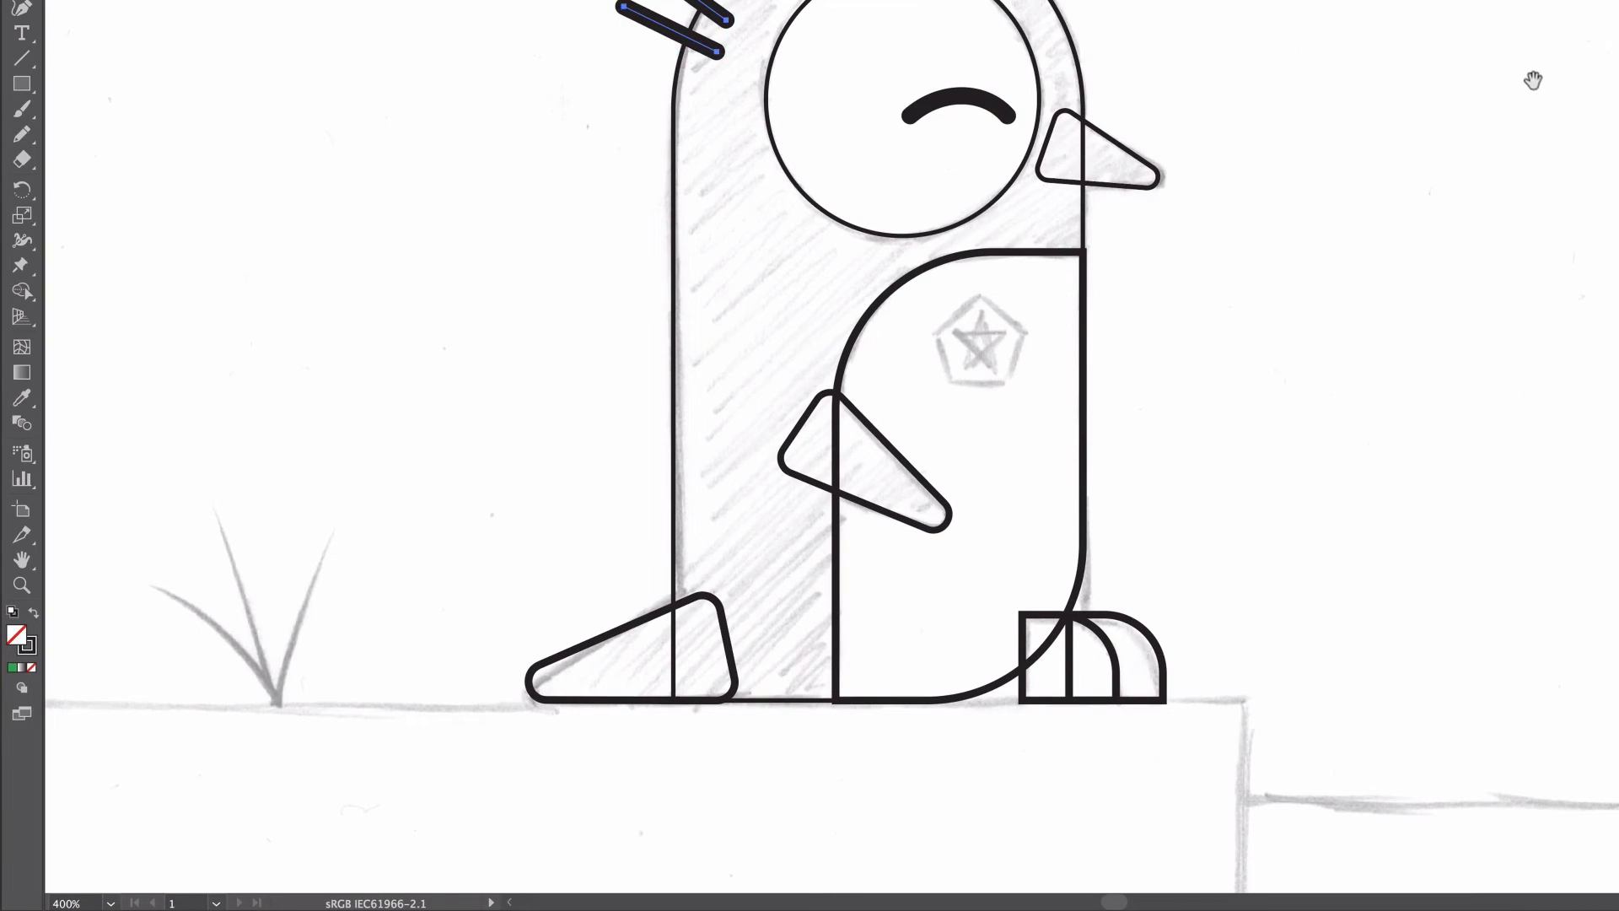
Go to the large sketch of the star badge and activate the Polygon tool.
mouse_move(1528, 76)
mouse_down()
mouse_move(1208, 257)
mouse_move(1174, 242)
mouse_move(458, 542)
mouse_move(540, 513)
mouse_up()
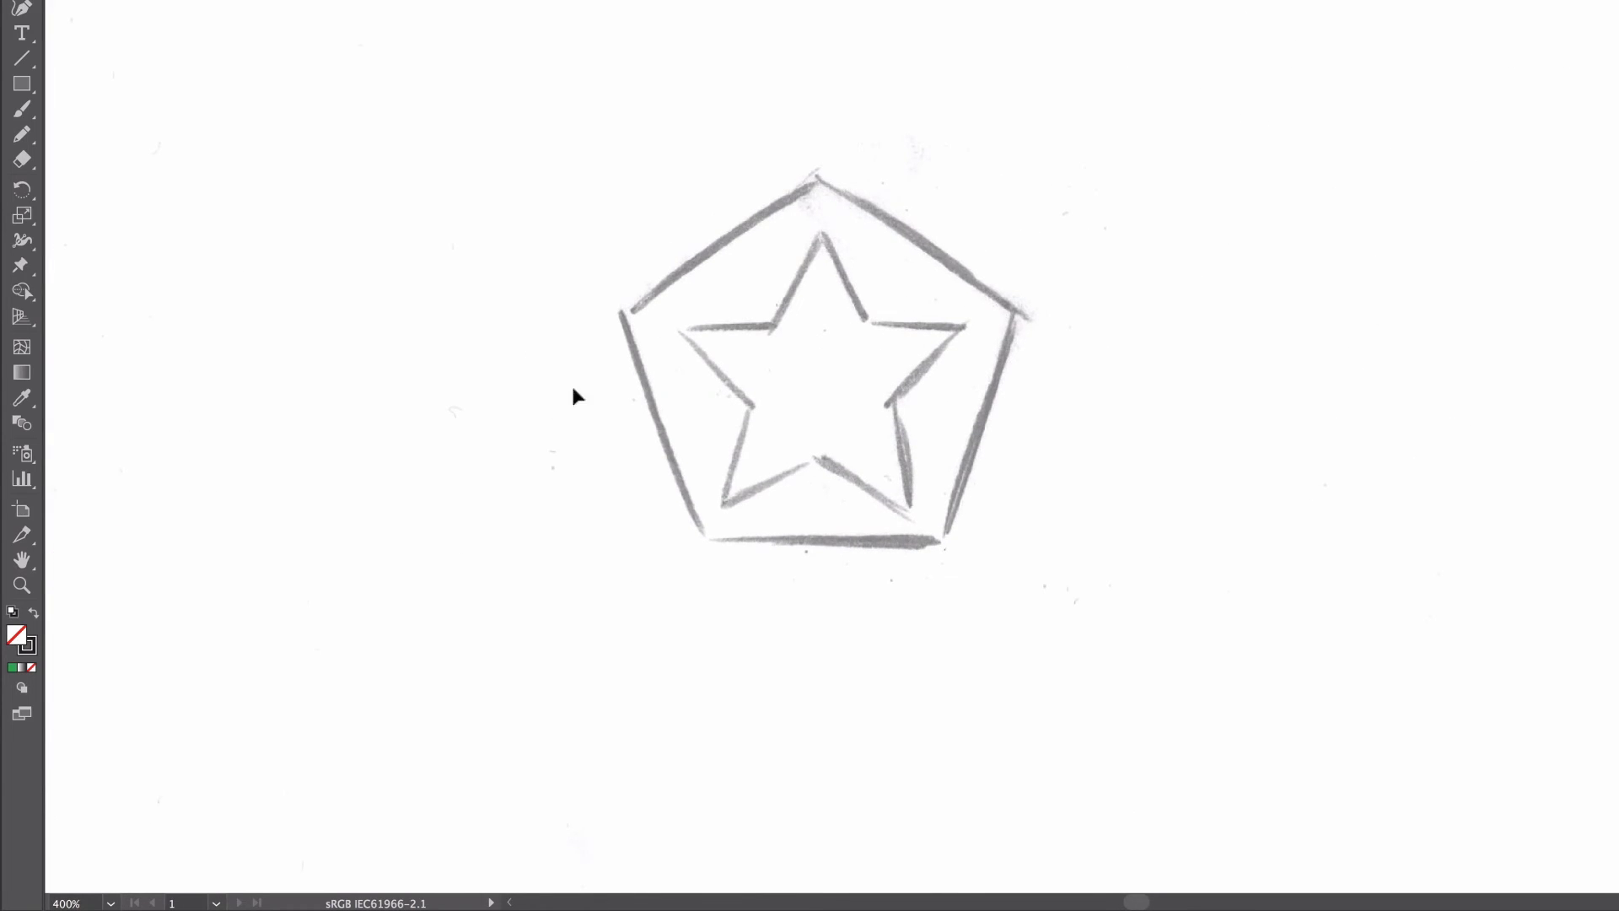
click(22, 84)
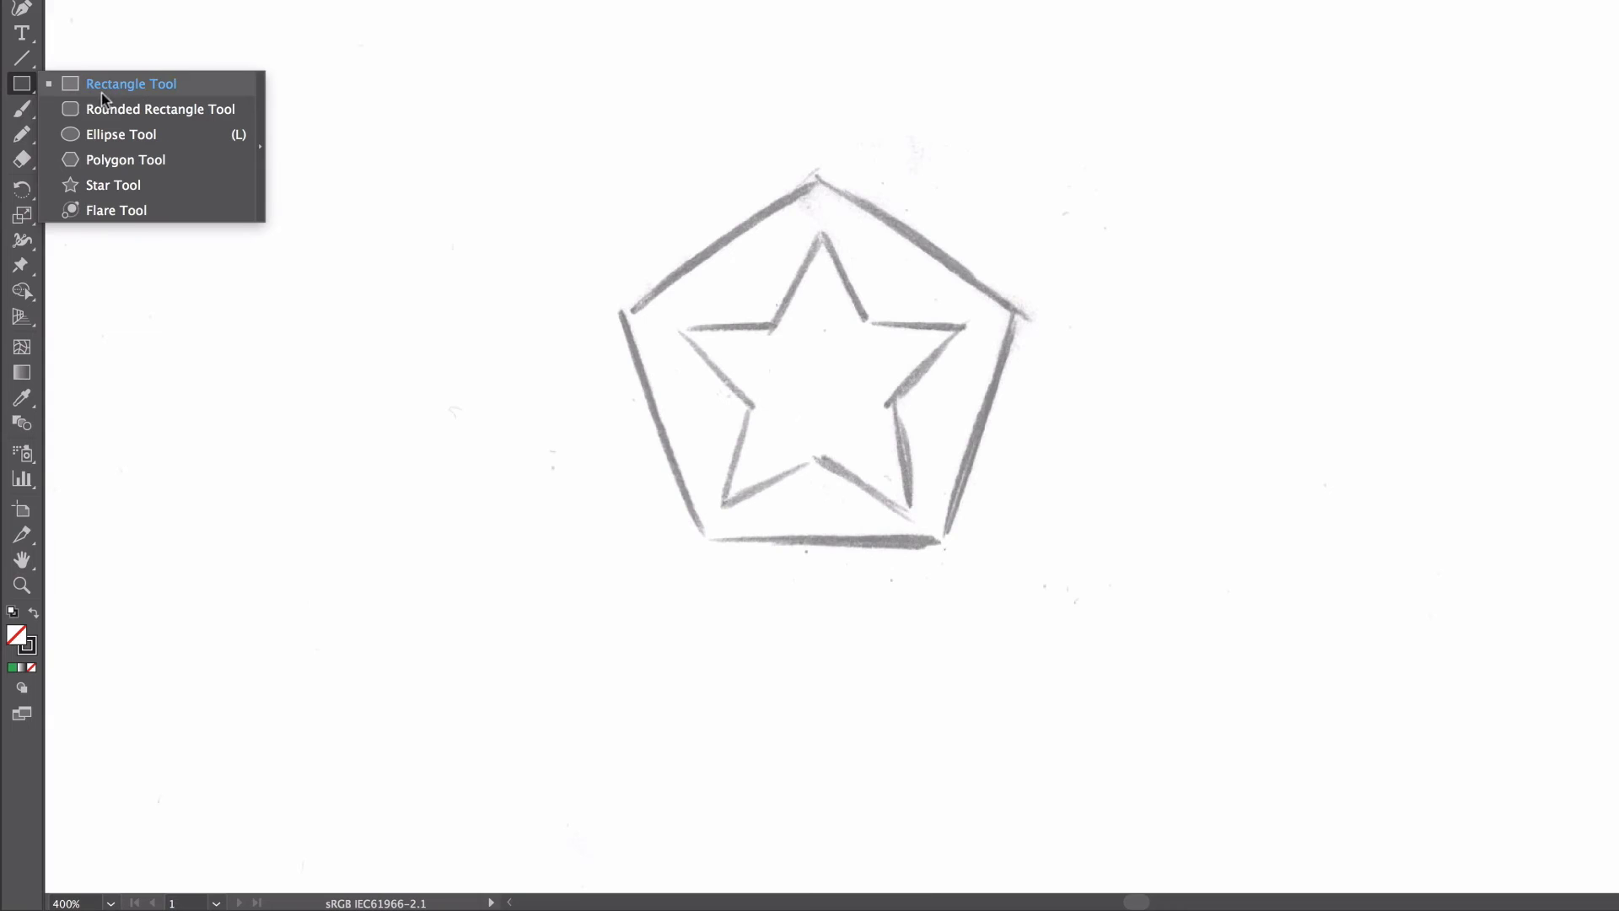
click(105, 160)
drag(455, 162, 590, 314)
key(ctrl+z)
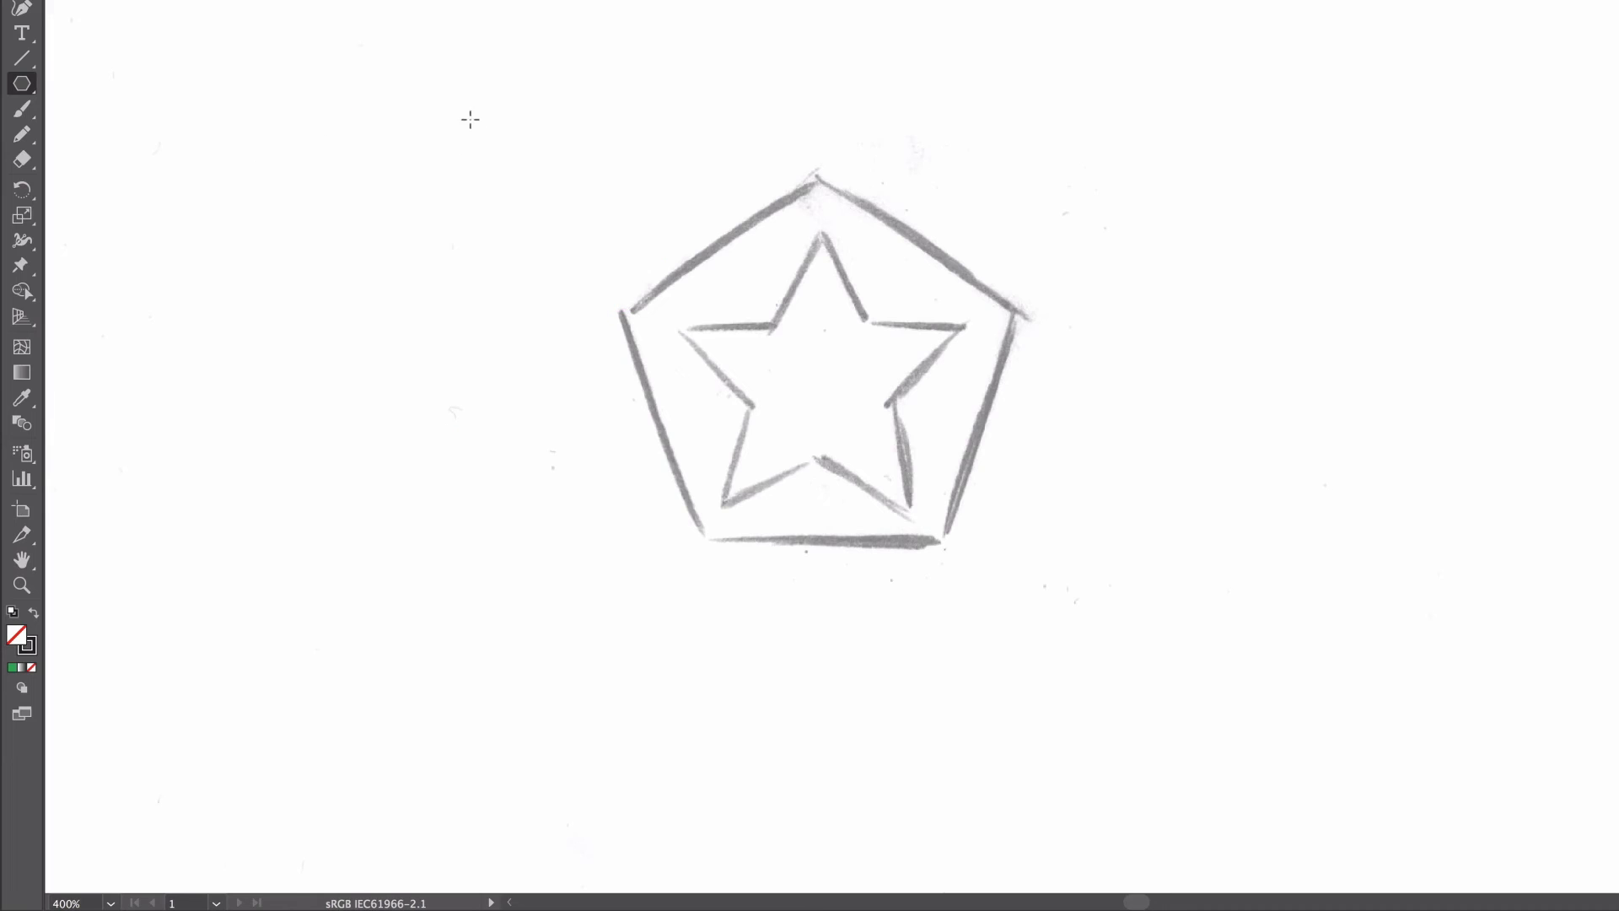
drag(466, 111, 603, 261)
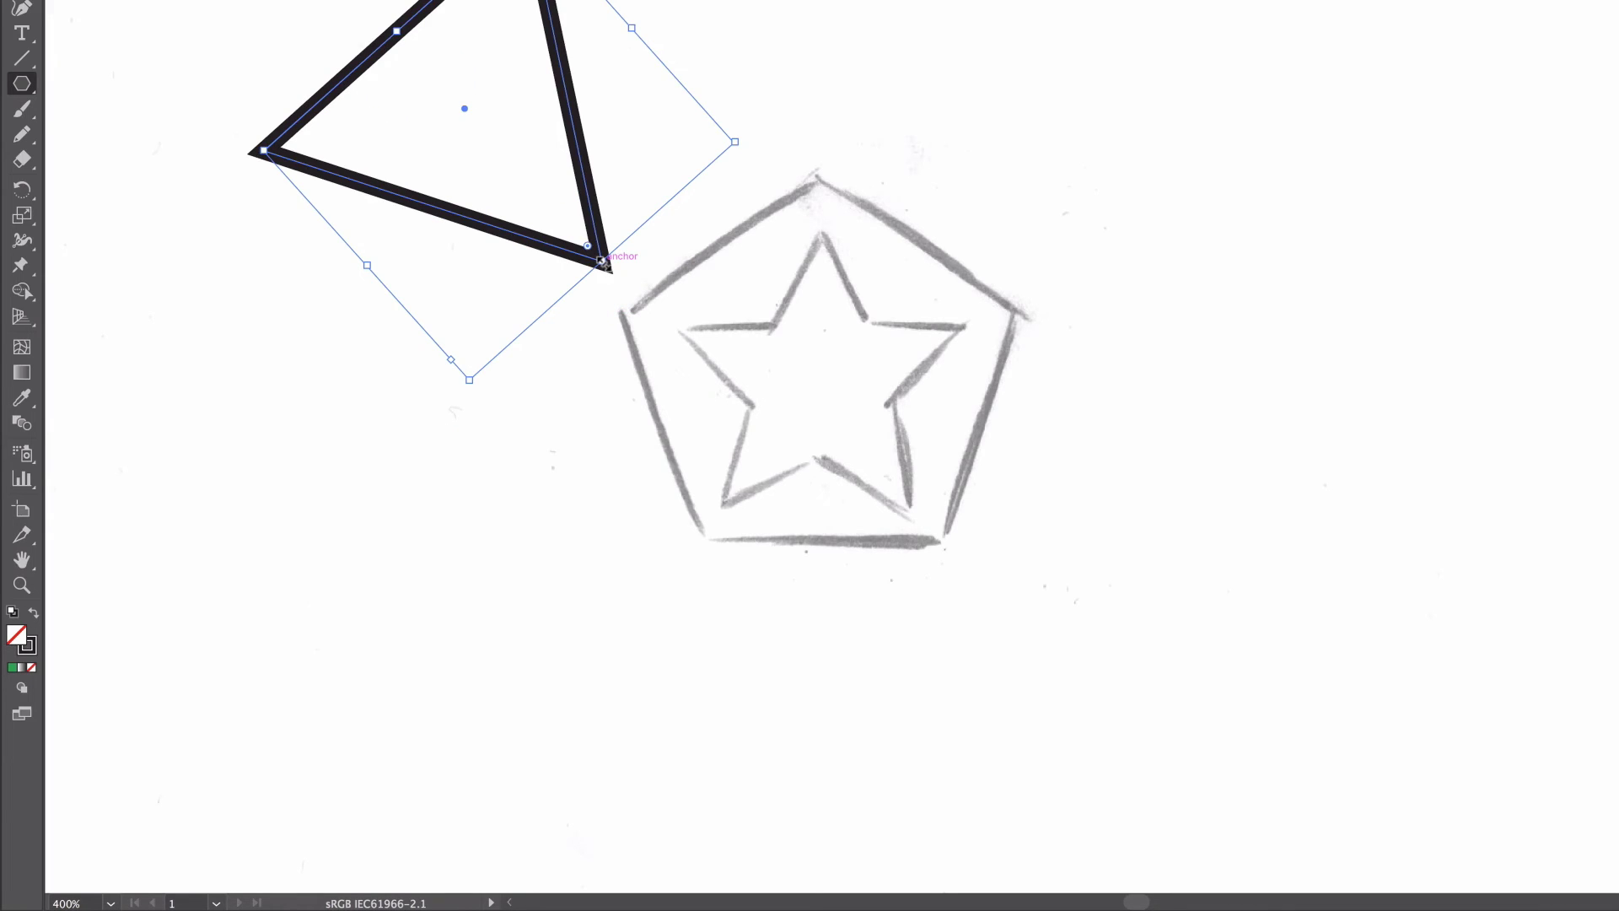
key(ctrl+z)
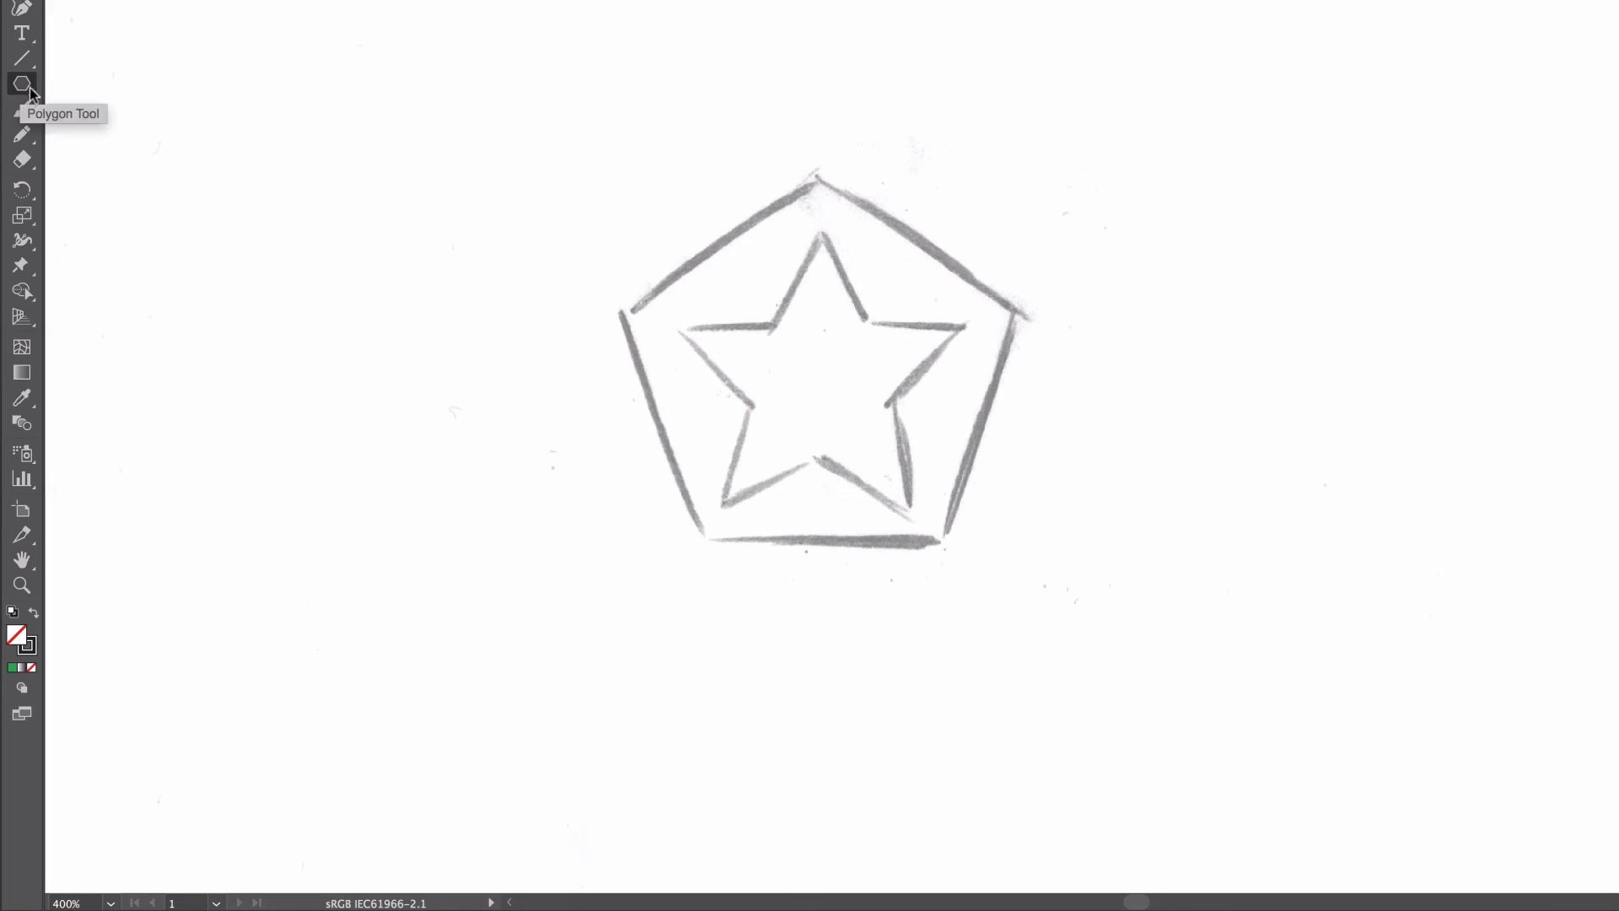
Create a five-sided polygon with a radius of 0.6762 in beside the large badge sketch.
click(547, 160)
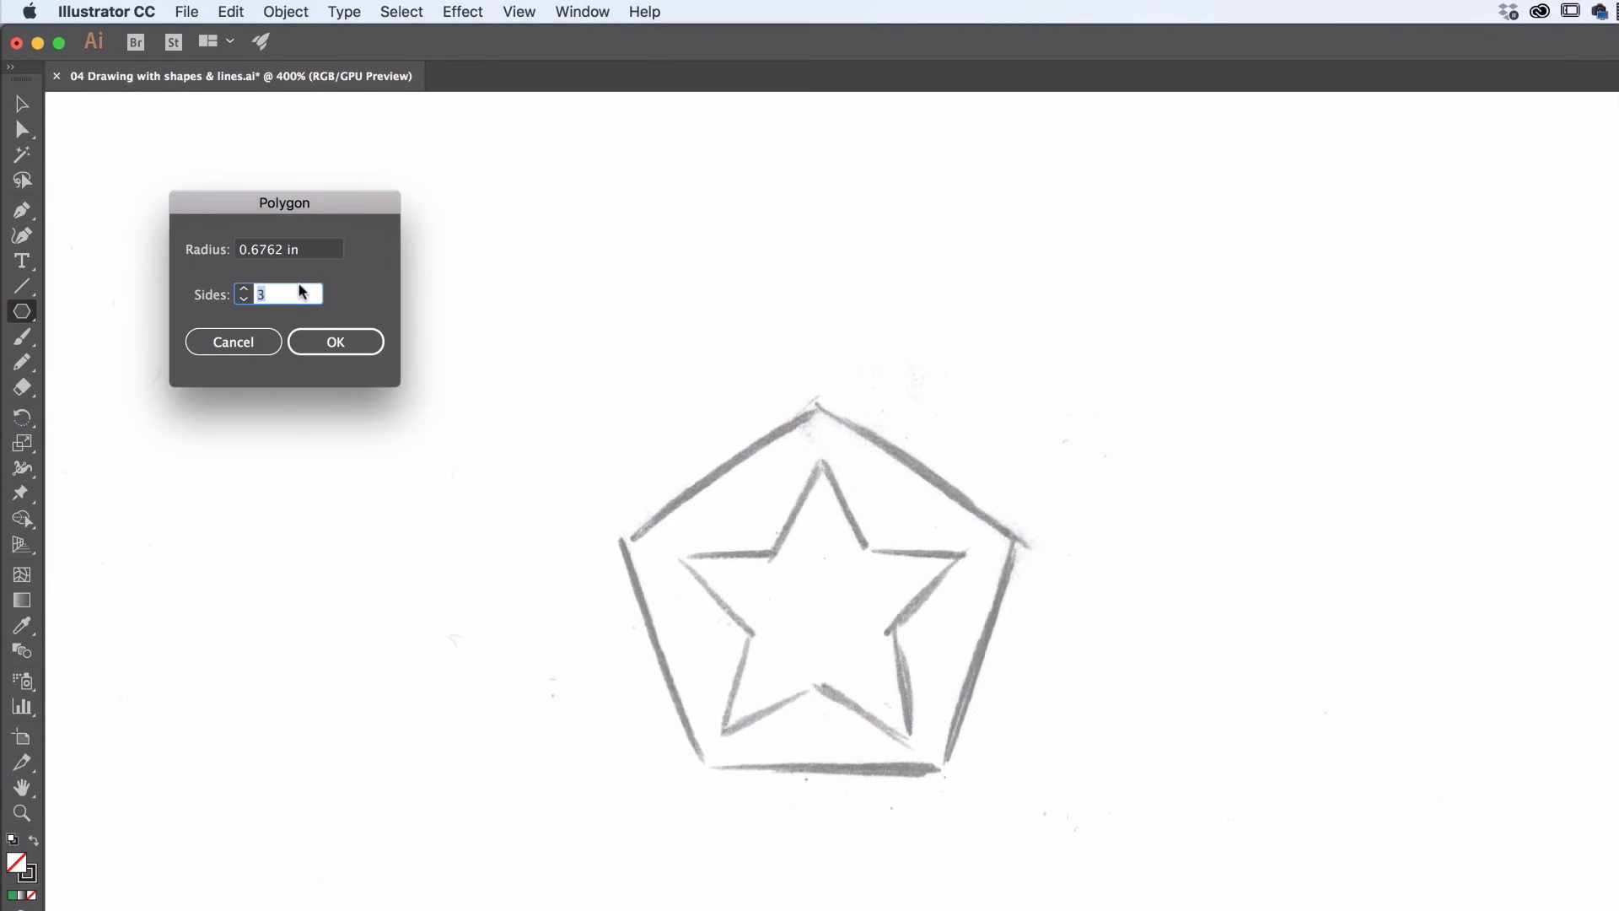
text(5)
click(320, 343)
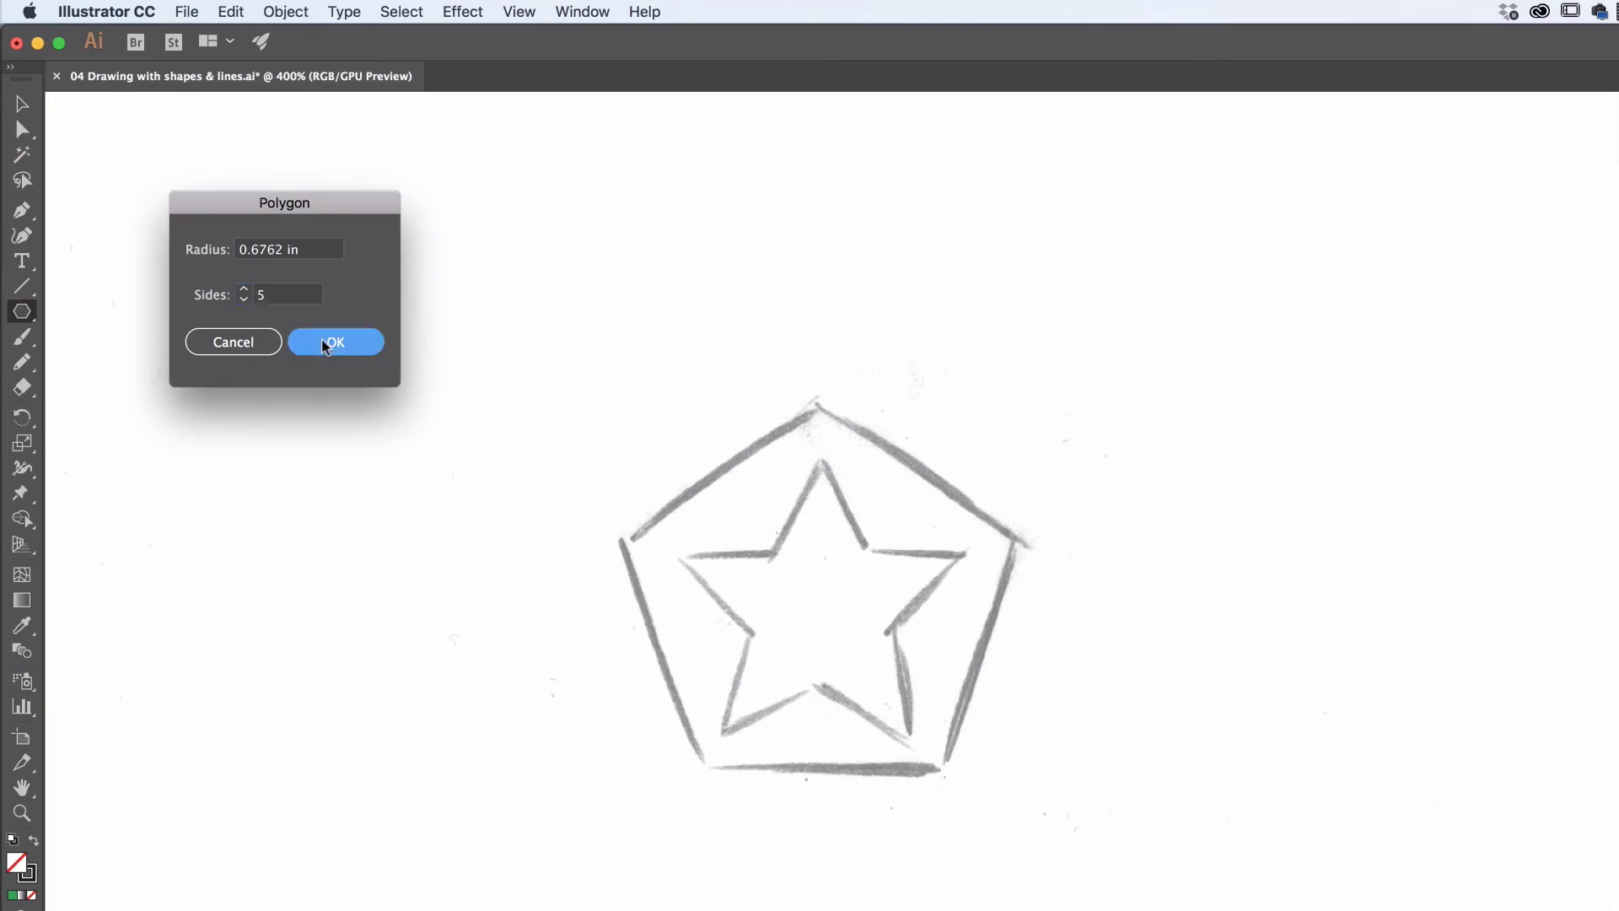
Move and proportionally resize the pentagon to match the outer outline of the large badge sketch, about 1.29 in wide.
click(22, 103)
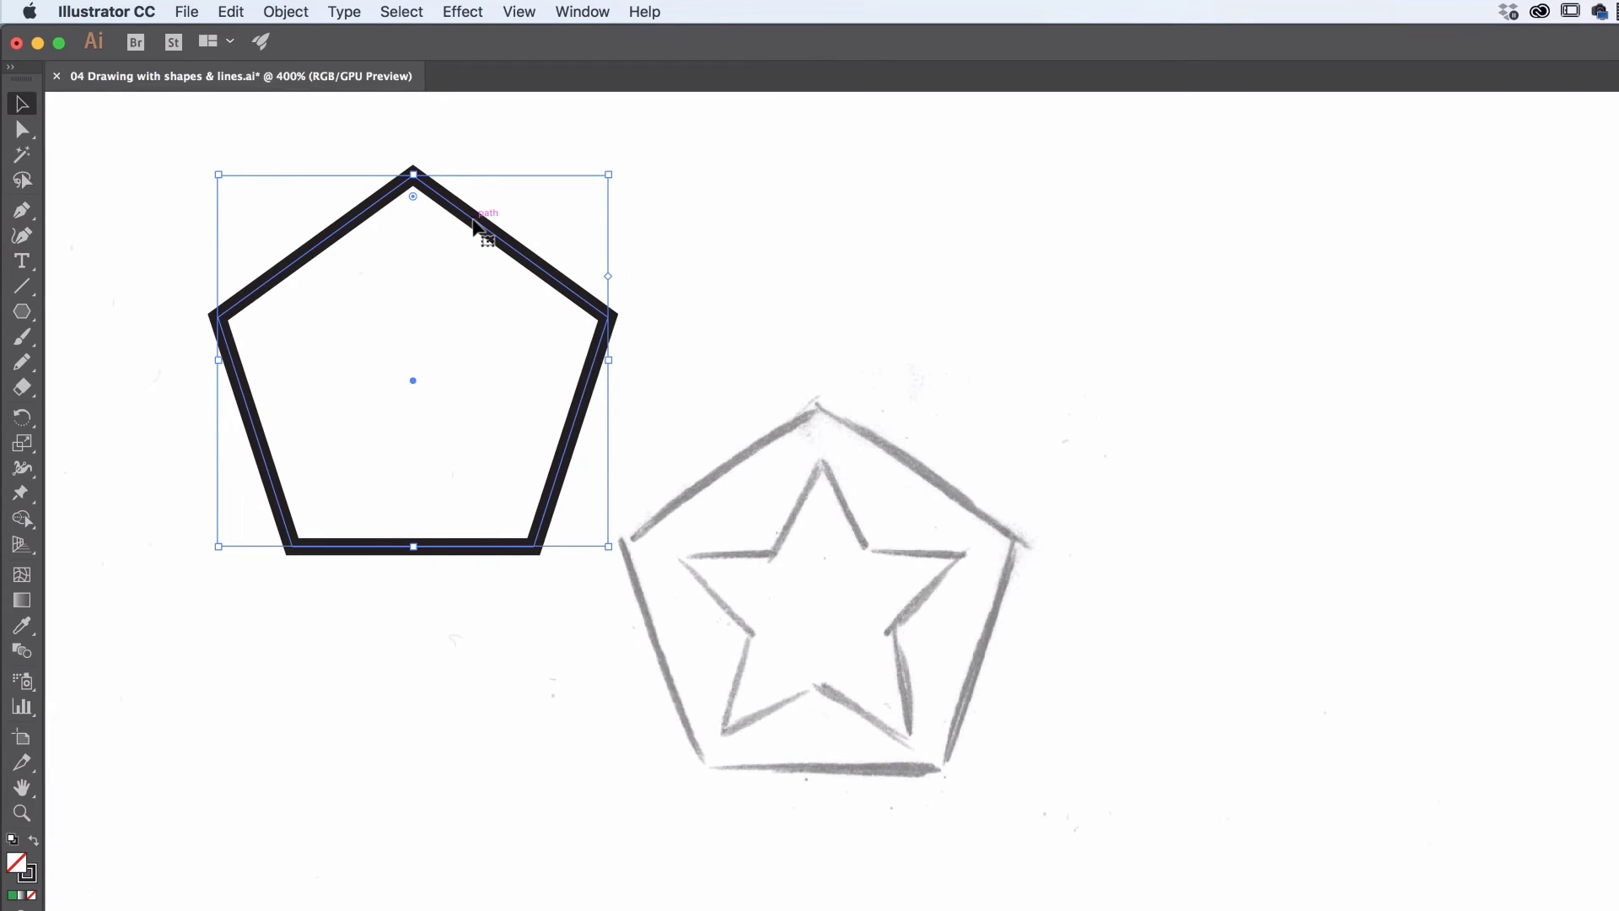
mouse_move(473, 221)
mouse_down()
mouse_move(1029, 506)
mouse_move(921, 452)
mouse_move(882, 452)
mouse_move(542, 254)
mouse_up()
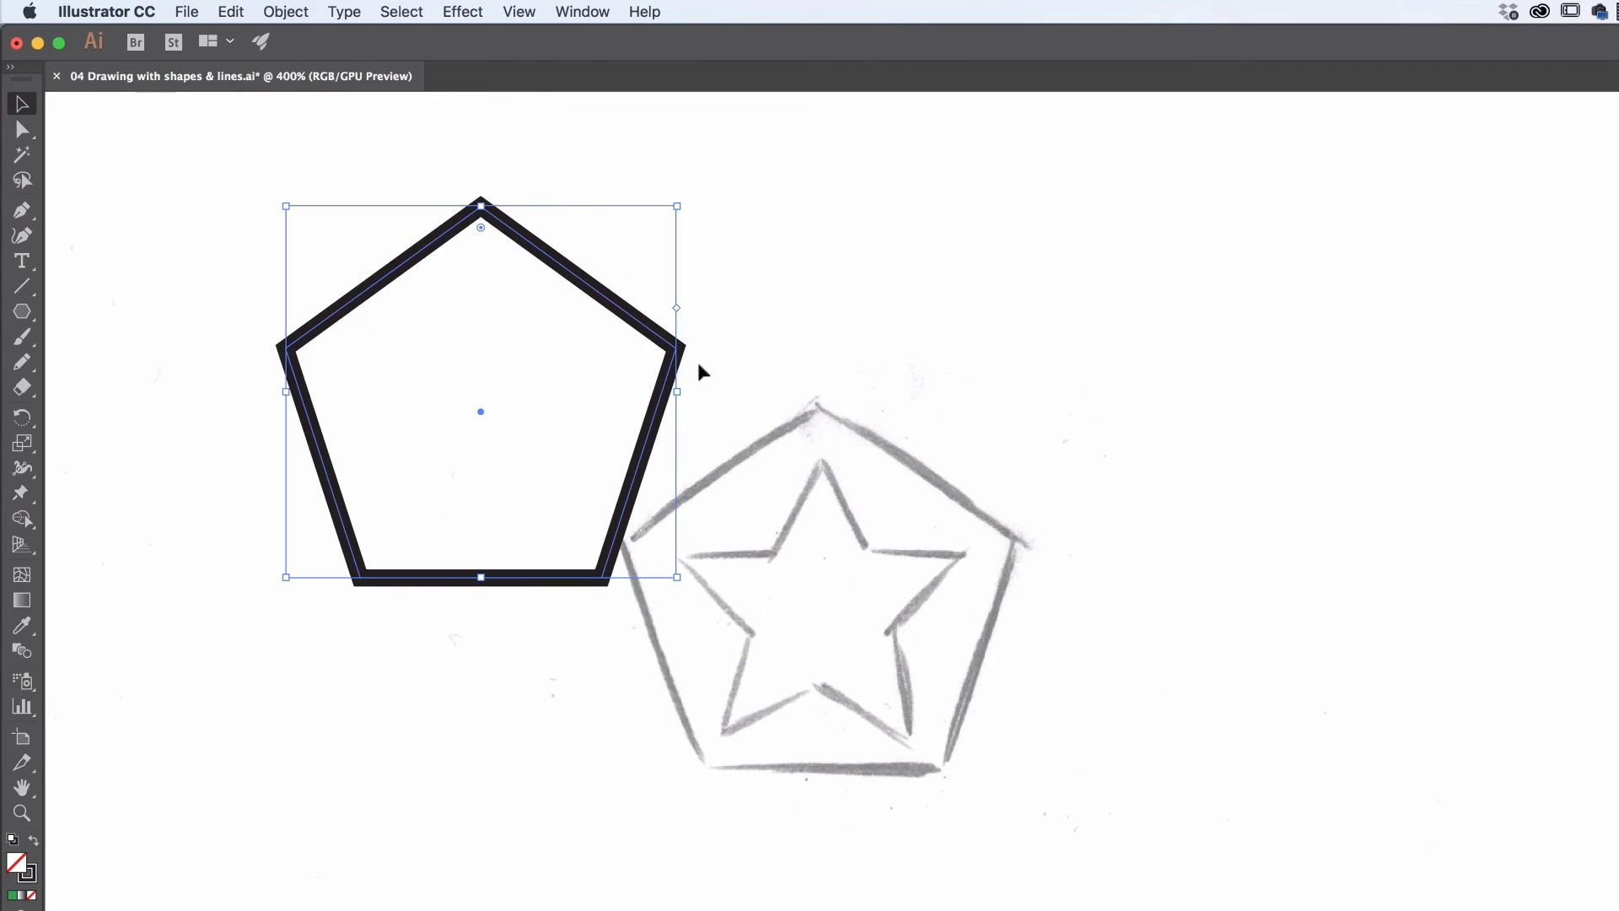
mouse_move(678, 577)
mouse_down()
mouse_move(777, 578)
mouse_move(722, 530)
mouse_move(686, 535)
mouse_move(755, 646)
mouse_move(842, 698)
mouse_move(694, 594)
mouse_up()
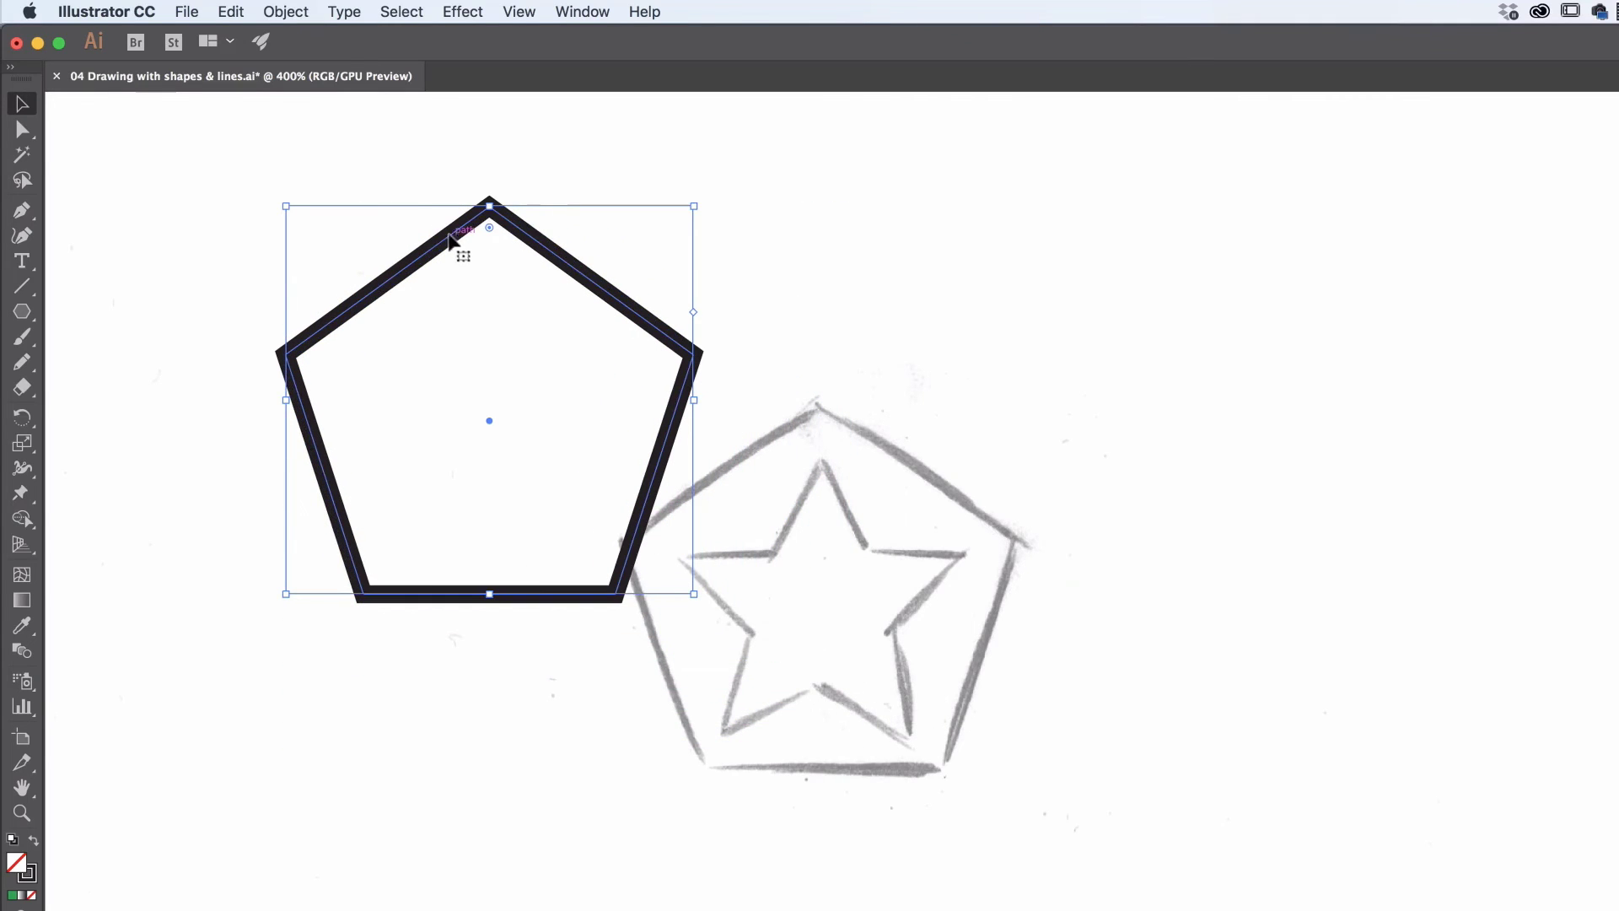
drag(443, 253, 777, 436)
drag(1026, 778, 1018, 770)
drag(616, 392, 626, 397)
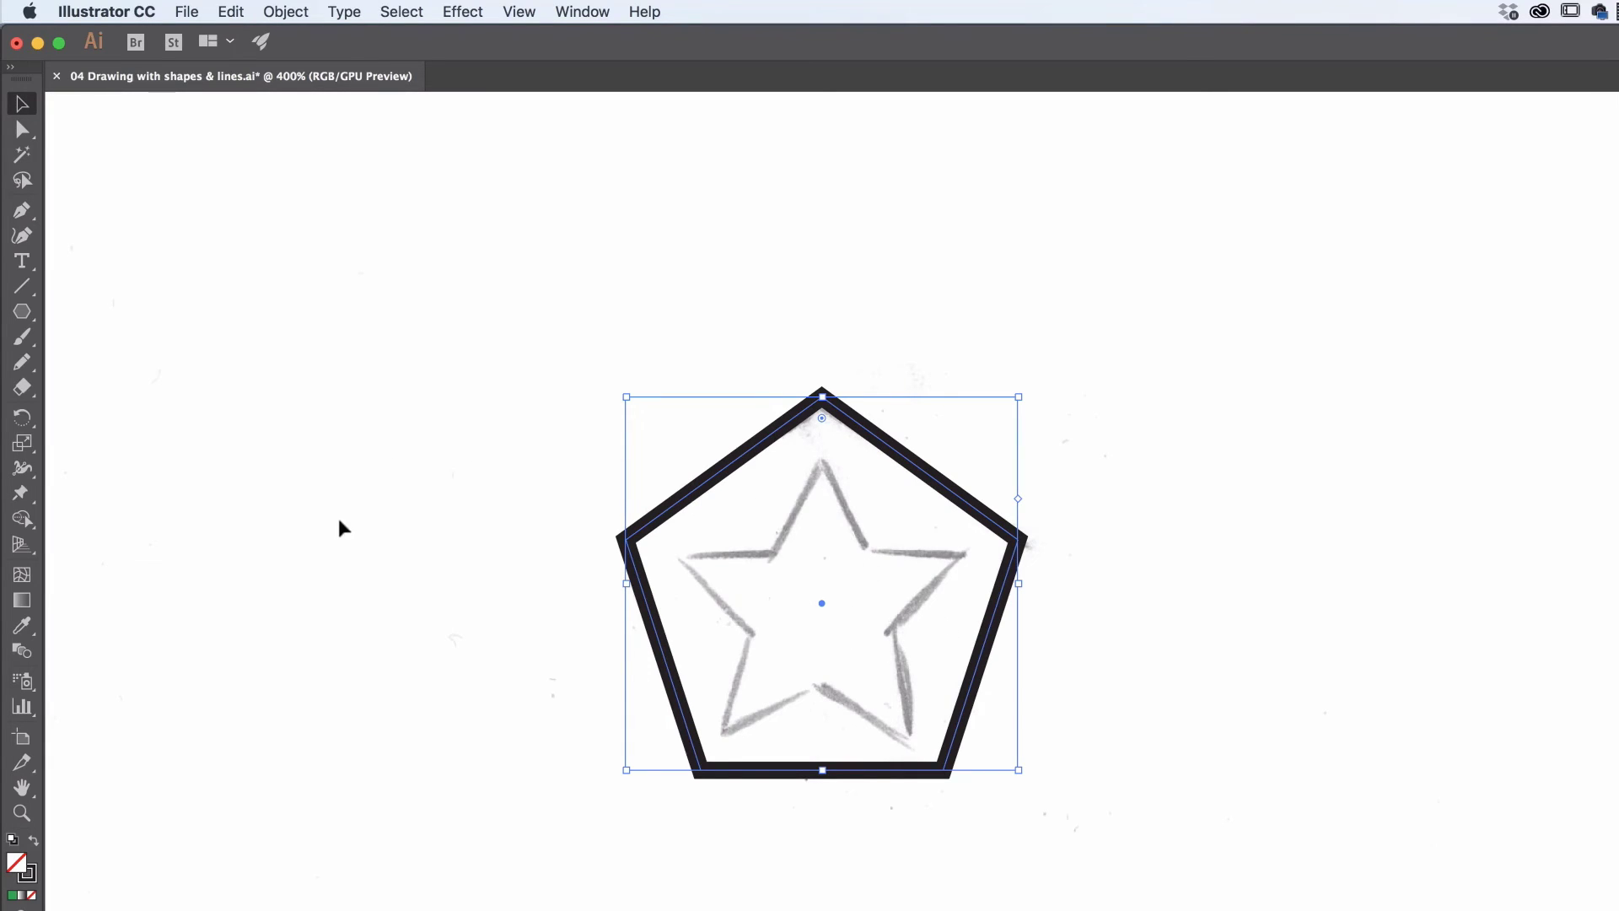
Activate the Star tool.
click(22, 311)
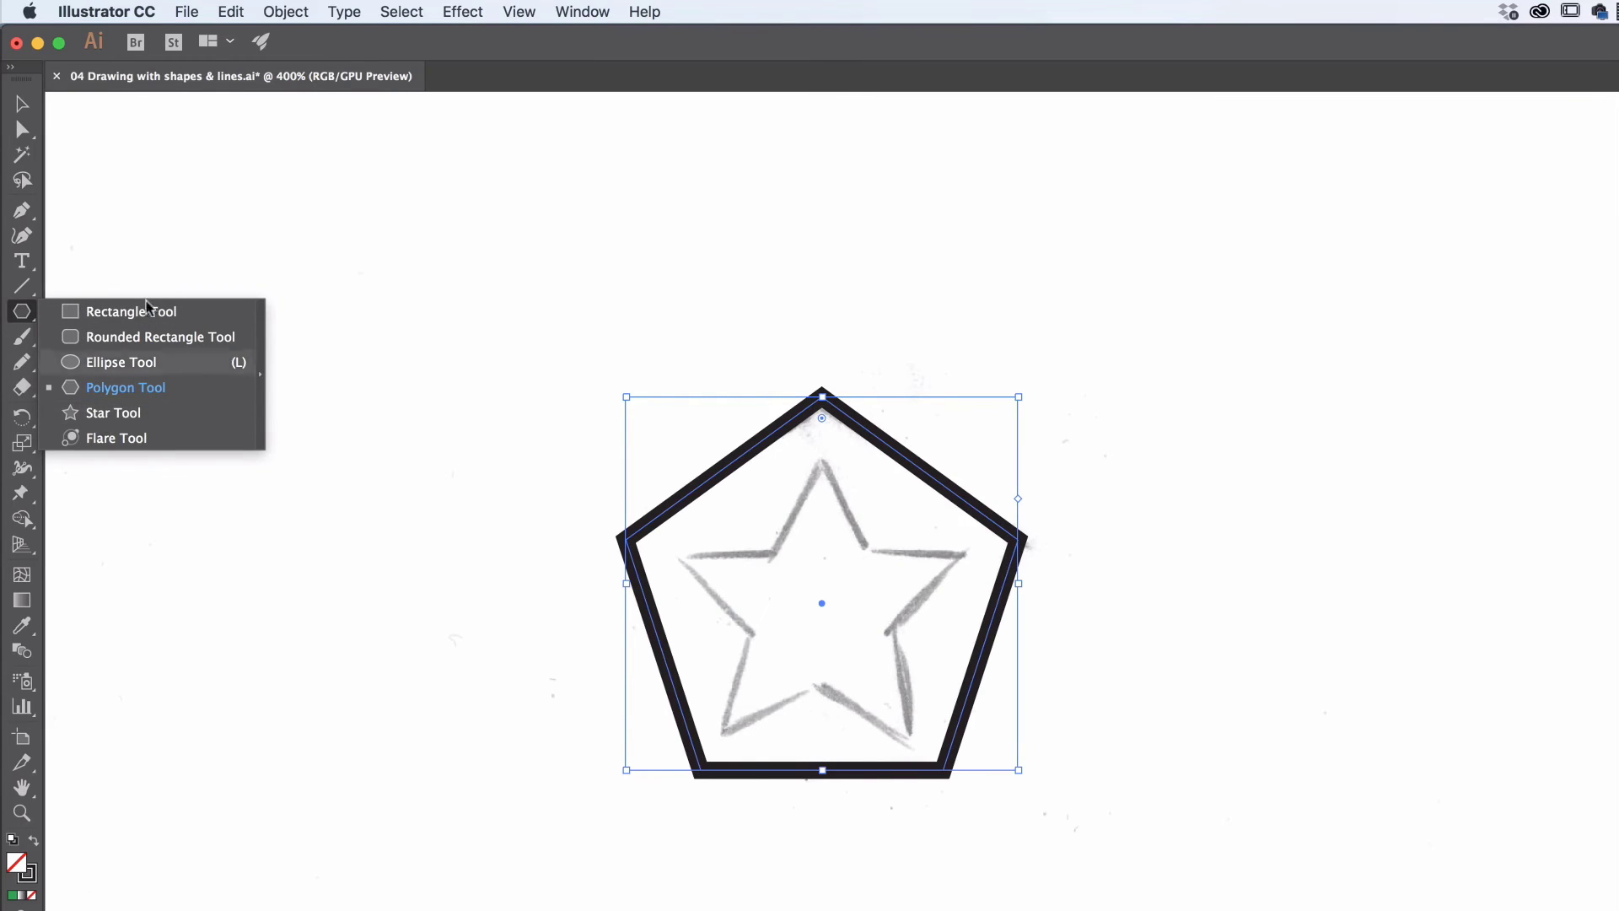
click(98, 413)
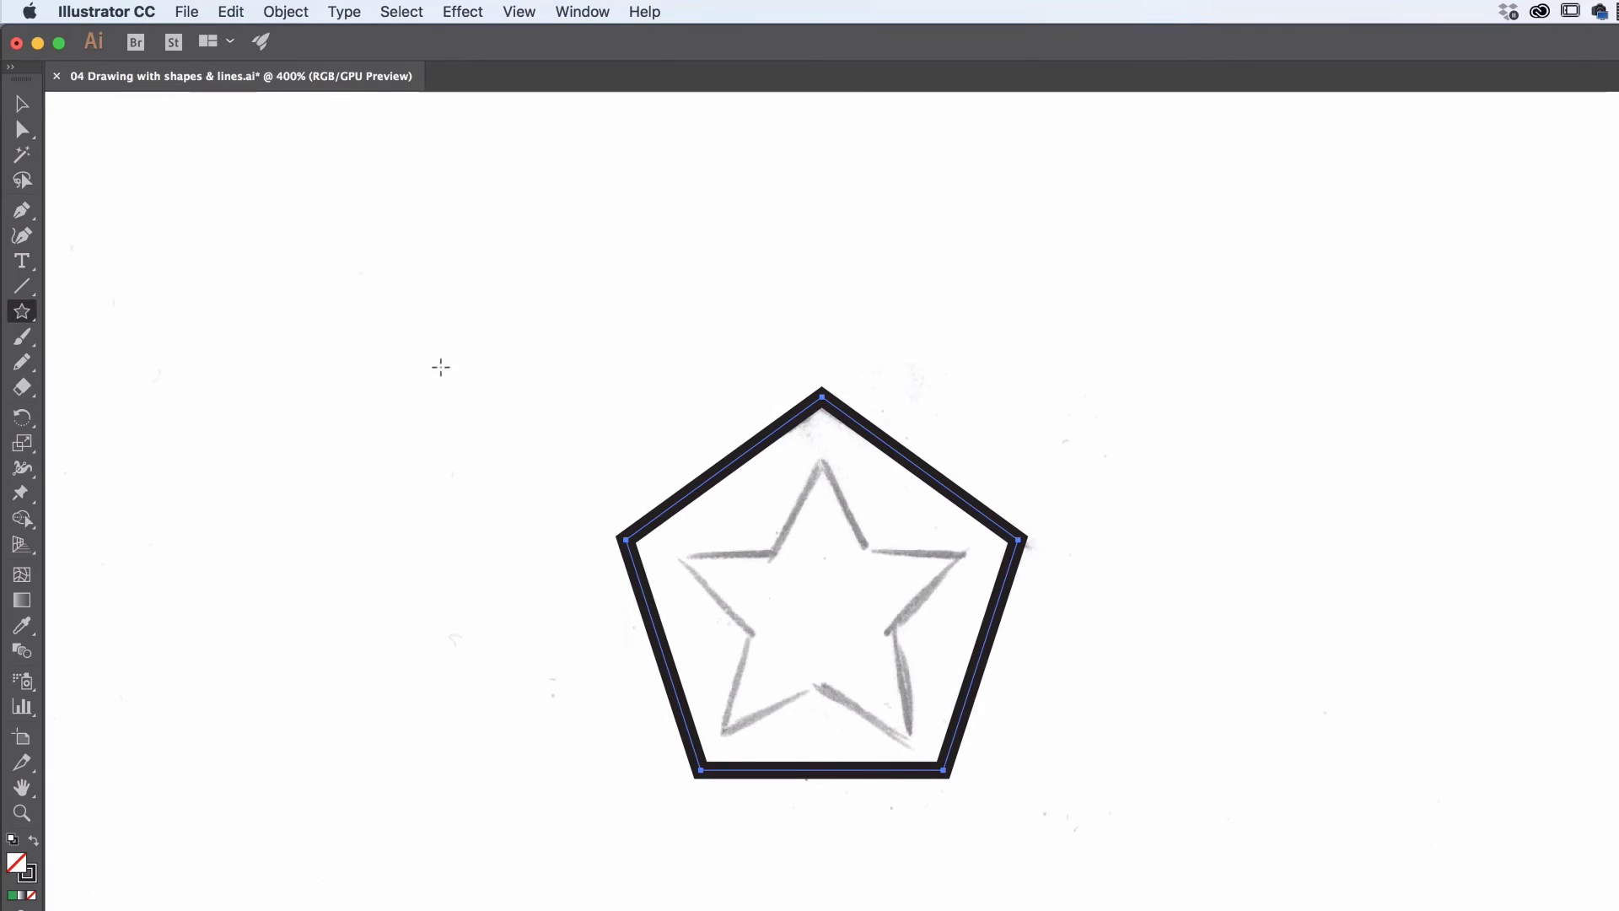
drag(382, 291, 504, 385)
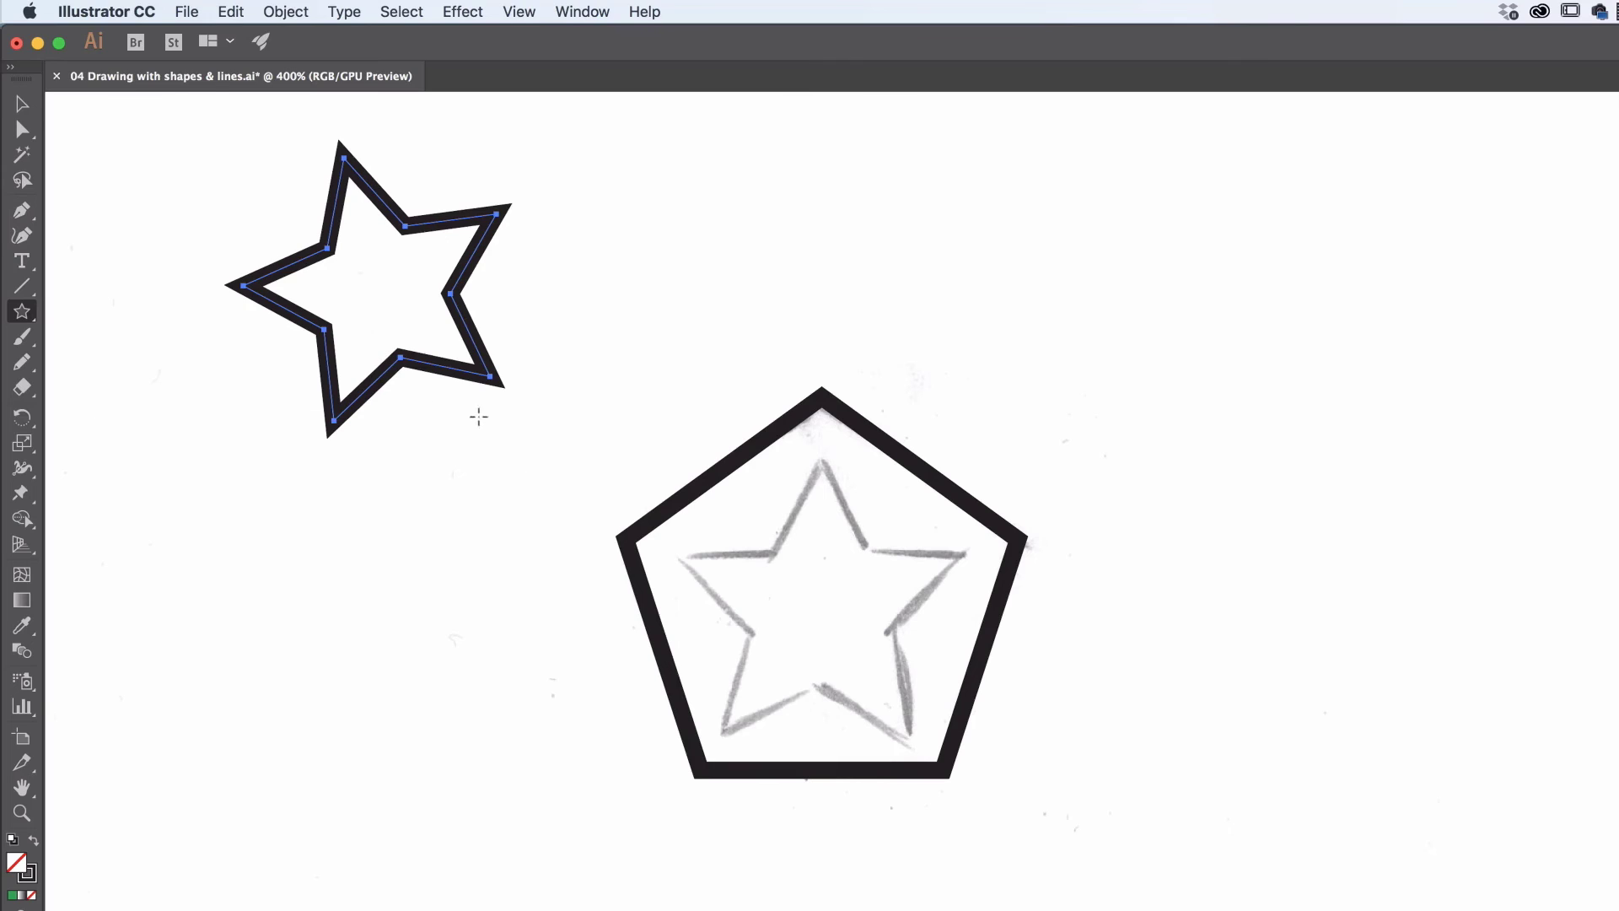
key(super)
key(super+z)
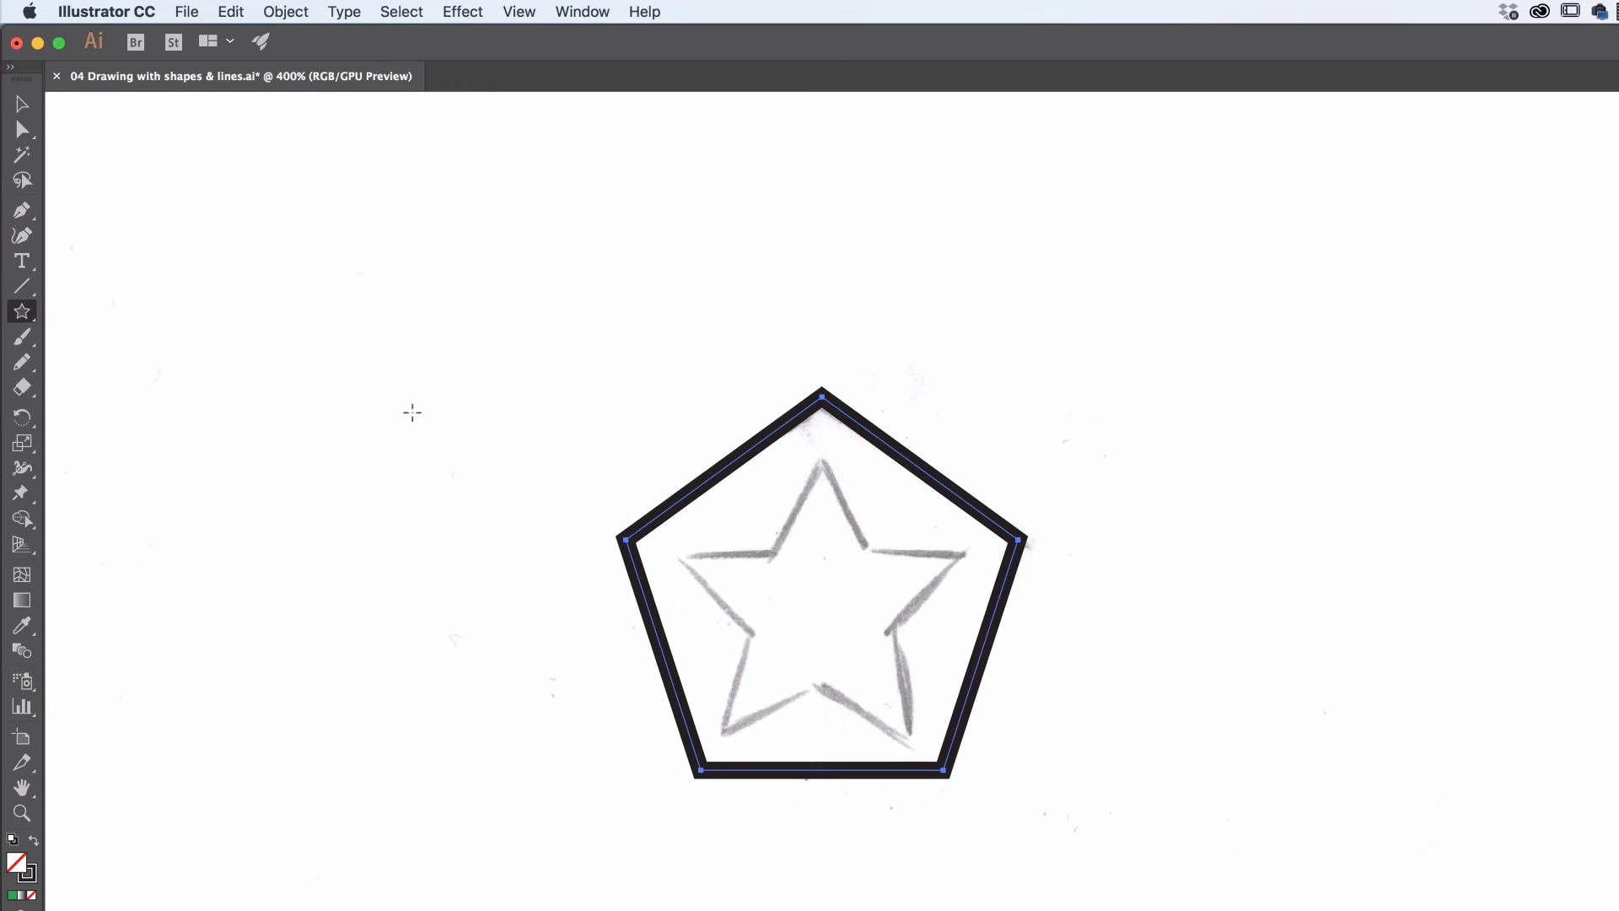
click(430, 365)
drag(189, 131, 431, 169)
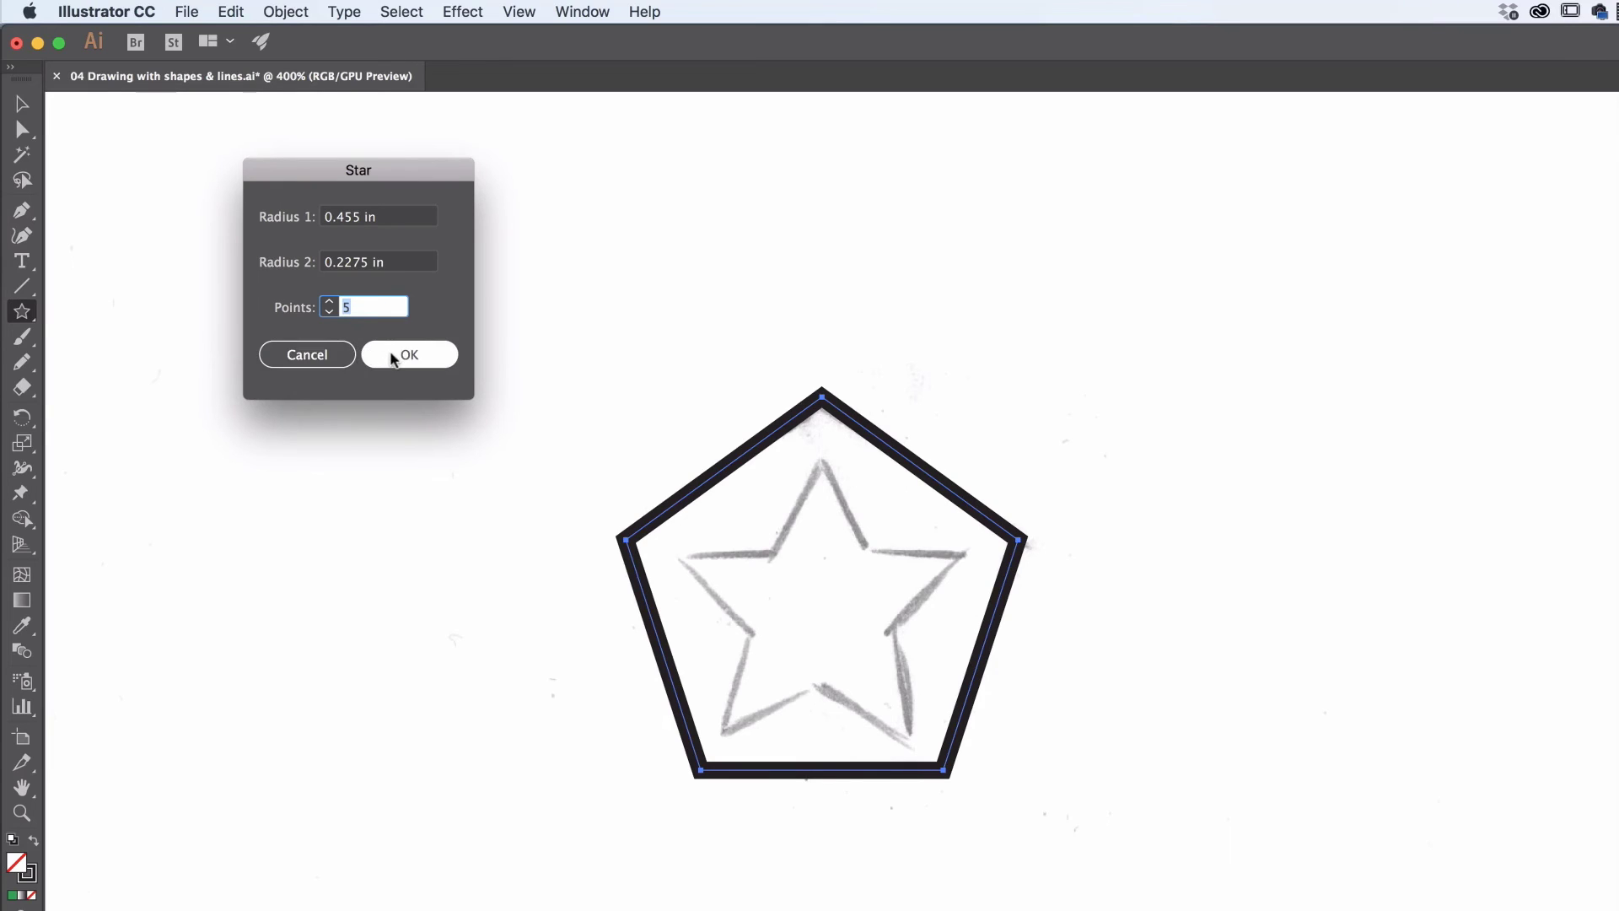
click(323, 355)
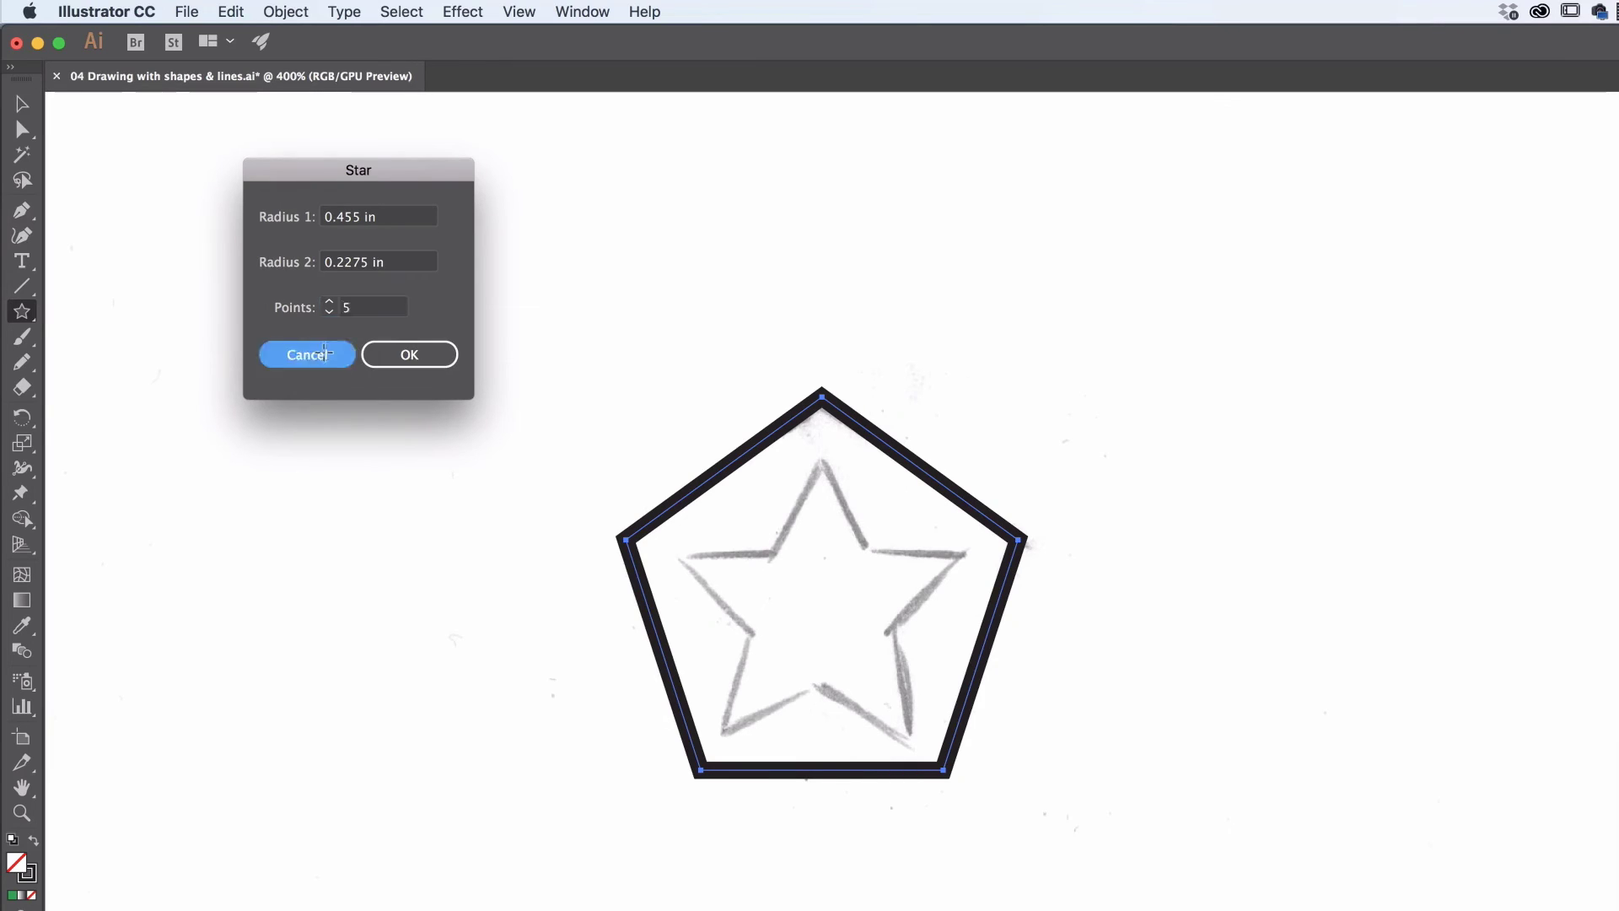
Draw an upright five-pointed star and fit it over the sketched star inside the pentagon, about 0.93 in wide.
mouse_move(422, 243)
mouse_down()
mouse_move(498, 343)
mouse_move(521, 266)
mouse_move(419, 379)
mouse_move(524, 366)
mouse_move(495, 392)
mouse_move(510, 353)
mouse_move(548, 354)
mouse_move(474, 308)
mouse_move(497, 343)
mouse_up()
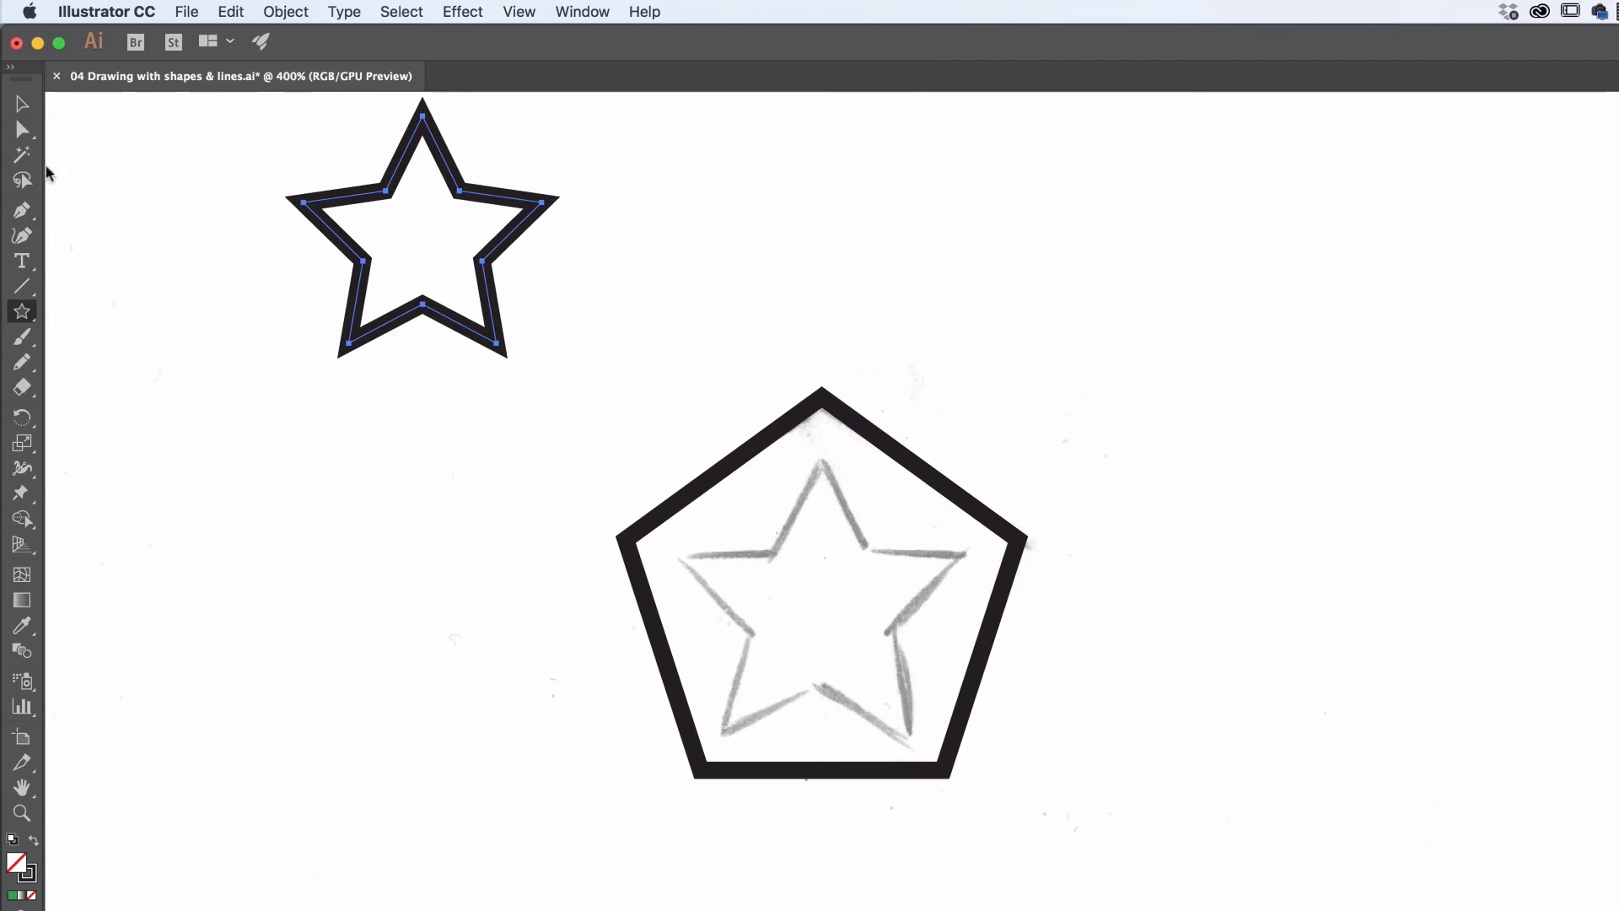
click(21, 106)
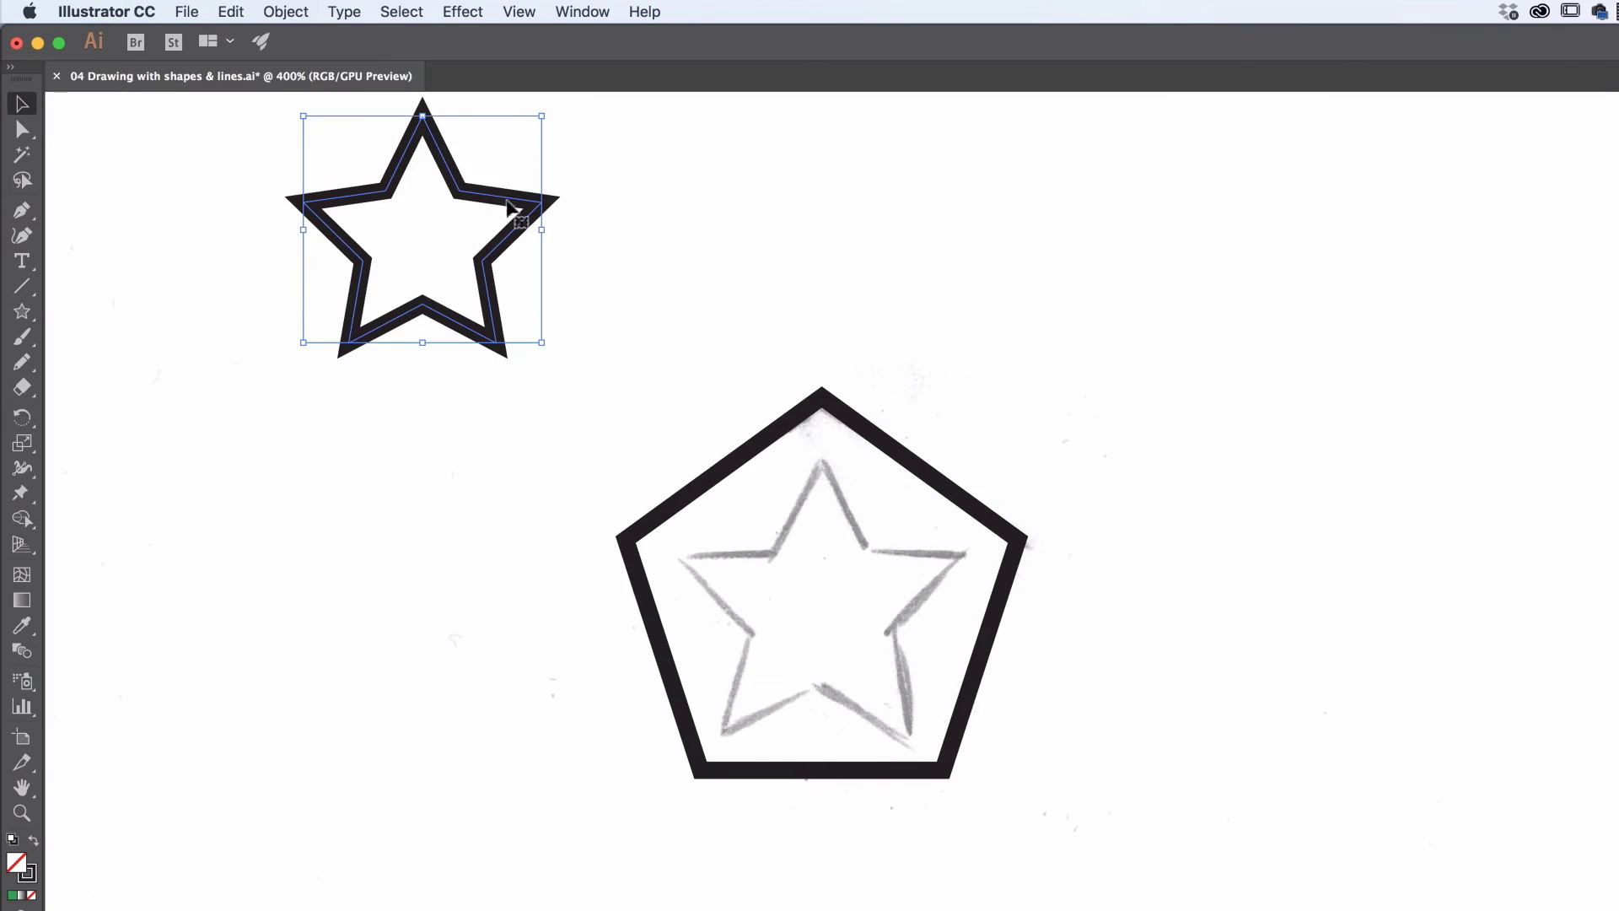
mouse_move(401, 170)
mouse_down()
mouse_move(590, 413)
mouse_move(812, 528)
mouse_move(809, 514)
mouse_up()
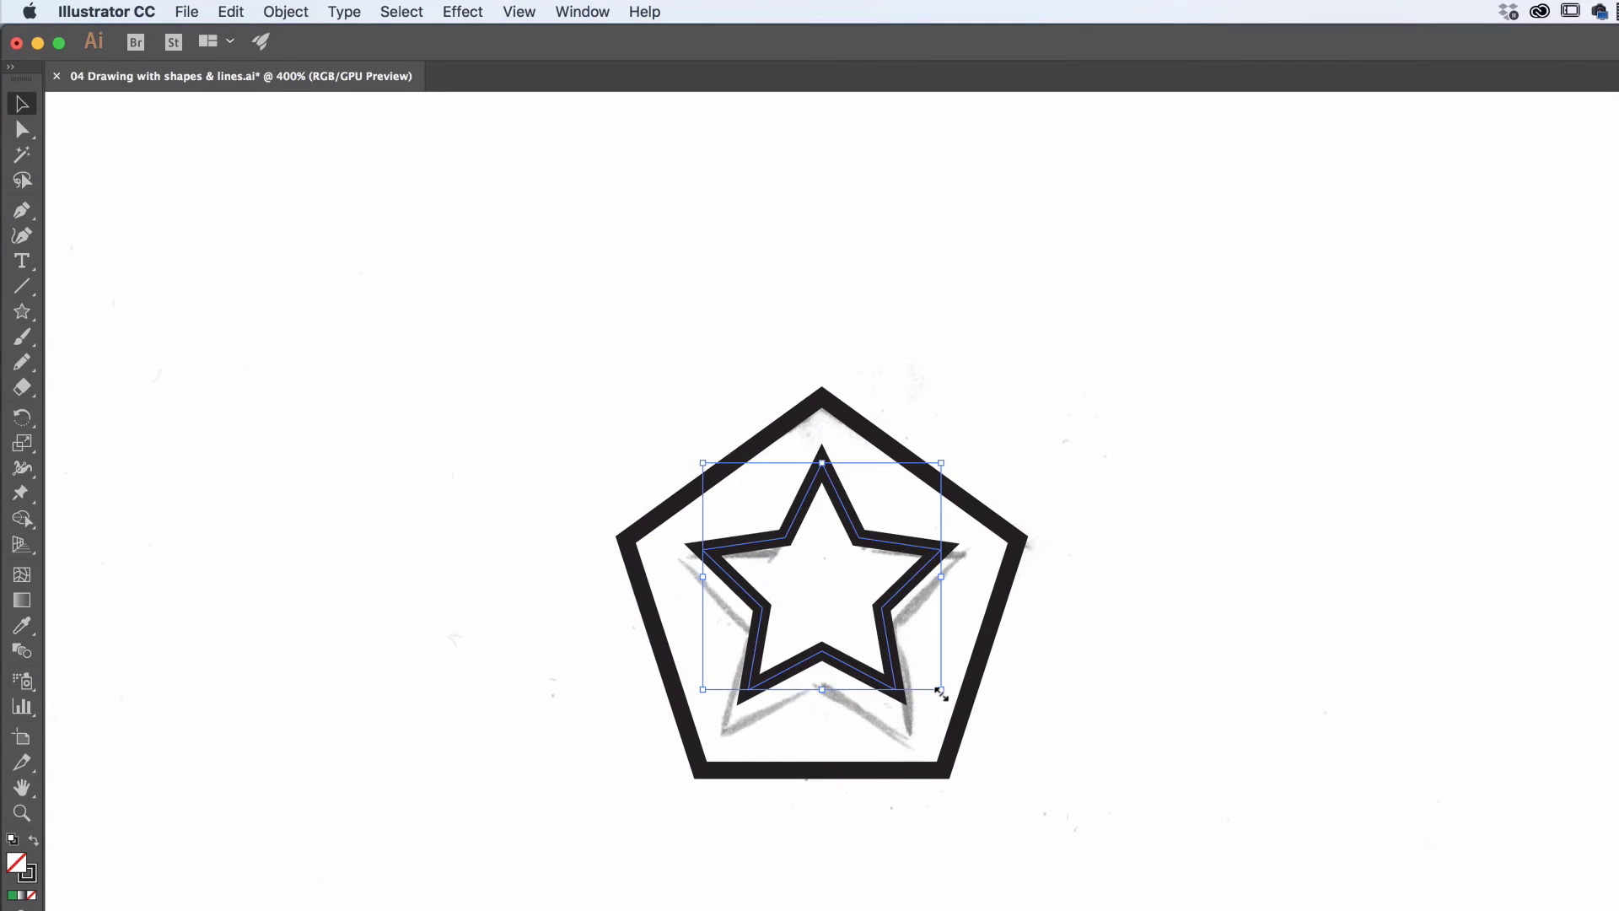
drag(941, 693, 899, 688)
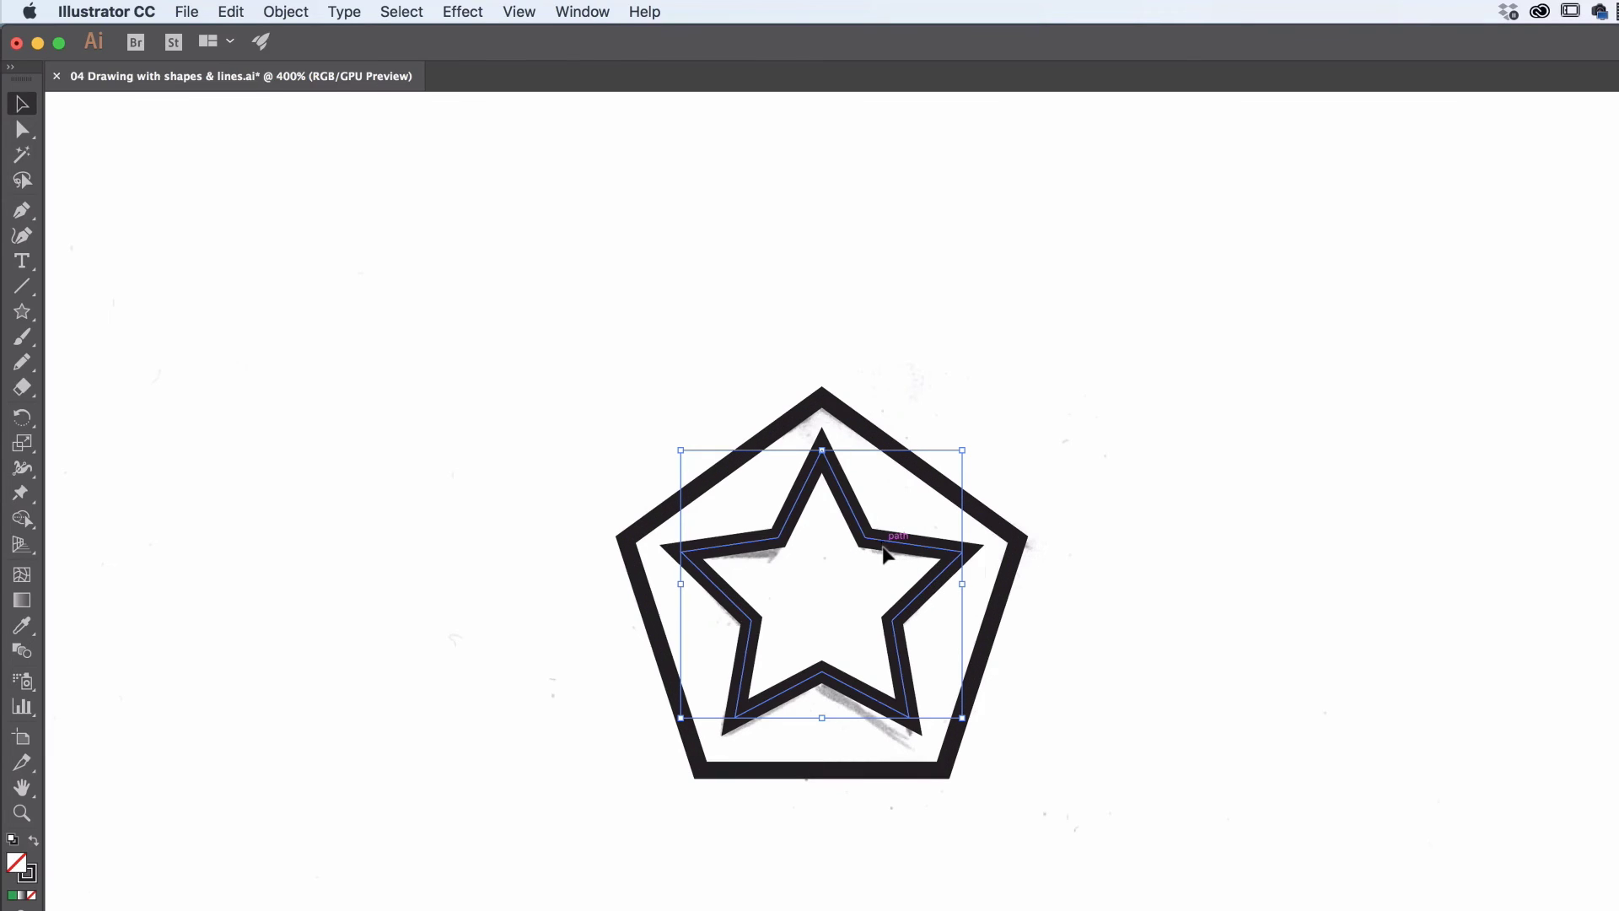
drag(882, 550, 882, 550)
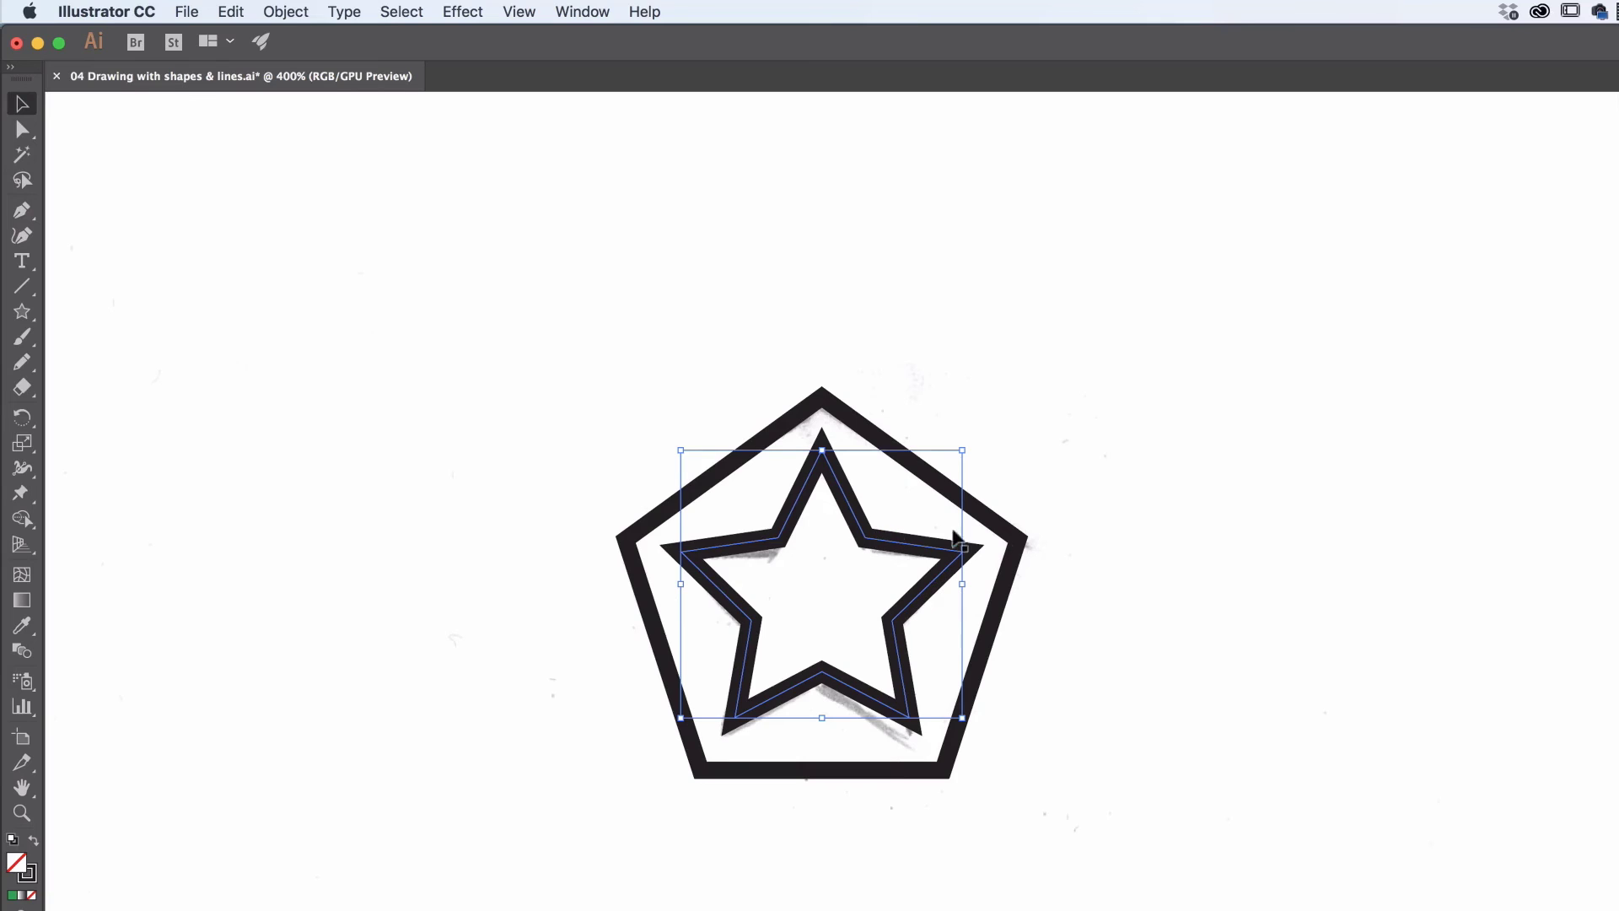
Select the star and pentagon together and align them on their horizontal and vertical centers.
click(1003, 607)
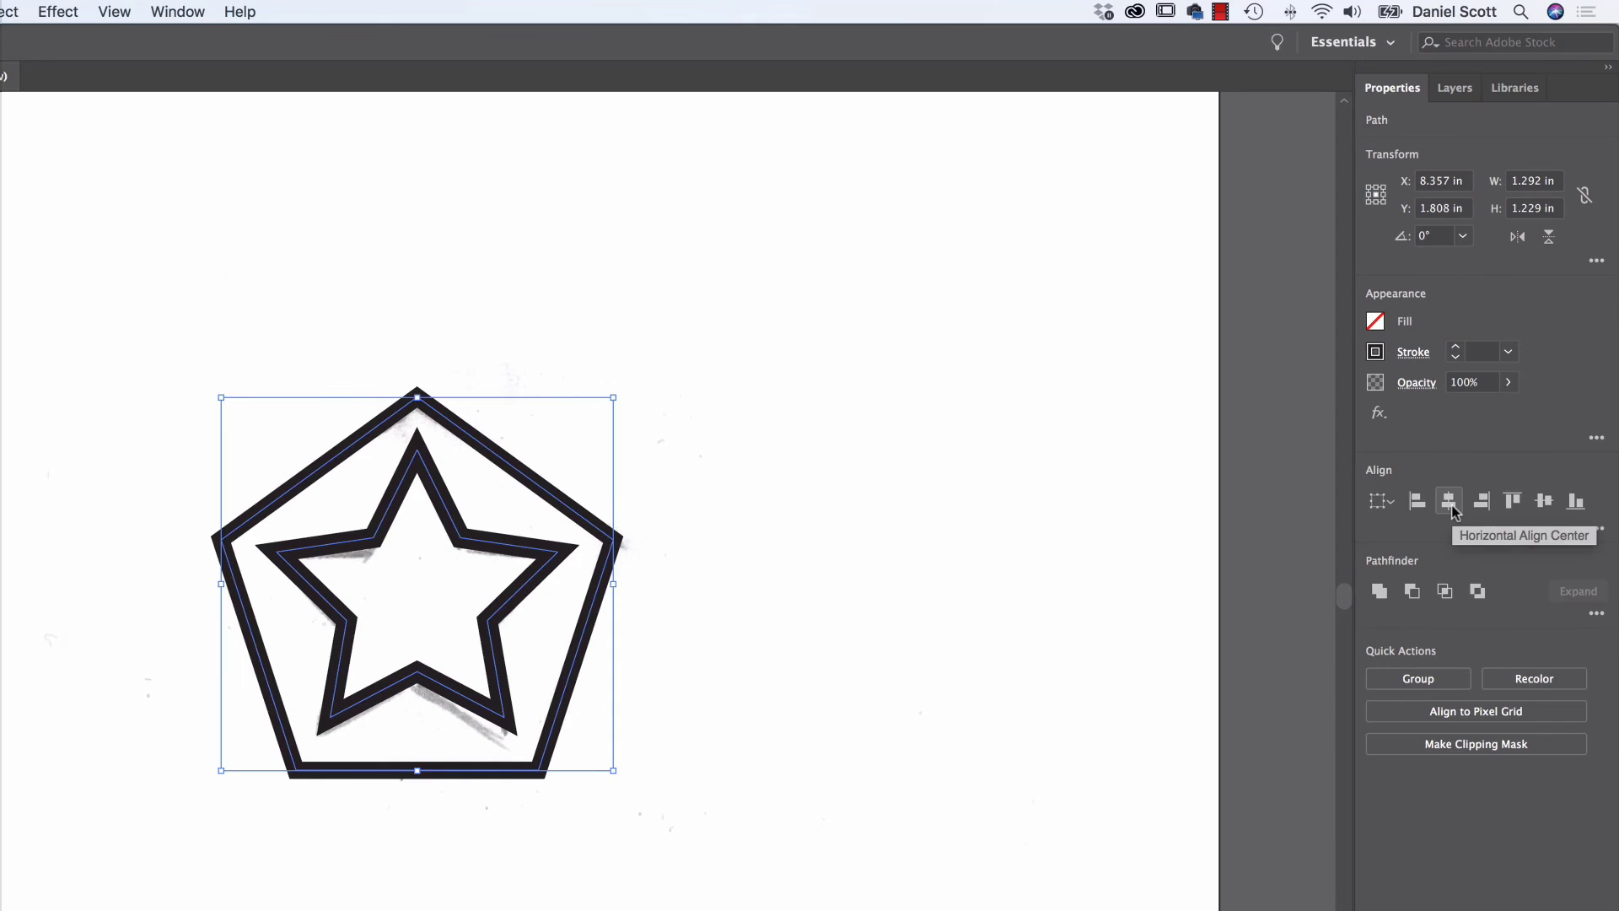
click(1450, 504)
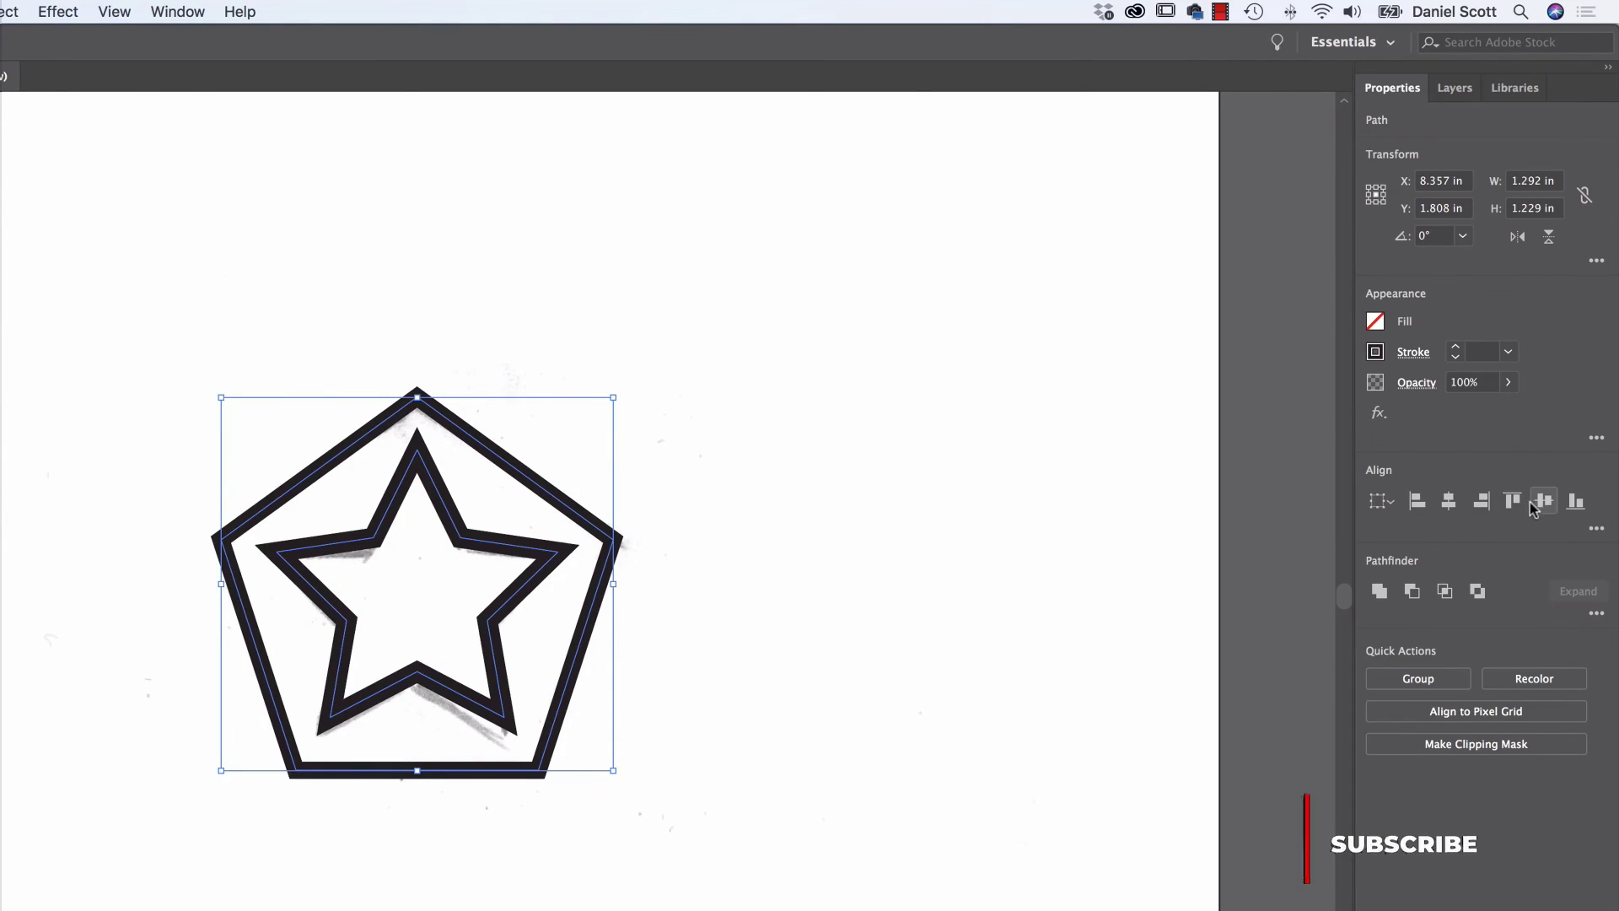
click(810, 552)
drag(523, 557, 544, 527)
shift+click(605, 533)
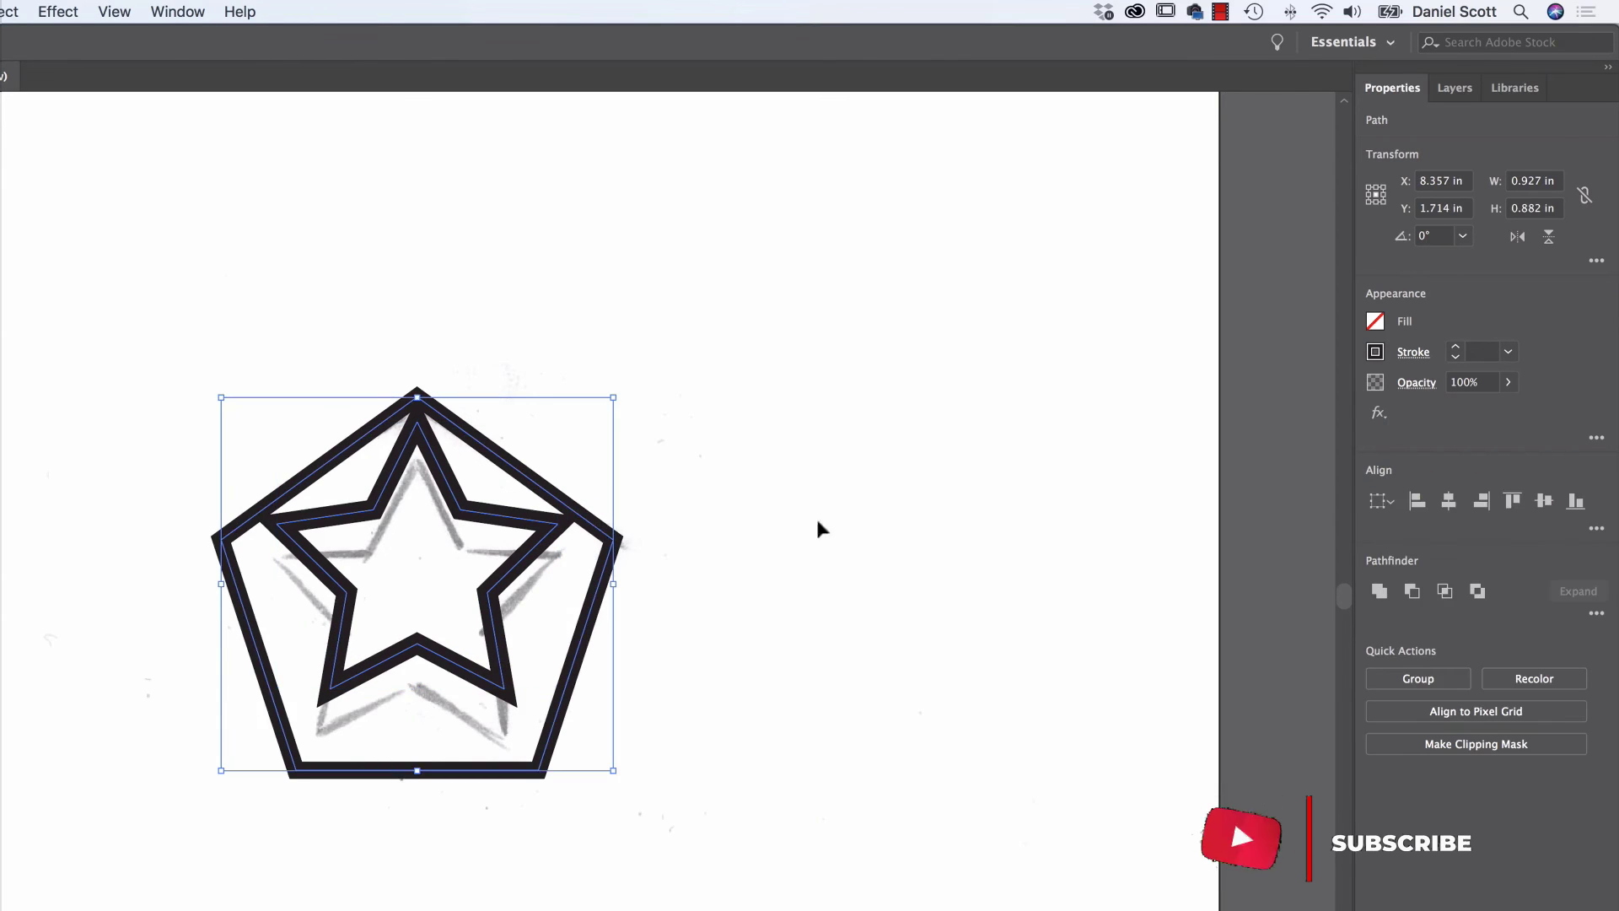
click(1550, 506)
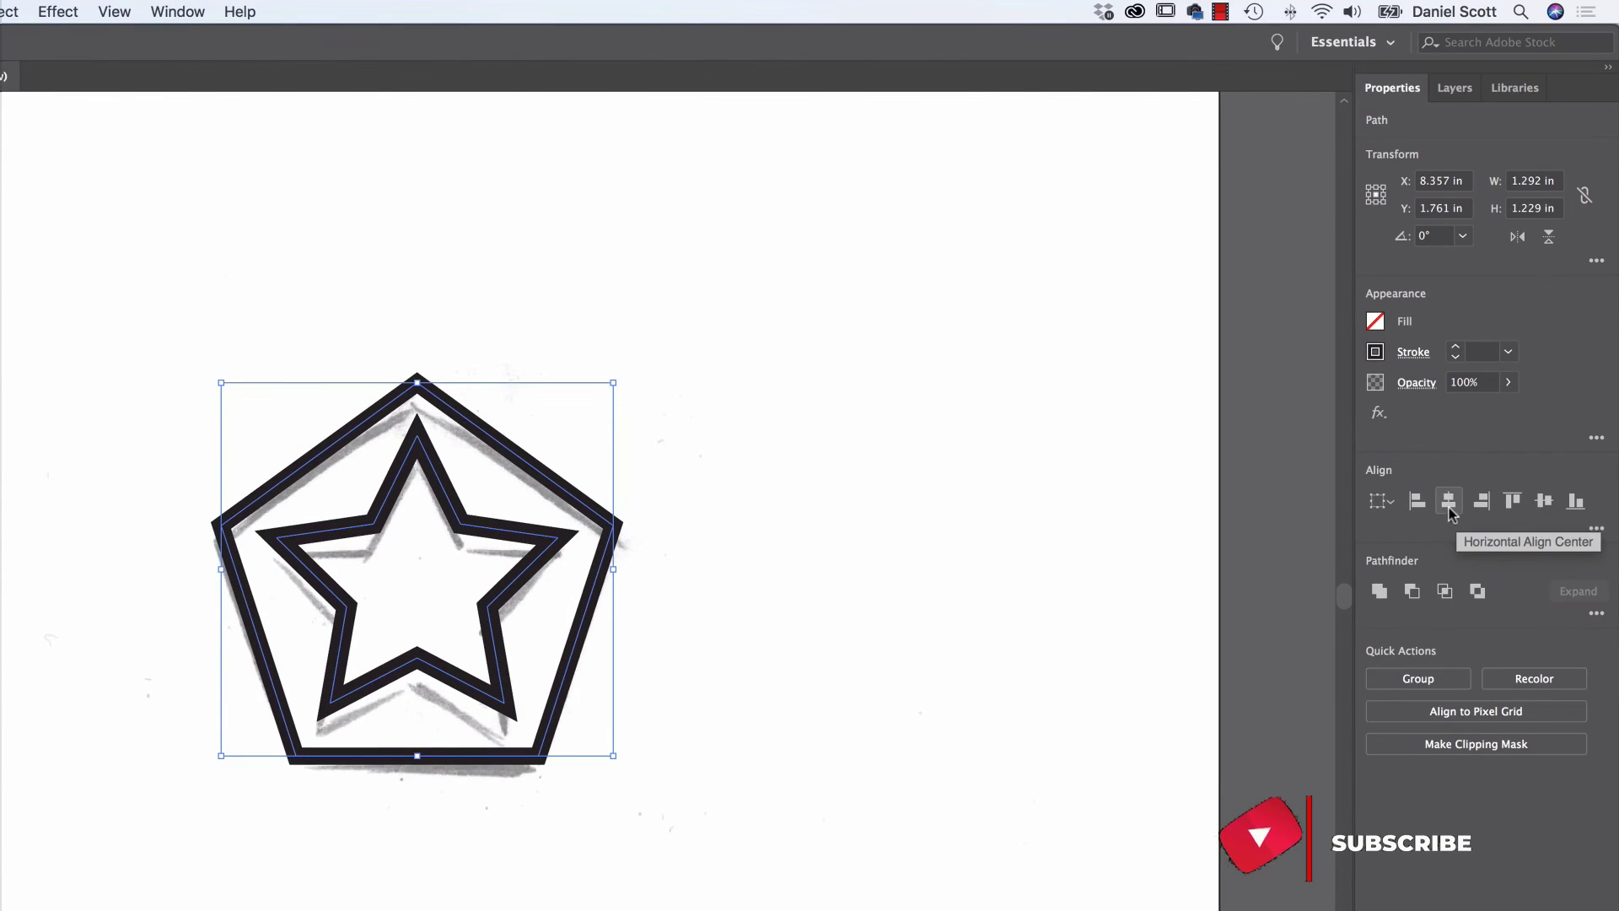
Move the star partly above the pentagon's peak and align both shapes on their vertical centers again.
click(823, 589)
drag(493, 532, 494, 396)
drag(776, 353, 287, 797)
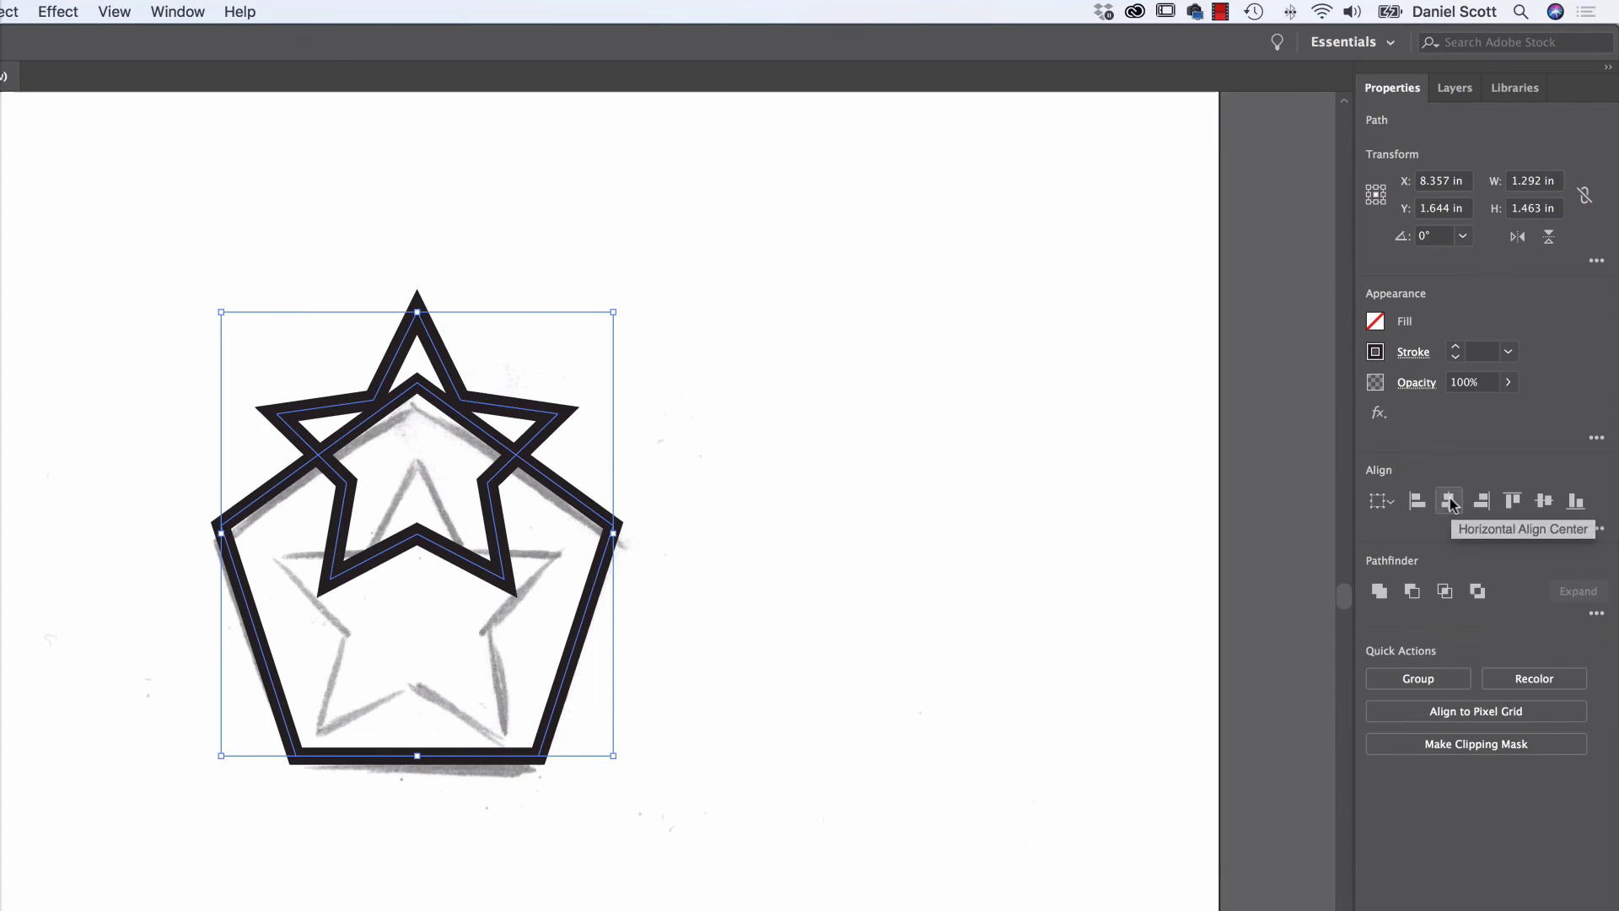
click(1544, 501)
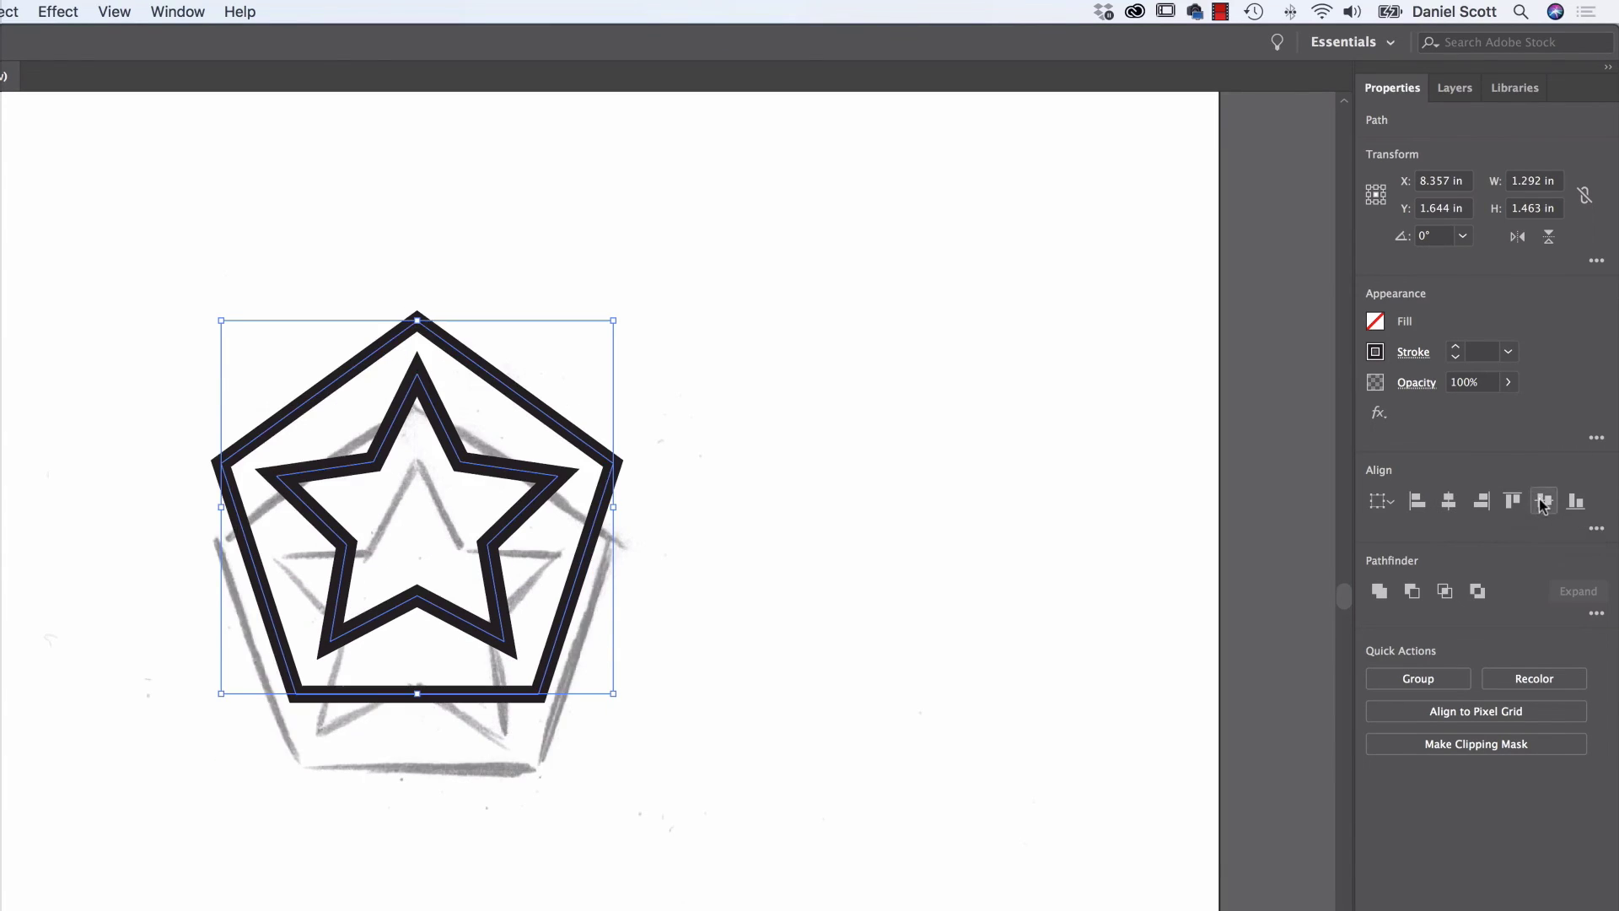
Move the star and pentagon together off the large sketch and scale them proportionally to about 0.5 in wide.
drag(565, 614, 856, 622)
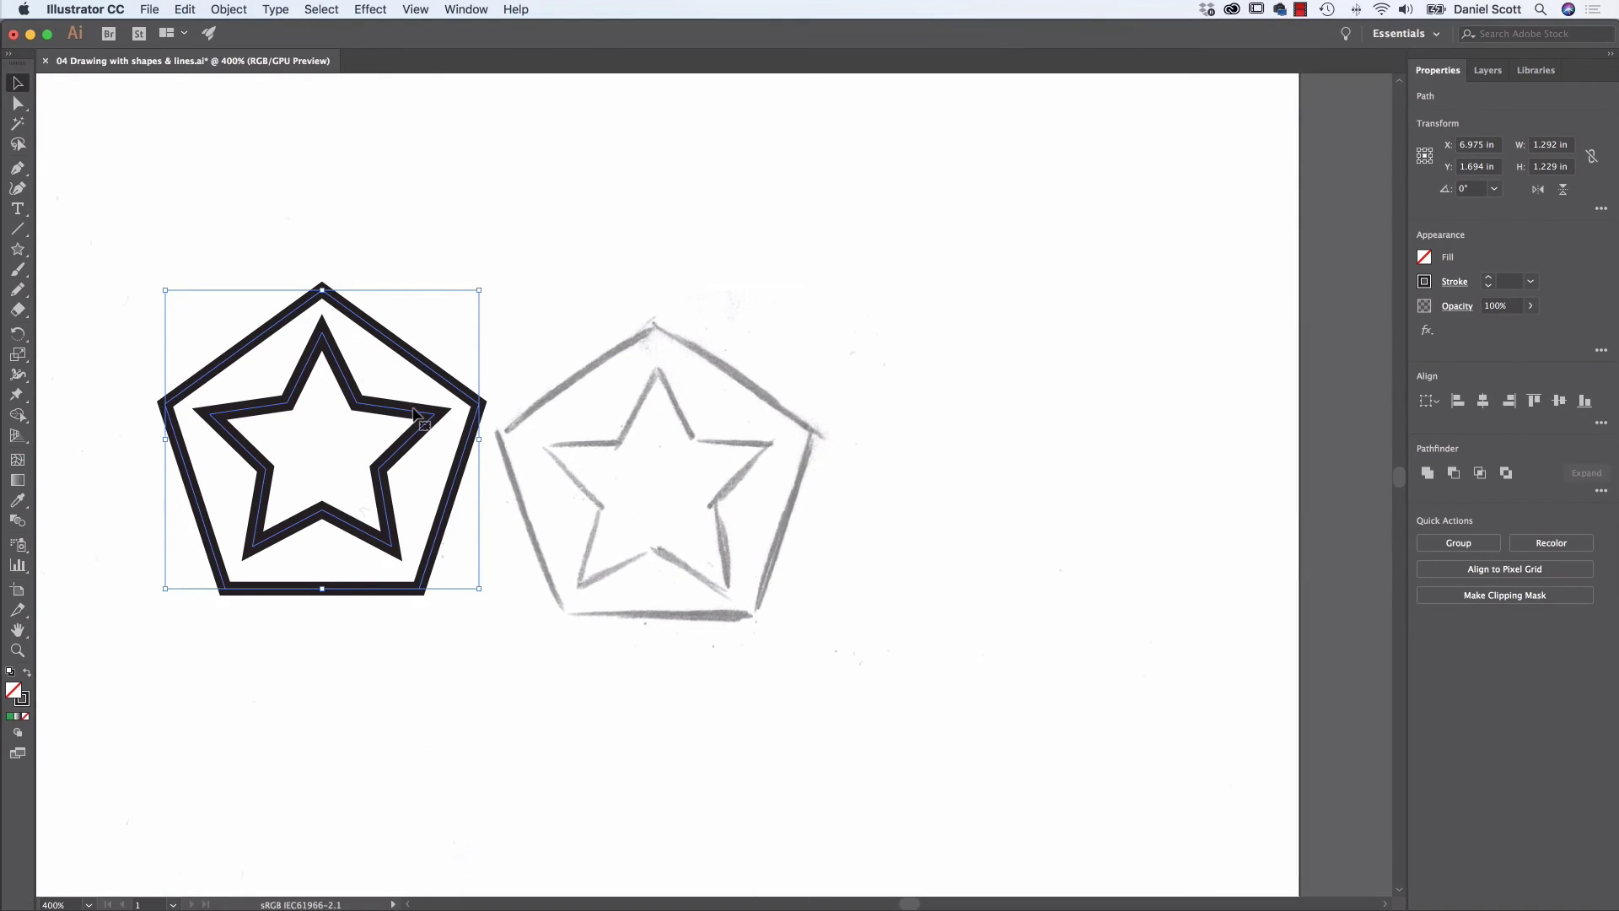
drag(419, 421, 575, 355)
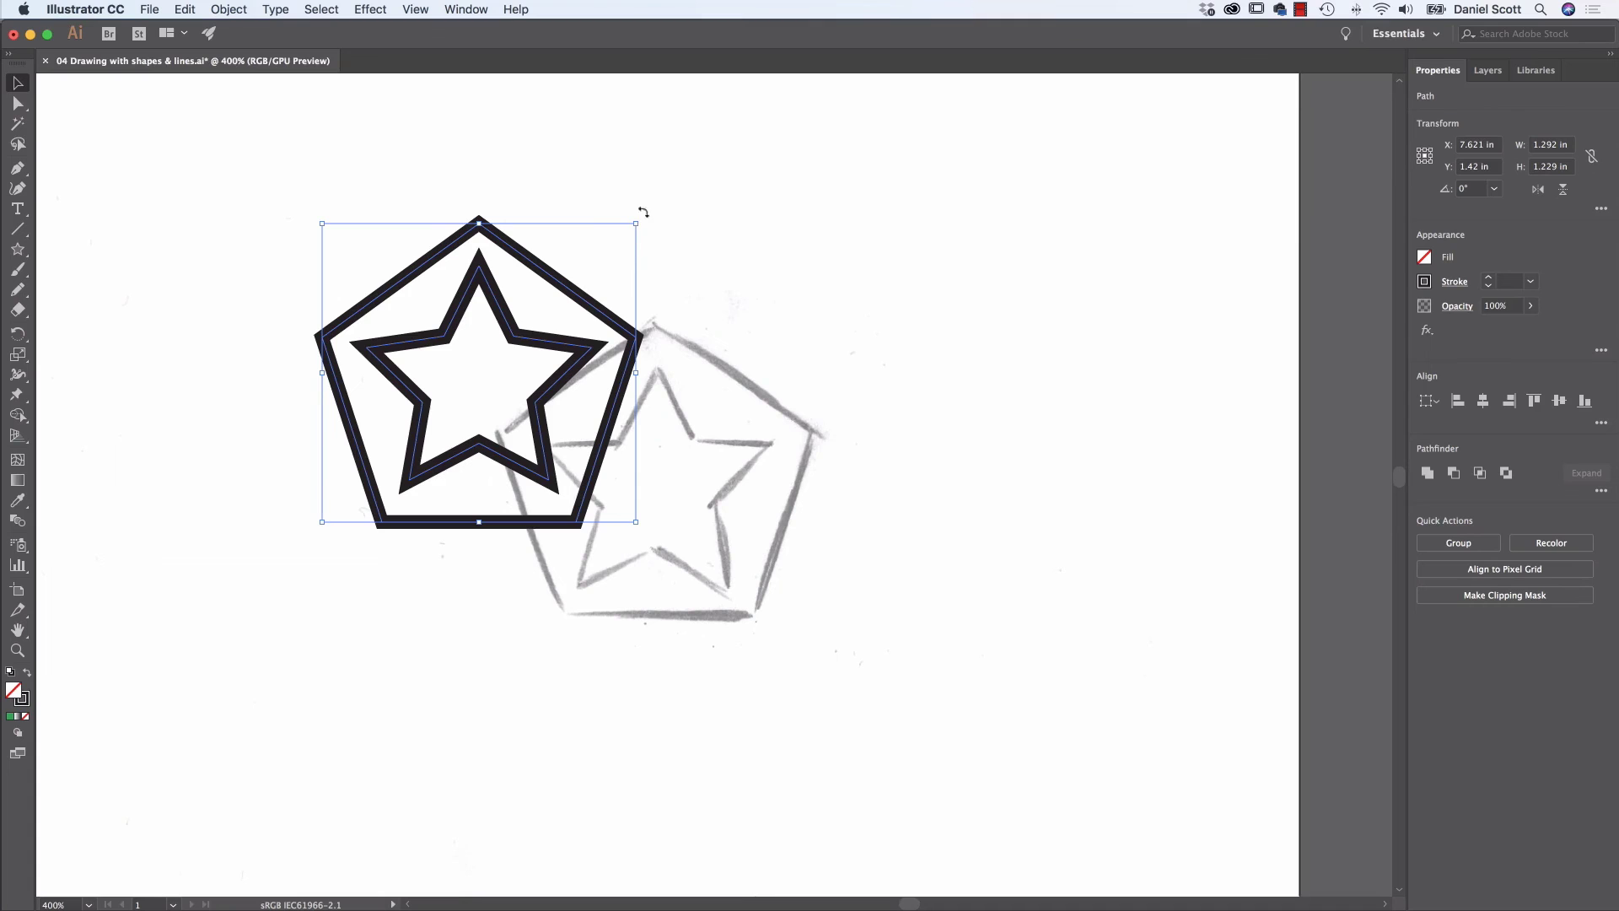
drag(639, 222, 442, 406)
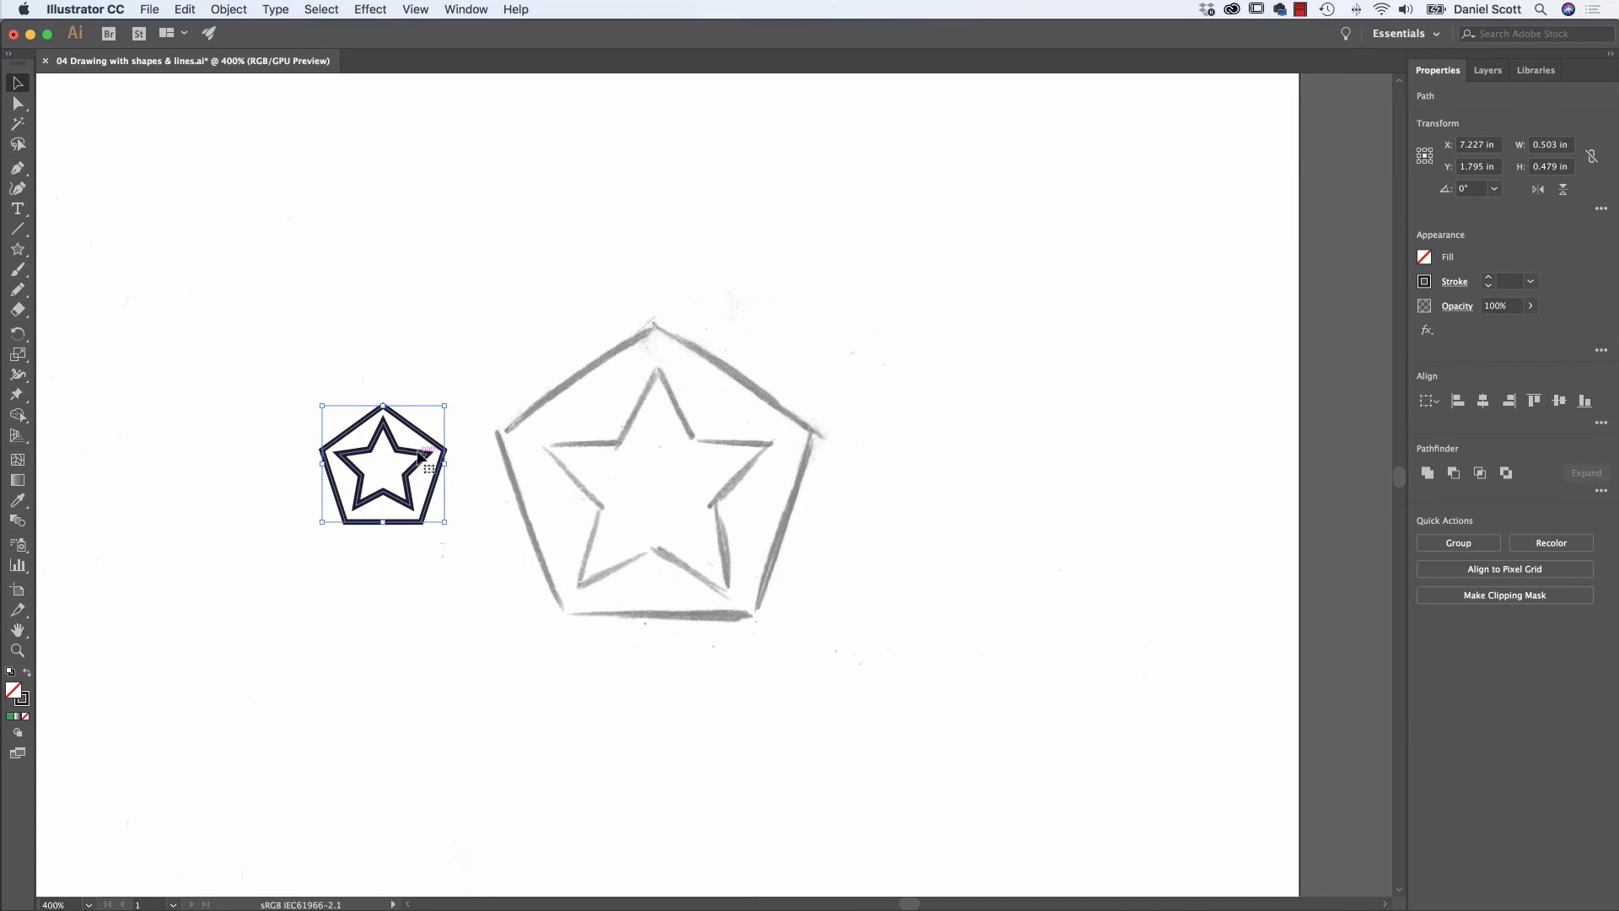
Place the badge over its small sketch on the penguin's belly and scale it proportionally to about 0.32 in wide.
mouse_move(443, 462)
mouse_down()
mouse_move(324, 469)
mouse_move(1023, 369)
mouse_up()
mouse_move(872, 440)
mouse_down()
mouse_move(947, 387)
mouse_move(951, 320)
mouse_up()
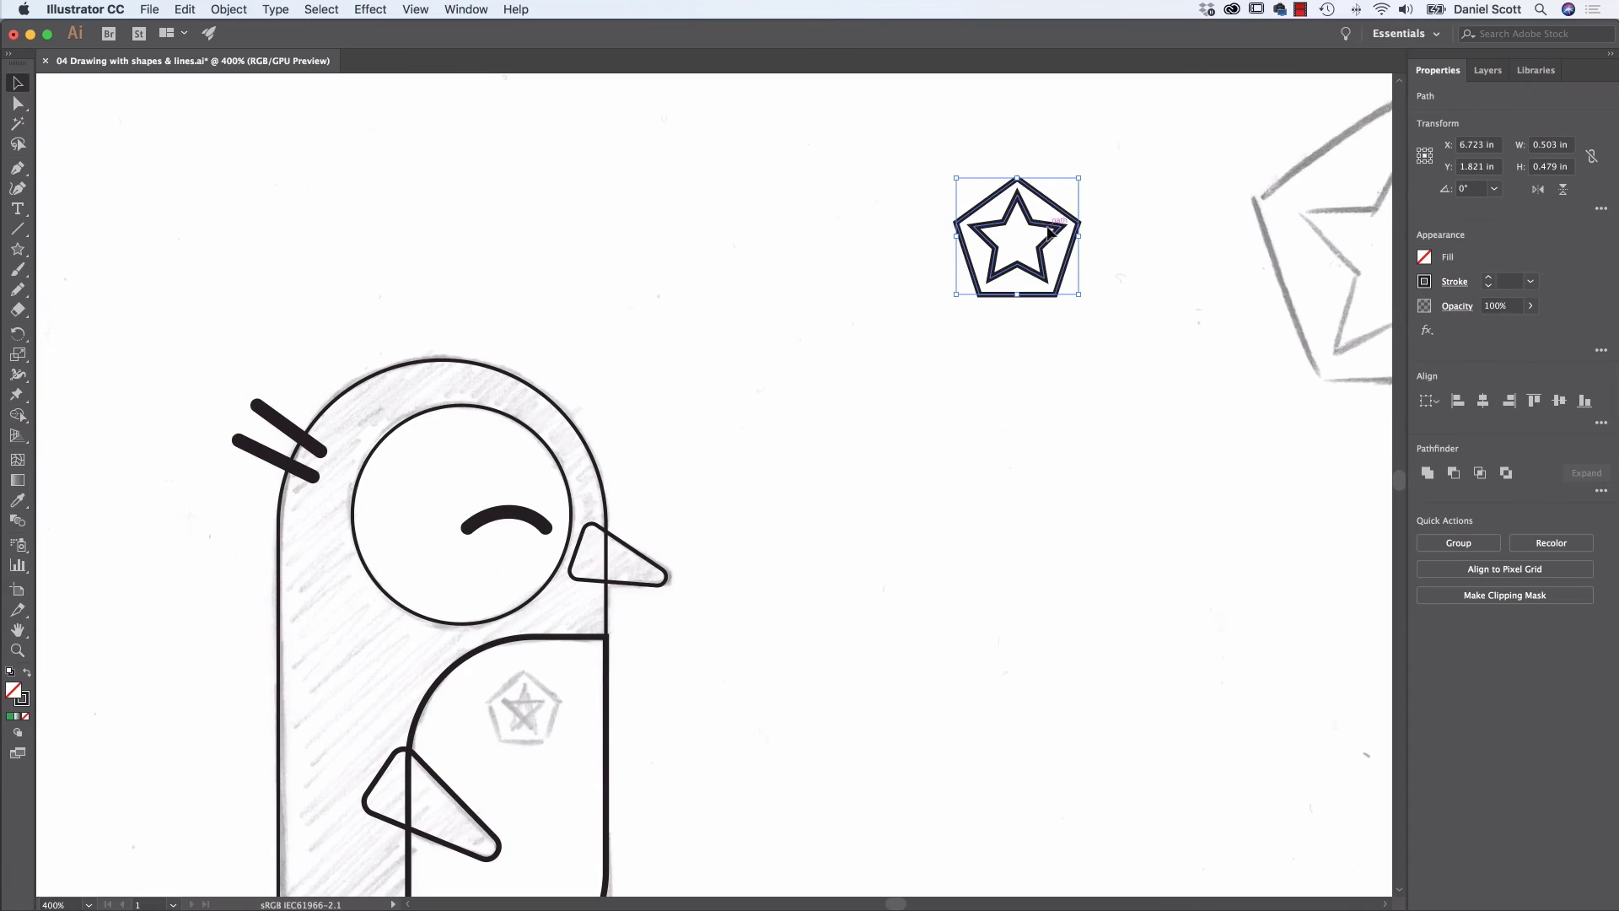
mouse_move(1050, 232)
mouse_down()
mouse_move(868, 477)
mouse_move(548, 702)
mouse_up()
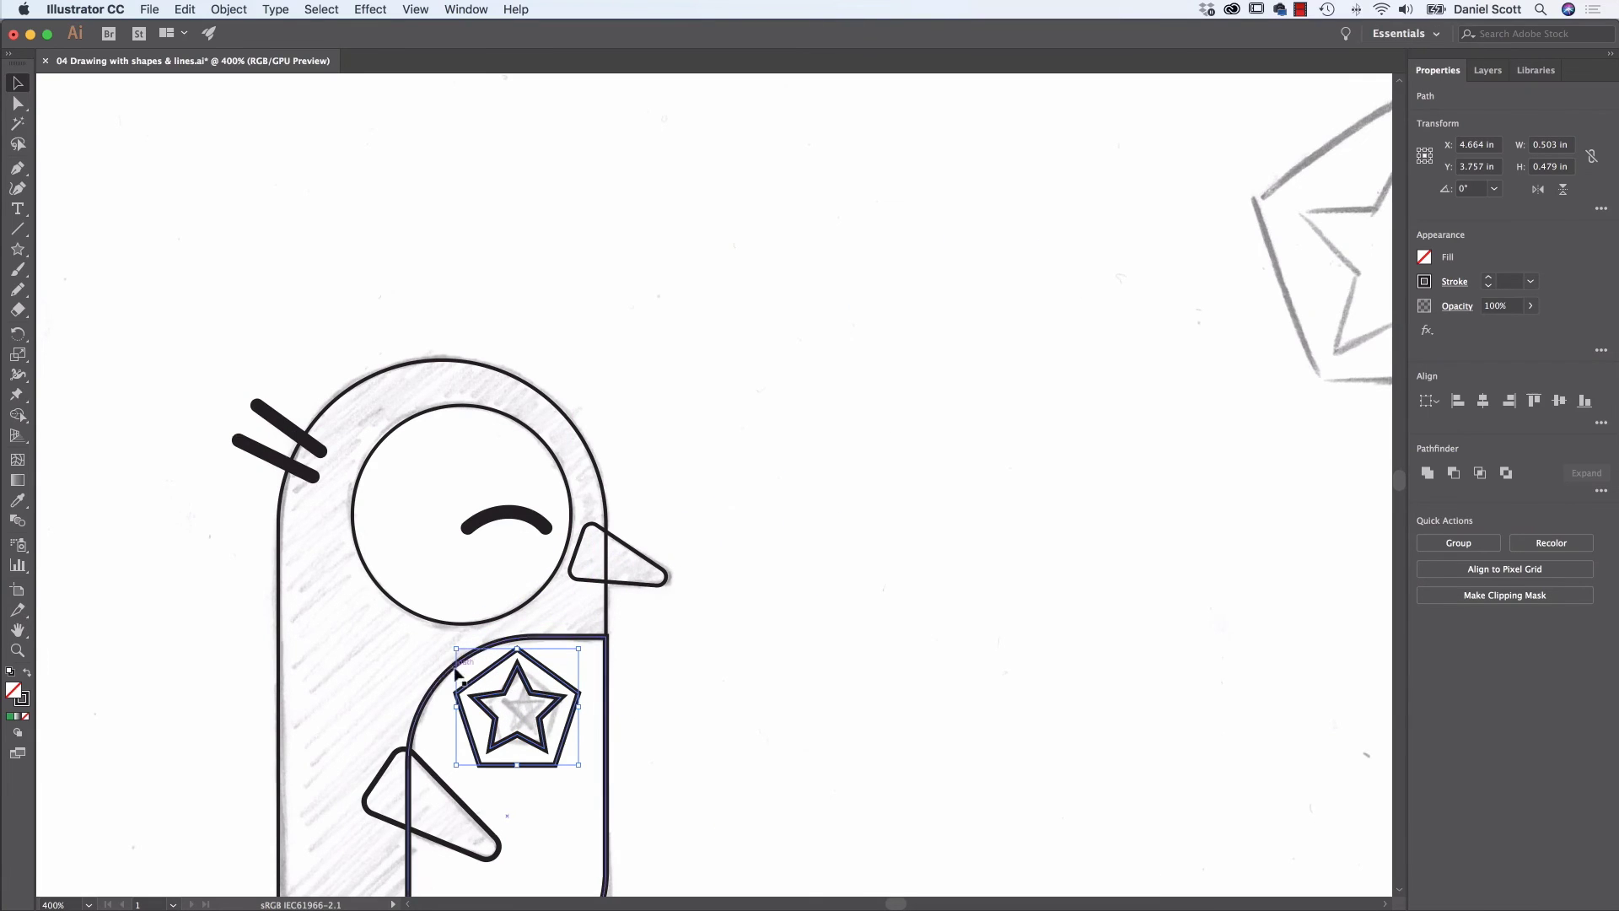
mouse_move(456, 649)
mouse_down()
mouse_move(501, 692)
mouse_move(548, 704)
mouse_up()
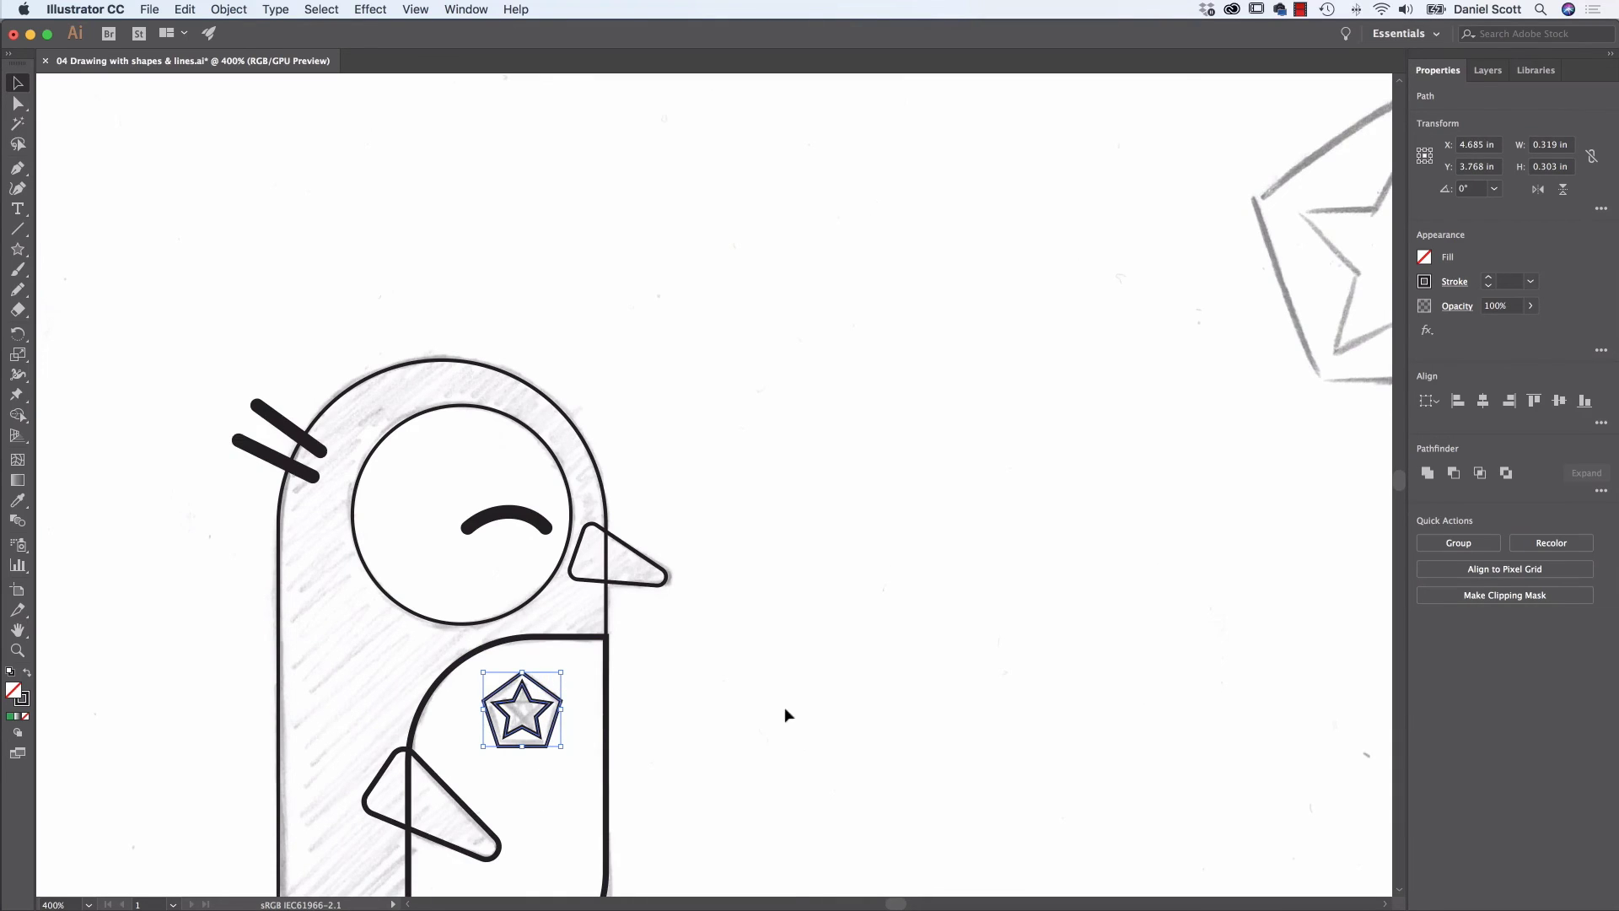
Deselect the badge, return to the whole artboard and activate the Rectangle tool.
key(super+minus)
click(831, 585)
drag(689, 619, 724, 418)
key(super+minus)
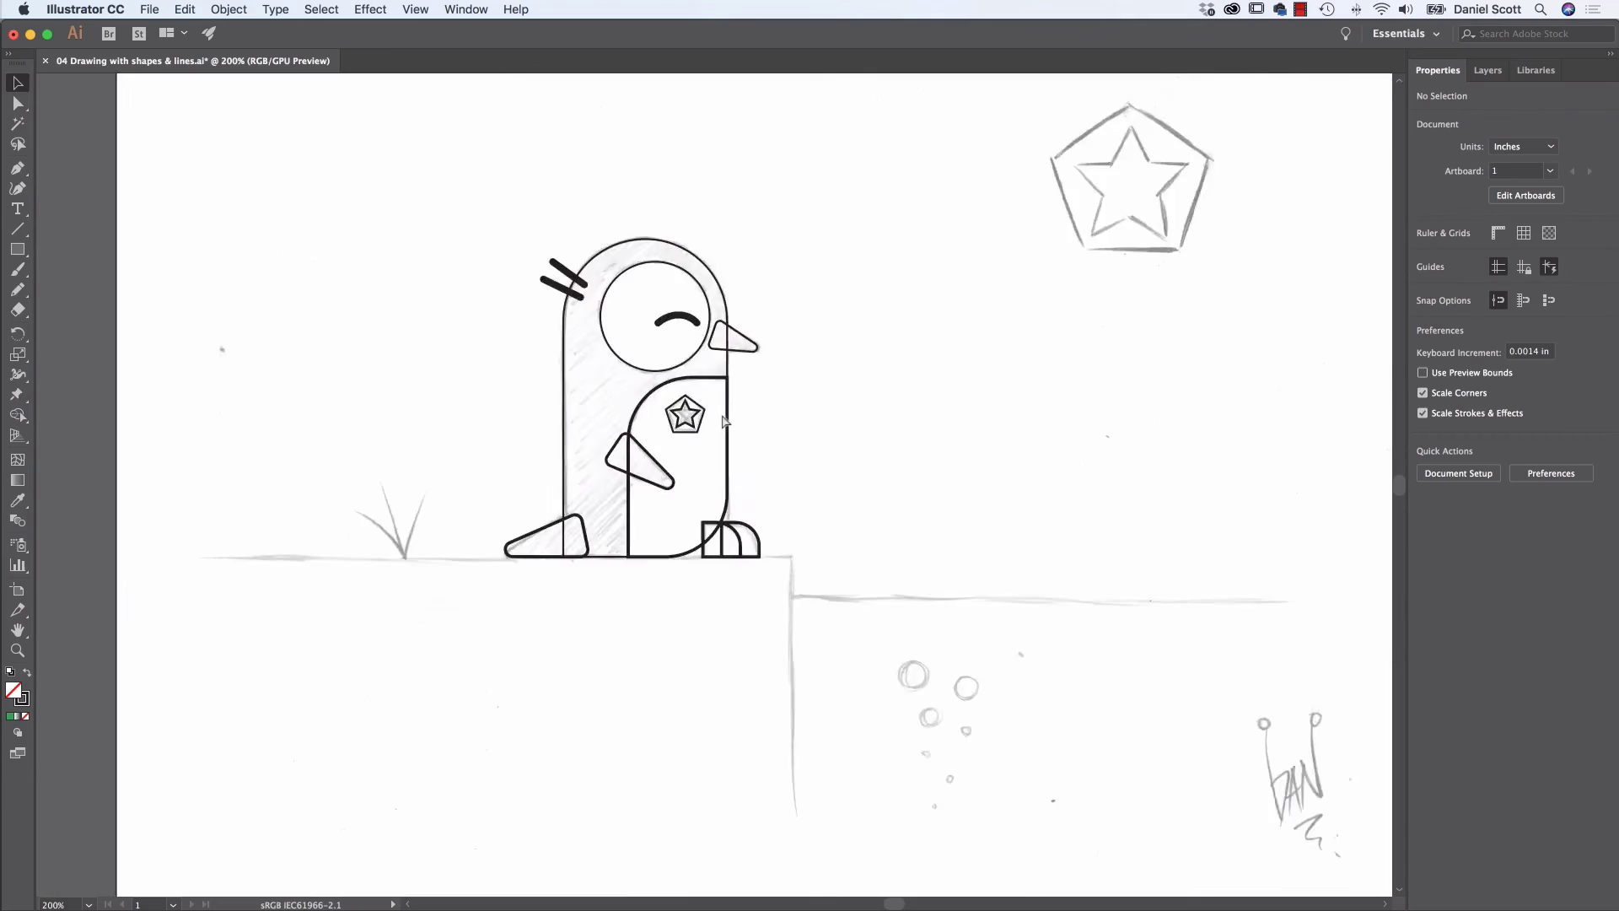
key(super+minus)
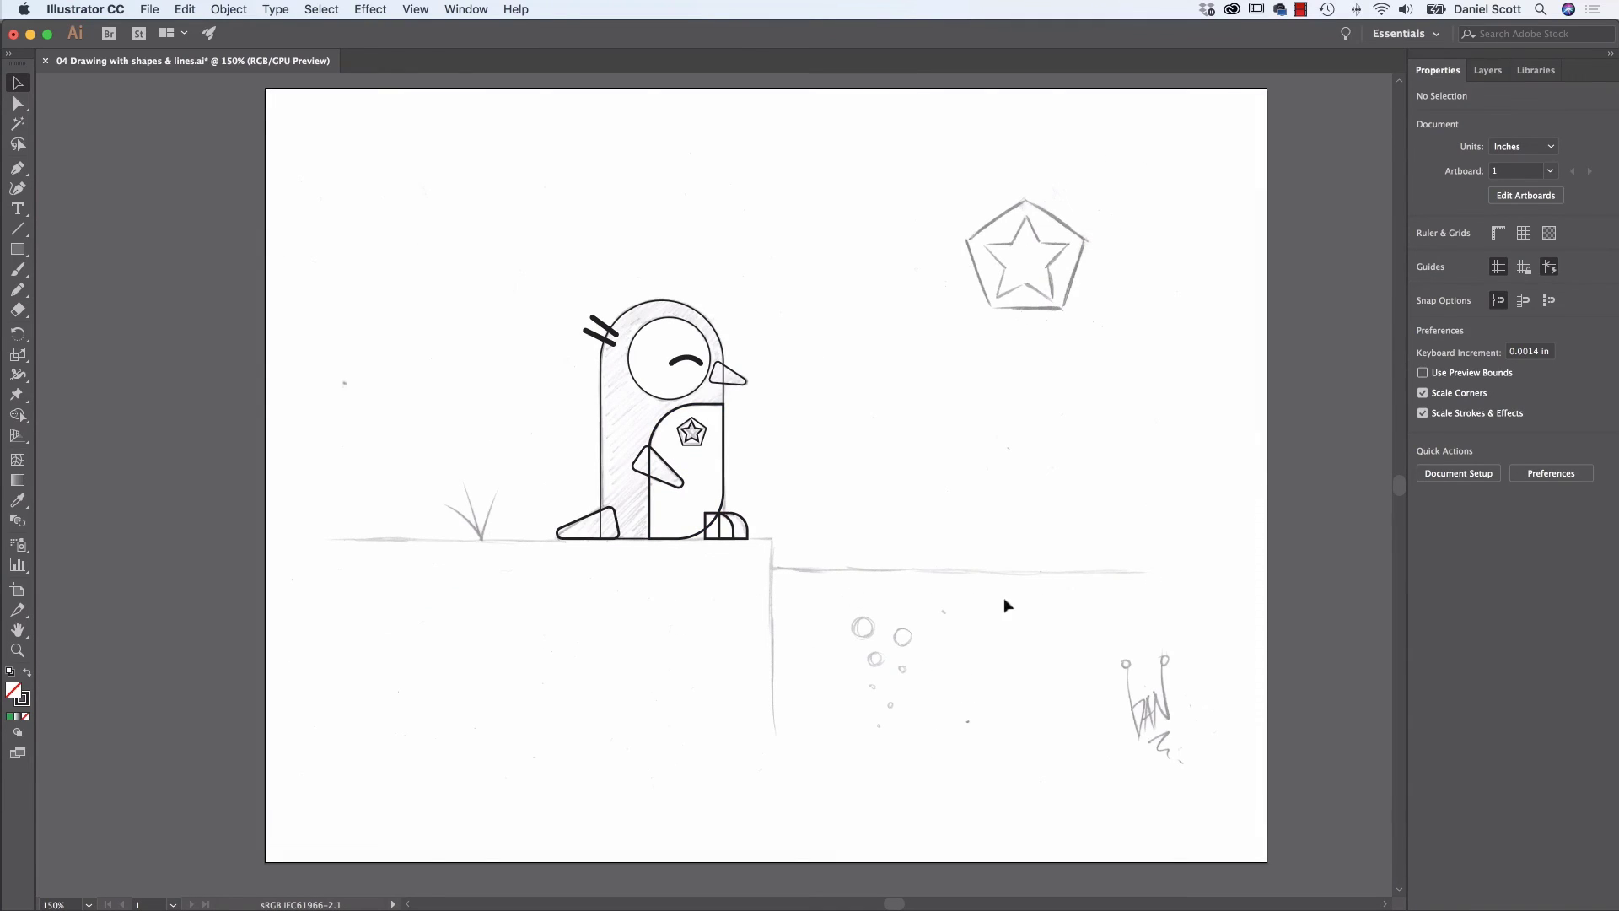
click(17, 250)
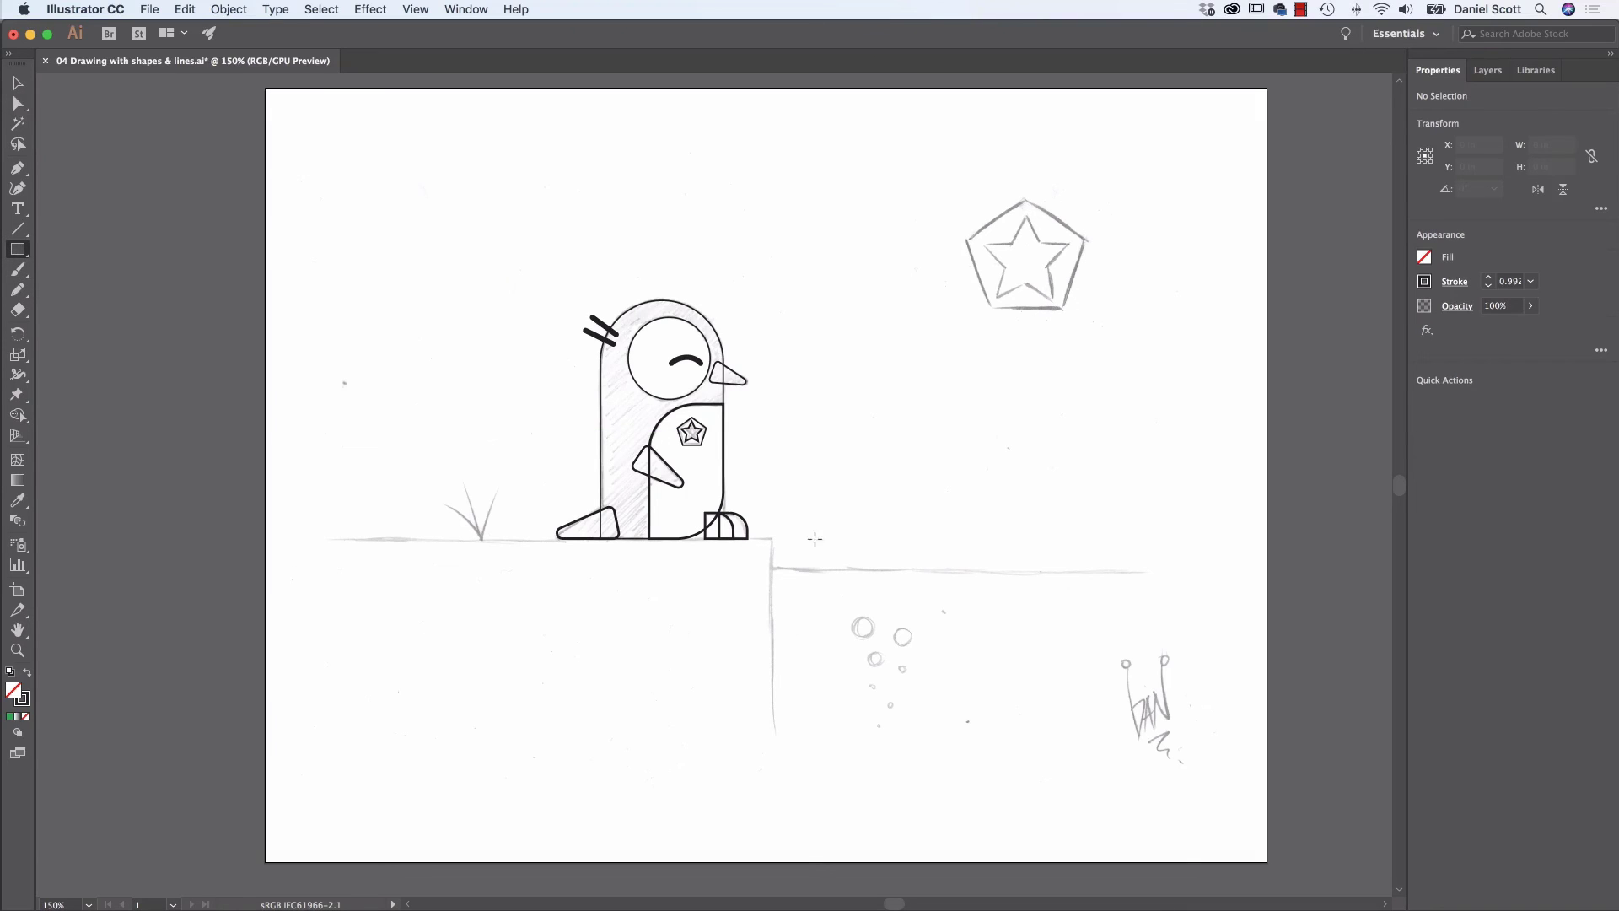
drag(772, 538, 598, 579)
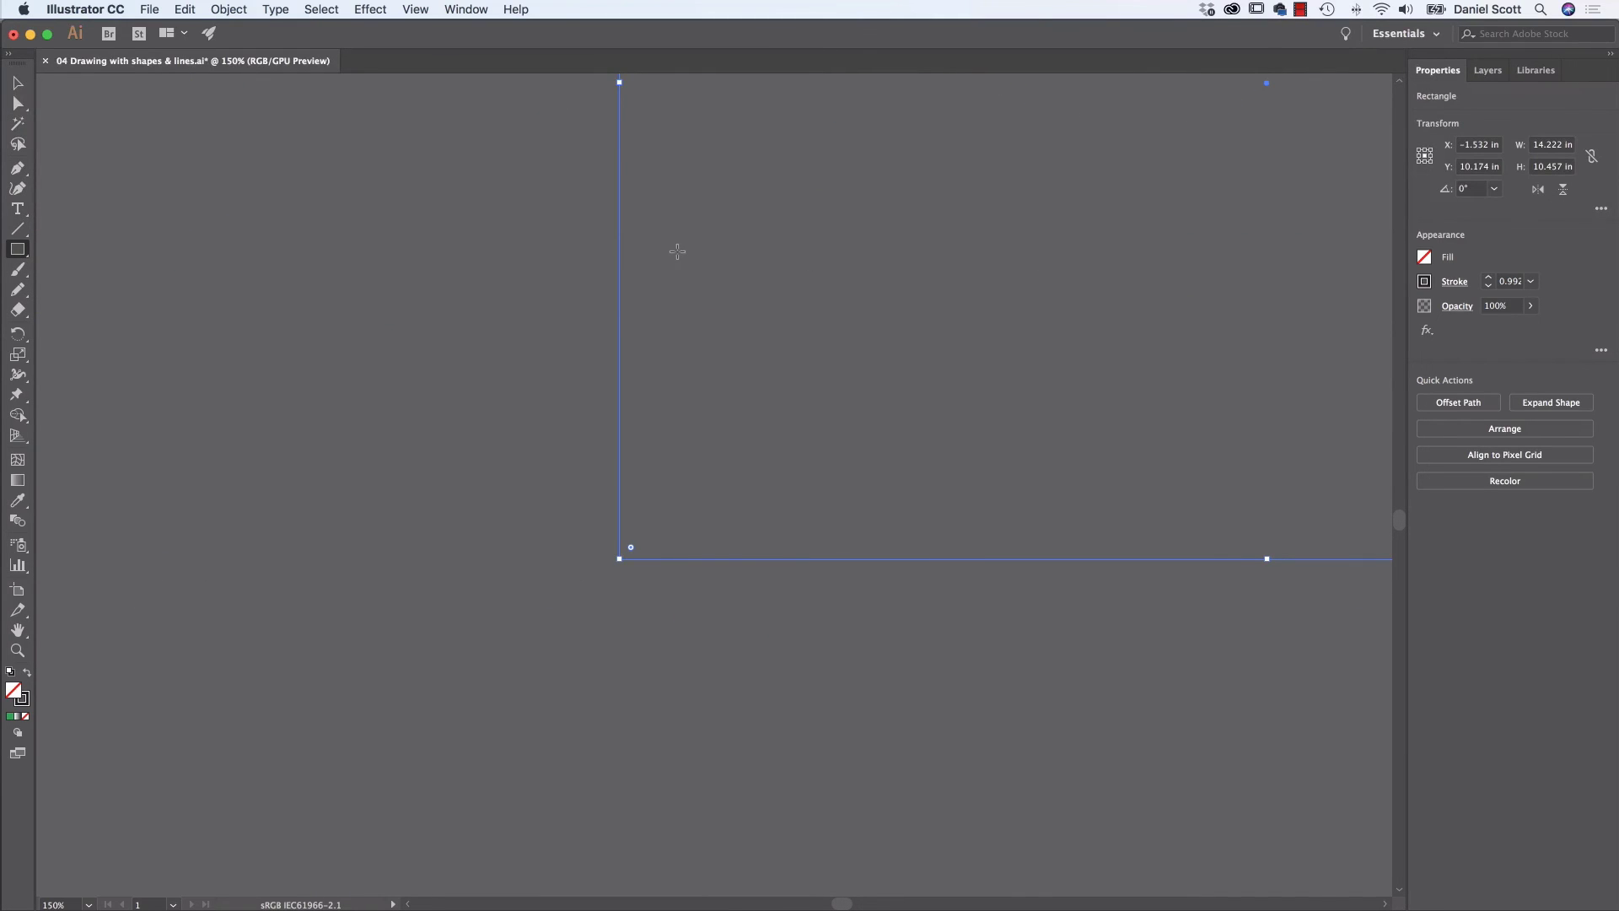
click(416, 10)
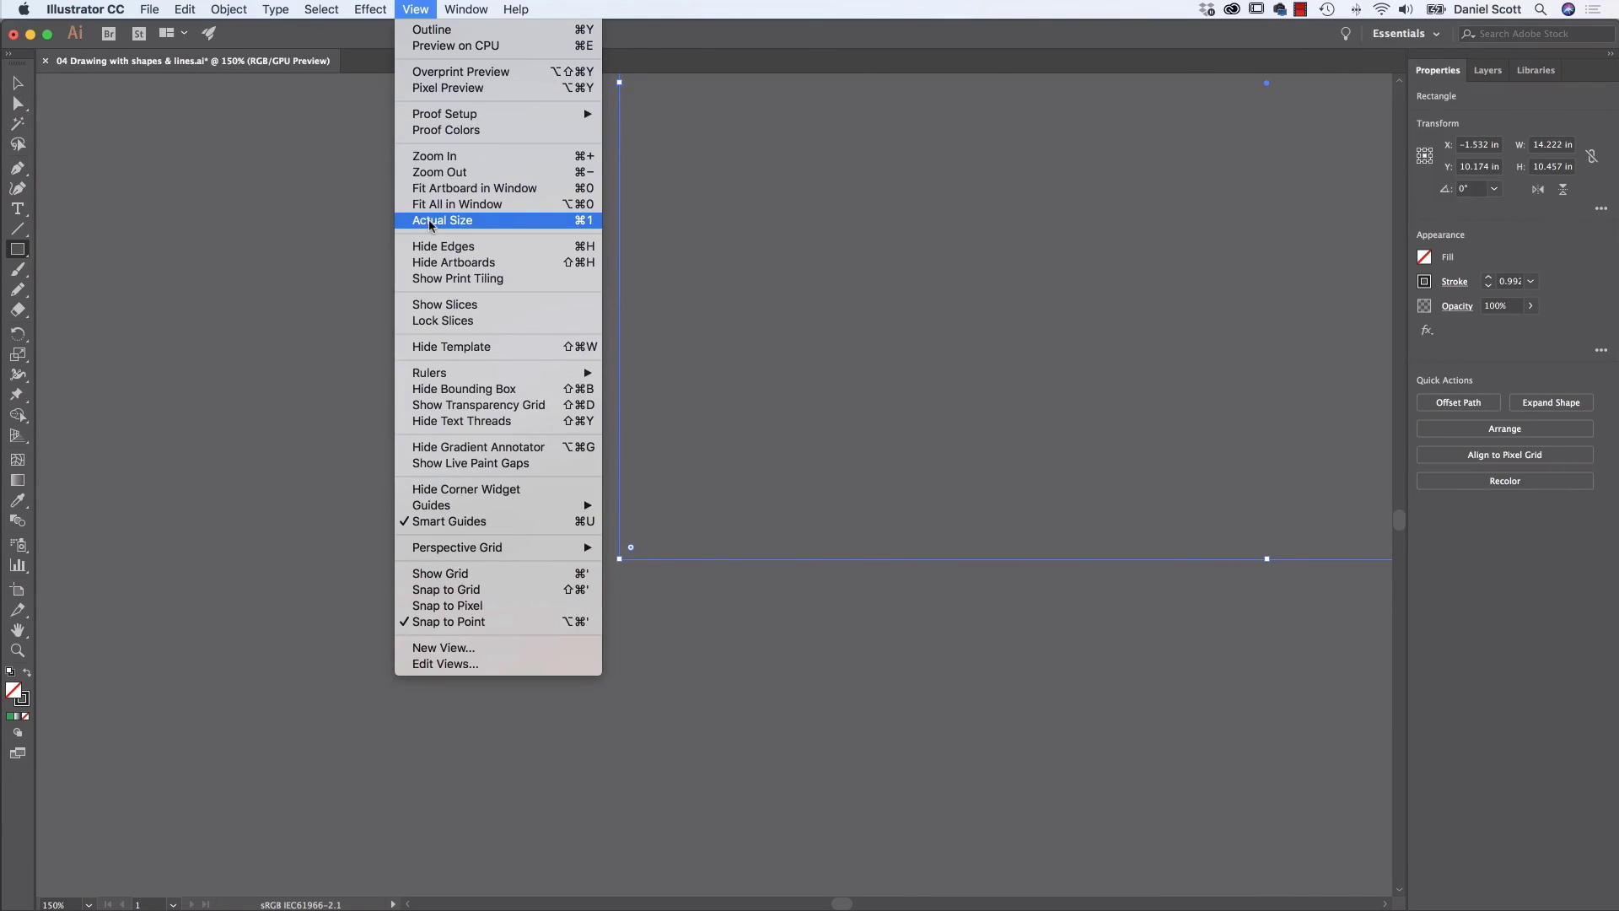
click(501, 188)
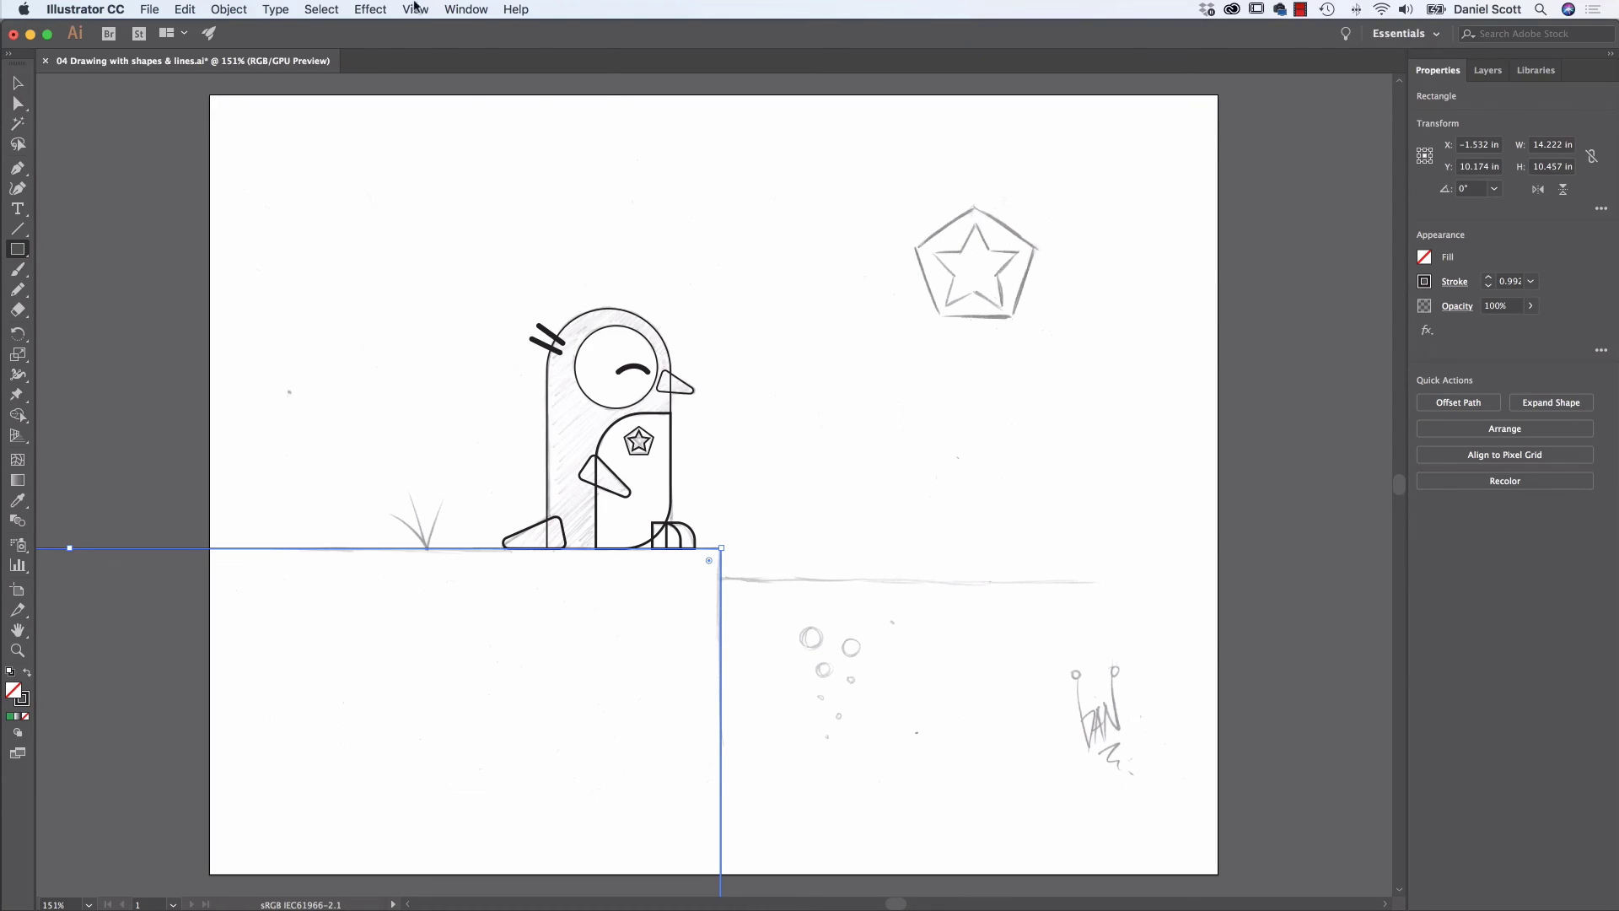
click(414, 8)
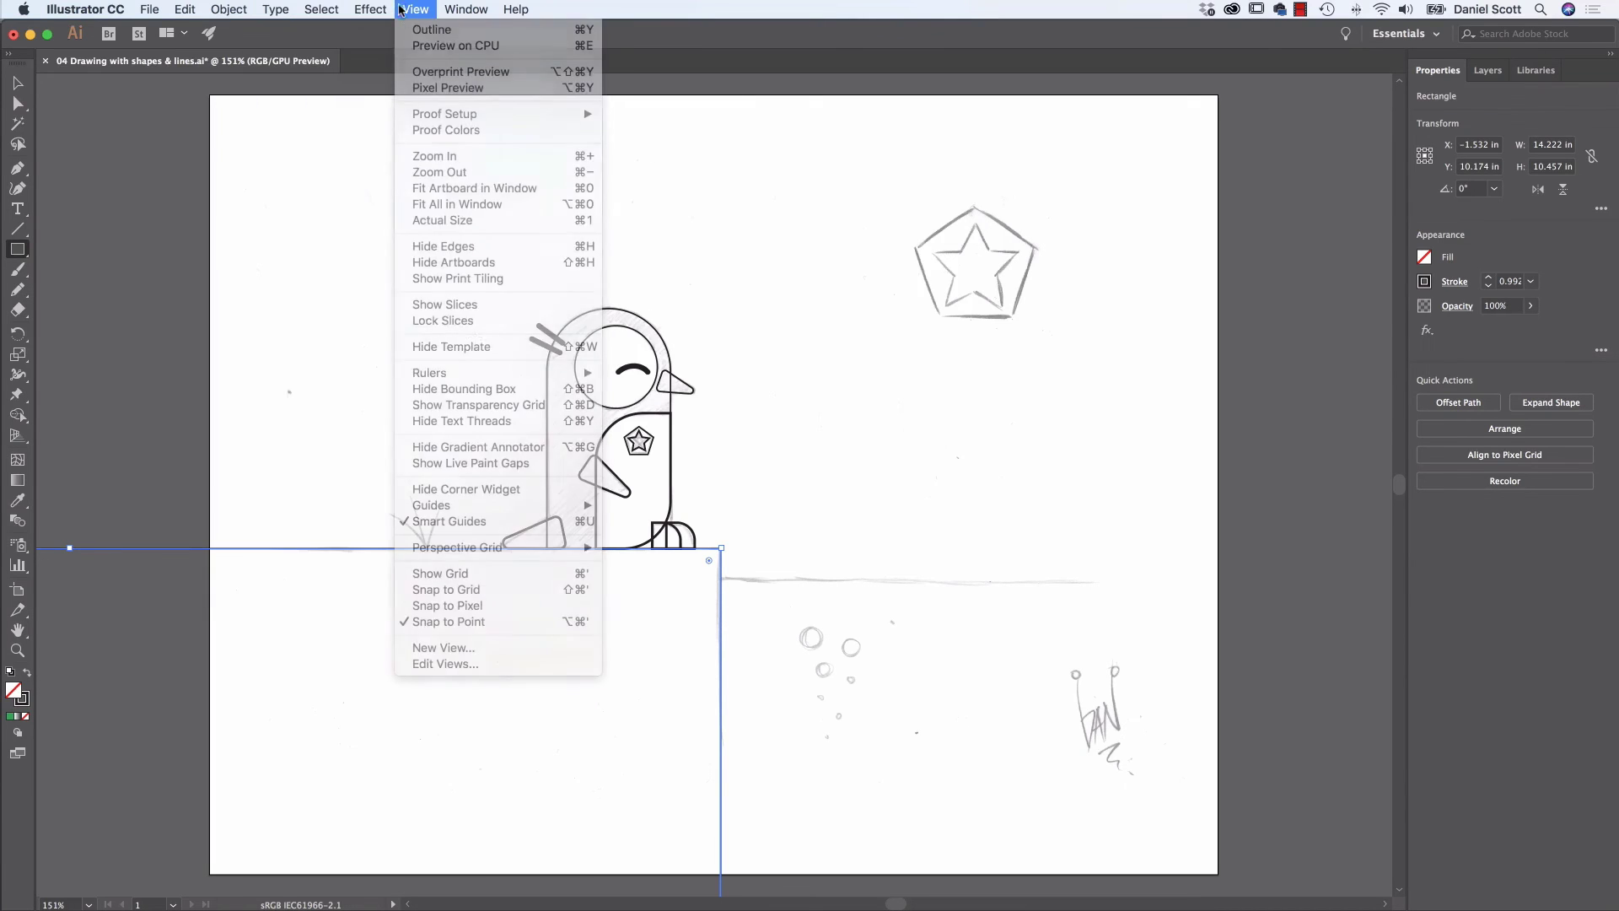
click(402, 536)
key(super+z)
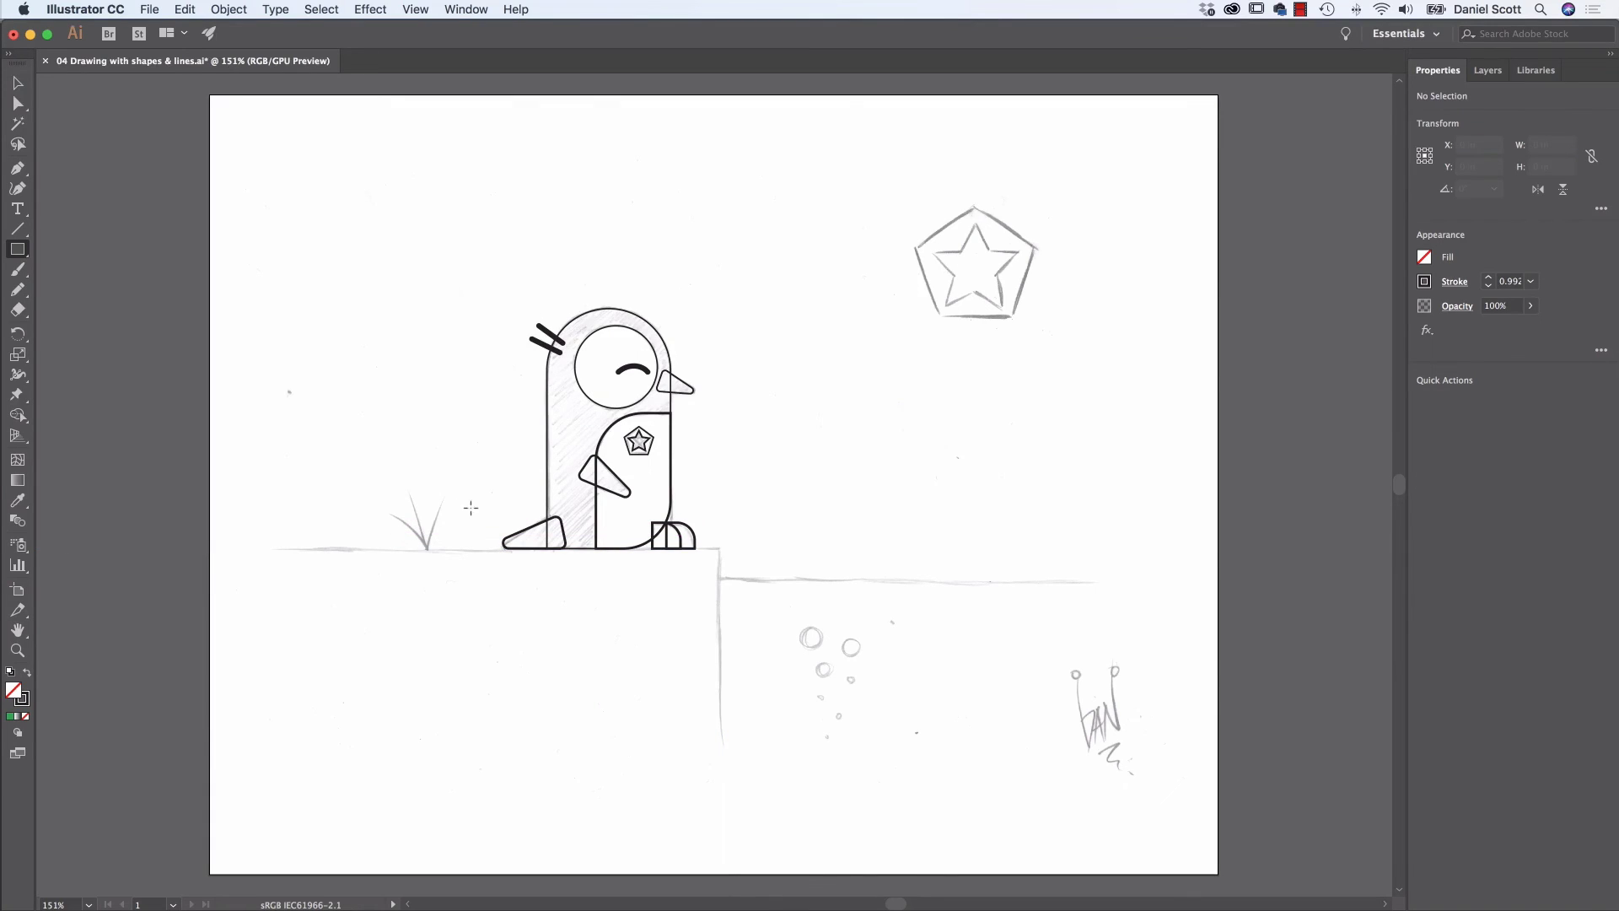
Draw a rectangle over the ground block down to the artboard's lower-left corner and another, about 5.45 × 3.21 in, over the water area.
drag(718, 549, 209, 874)
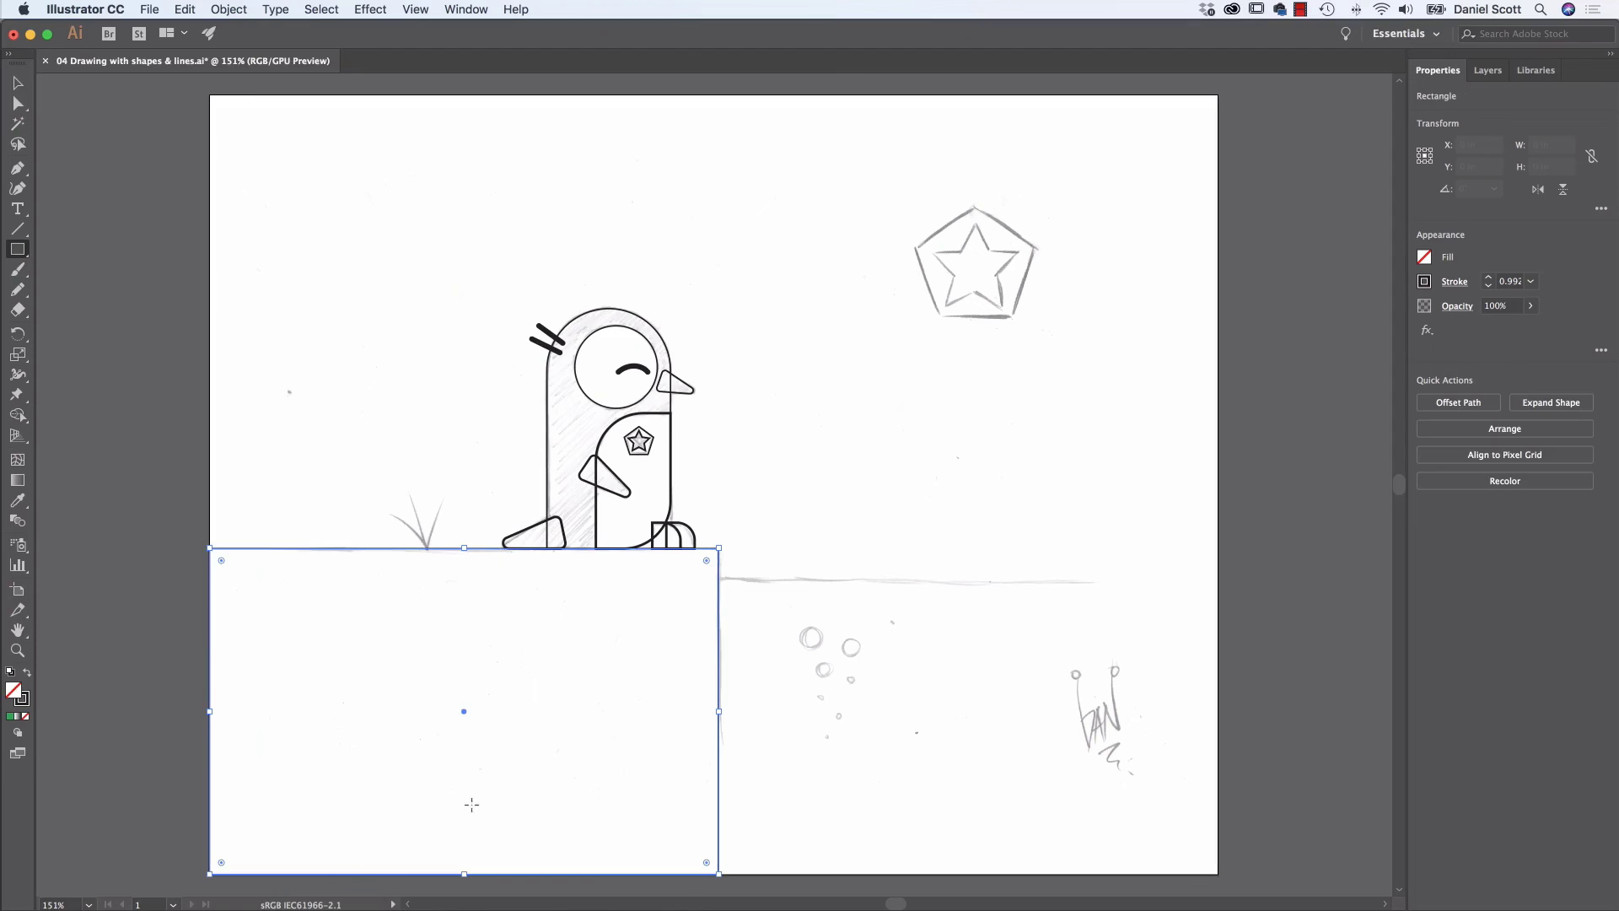
drag(717, 580, 1218, 874)
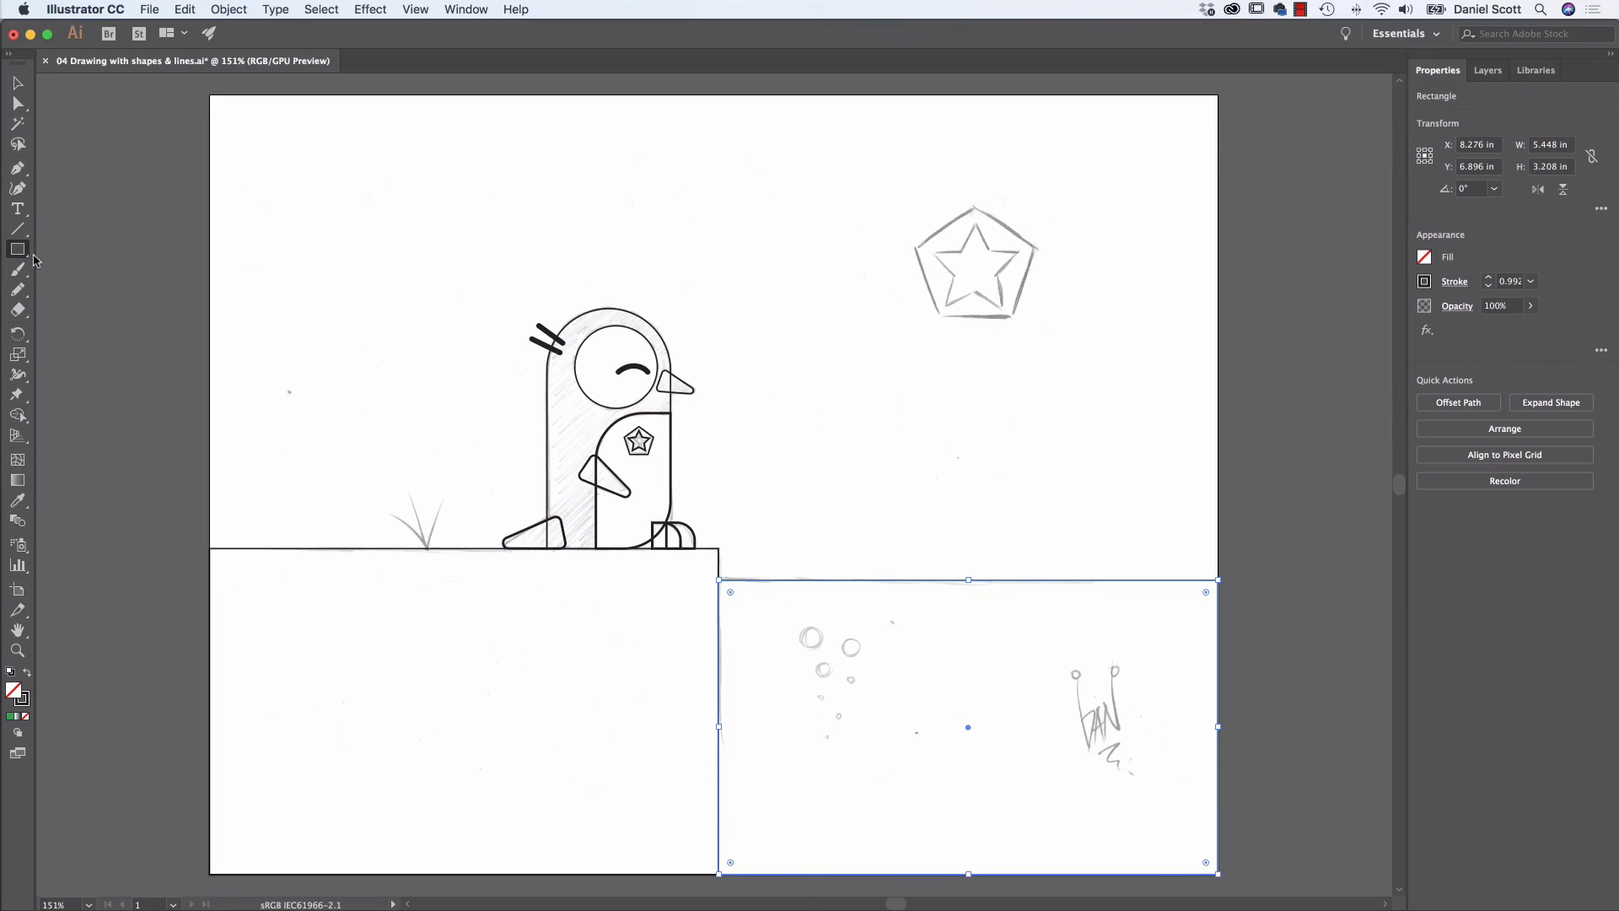
Draw a circle about 0.27 in wide over the largest bubble sketch and duplicate it onto the neighbouring bubble at about 0.21 in wide.
drag(17, 253, 70, 295)
drag(800, 626, 824, 650)
key(super+equal)
key(super+equal)
key(super+equal)
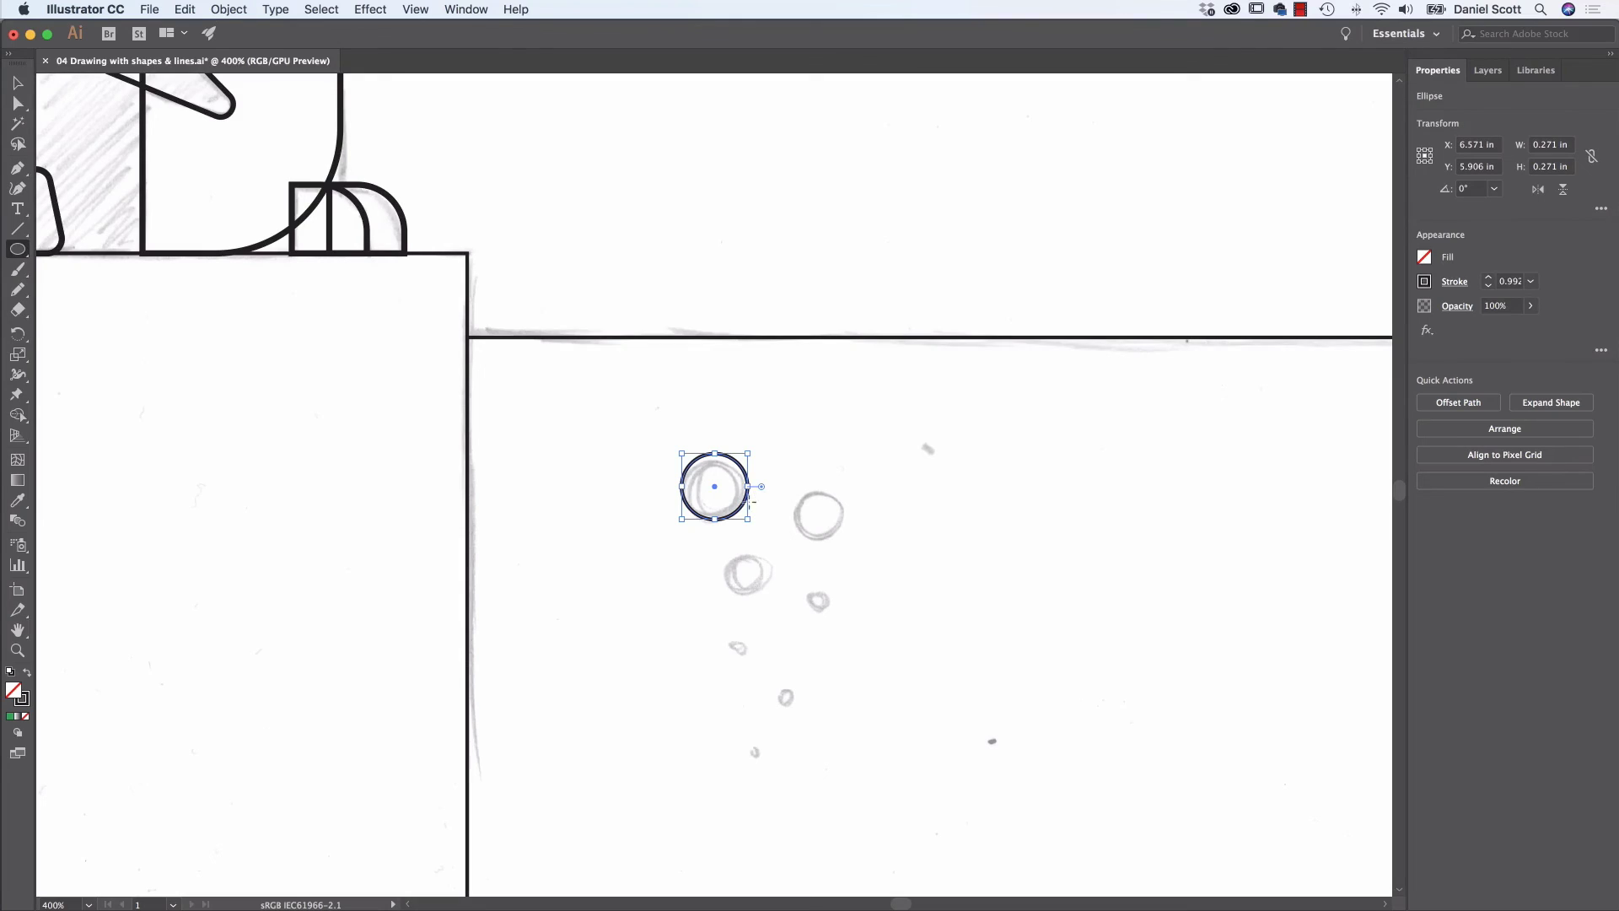
key(v)
mouse_move(740, 508)
alt+mouse_down()
mouse_move(842, 544)
mouse_move(796, 540)
mouse_move(832, 536)
alt+mouse_up()
key(super+c)
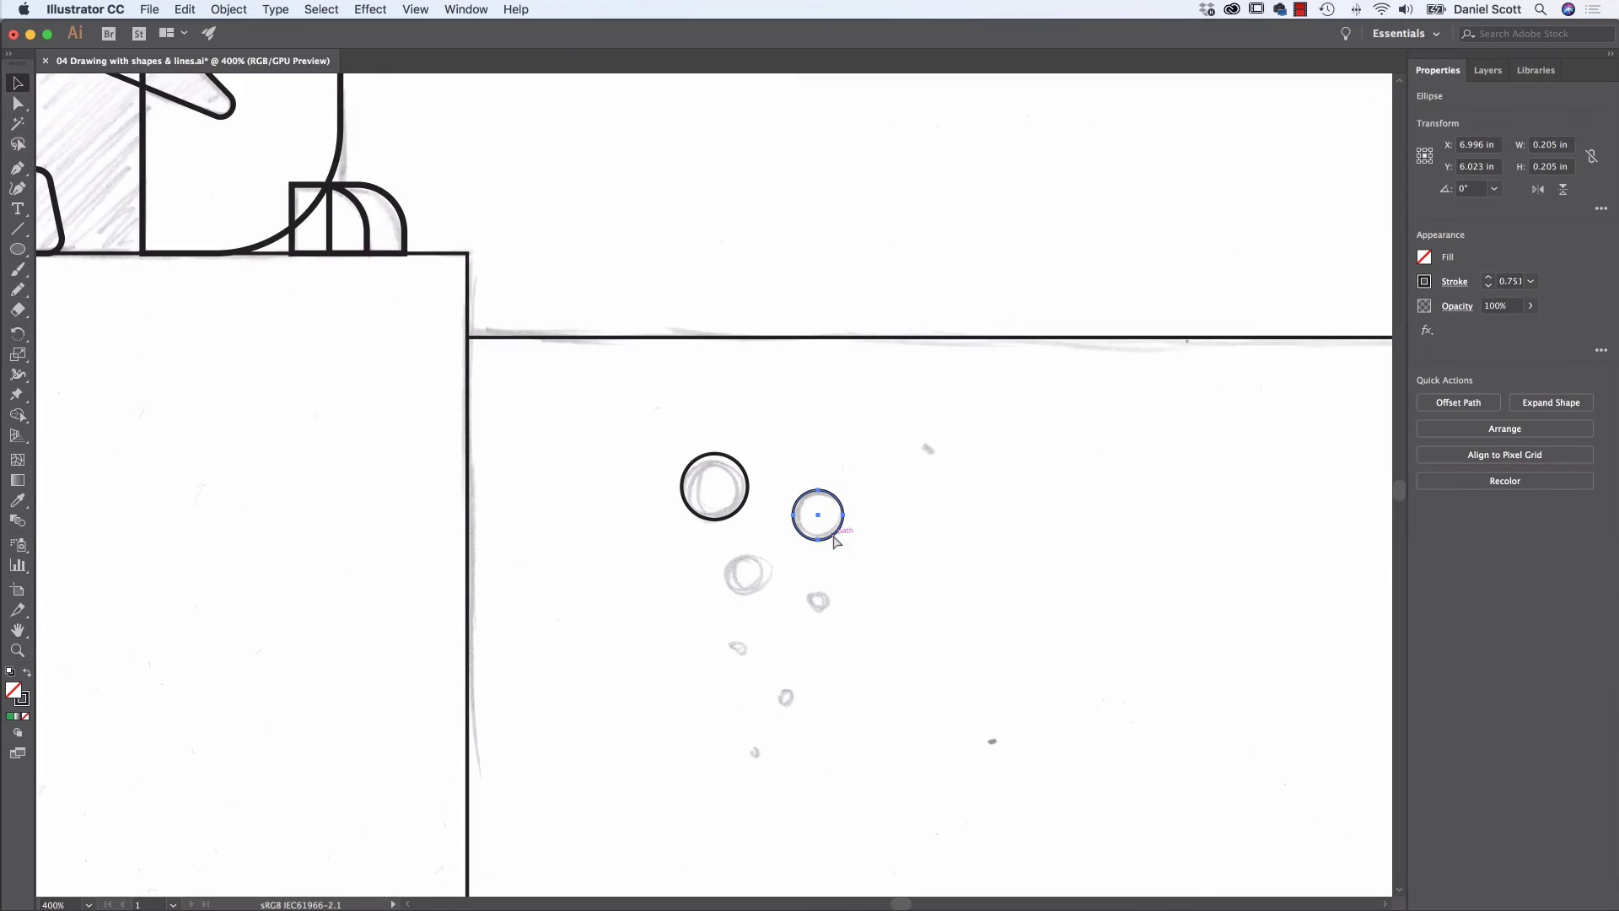
key(super+v)
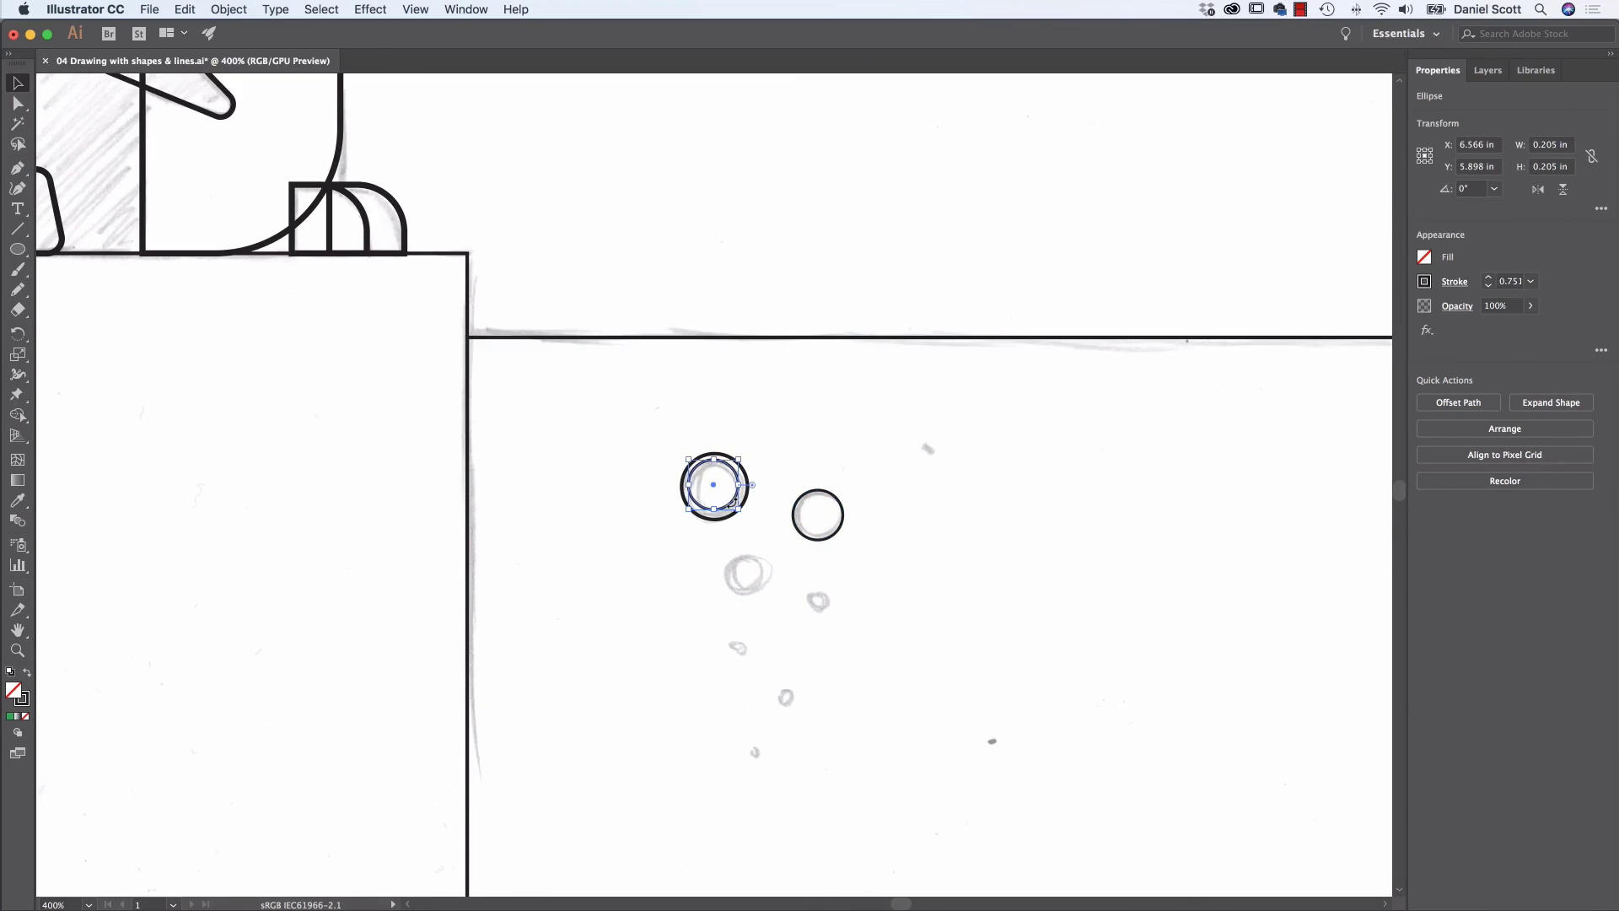
click(726, 515)
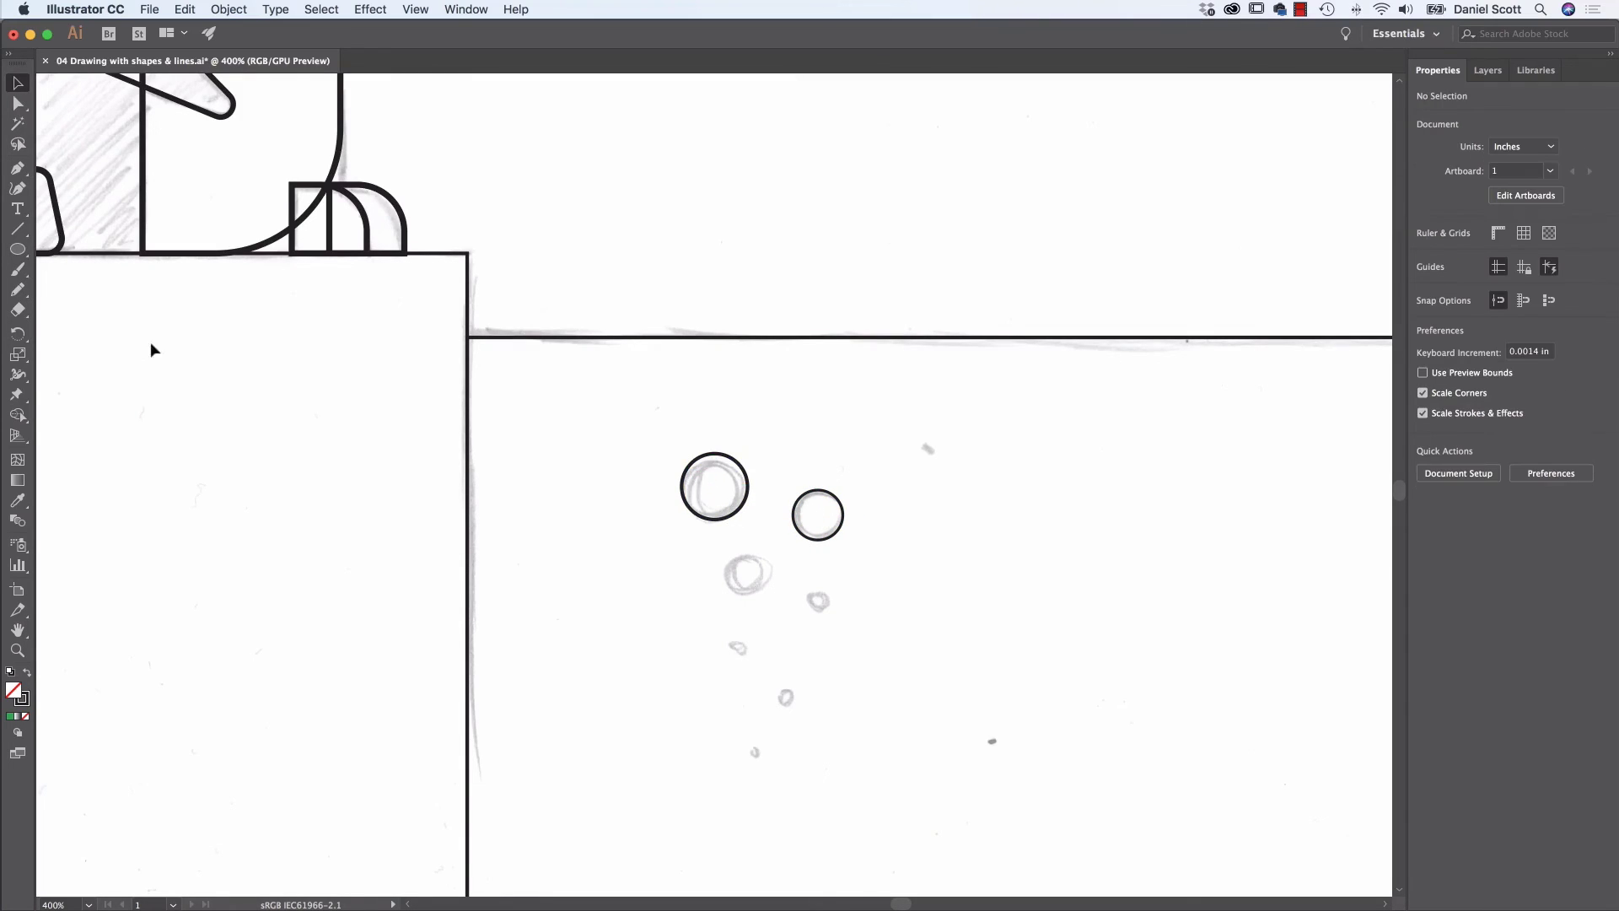
Draw circles over the five remaining small bubble sketches with the Ellipse tool, making the lowest one about 0.08 in wide.
key(l)
mouse_move(736, 559)
mouse_down()
mouse_move(762, 589)
mouse_move(832, 615)
mouse_up()
drag(774, 684, 800, 710)
drag(730, 638, 739, 650)
drag(745, 743, 768, 766)
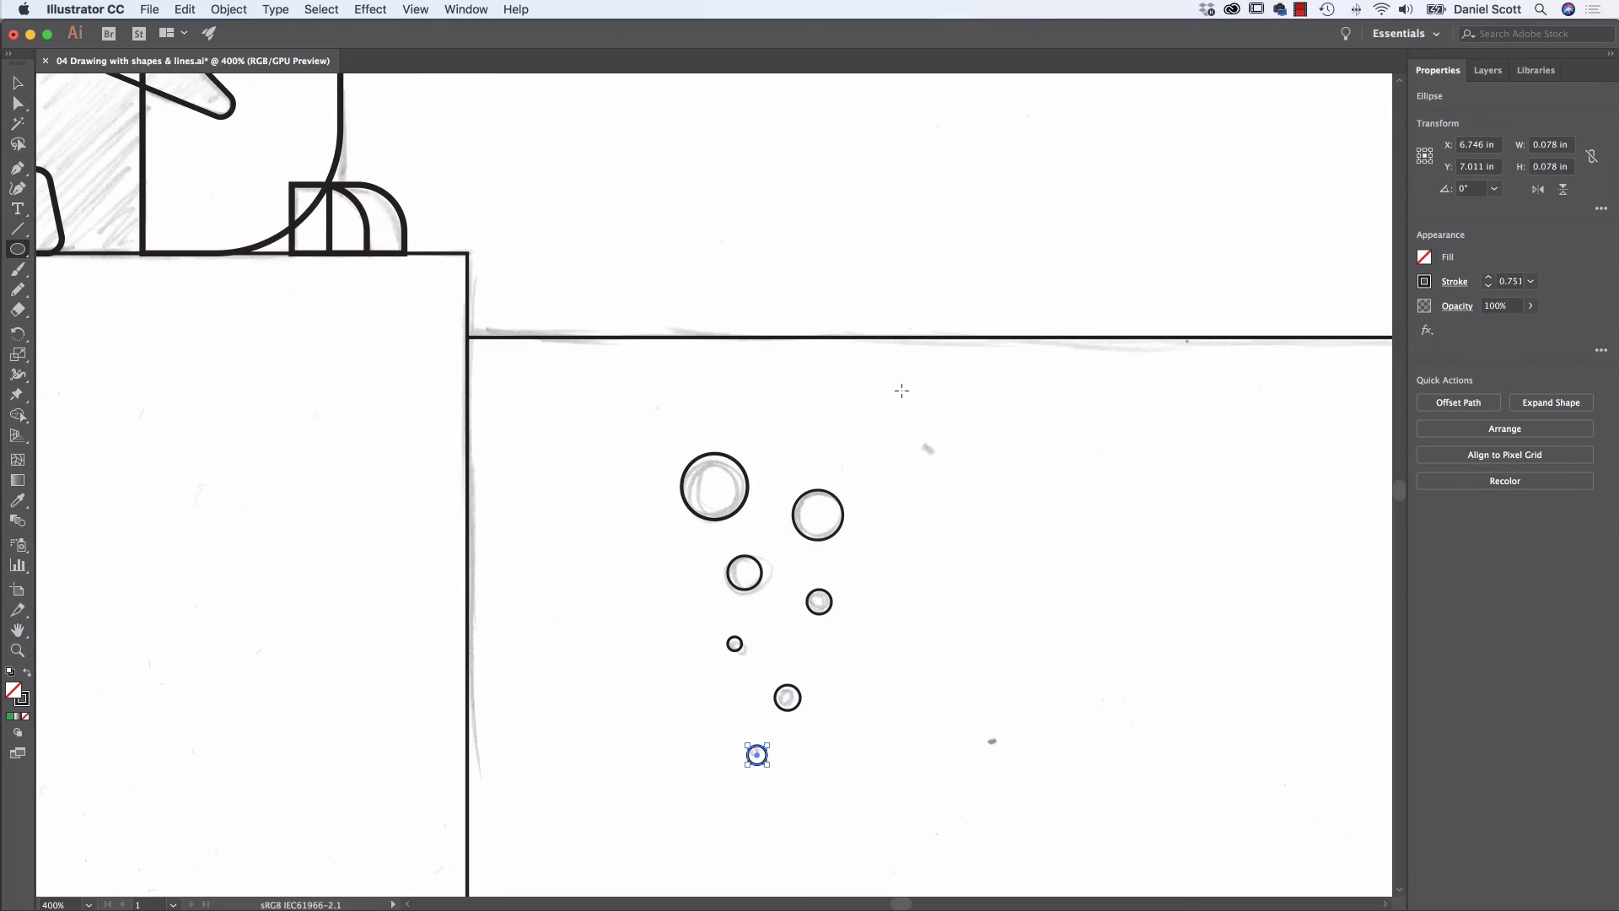
Draw three grass blades over the grass sketch with the Arc tool, all rising from one point on the ground line.
key(super+1)
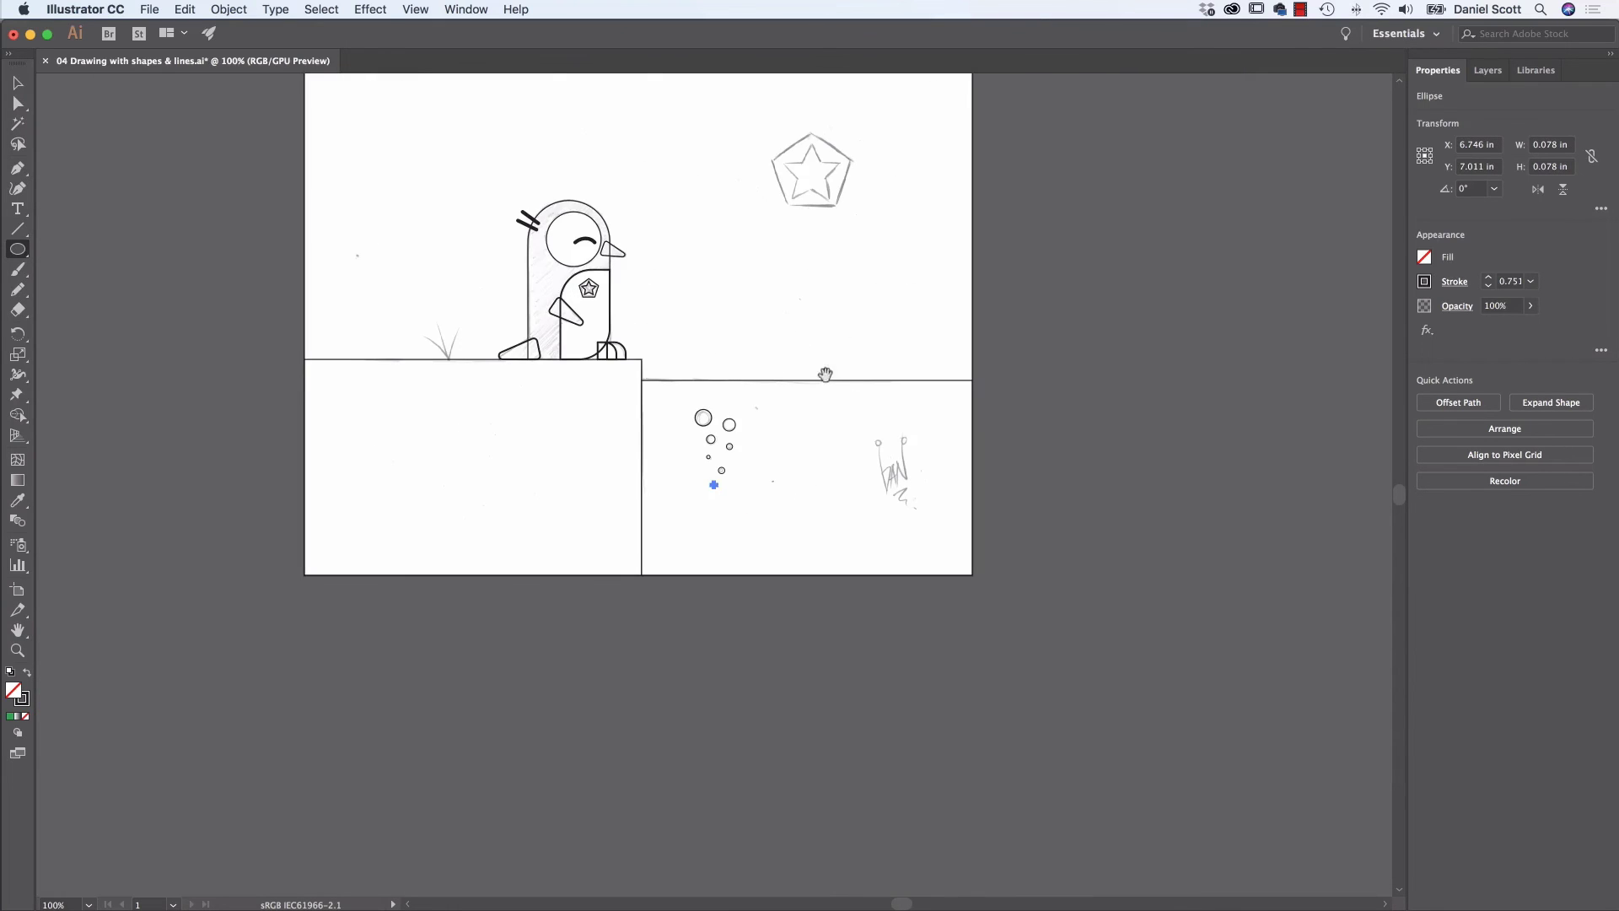
click(37, 250)
click(84, 250)
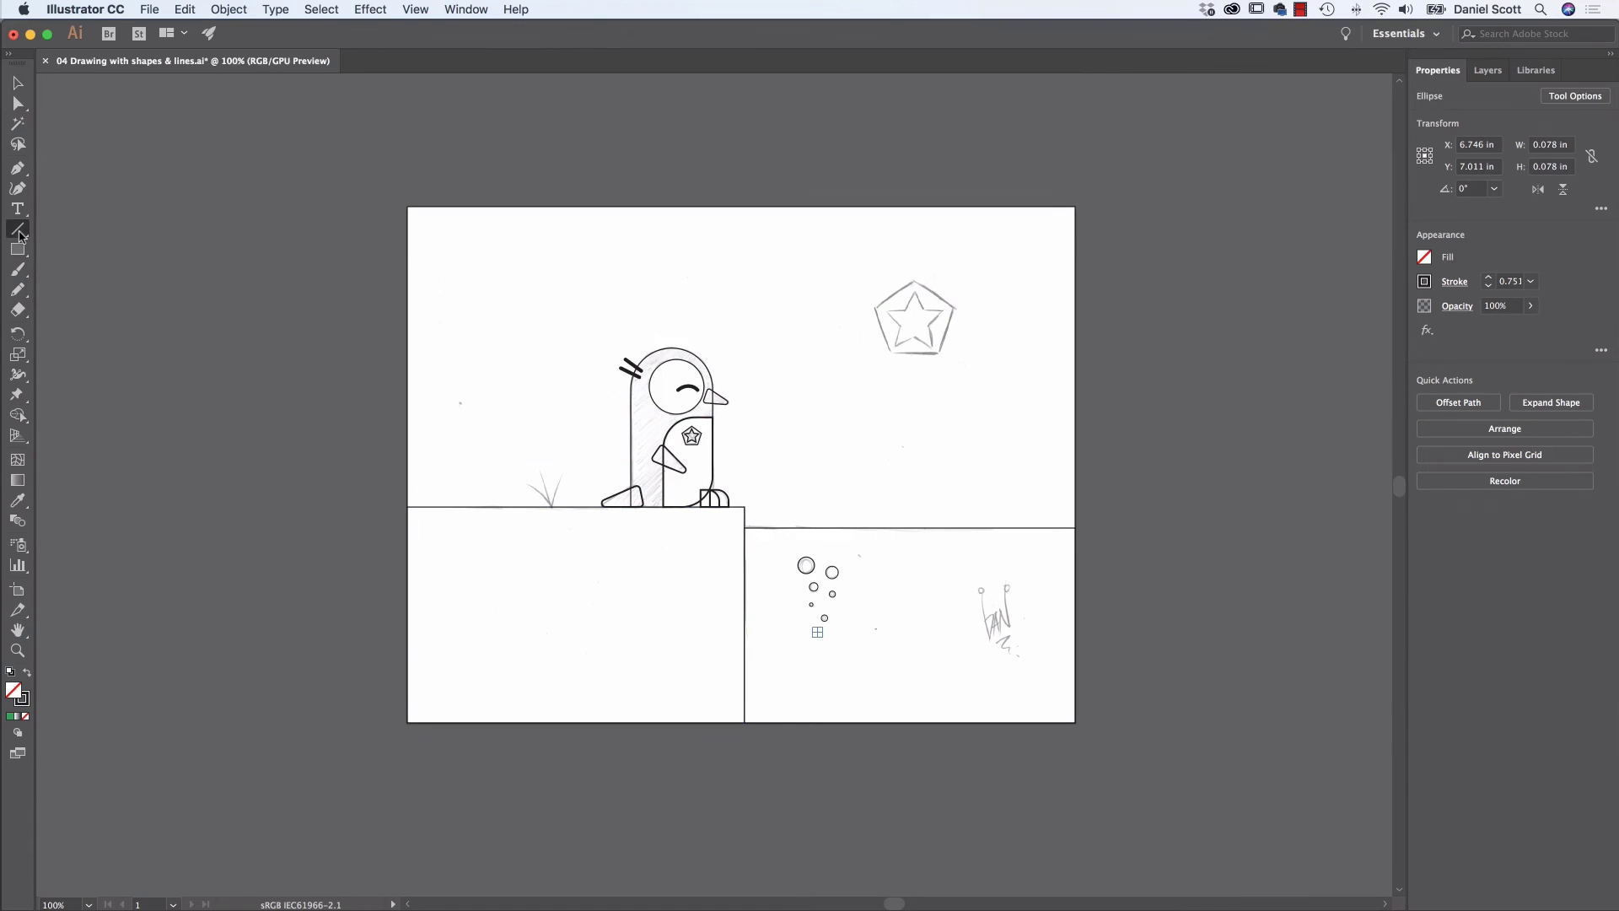
click(19, 230)
click(83, 252)
key(super+equal)
key(super+equal)
key(super+equal)
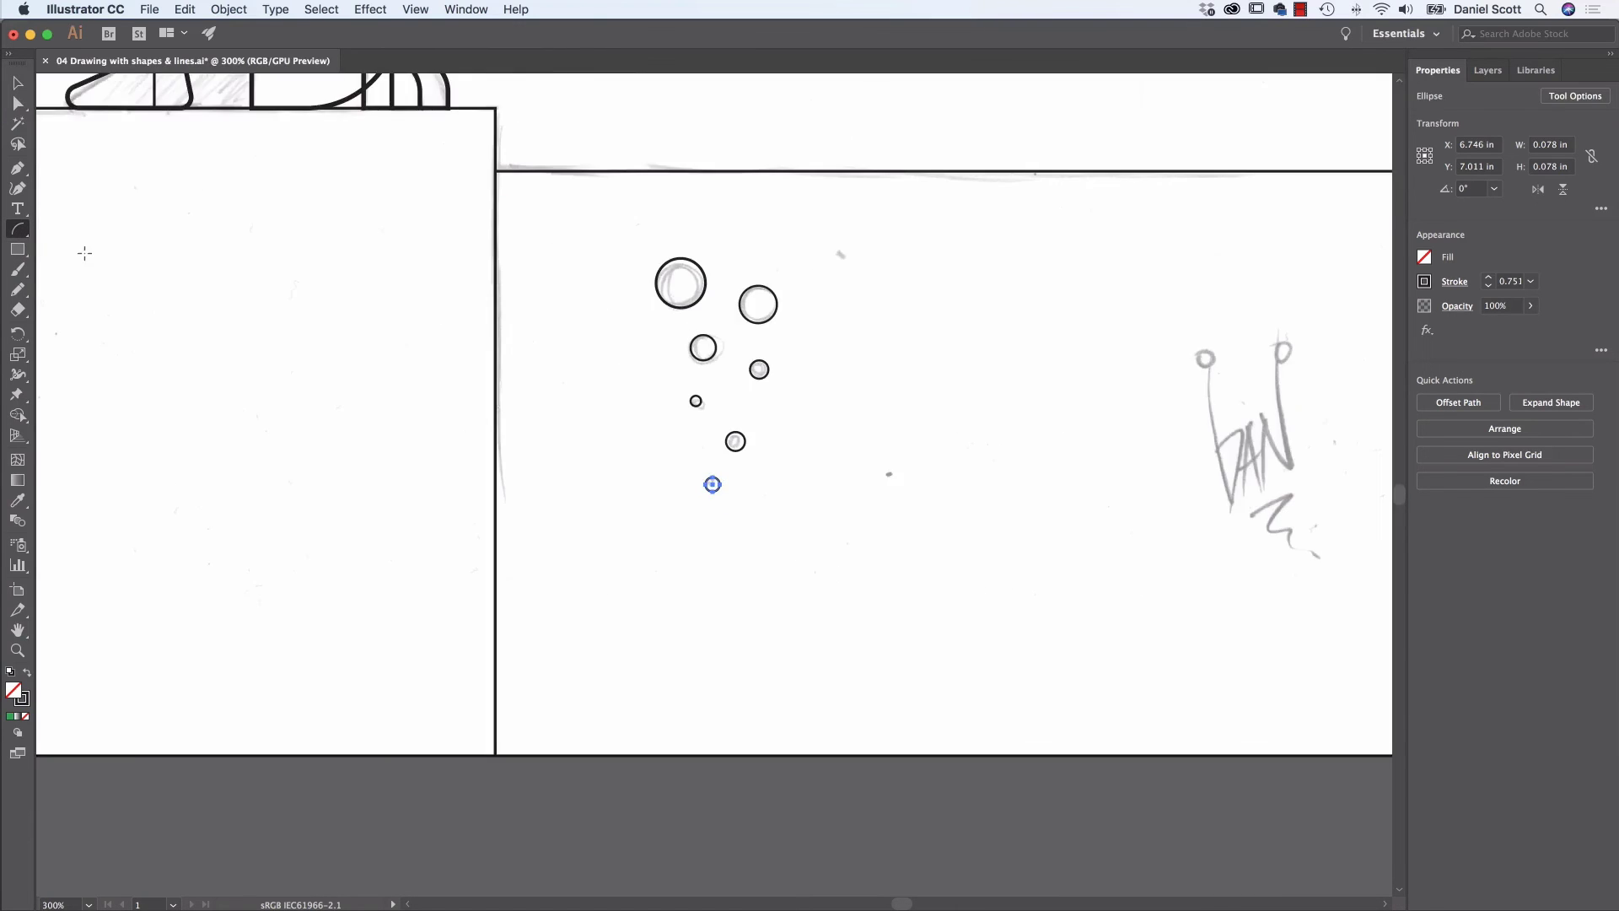
drag(572, 399, 880, 698)
drag(670, 787, 584, 726)
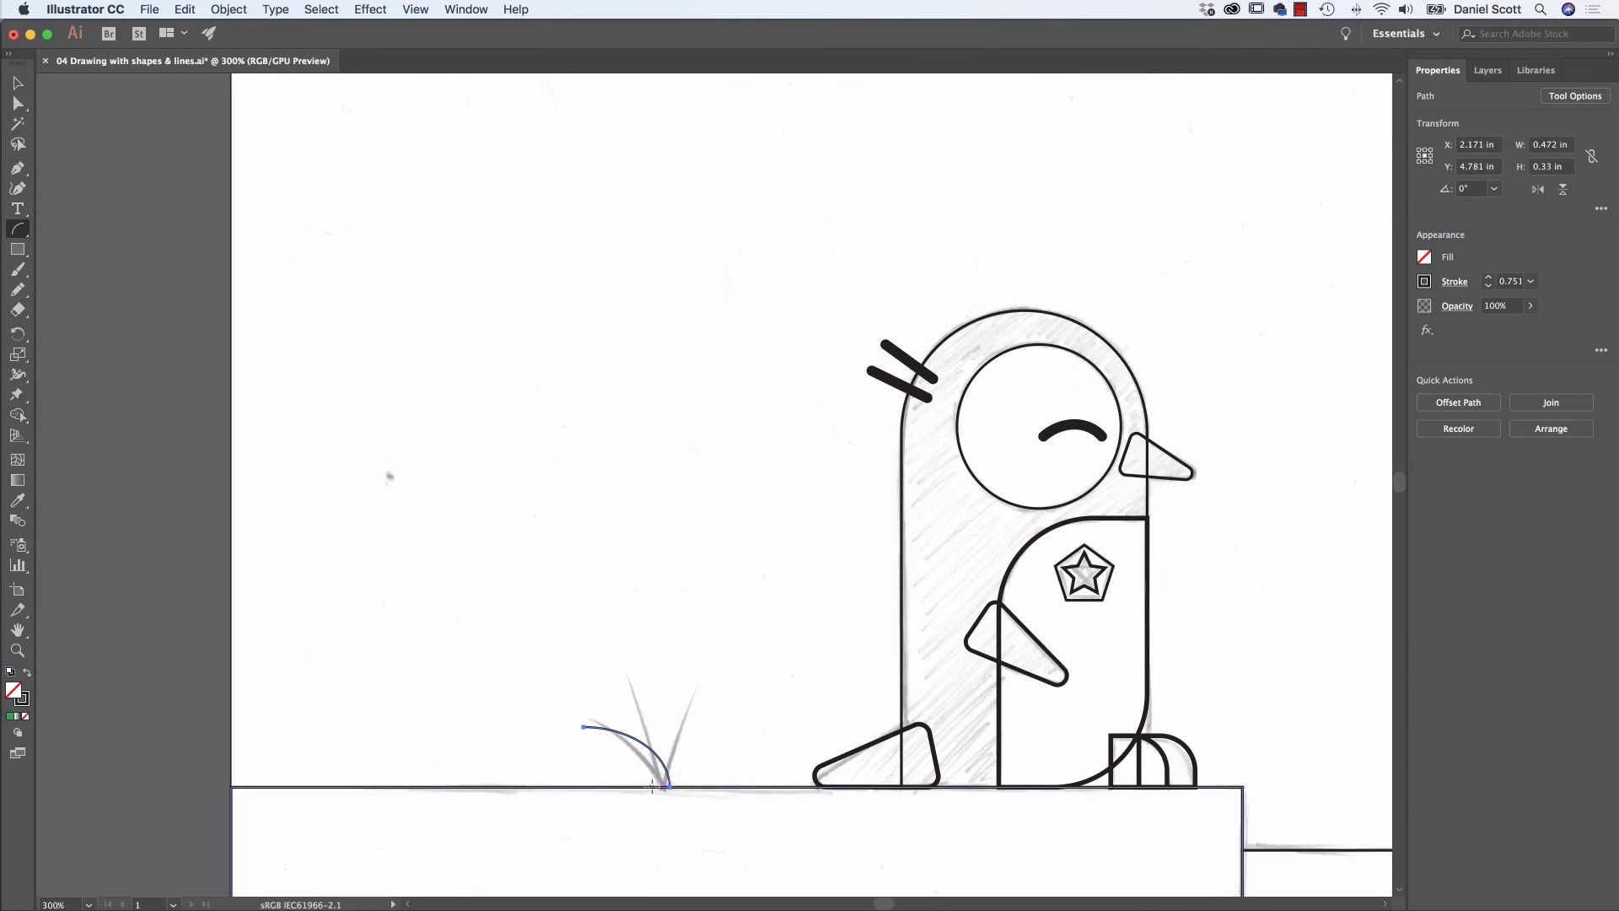
drag(670, 786, 640, 655)
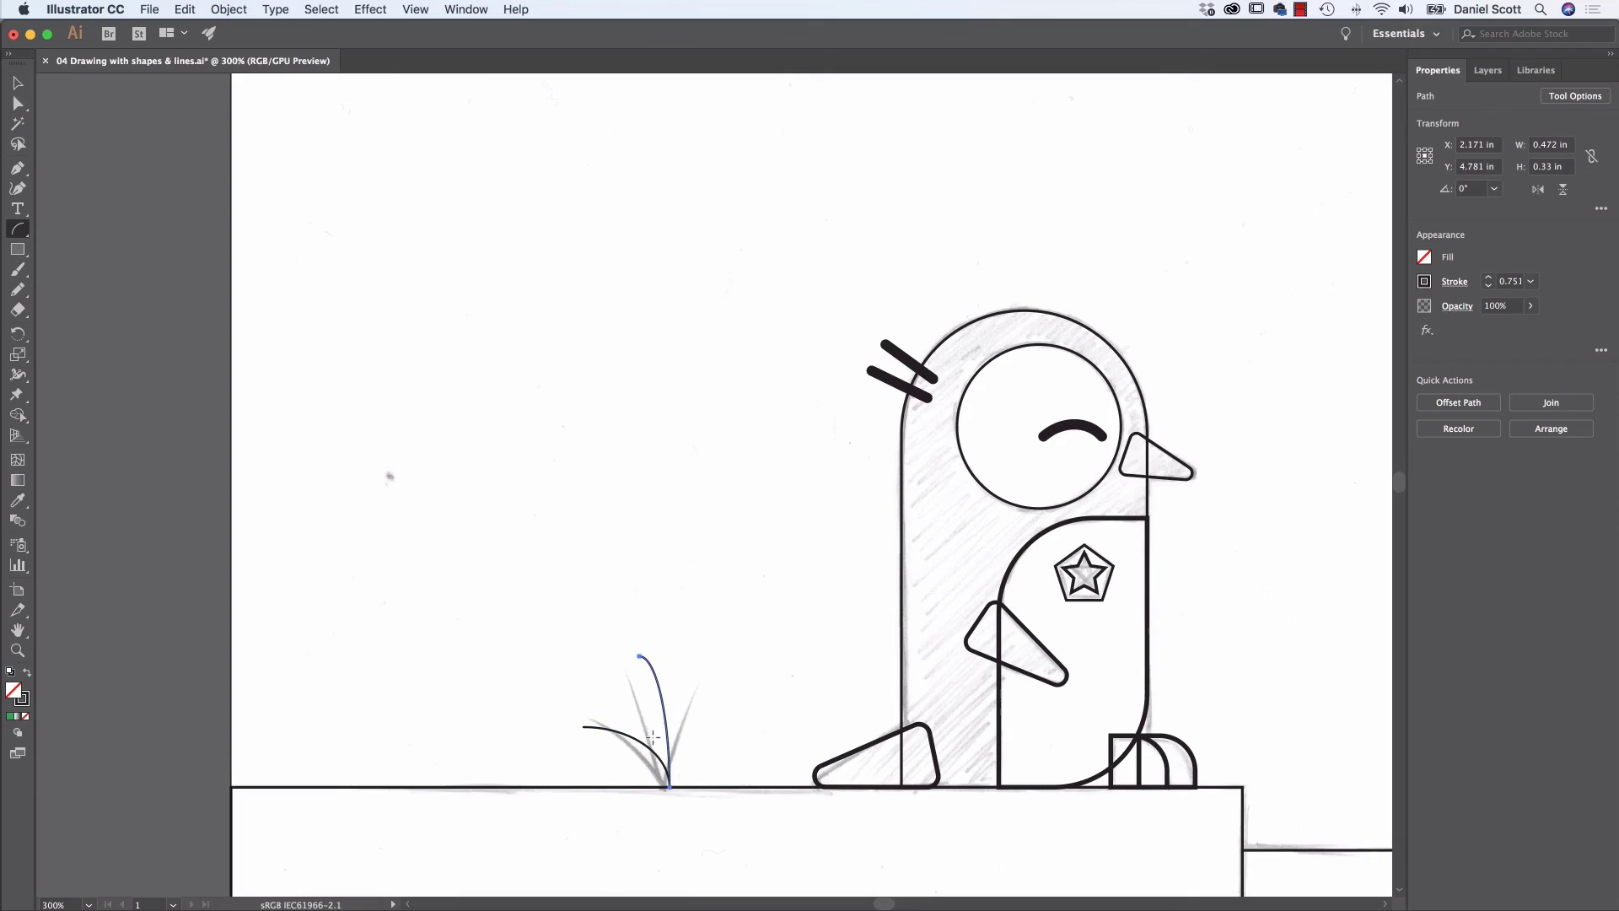
drag(672, 783, 699, 696)
Stretch the middle grass blade slightly upward and outward to the left from its base on the ground line, and deselect it.
key(v)
drag(532, 560, 733, 738)
click(763, 644)
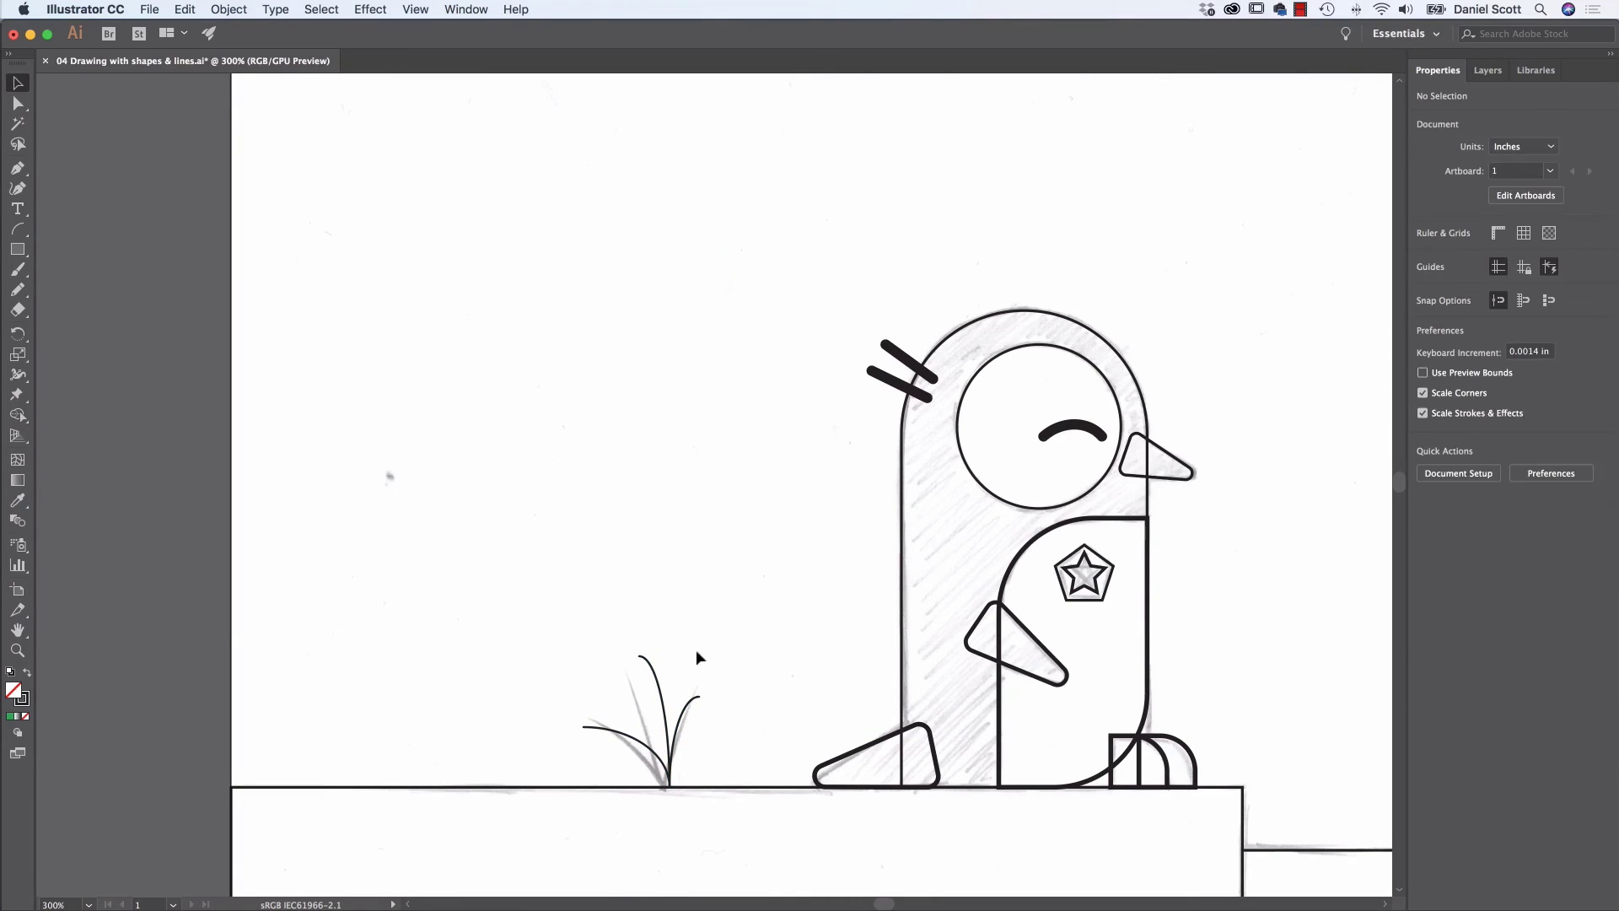
click(642, 663)
drag(641, 657, 624, 646)
click(710, 732)
drag(1083, 626, 735, 519)
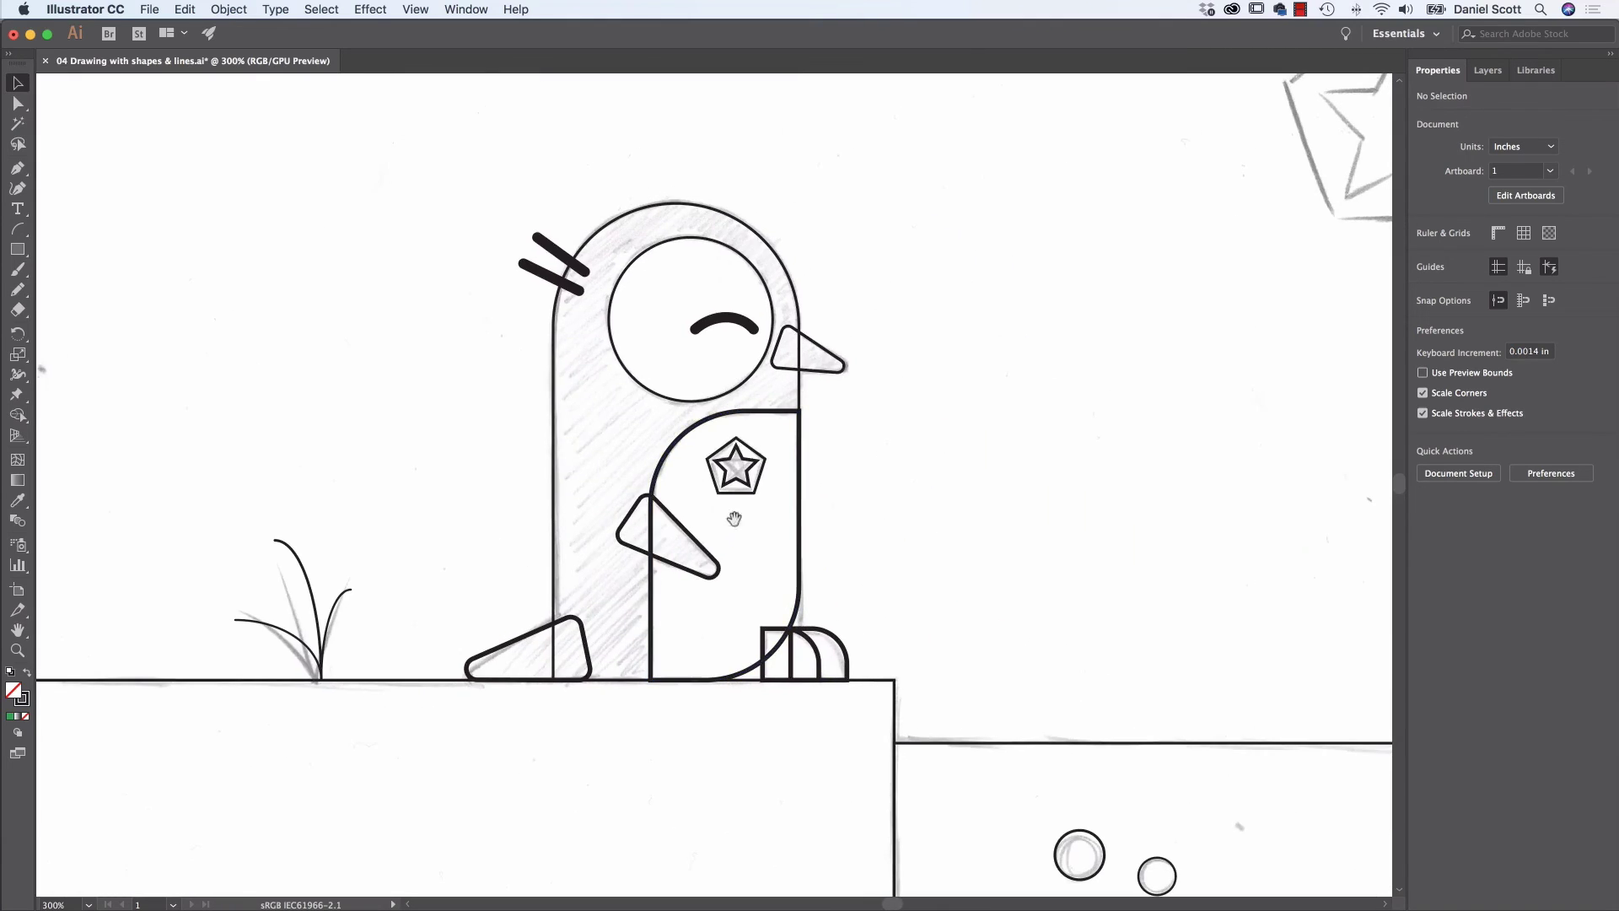